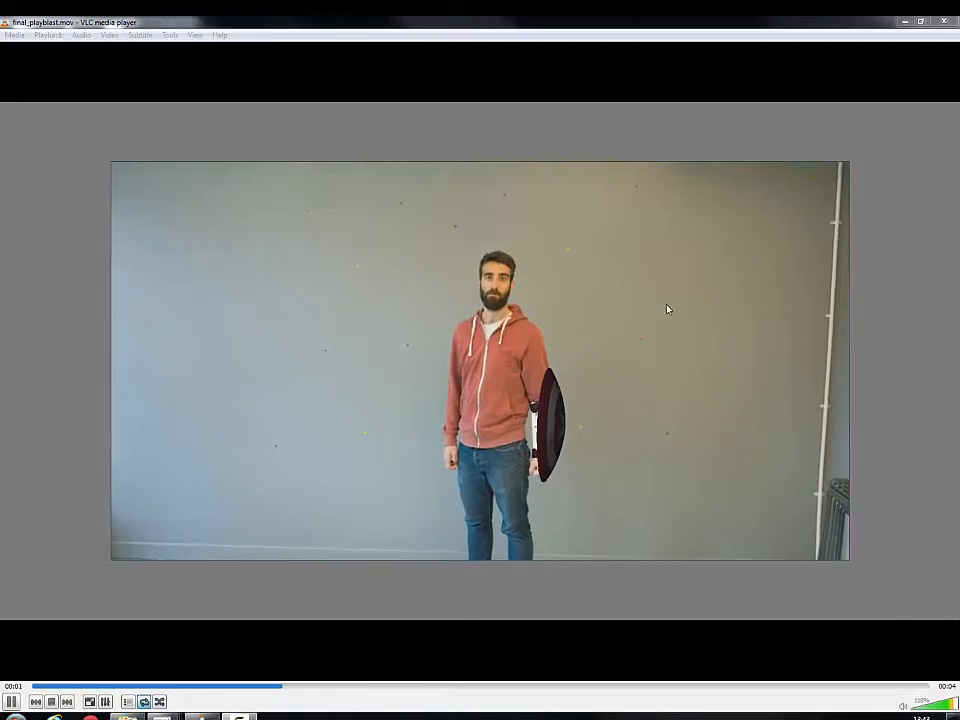
# Step: Close the final_playblast.mov preview, switch to 3DEqualizer and review the footage's playback, ending back on frame 1
pyautogui.click(943, 22)
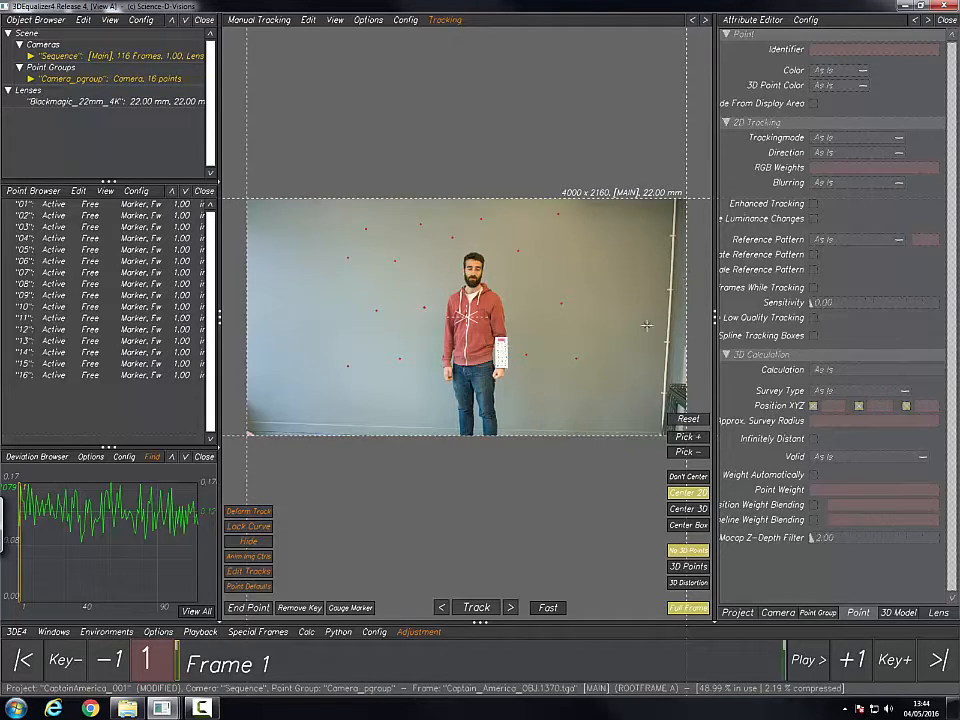
pyautogui.press('space')
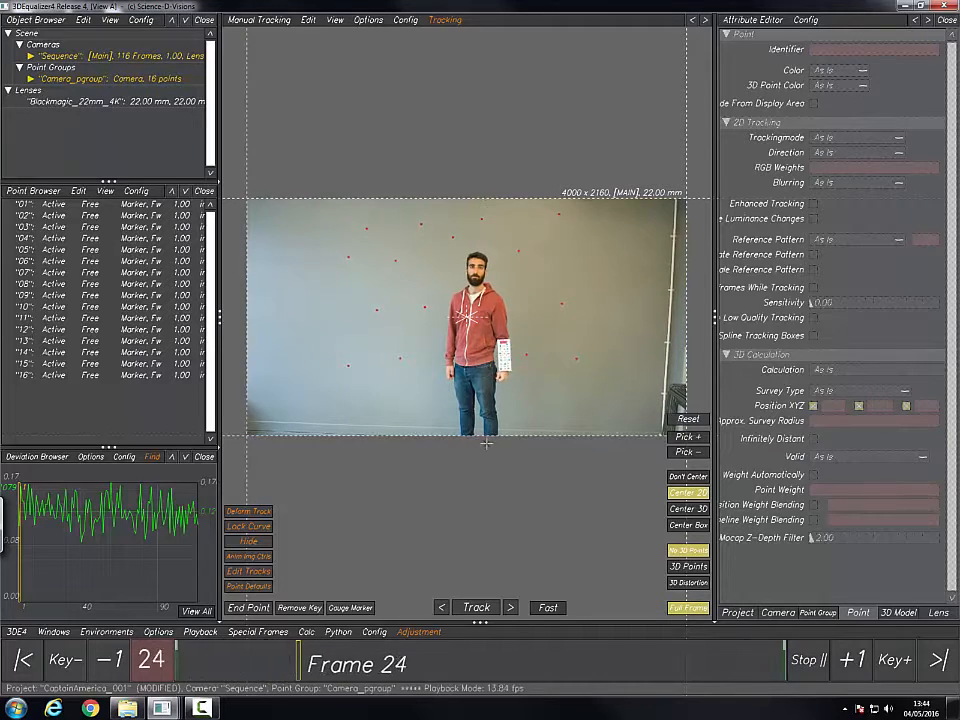
pyautogui.press('space')
pyautogui.moveTo(322, 665); pyautogui.dragTo(178, 663)
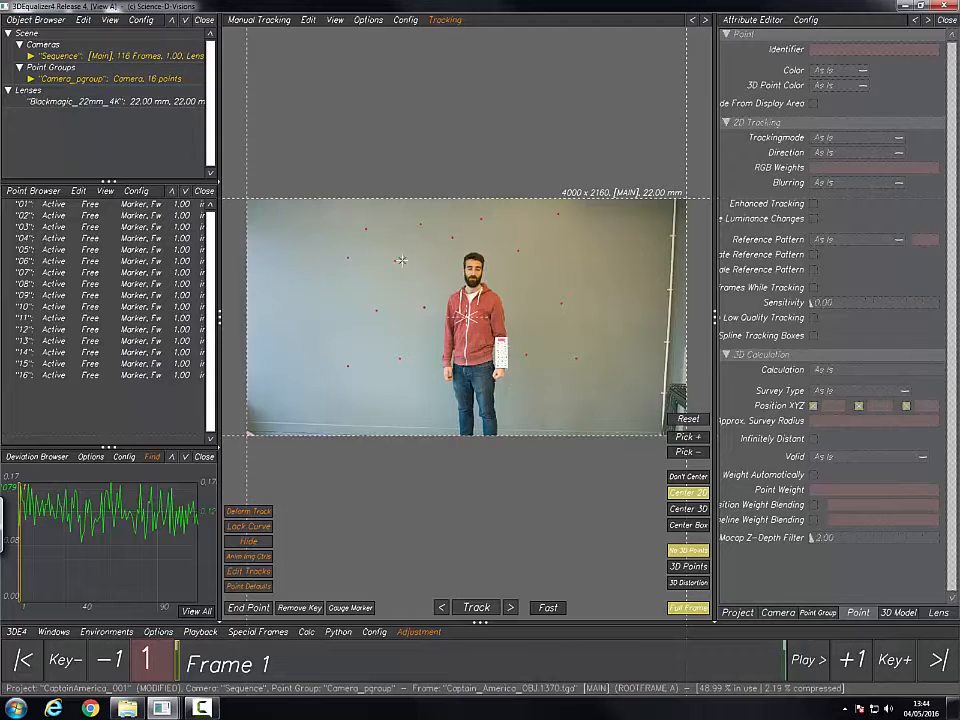
# Step: Add a new point group to the scene and make it the current point group
pyautogui.rightClick(160, 79)
pyautogui.moveTo(201, 102)
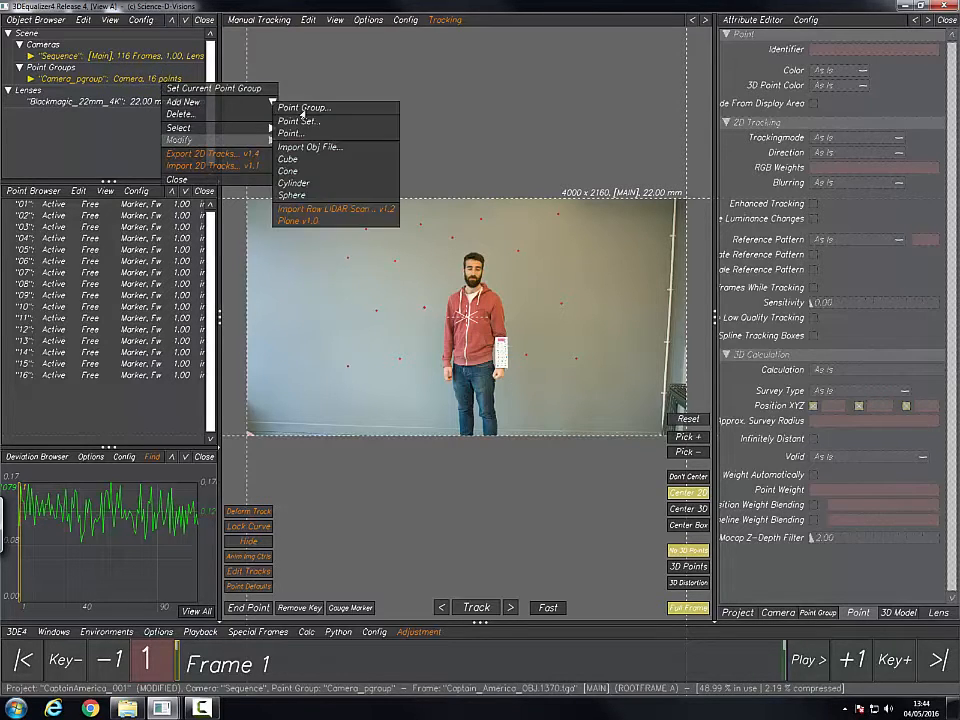
pyautogui.click(302, 107)
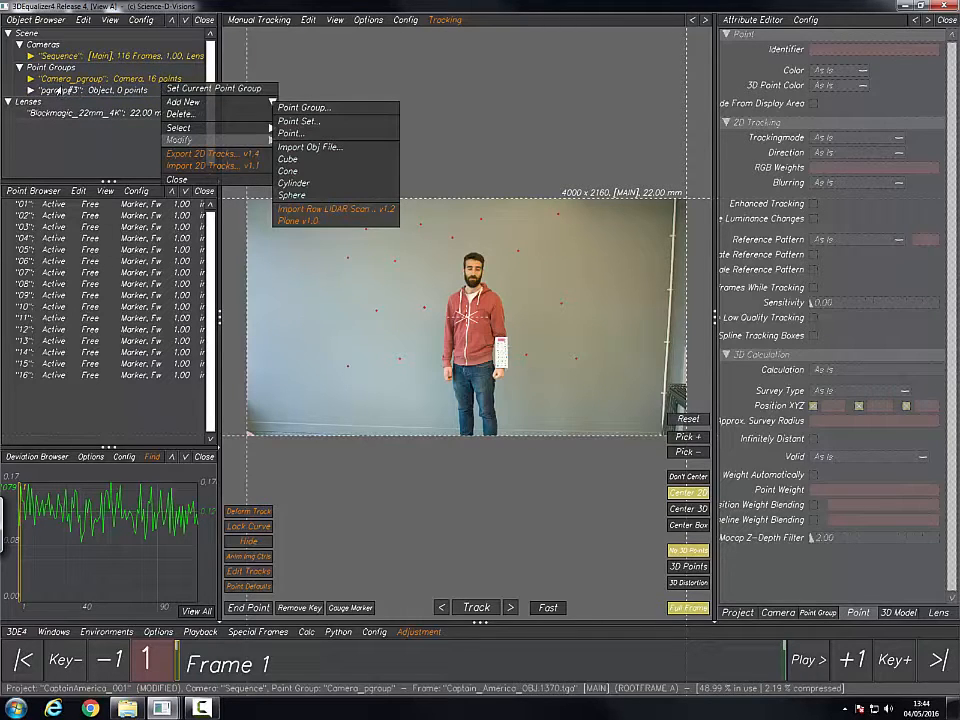
pyautogui.click(52, 78)
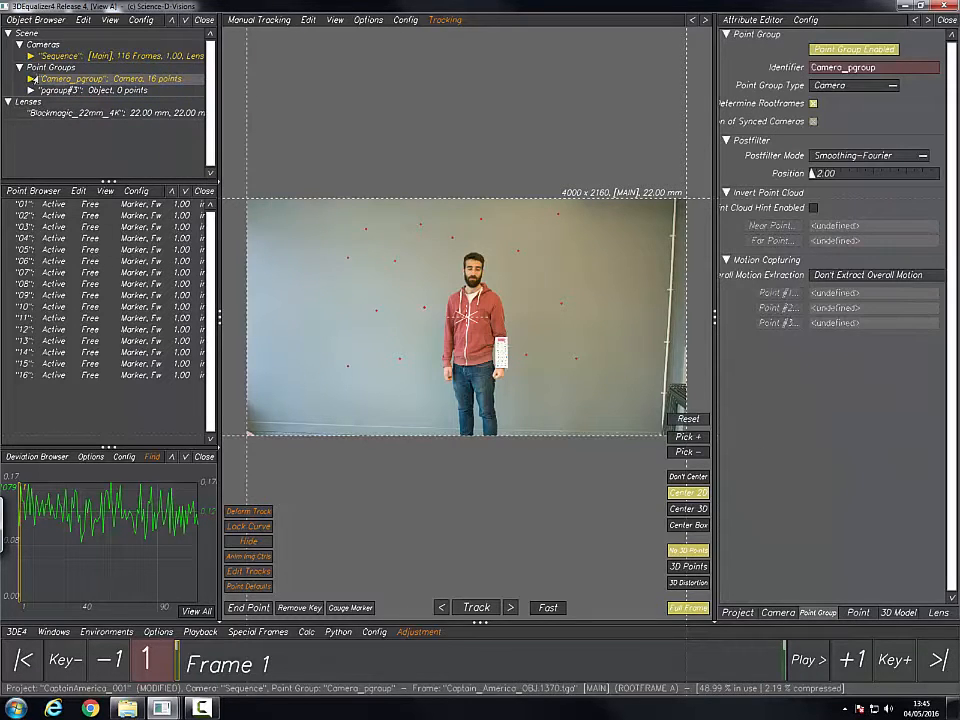
pyautogui.click(70, 90)
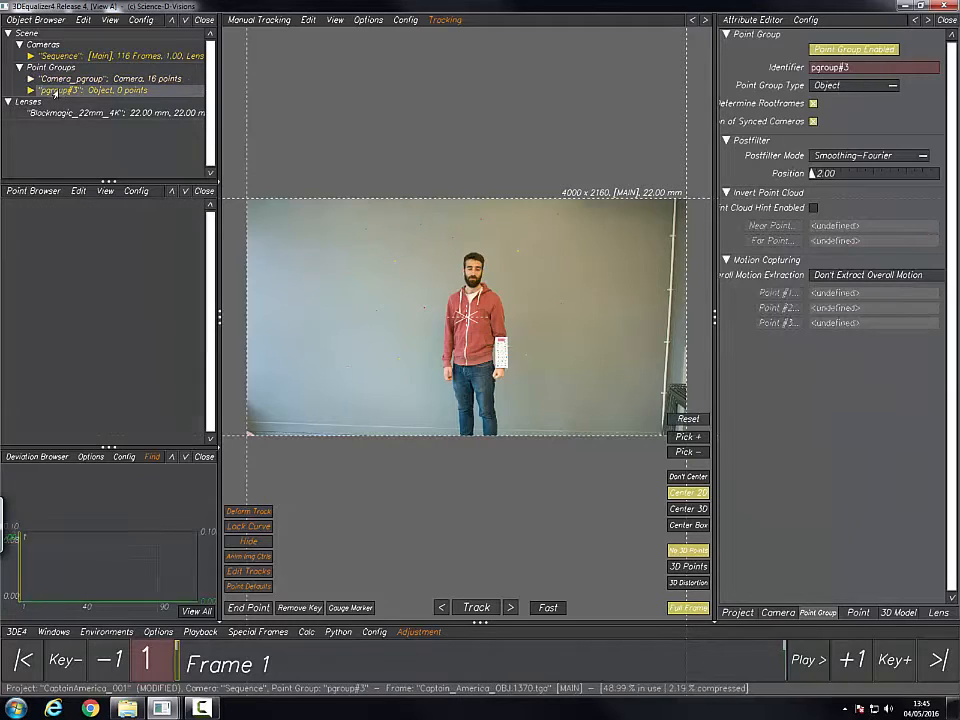
# Step: Rename the new point group Object_pgroup and check that its point group type is Object
pyautogui.click(871, 66)
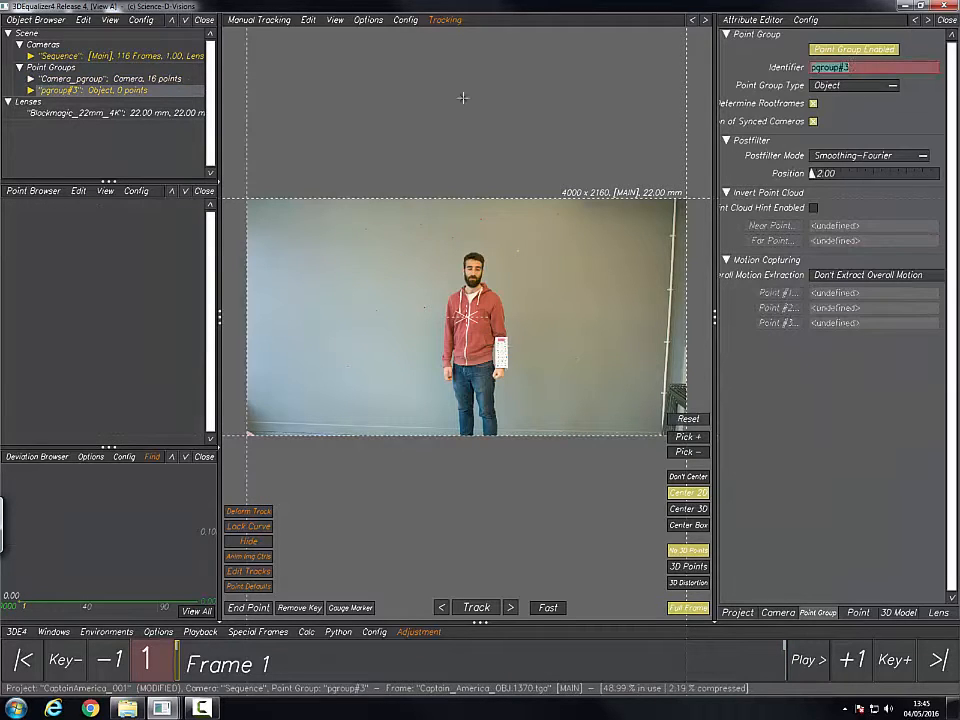
pyautogui.write('Object_')
pyautogui.press('Return')
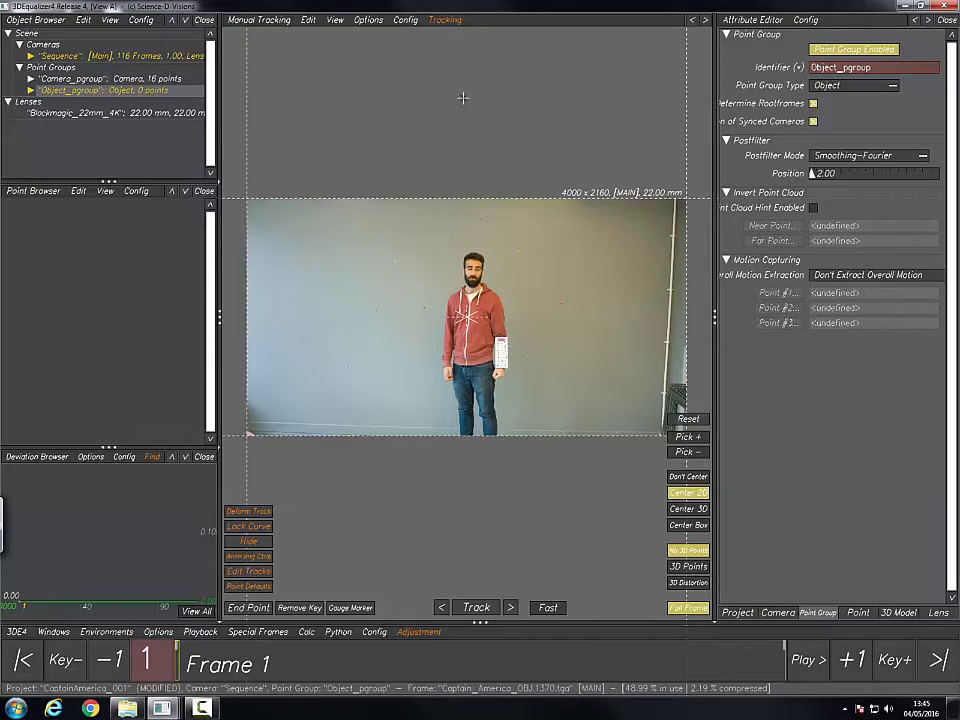
pyautogui.click(824, 86)
pyautogui.click(825, 90)
pyautogui.click(835, 87)
pyautogui.click(830, 86)
# Step: Place the first tracking point on the green marker nearest the wrist, on the thumb-opposite outer edge of the forearm's white marker board
pyautogui.scroll(5, 522, 395)
pyautogui.scroll(5, 562, 328)
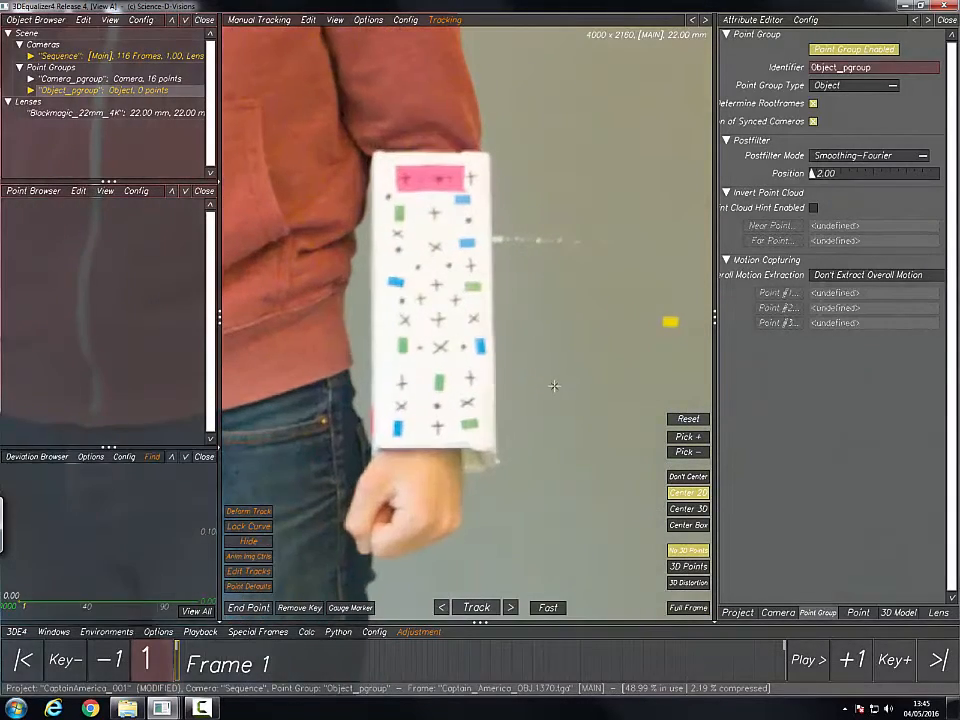
pyautogui.scroll(3, 479, 341)
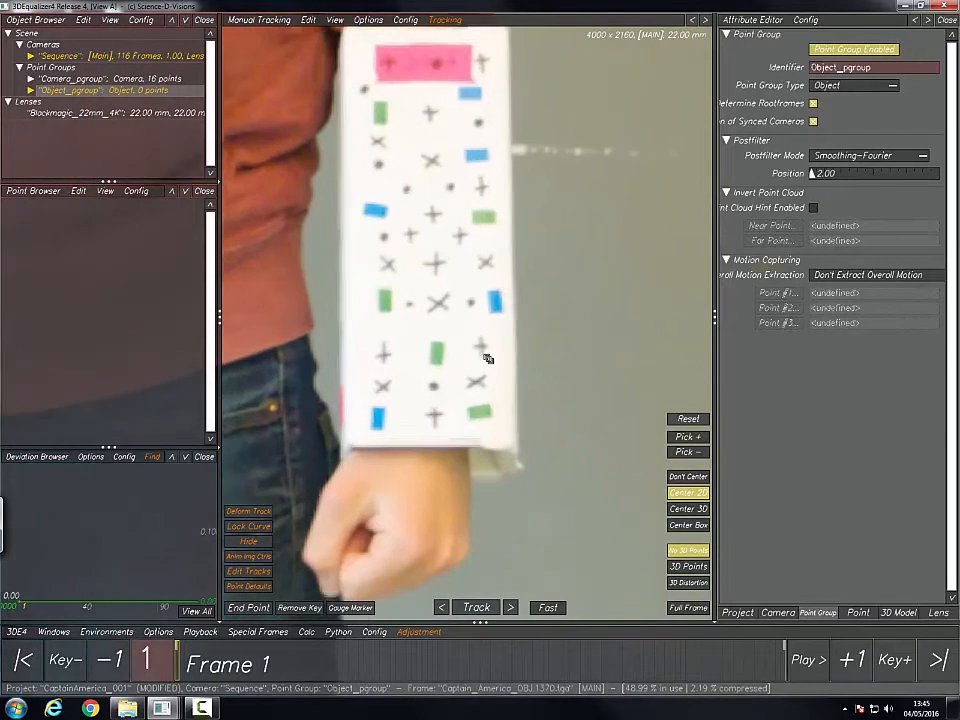
pyautogui.scroll(-5, 488, 356)
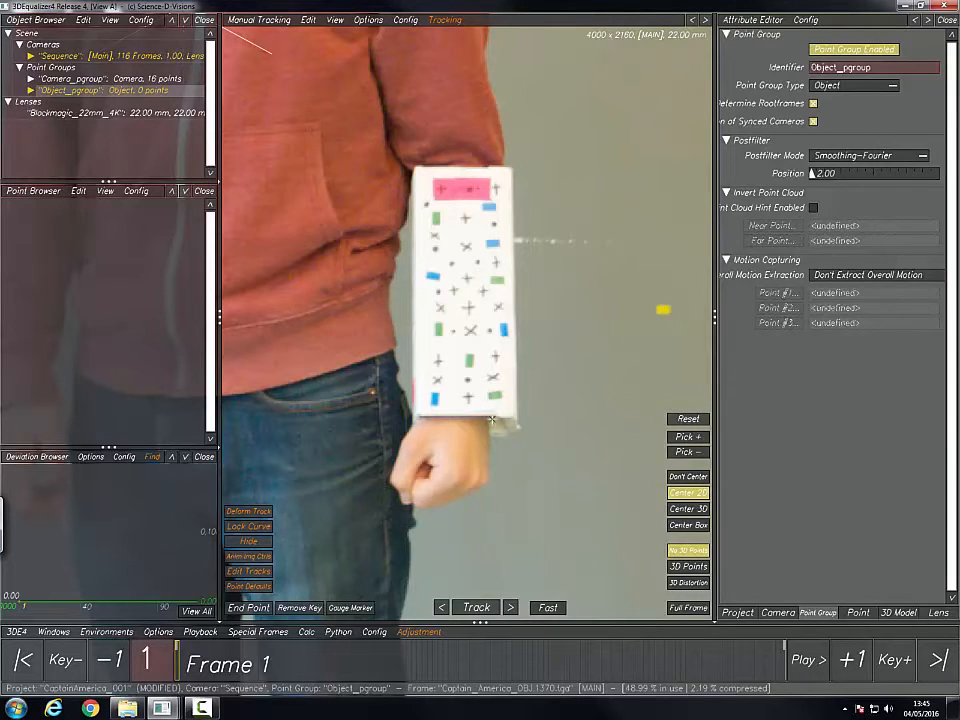
pyautogui.scroll(5, 491, 420)
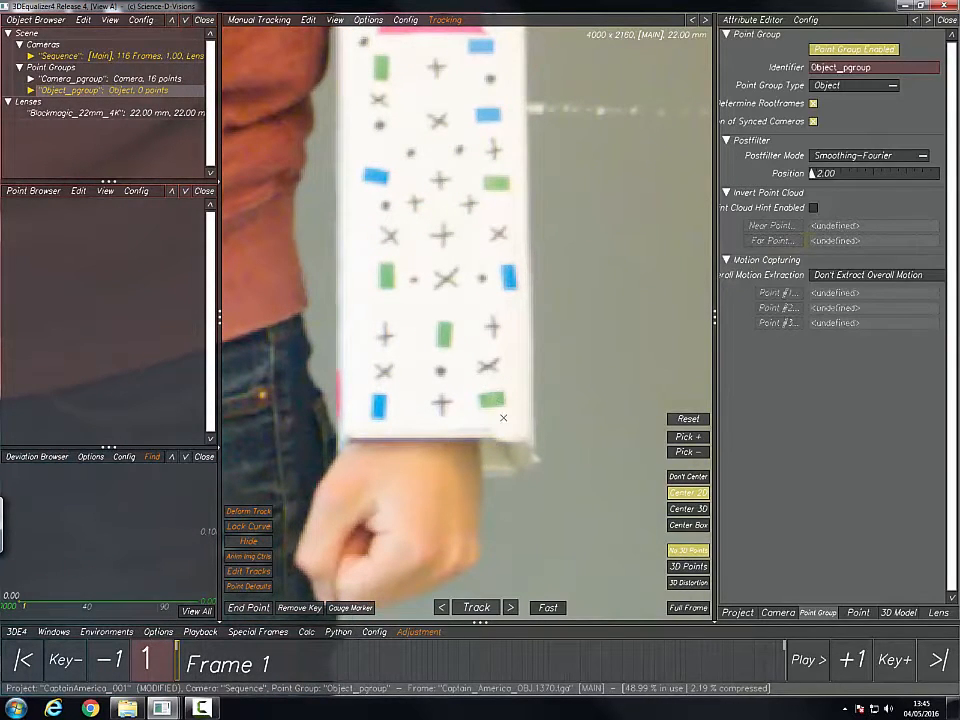
pyautogui.keyDown('ctrl'); pyautogui.click(489, 402); pyautogui.keyUp('ctrl')
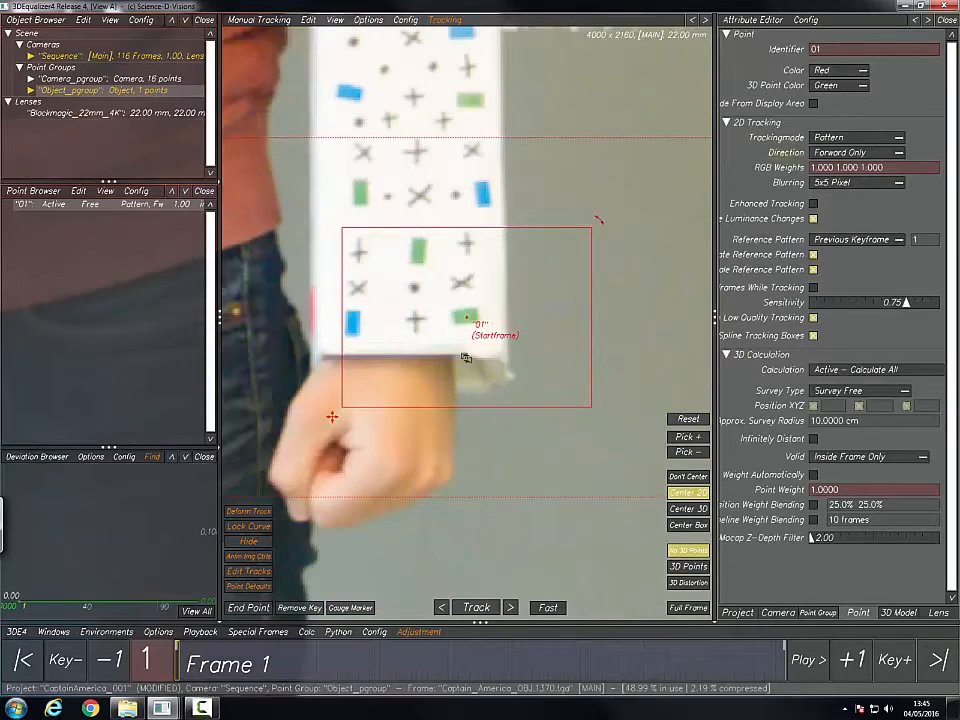
# Step: Shrink the inner tracking box of point 01 so that it closely frames only the green marker
pyautogui.moveTo(362, 297); pyautogui.dragTo(346, 297)
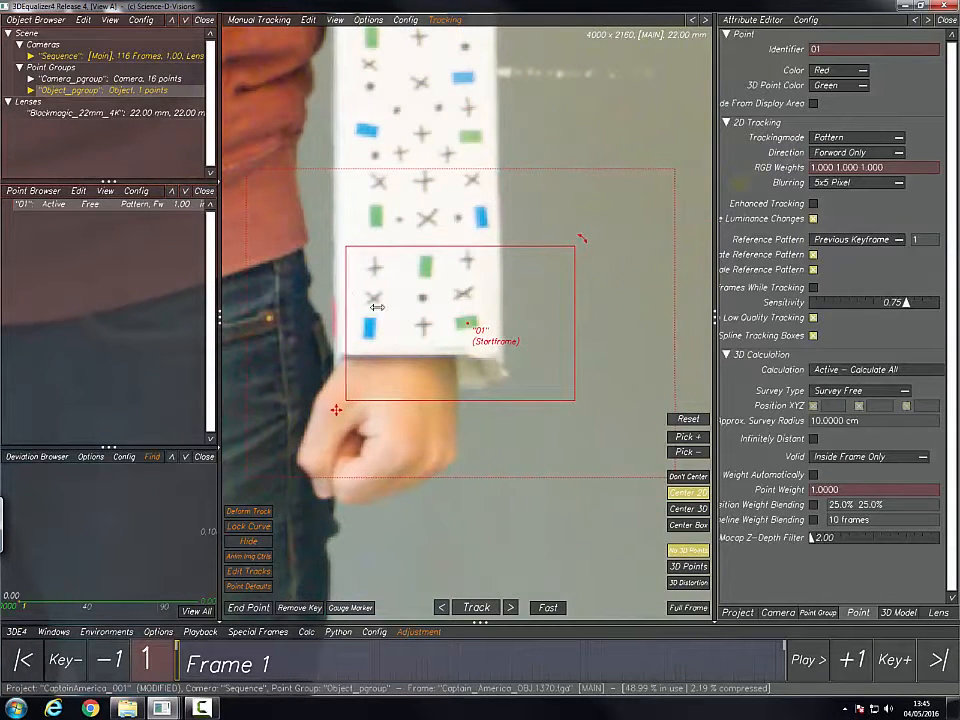
pyautogui.moveTo(574, 297); pyautogui.dragTo(492, 302)
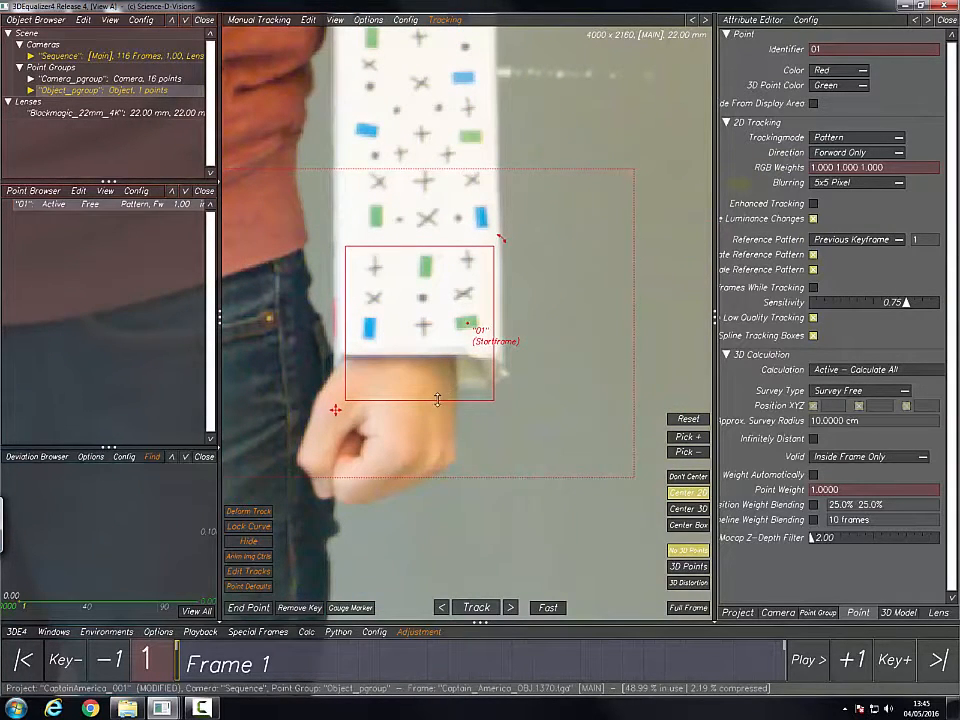
pyautogui.moveTo(437, 399); pyautogui.dragTo(437, 347)
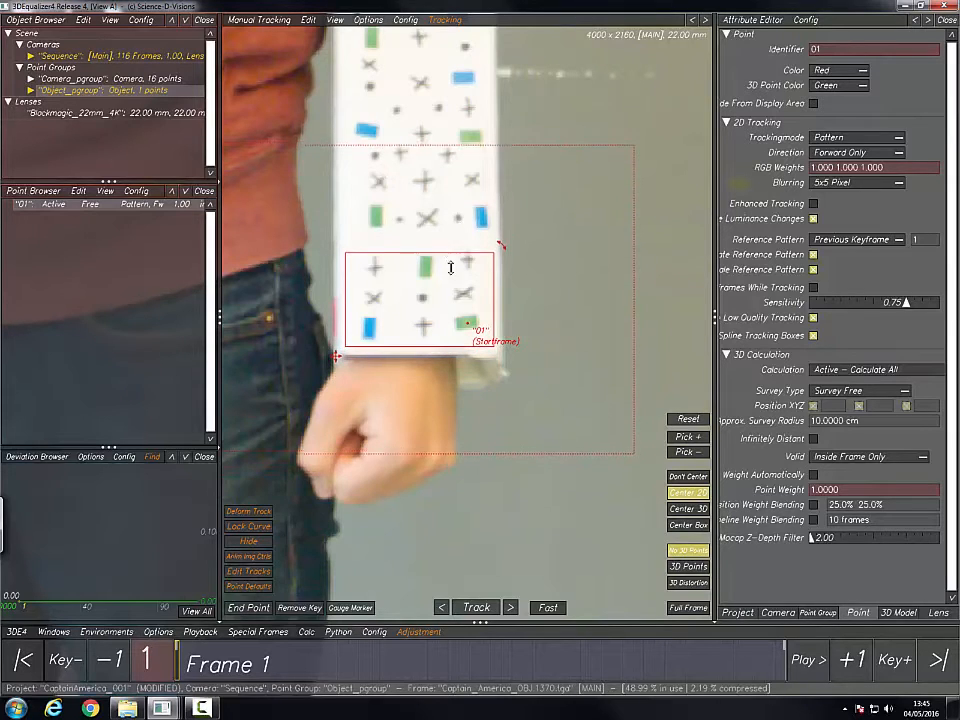
pyautogui.moveTo(450, 267); pyautogui.dragTo(450, 322)
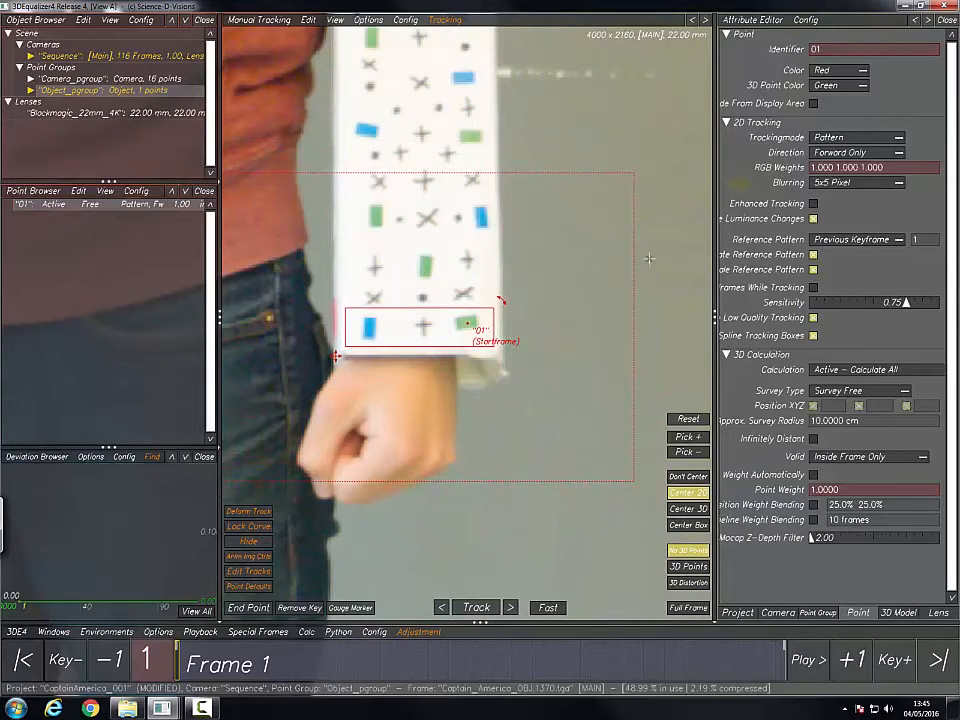
pyautogui.scroll(3, 289, 332)
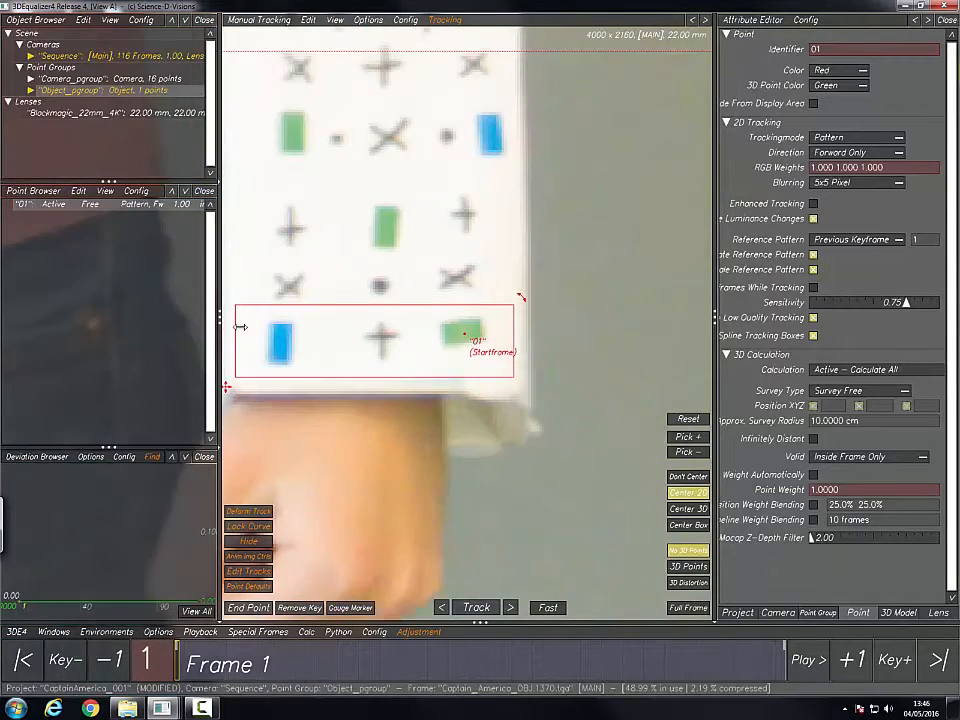
pyautogui.moveTo(268, 328)
pyautogui.mouseDown()
pyautogui.moveTo(348, 347)
pyautogui.moveTo(464, 331)
pyautogui.mouseUp()
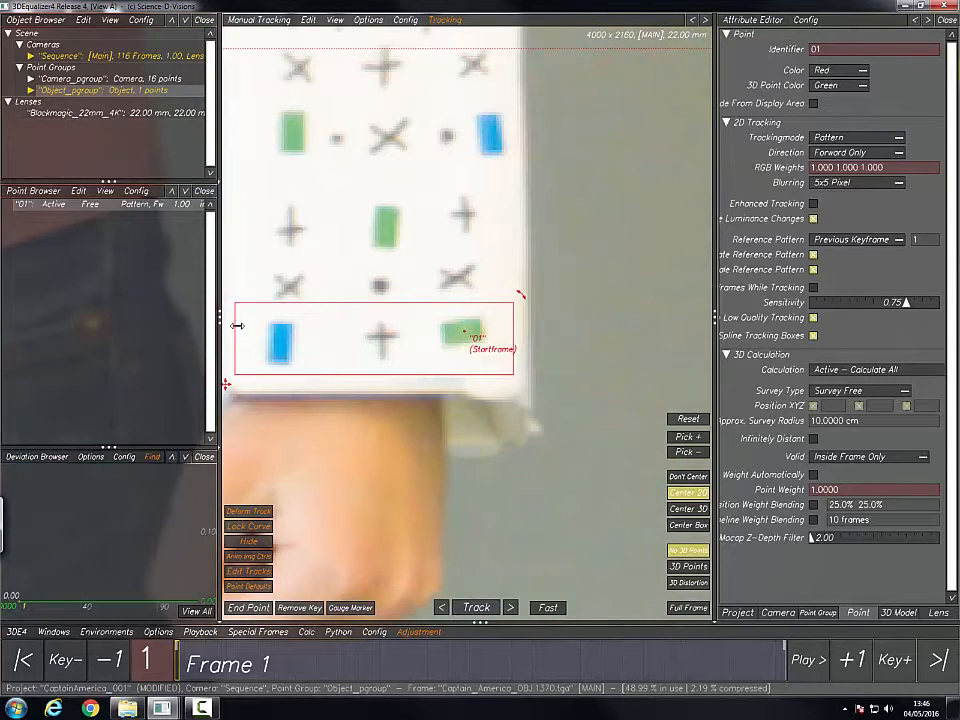
pyautogui.moveTo(237, 325); pyautogui.dragTo(436, 335)
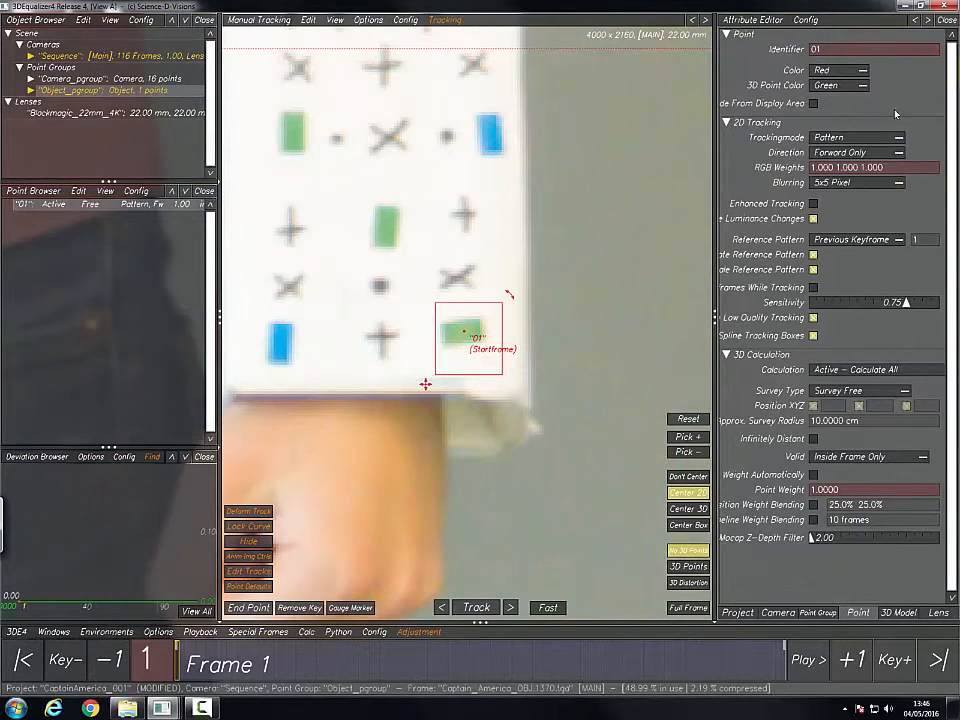
# Step: Set the tracking mode of point 01 to Marker and enable Enhanced Tracking
pyautogui.click(855, 138)
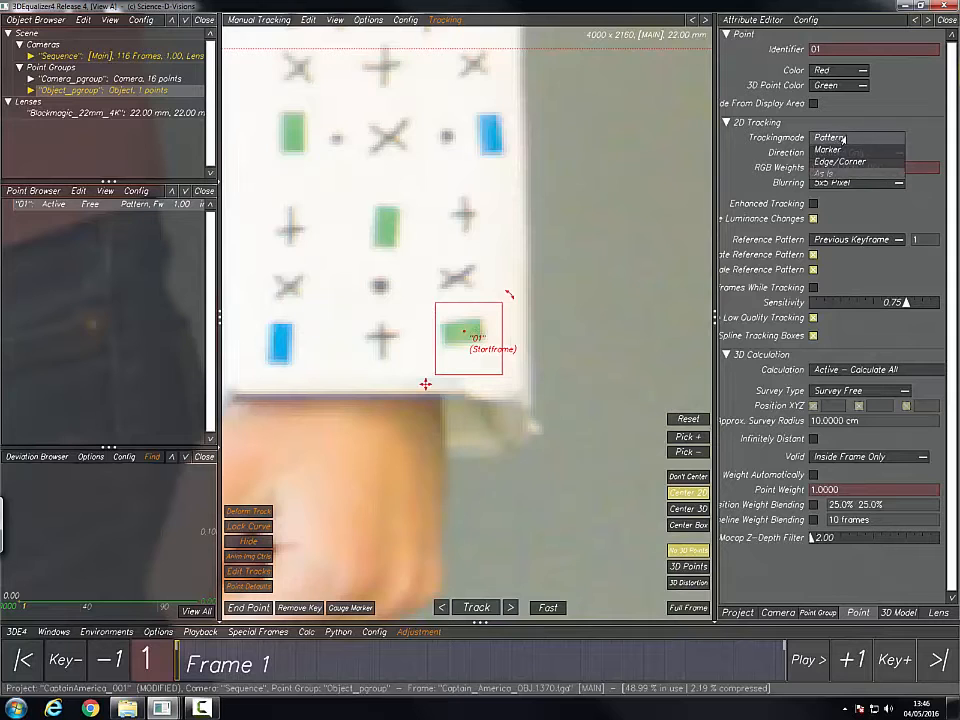
pyautogui.click(830, 149)
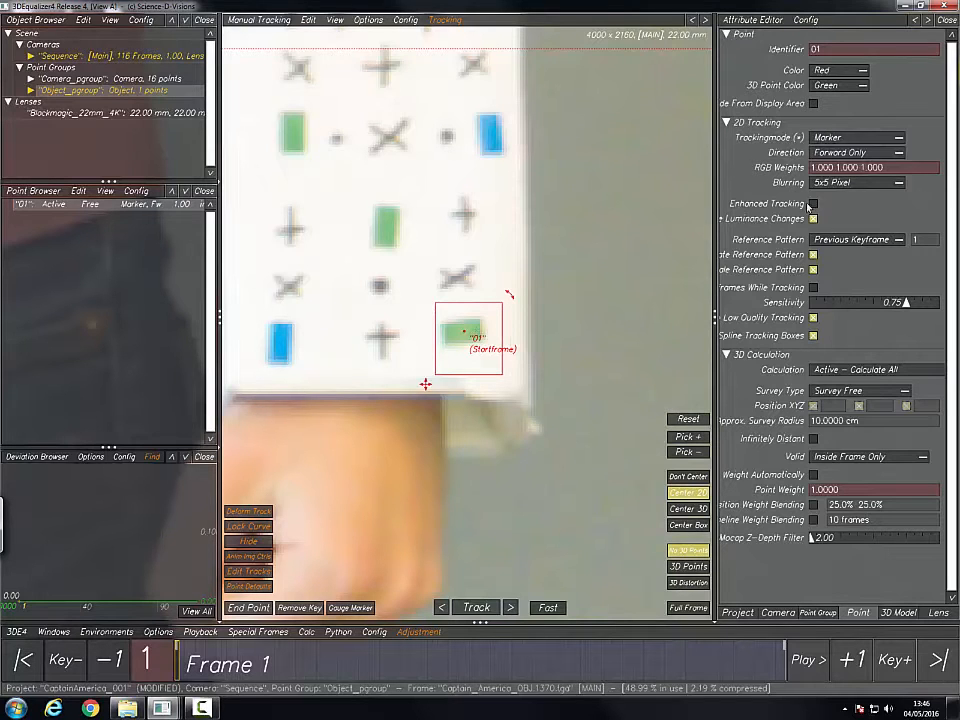
pyautogui.click(812, 203)
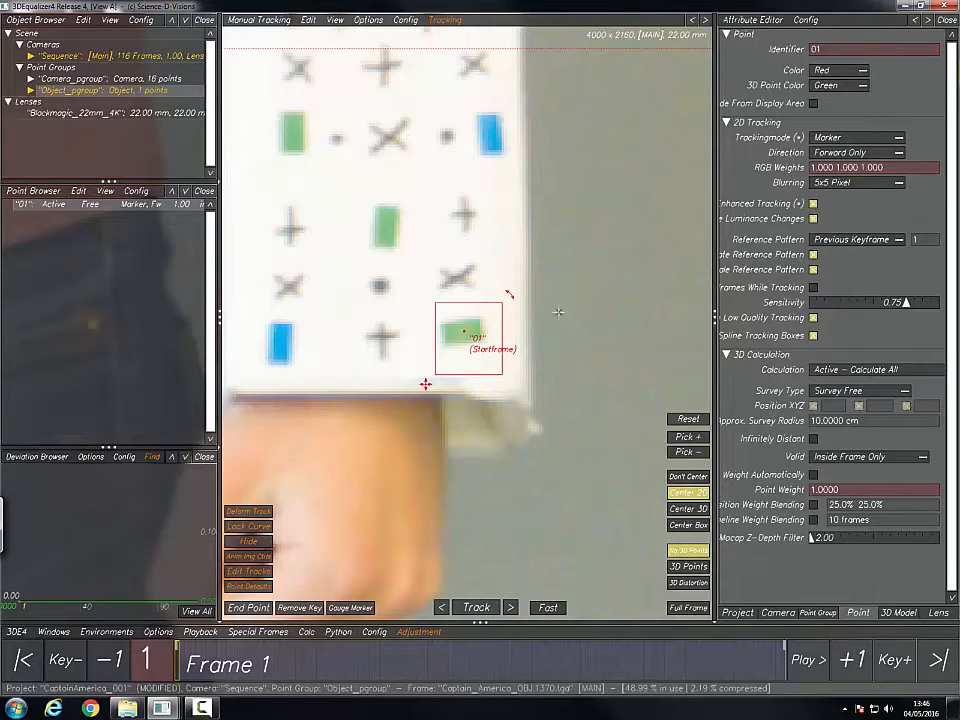
# Step: Widen the inner tracking box of point 01 slightly to leave more white space beside the green marker
pyautogui.scroll(-2, 440, 300)
pyautogui.moveTo(437, 318); pyautogui.dragTo(426, 318)
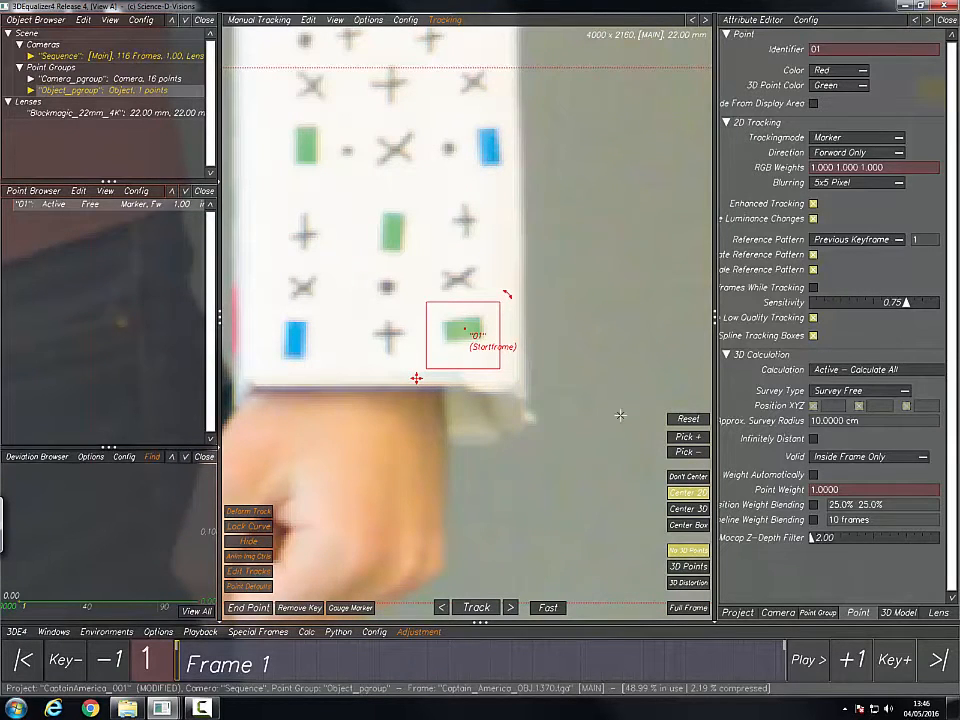
pyautogui.keyDown('ctrl'); pyautogui.moveTo(595, 372); pyautogui.dragTo(567, 364, button='right'); pyautogui.keyUp('ctrl')
pyautogui.keyDown('ctrl'); pyautogui.moveTo(533, 339); pyautogui.dragTo(606, 320, button='middle'); pyautogui.keyUp('ctrl')
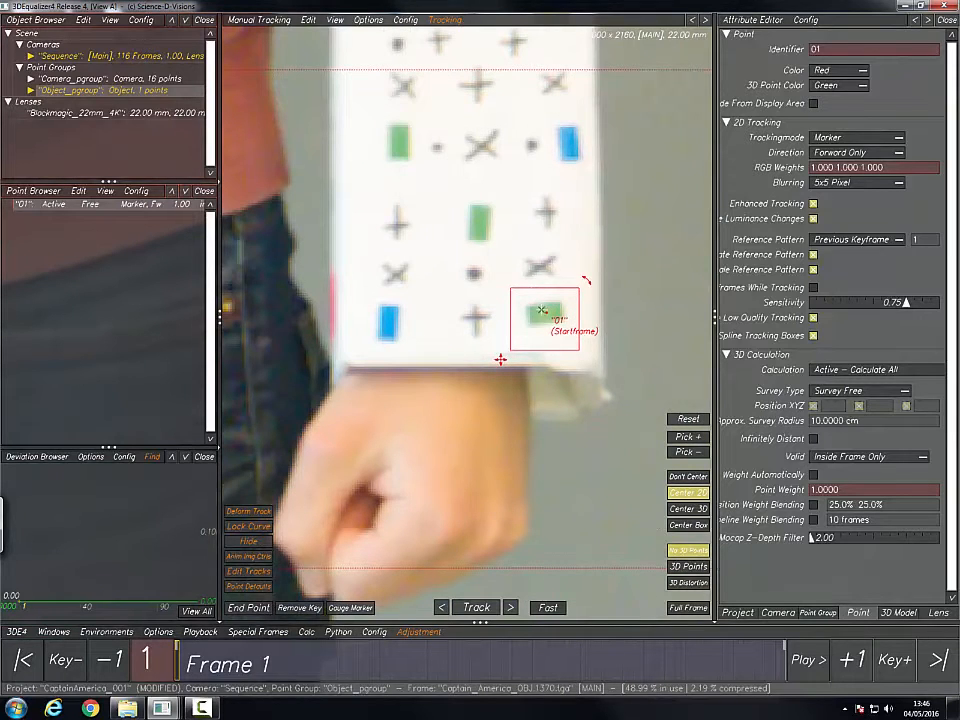
pyautogui.keyDown('ctrl'); pyautogui.moveTo(571, 314); pyautogui.dragTo(556, 347, button='right'); pyautogui.keyUp('ctrl')
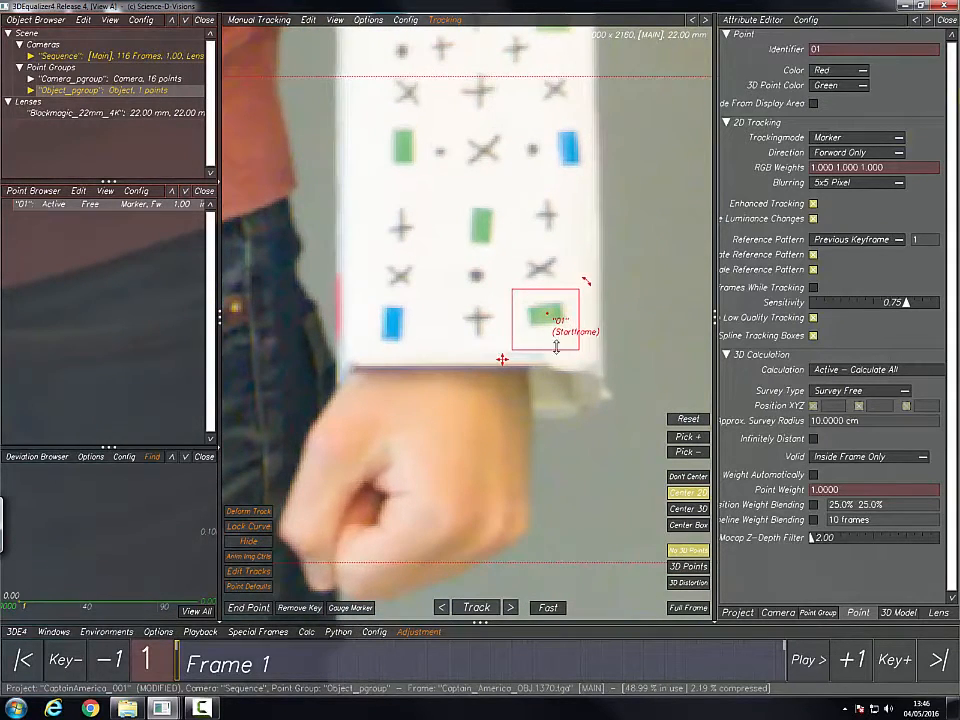
# Step: Reset all settings in the Image Controls window, then enable the image controls and the chroma key
pyautogui.click(60, 633)
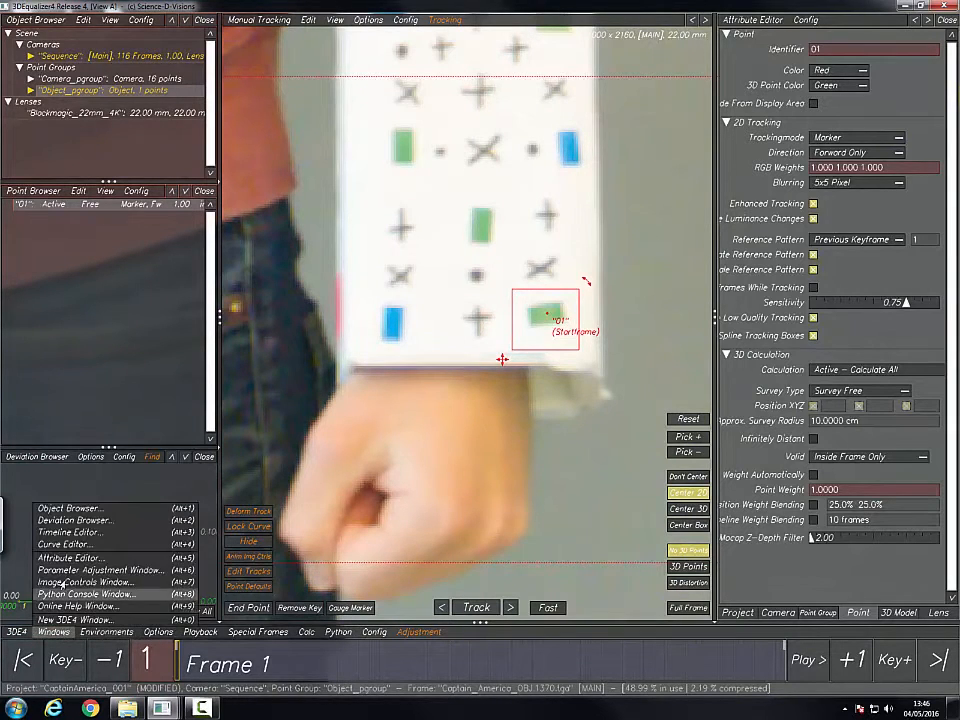
pyautogui.click(80, 583)
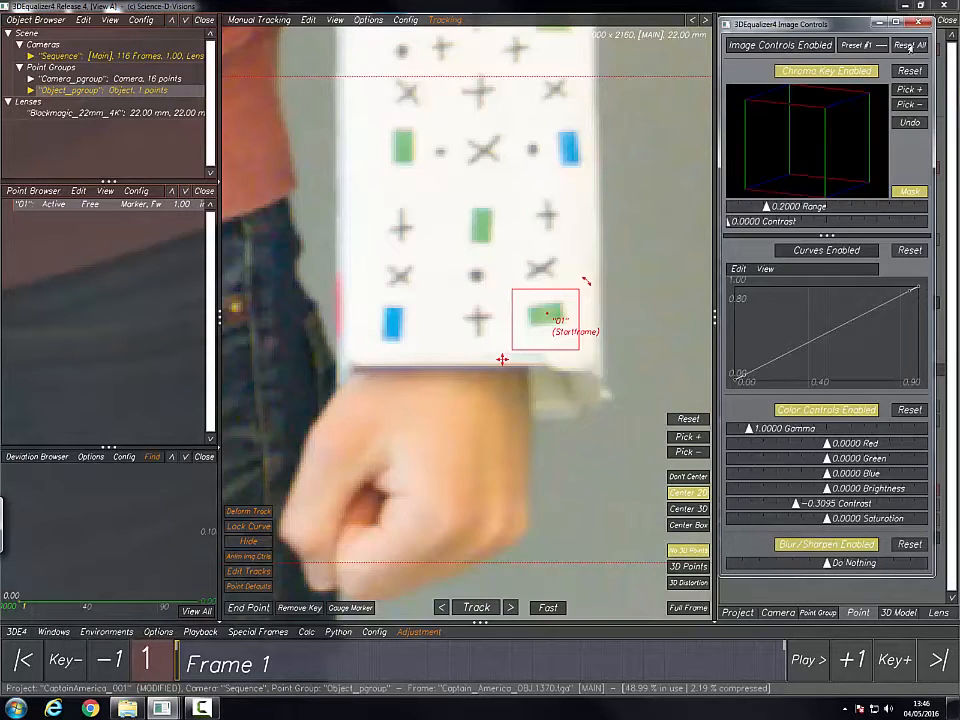
pyautogui.click(903, 45)
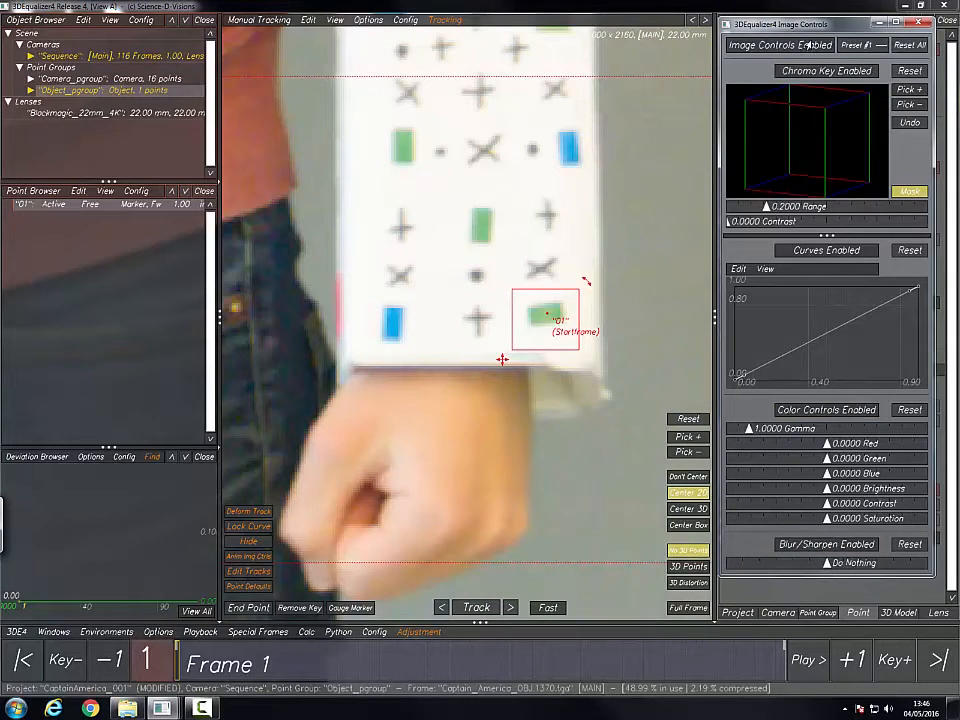
pyautogui.click(808, 45)
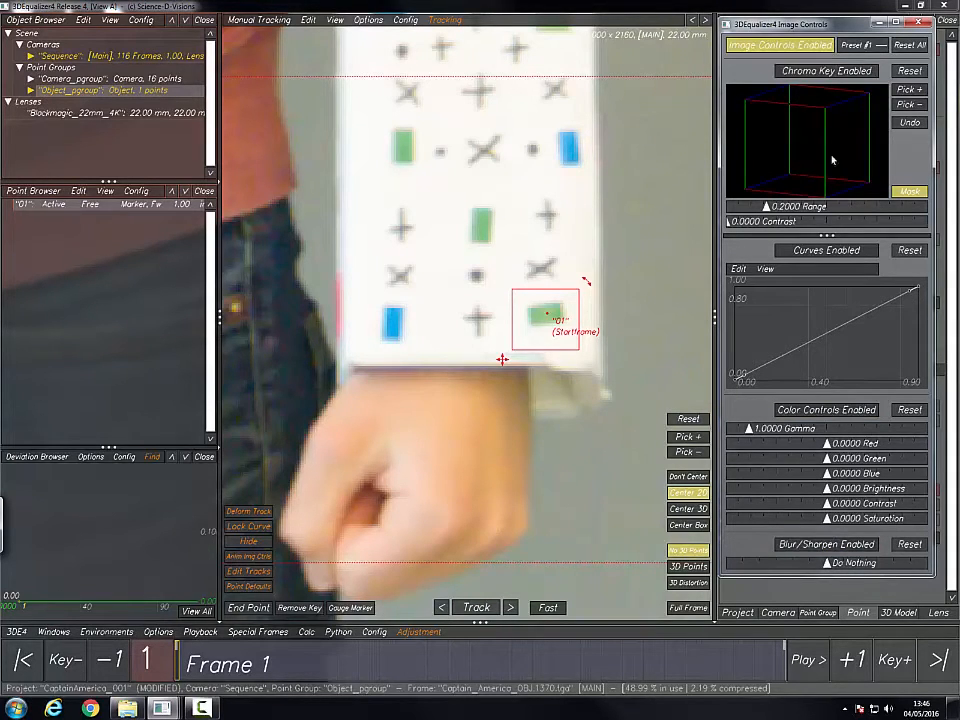
pyautogui.click(811, 72)
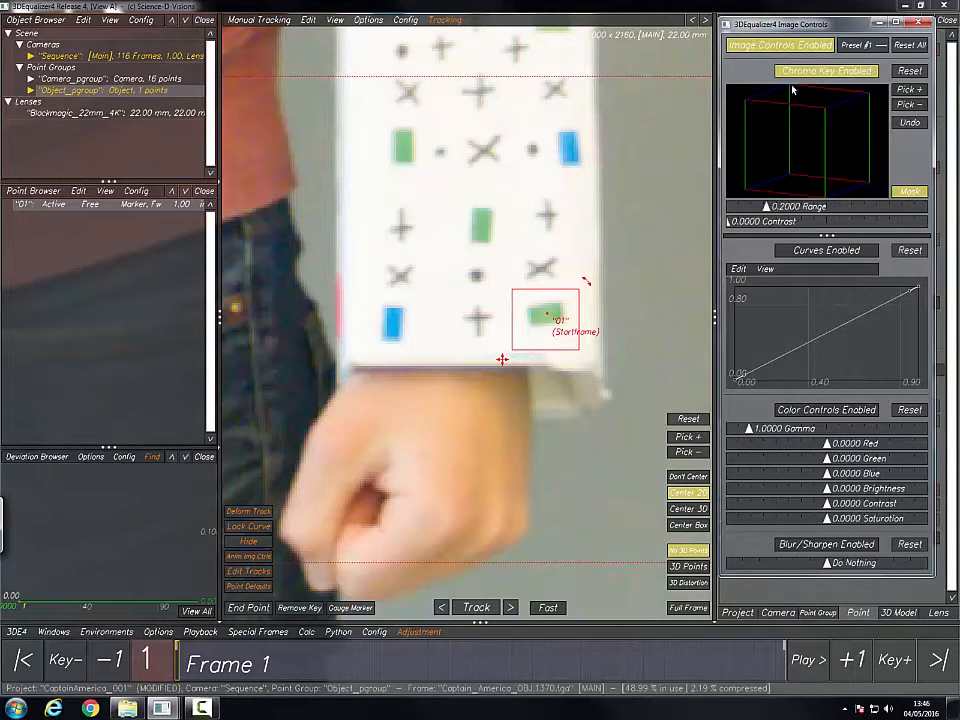
# Step: Sample the green of the marker under point 01 as the chroma key colour with Pick +
pyautogui.keyDown('ctrl'); pyautogui.moveTo(588, 326); pyautogui.dragTo(643, 393, button='right'); pyautogui.keyUp('ctrl')
pyautogui.moveTo(409, 381); pyautogui.dragTo(488, 394, button='middle')
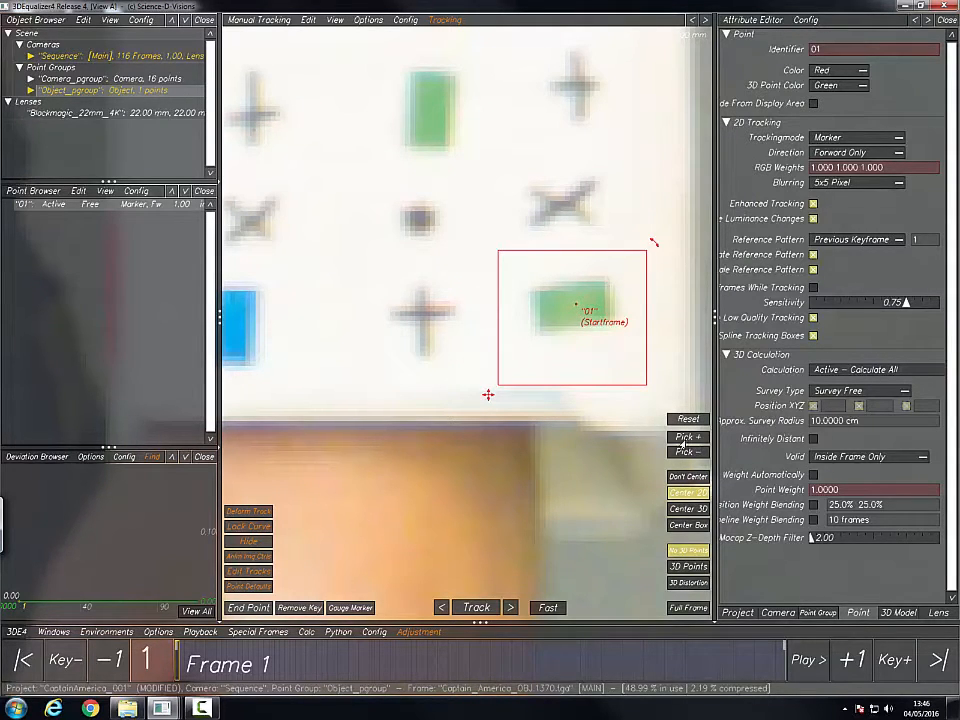
pyautogui.scroll(1, 608, 380)
pyautogui.moveTo(617, 375); pyautogui.dragTo(588, 426, button='middle')
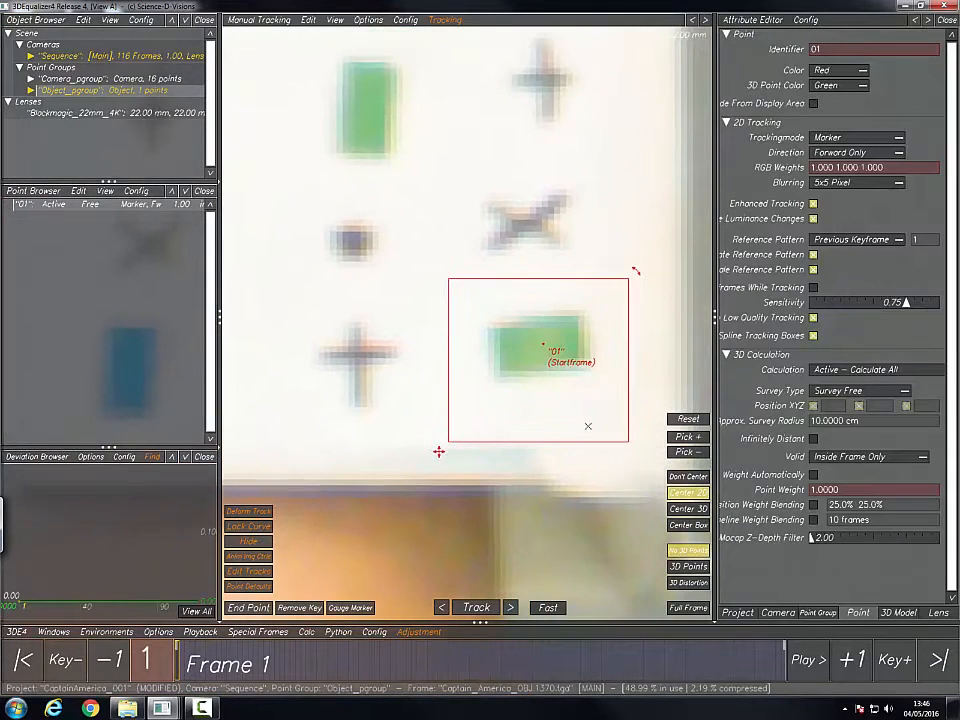
pyautogui.click(685, 437)
pyautogui.moveTo(509, 335)
pyautogui.mouseDown()
pyautogui.moveTo(540, 352)
pyautogui.moveTo(574, 344)
pyautogui.moveTo(568, 331)
pyautogui.moveTo(536, 332)
pyautogui.moveTo(516, 352)
pyautogui.mouseUp()
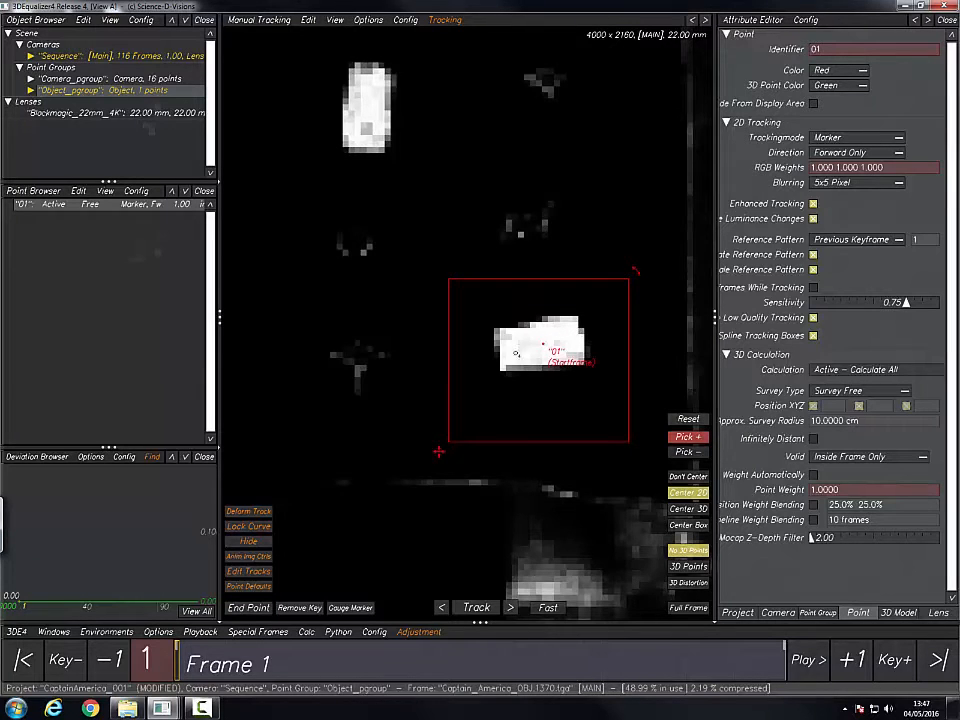
# Step: Add the green of the marker below point 01 at frame 7 to the chroma key with Pick +
pyautogui.keyDown('ctrl'); pyautogui.moveTo(540, 359); pyautogui.dragTo(459, 306, button='right'); pyautogui.keyUp('ctrl')
pyautogui.scroll(5, 476, 358)
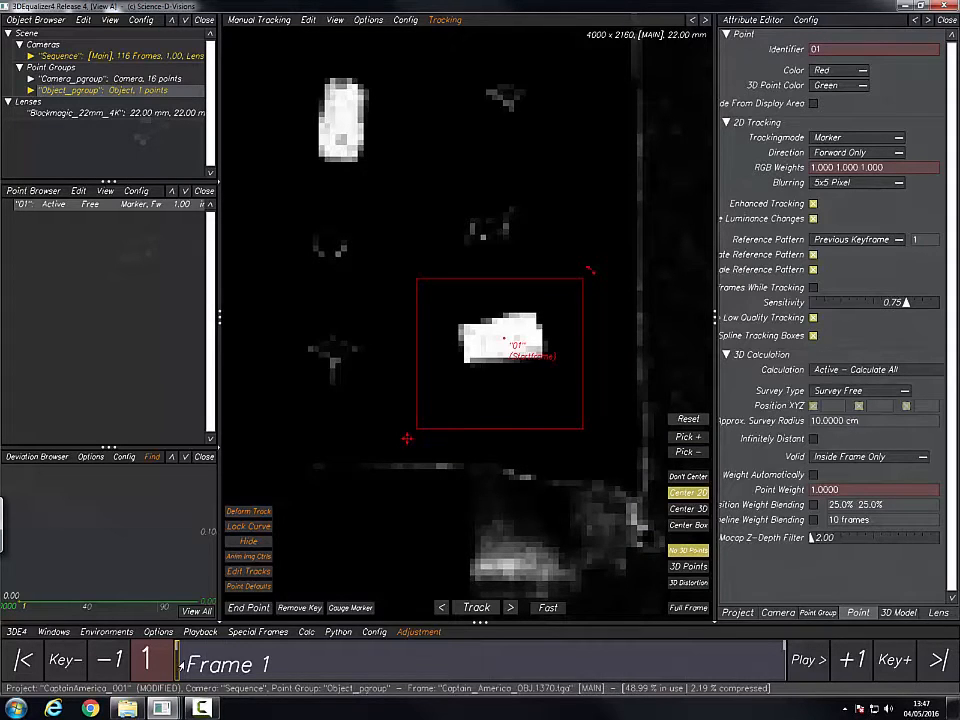
pyautogui.moveTo(181, 665); pyautogui.dragTo(211, 664)
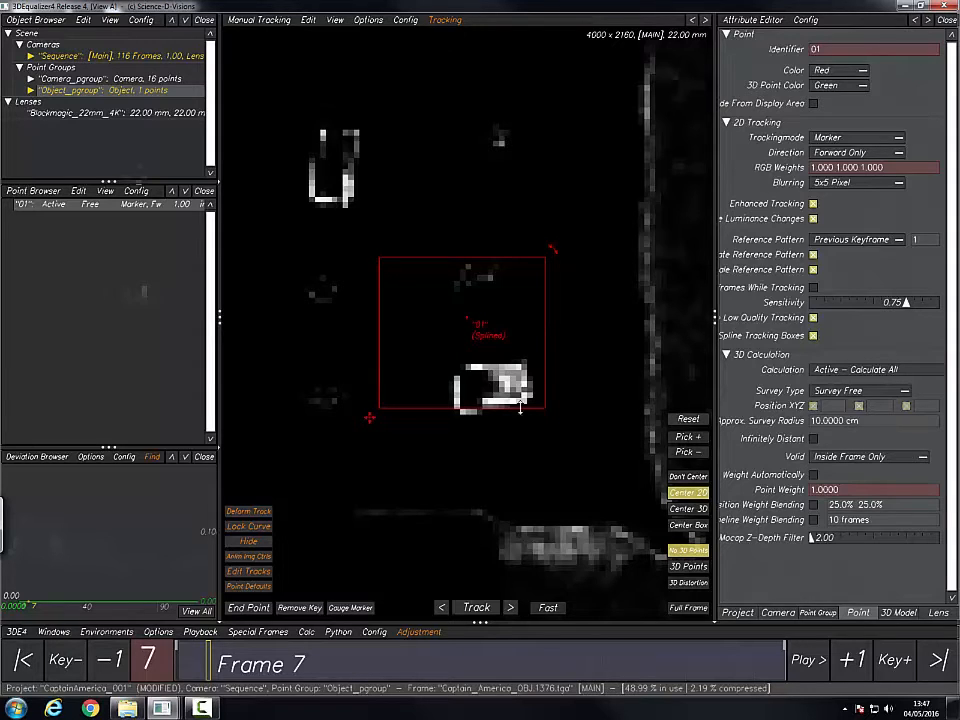
pyautogui.click(686, 440)
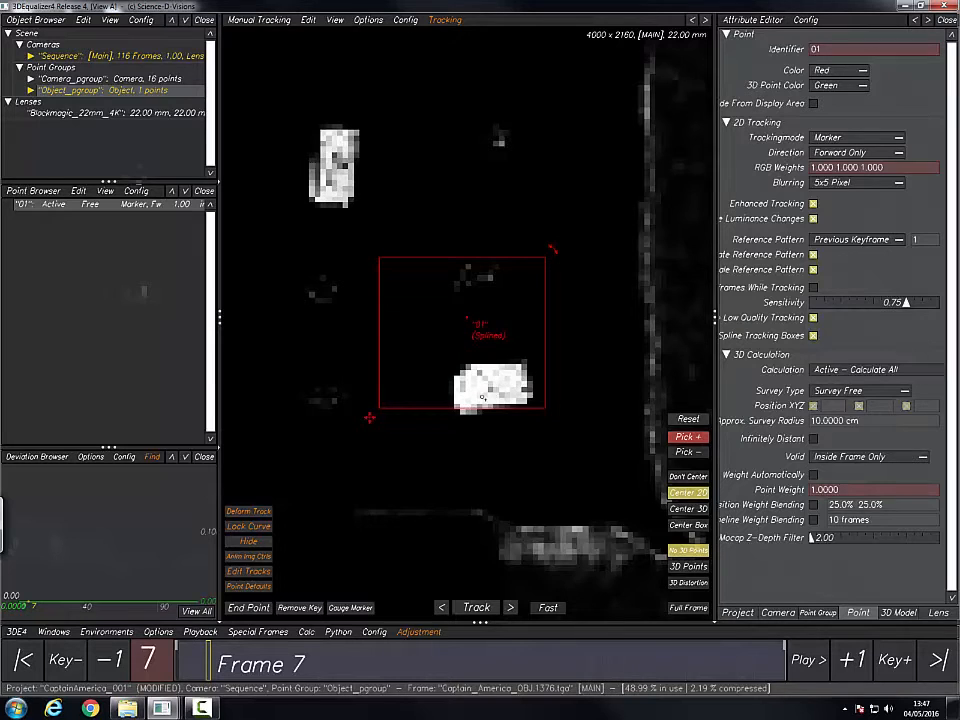
# Step: Add the darker greens of the lowest marker at frame 26 to the chroma key with Pick +
pyautogui.moveTo(178, 660); pyautogui.dragTo(310, 662)
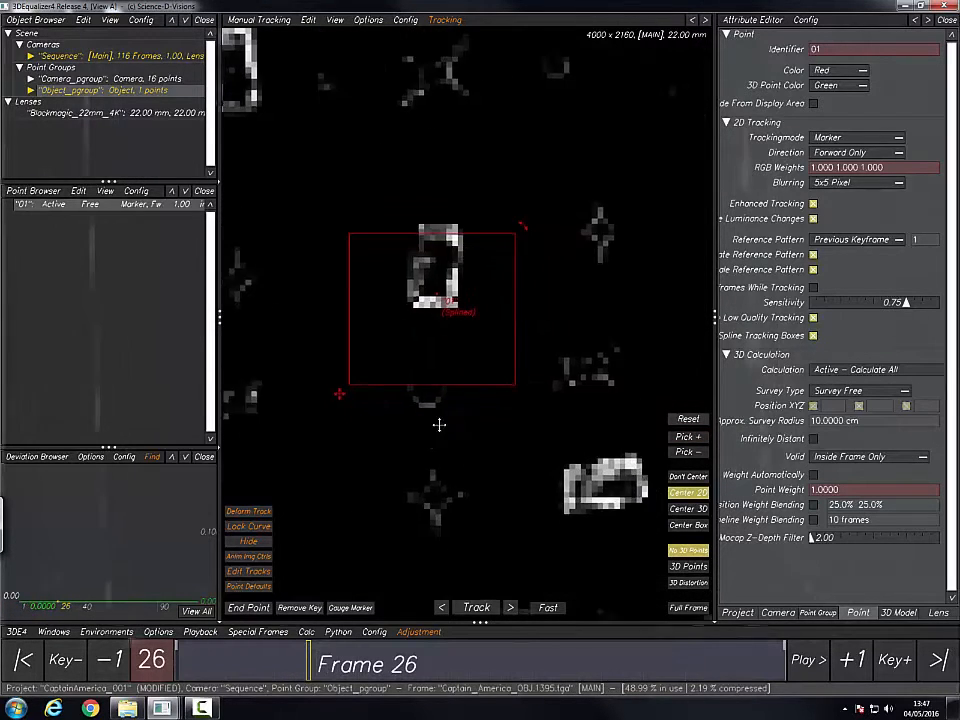
pyautogui.moveTo(439, 425); pyautogui.dragTo(330, 341, button='middle')
pyautogui.moveTo(388, 405); pyautogui.dragTo(480, 418, button='right')
pyautogui.click(693, 440)
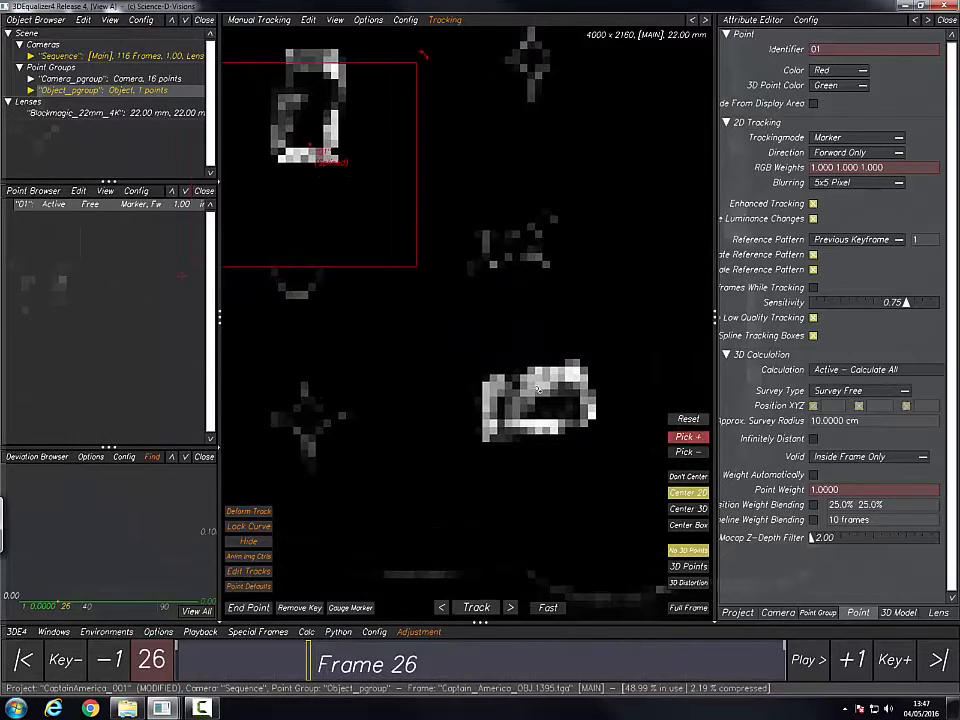
pyautogui.moveTo(557, 390)
pyautogui.mouseDown()
pyautogui.moveTo(512, 404)
pyautogui.moveTo(501, 393)
pyautogui.moveTo(531, 389)
pyautogui.moveTo(573, 415)
pyautogui.moveTo(553, 403)
pyautogui.moveTo(570, 387)
pyautogui.moveTo(573, 405)
pyautogui.moveTo(543, 381)
pyautogui.moveTo(506, 399)
pyautogui.moveTo(517, 395)
pyautogui.moveTo(488, 391)
pyautogui.mouseUp()
pyautogui.moveTo(566, 408)
pyautogui.keyDown('ctrl'); pyautogui.mouseDown(button='right')
pyautogui.moveTo(466, 361)
pyautogui.moveTo(350, 358)
pyautogui.moveTo(373, 356)
pyautogui.mouseUp(button='right'); pyautogui.keyUp('ctrl')
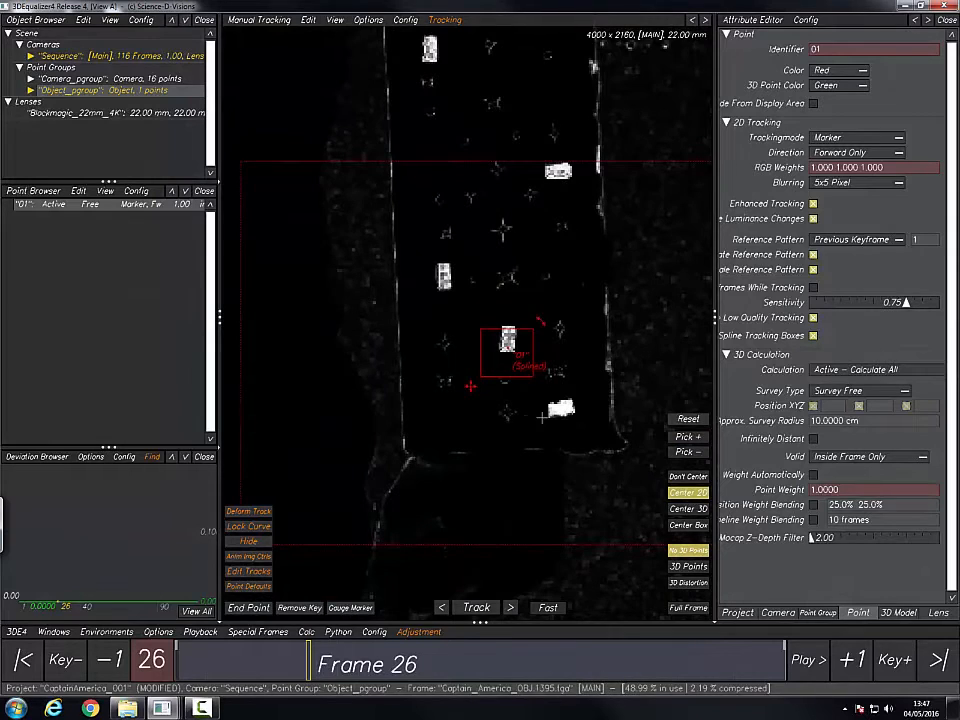
# Step: Sample the remaining grey areas of the lowest marker at frame 37 into the chroma key with Pick +
pyautogui.keyDown('ctrl'); pyautogui.moveTo(541, 416); pyautogui.dragTo(576, 451, button='right'); pyautogui.keyUp('ctrl')
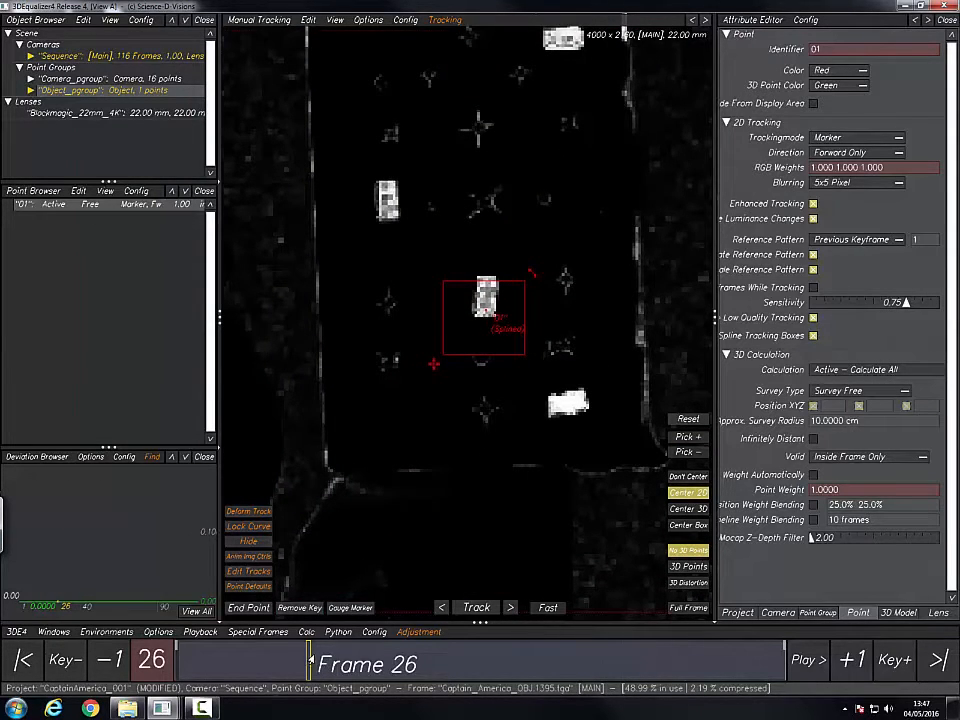
pyautogui.moveTo(310, 660); pyautogui.dragTo(367, 660)
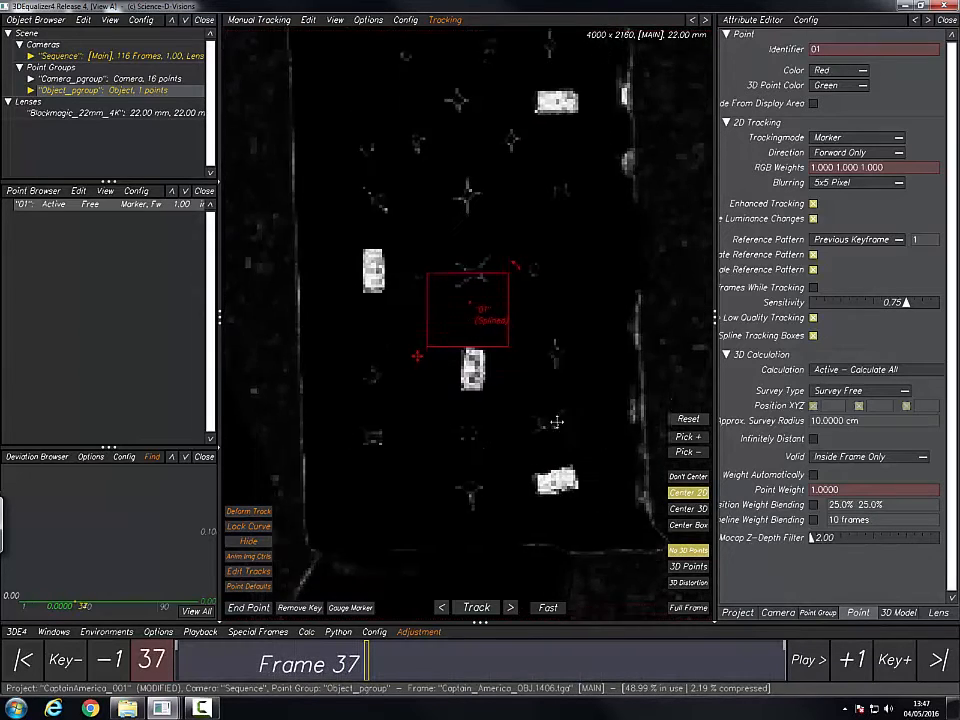
pyautogui.keyDown('ctrl'); pyautogui.moveTo(557, 422); pyautogui.dragTo(464, 320, button='middle'); pyautogui.keyUp('ctrl')
pyautogui.keyDown('ctrl'); pyautogui.moveTo(461, 350); pyautogui.dragTo(487, 453, button='right'); pyautogui.keyUp('ctrl')
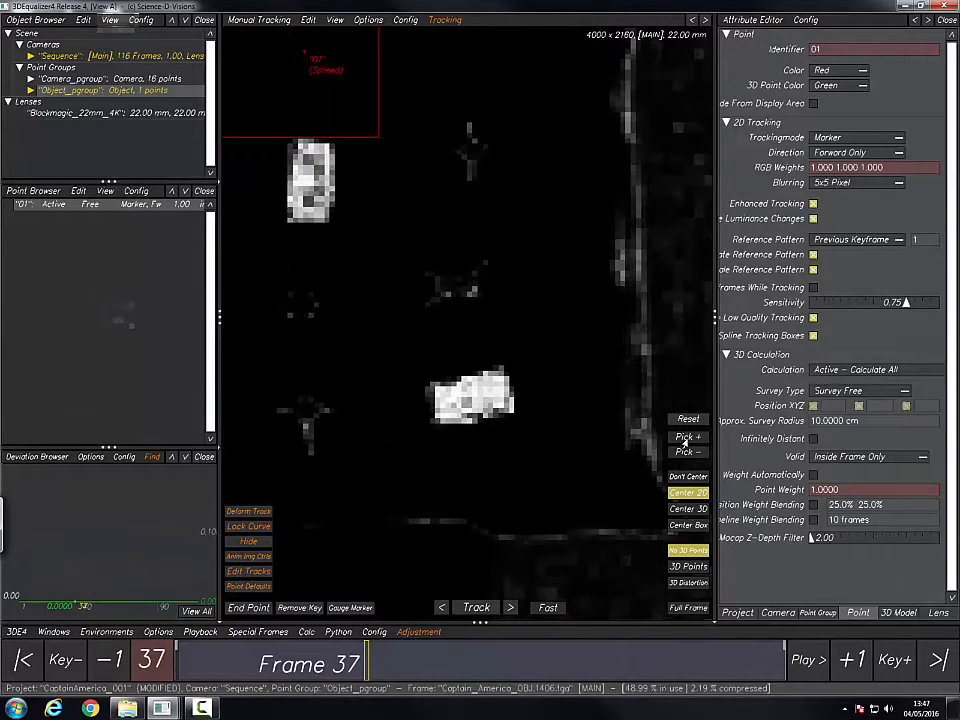
pyautogui.click(686, 438)
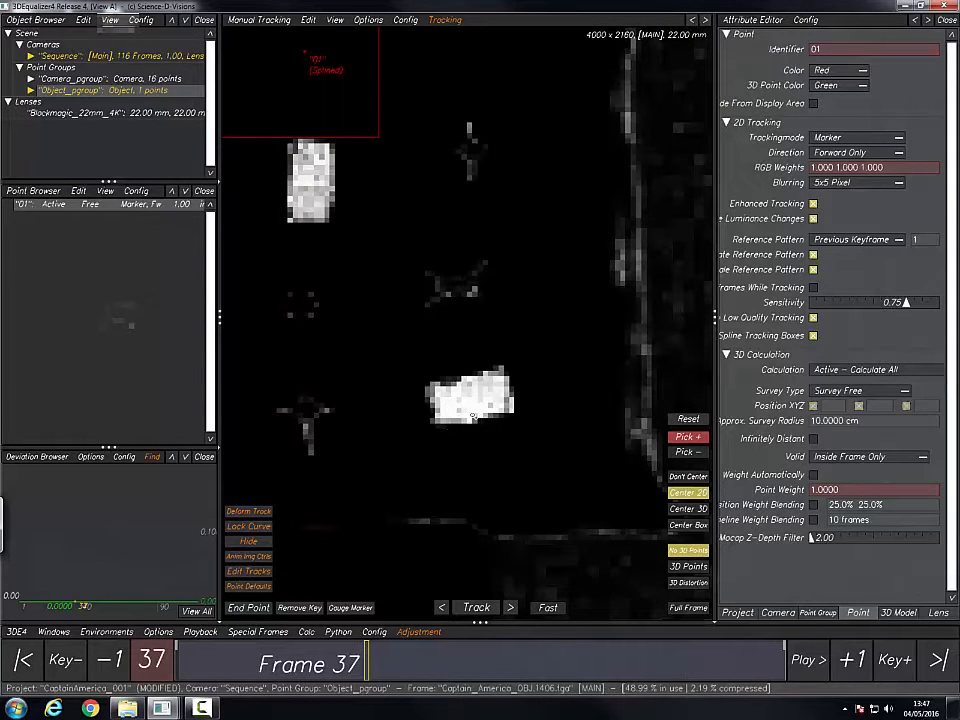
pyautogui.click(466, 417)
pyautogui.keyDown('ctrl'); pyautogui.moveTo(461, 384); pyautogui.dragTo(336, 383, button='right'); pyautogui.keyUp('ctrl')
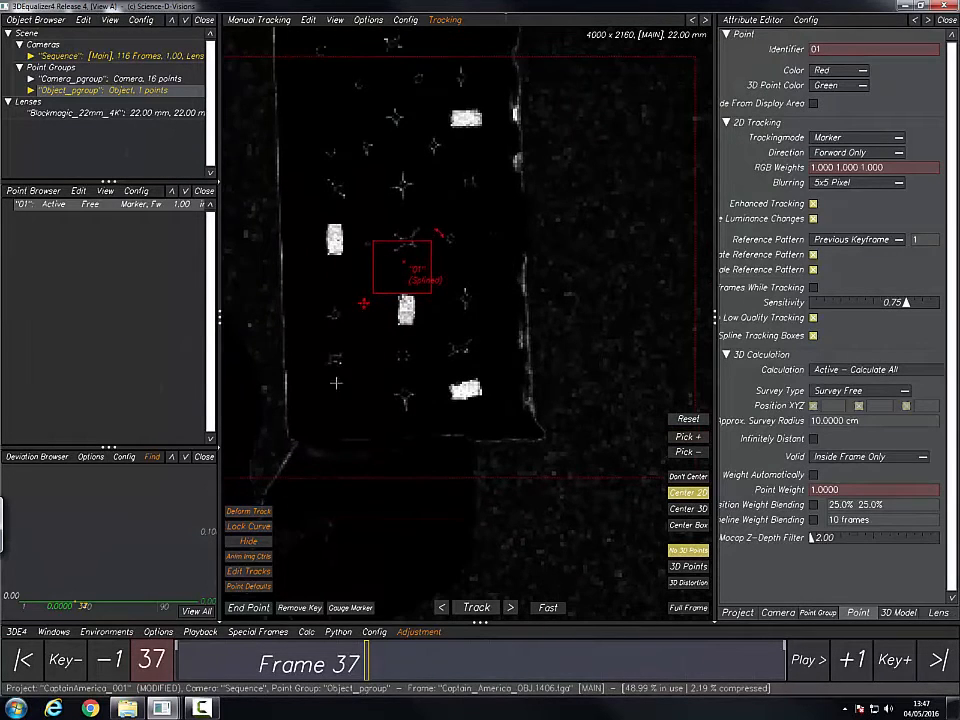
# Step: Set the chroma key Range to 0.2560 in the Image Controls window
pyautogui.click(52, 632)
pyautogui.click(85, 582)
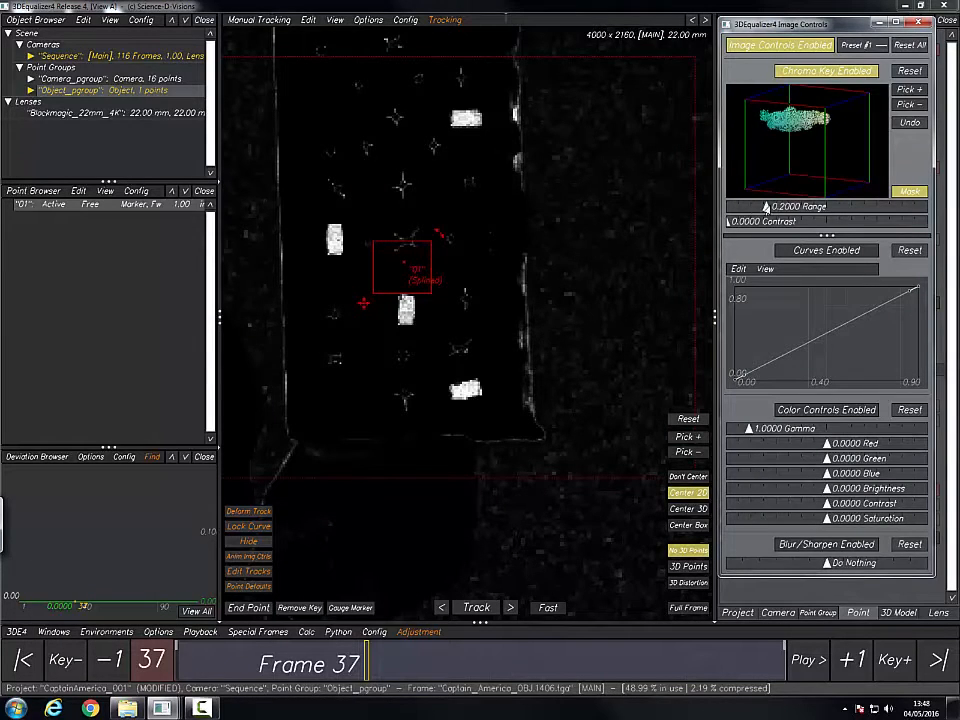
pyautogui.moveTo(767, 208); pyautogui.dragTo(776, 209)
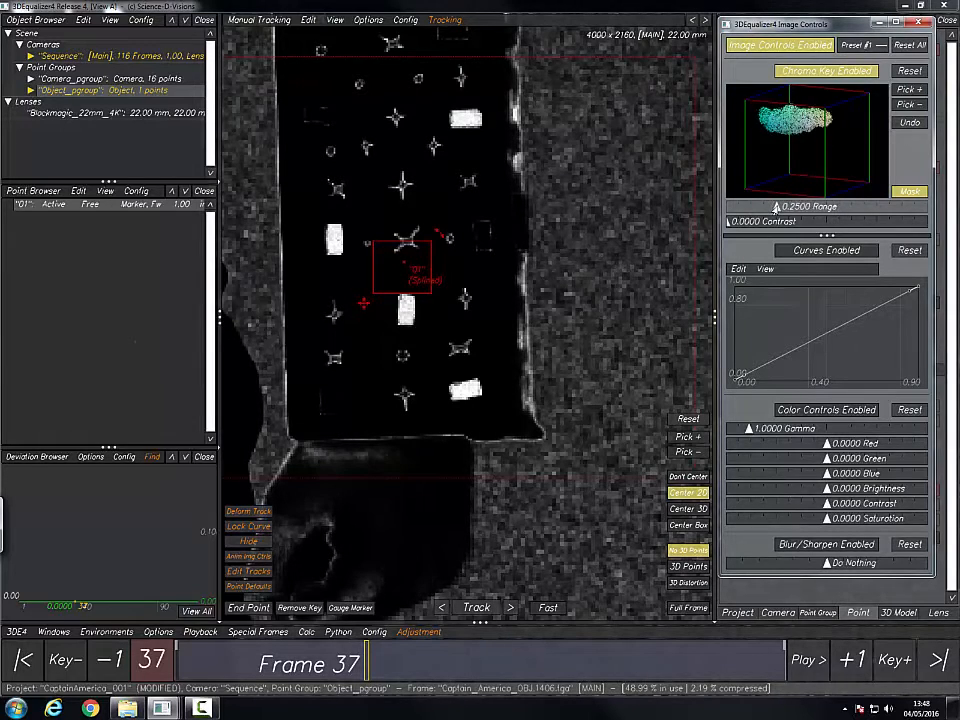
pyautogui.moveTo(776, 208); pyautogui.dragTo(777, 208)
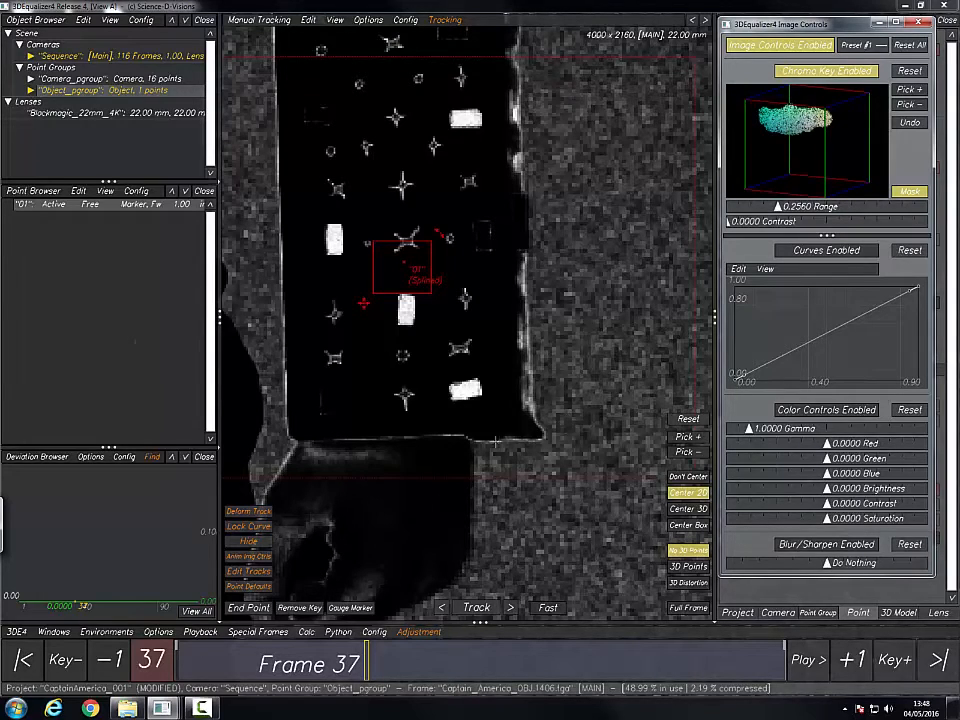
# Step: Return to frame 1, enable Blur/Sharpen in the Image Controls window and set it to 5x5 Blur
pyautogui.moveTo(484, 408); pyautogui.dragTo(590, 465, button='right')
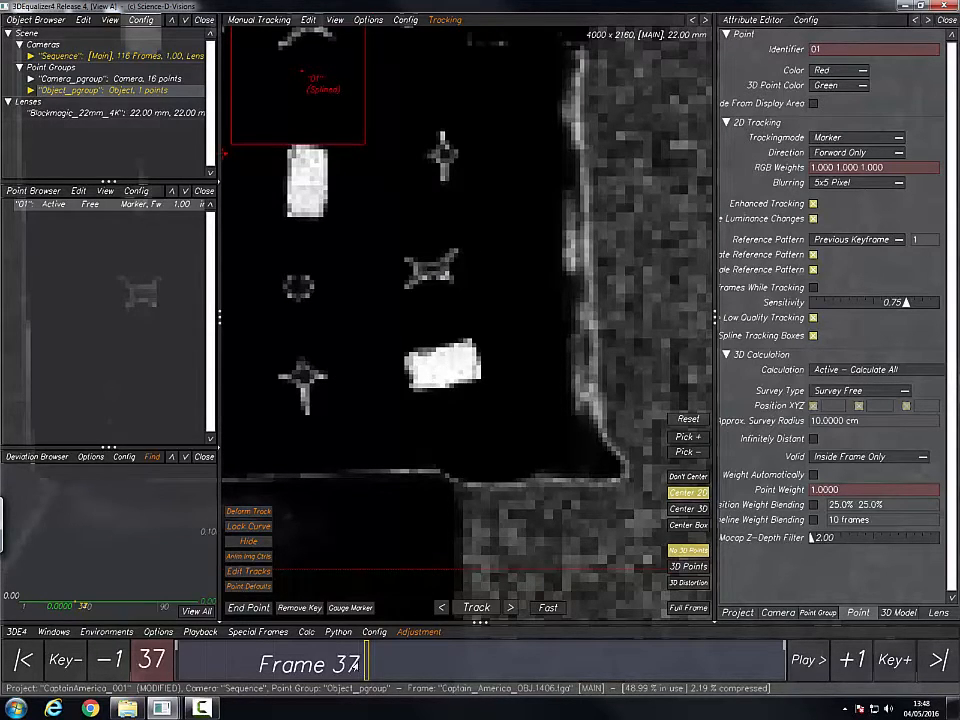
pyautogui.moveTo(355, 665); pyautogui.dragTo(141, 690)
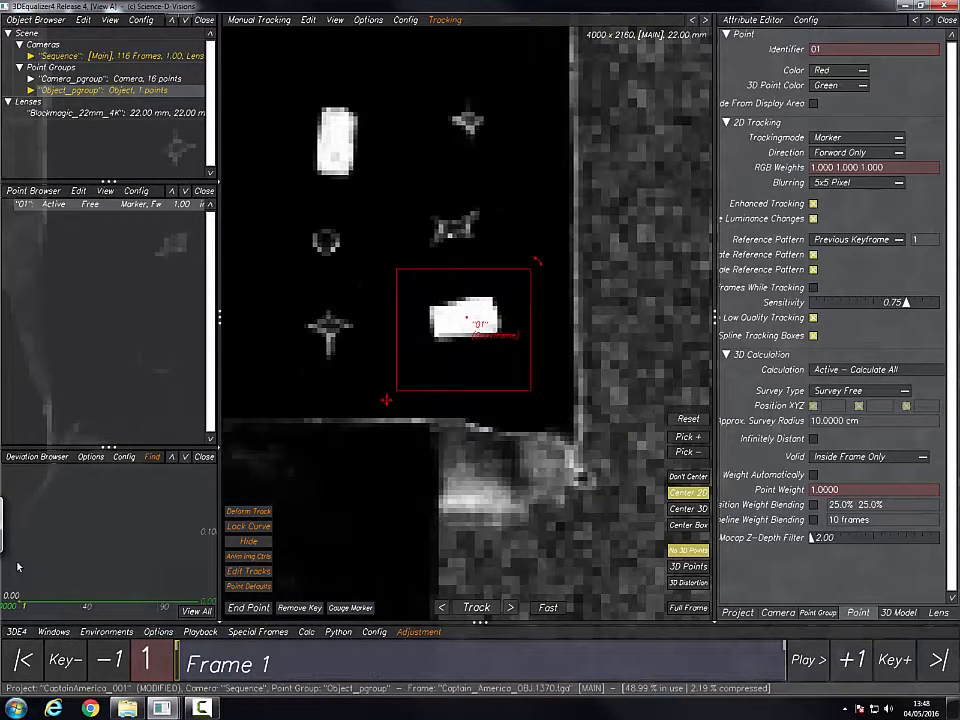
pyautogui.hotkey('alt', 'Tab')
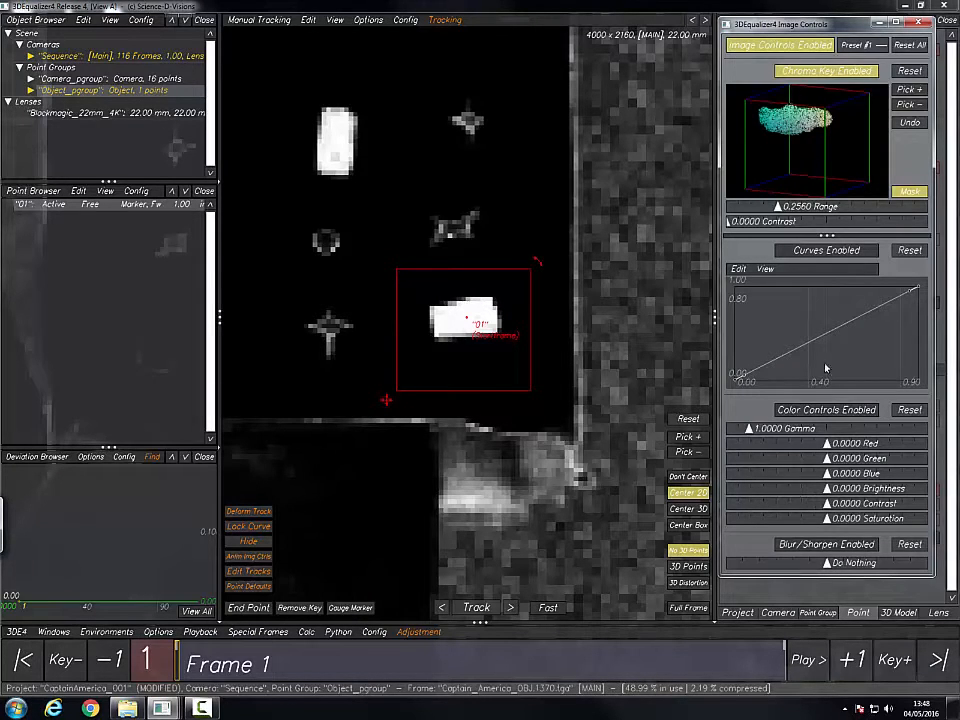
pyautogui.click(833, 546)
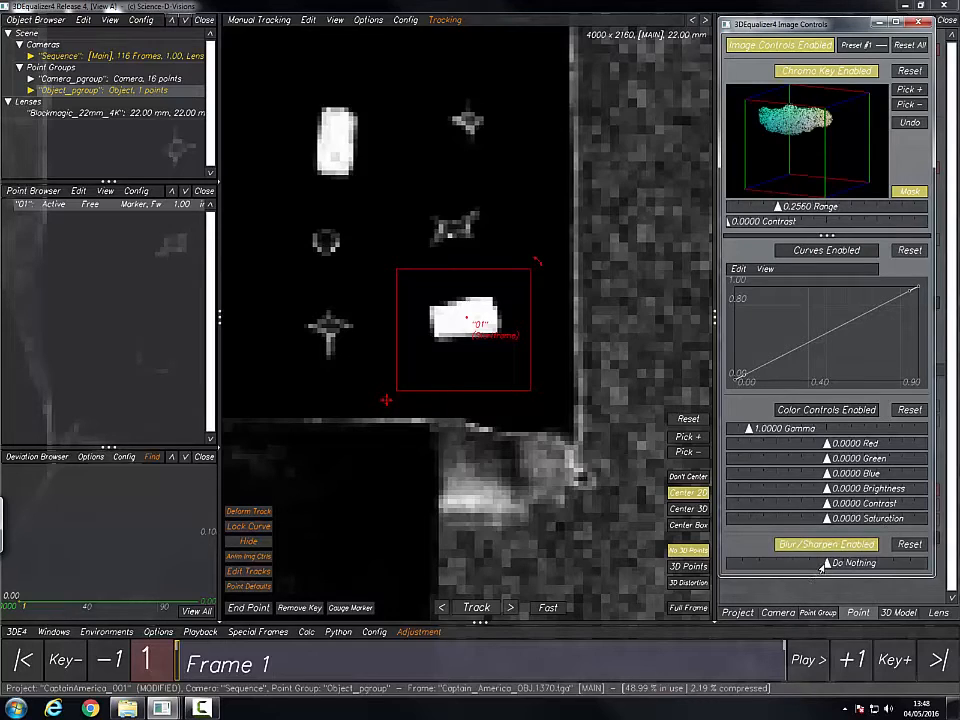
pyautogui.moveTo(823, 565); pyautogui.dragTo(793, 565)
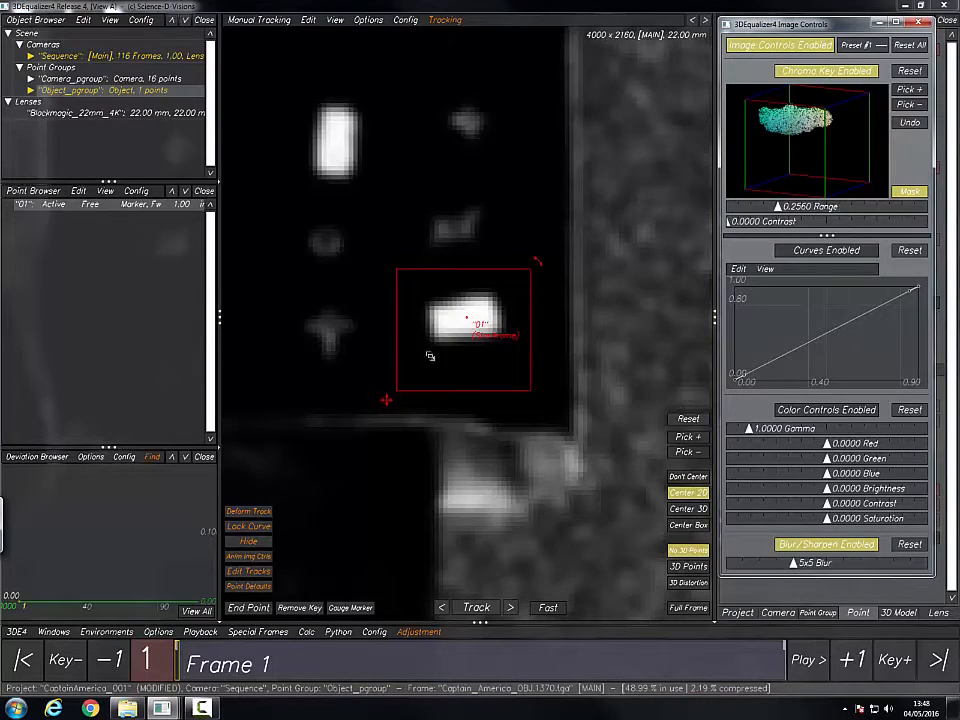
# Step: Tighten the inner tracking box of point 01 around the blurred white marker, keeping a black margin on every side
pyautogui.moveTo(430, 356); pyautogui.dragTo(474, 372, button='right')
pyautogui.moveTo(491, 401); pyautogui.dragTo(488, 366)
pyautogui.moveTo(390, 285); pyautogui.dragTo(408, 293)
pyautogui.moveTo(602, 321)
pyautogui.mouseDown(button='right')
pyautogui.moveTo(521, 272)
pyautogui.moveTo(602, 317)
pyautogui.moveTo(597, 323)
pyautogui.mouseUp(button='right')
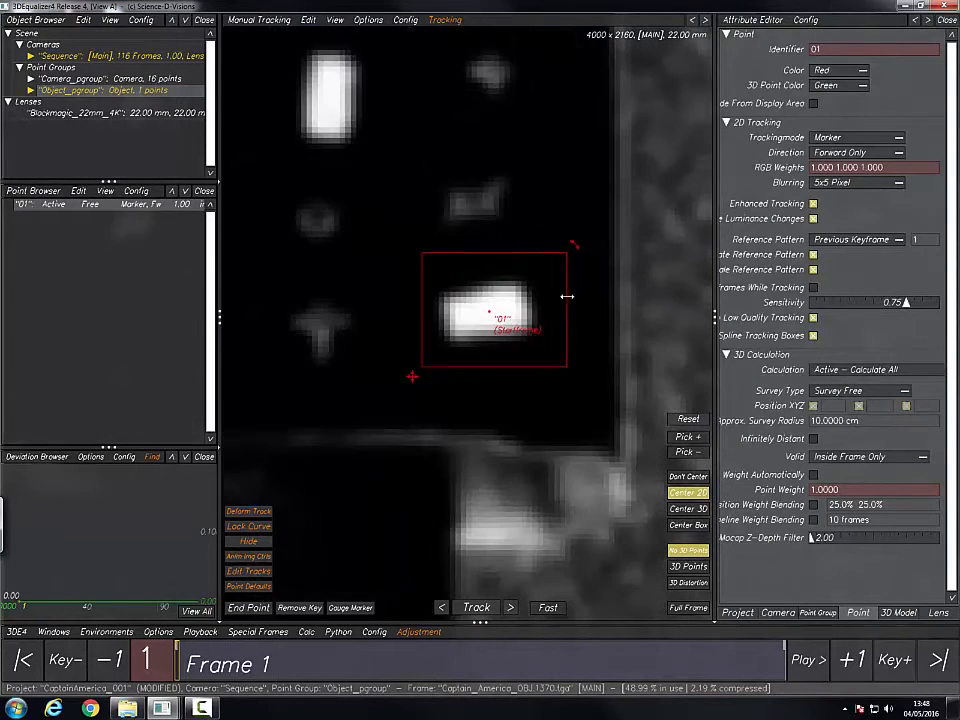
pyautogui.moveTo(566, 296); pyautogui.dragTo(555, 297)
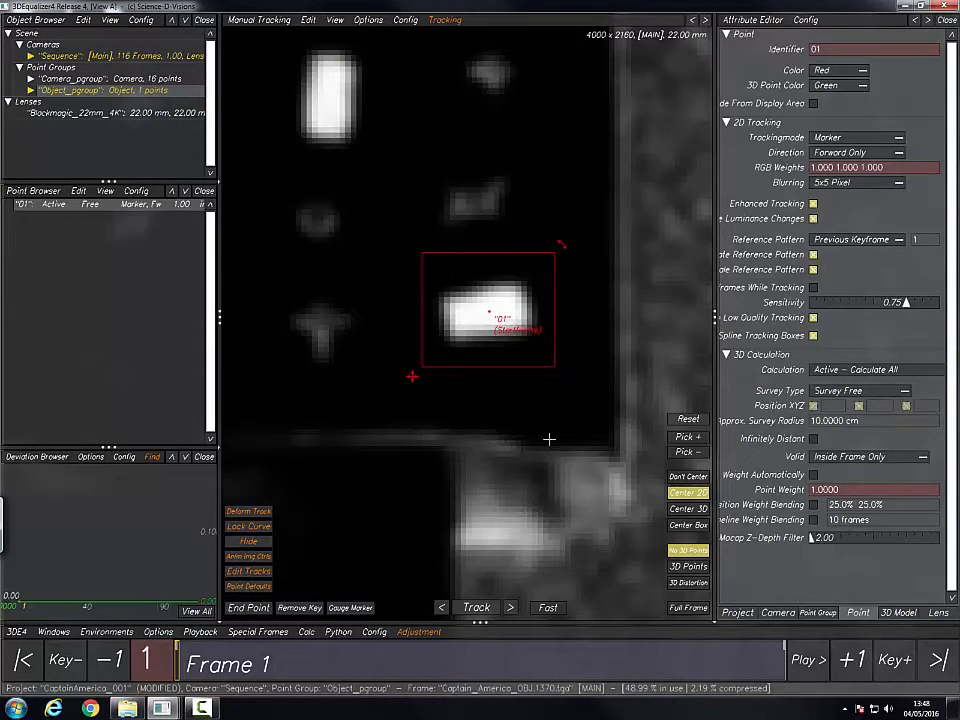
# Step: Shrink the outer search box of point 01 in width and height
pyautogui.moveTo(548, 439)
pyautogui.mouseDown(button='right')
pyautogui.moveTo(519, 354)
pyautogui.moveTo(544, 421)
pyautogui.mouseUp(button='right')
pyautogui.moveTo(350, 345); pyautogui.dragTo(278, 330, button='right')
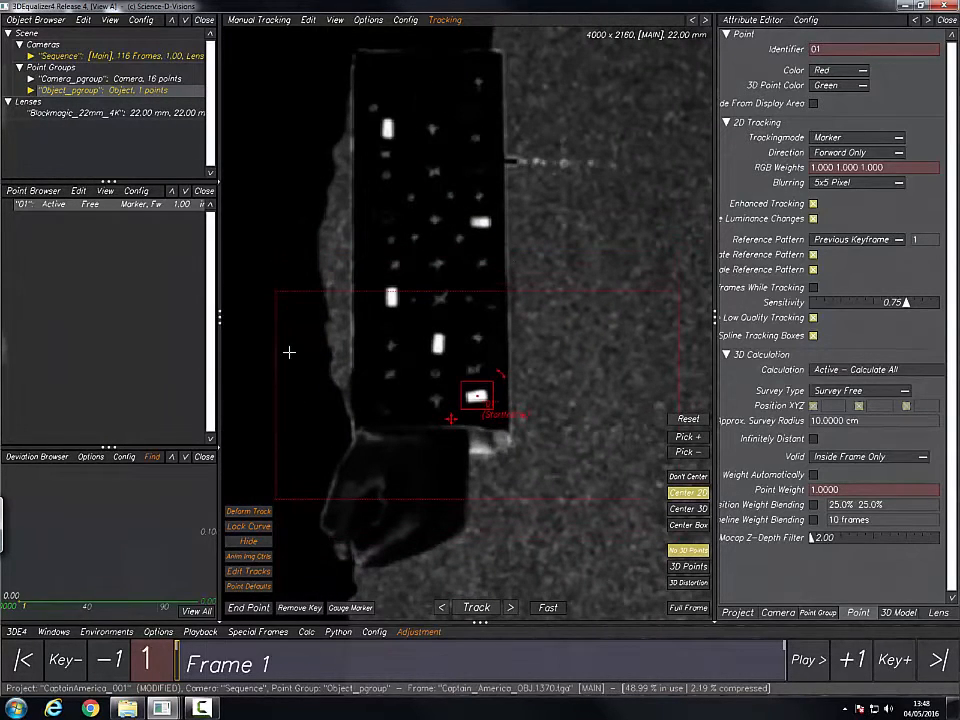
pyautogui.moveTo(289, 349); pyautogui.dragTo(347, 357)
pyautogui.moveTo(469, 292); pyautogui.dragTo(474, 306)
# Step: Nudge point 01 slightly so that it sits centred on the blurred marker
pyautogui.moveTo(518, 381); pyautogui.dragTo(566, 430, button='right')
pyautogui.moveTo(566, 430); pyautogui.dragTo(566, 276, button='middle')
pyautogui.moveTo(566, 276); pyautogui.dragTo(581, 366, button='right')
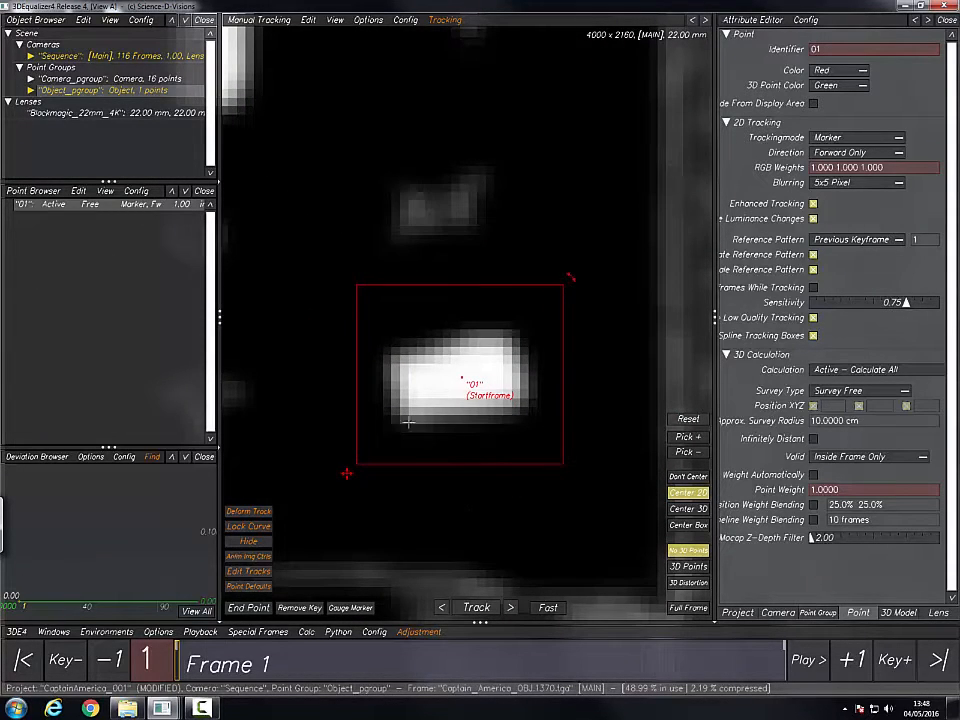
pyautogui.moveTo(448, 421); pyautogui.dragTo(446, 423)
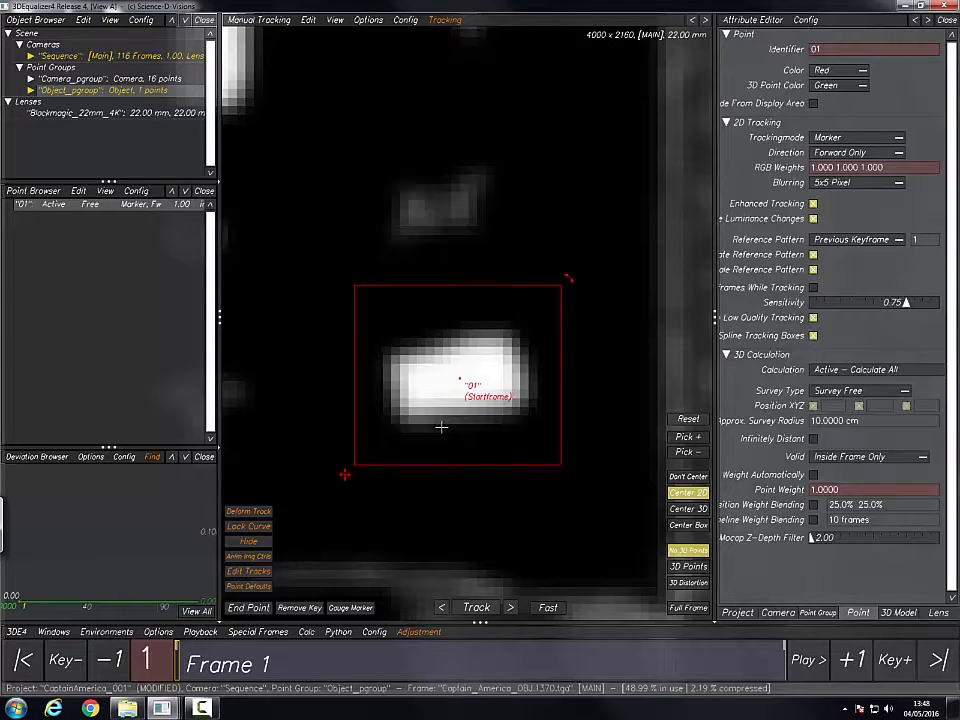
# Step: Track point 01 forward from frame 1
pyautogui.moveTo(465, 417); pyautogui.dragTo(412, 364, button='right')
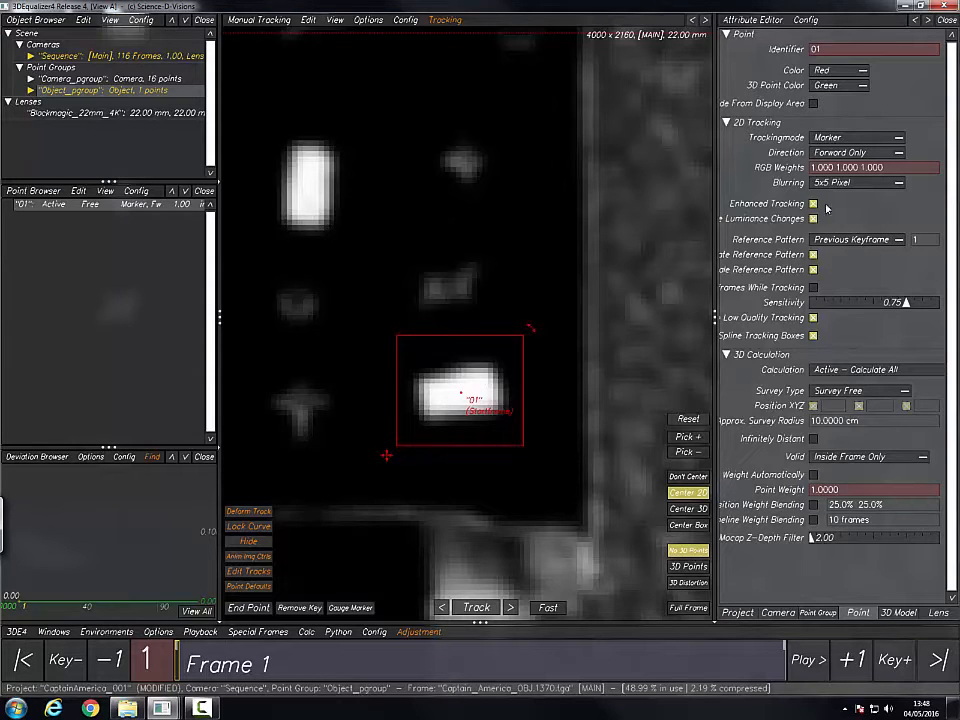
pyautogui.moveTo(506, 398); pyautogui.dragTo(478, 469, button='right')
pyautogui.moveTo(501, 521); pyautogui.dragTo(471, 483, button='right')
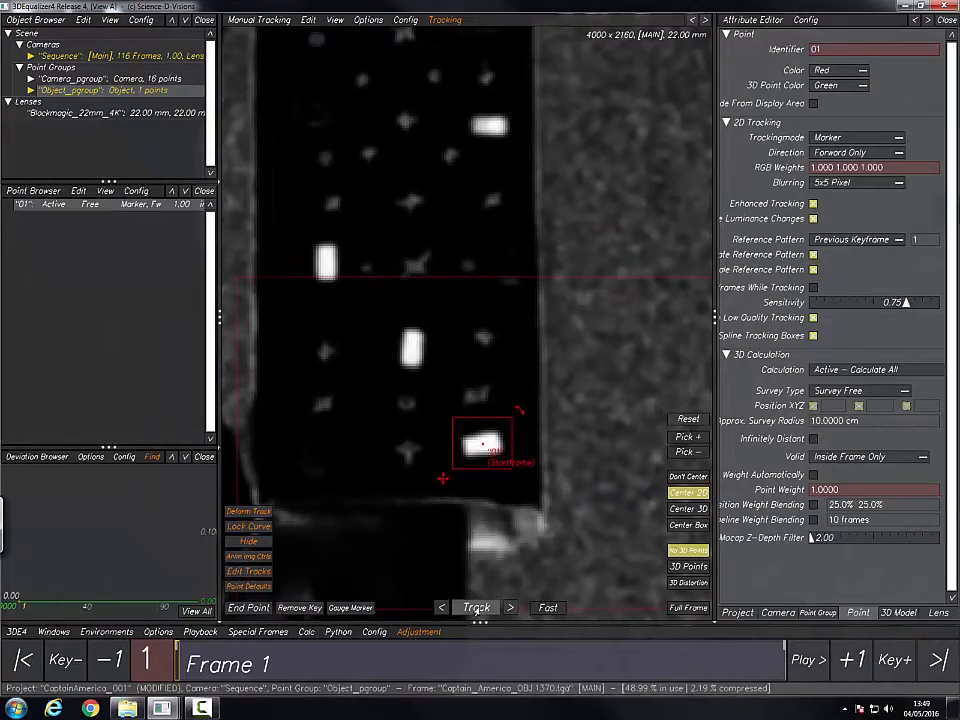
pyautogui.press('t')
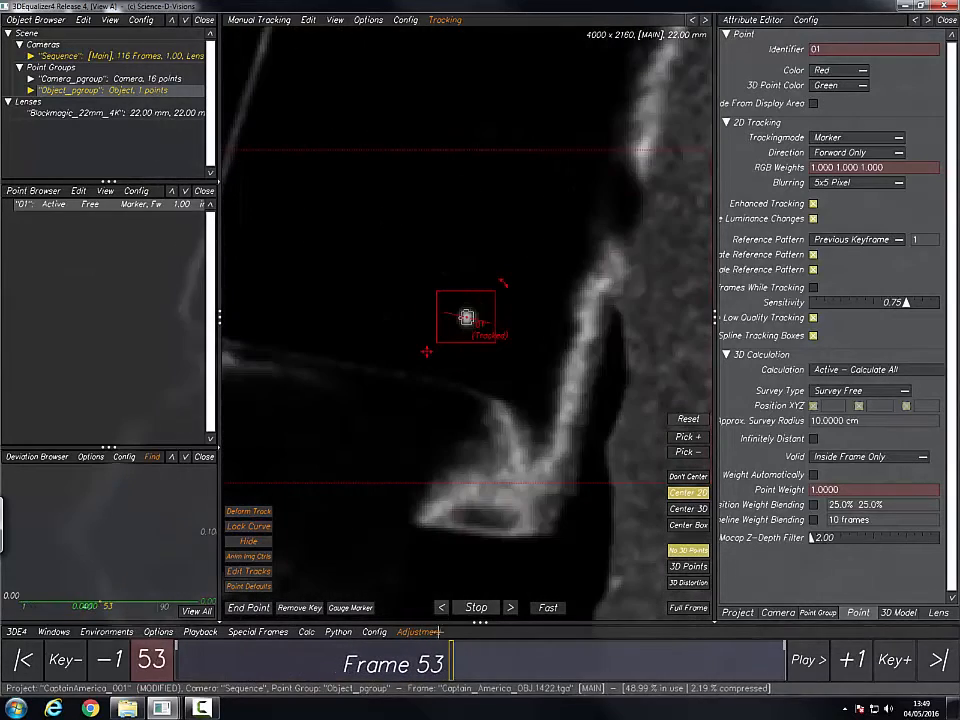
# Step: Review the track between frames 41 and 46, and add the marker's grey areas at frame 46 to the chroma key with Pick +
pyautogui.moveTo(459, 664); pyautogui.dragTo(413, 655)
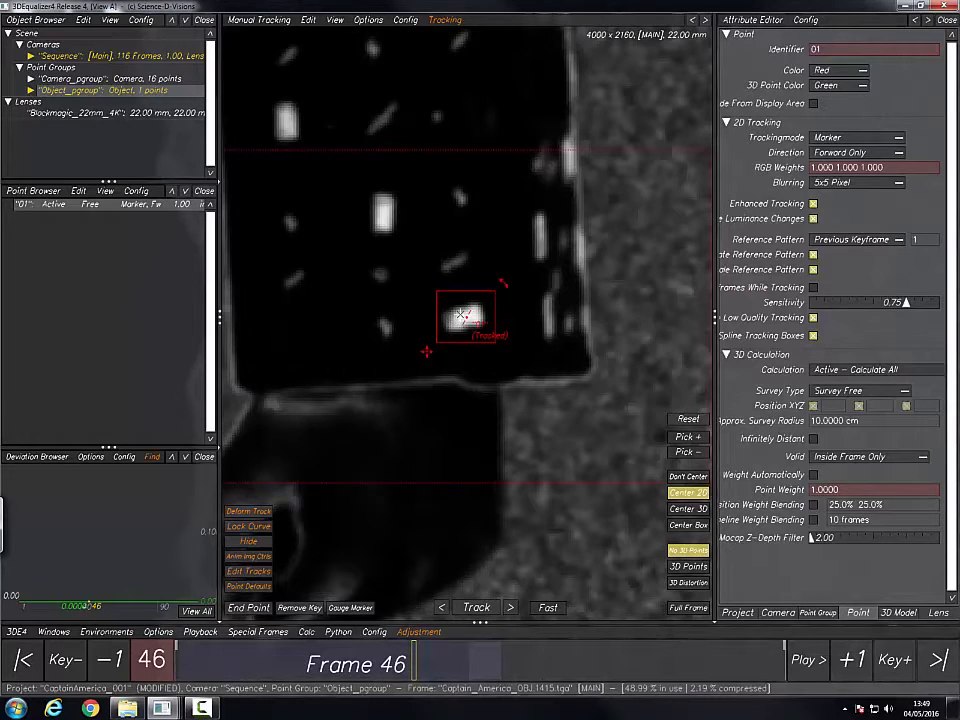
pyautogui.moveTo(411, 662); pyautogui.dragTo(388, 662)
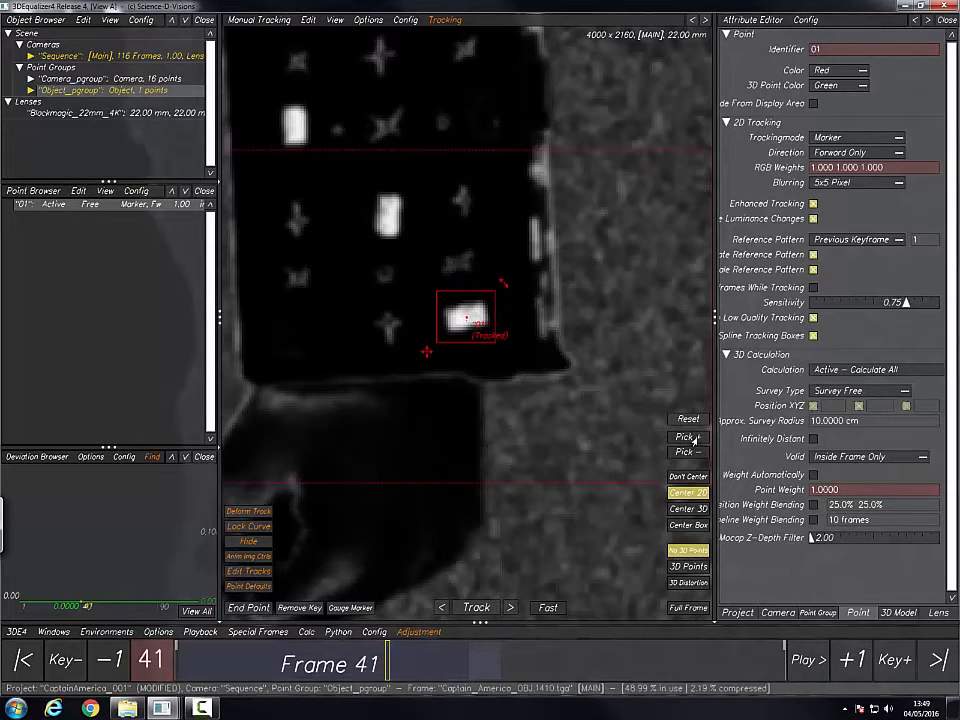
pyautogui.click(690, 438)
pyautogui.moveTo(388, 662); pyautogui.dragTo(411, 662)
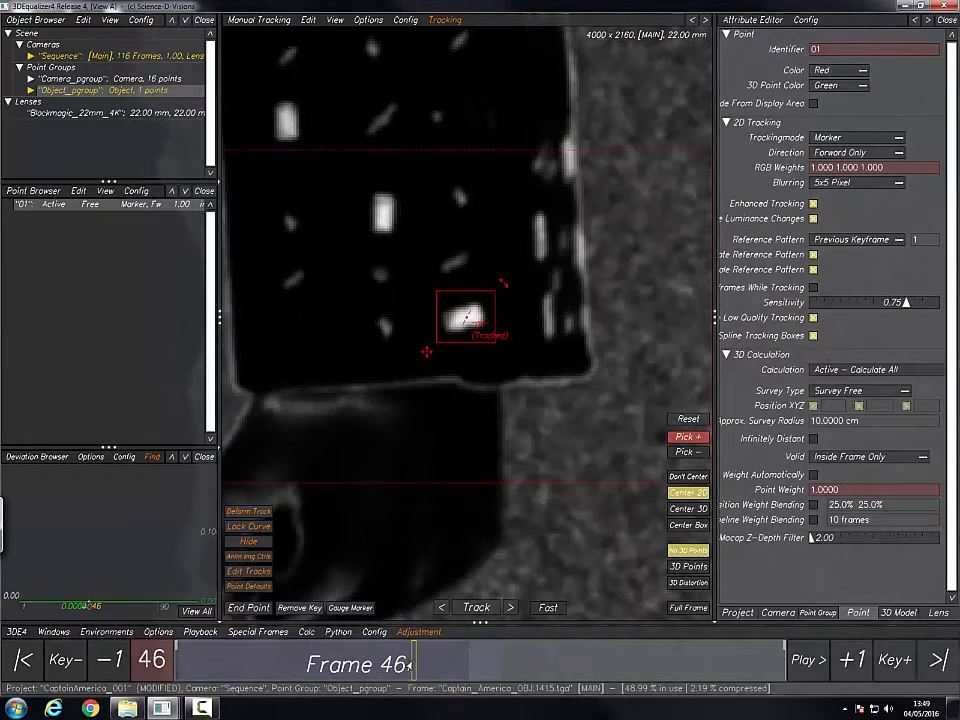
pyautogui.scroll(2, 444, 310)
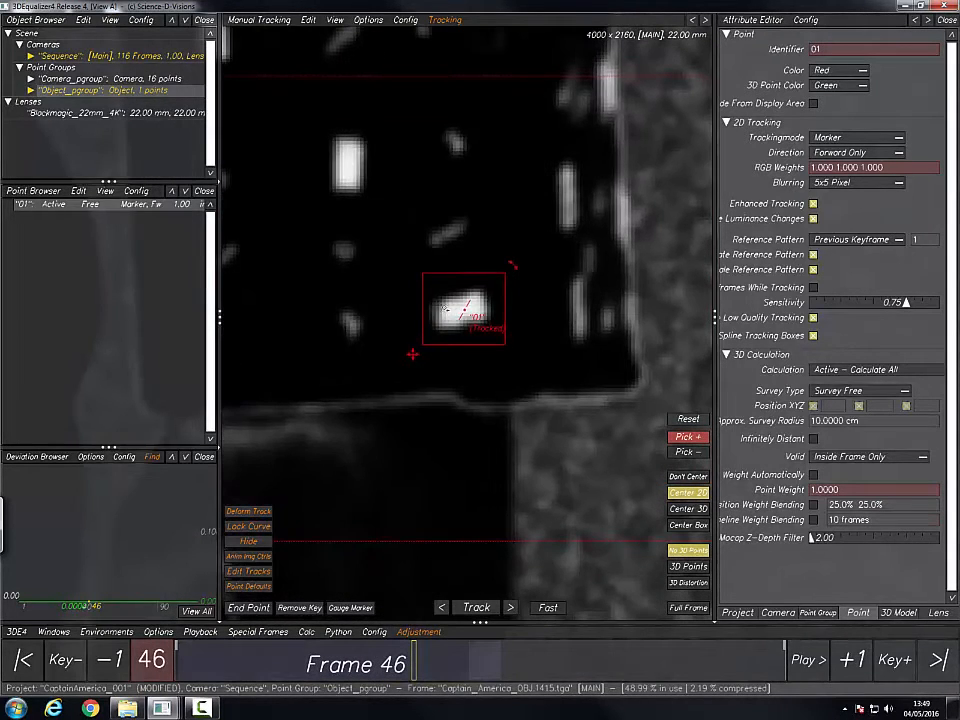
pyautogui.rightClick(449, 312)
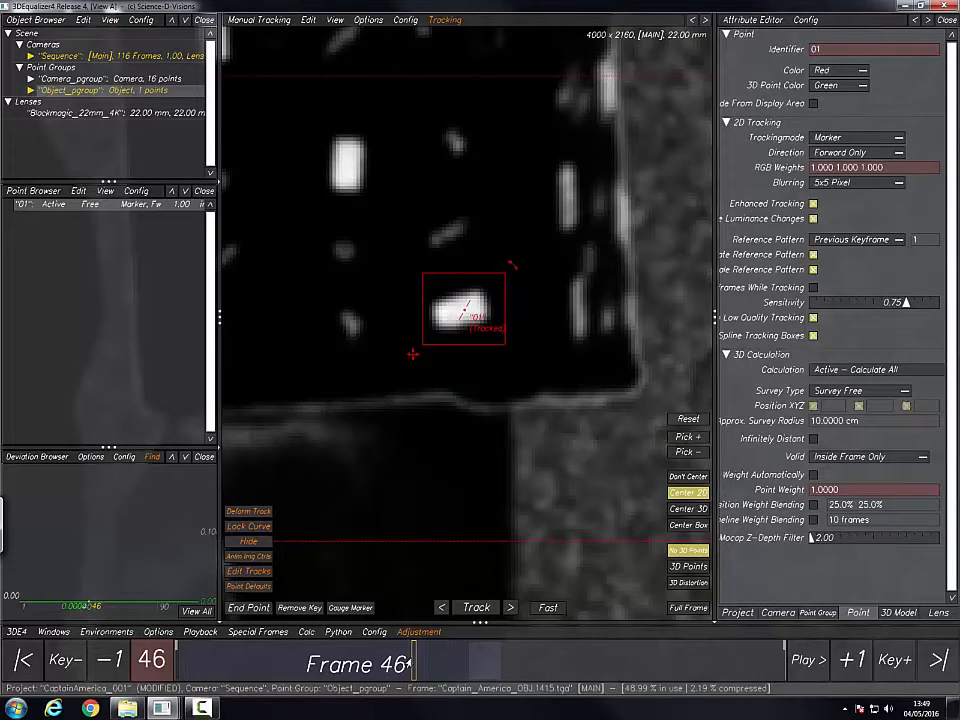
# Step: Set a gauged marker keyframe for point 01 at frame 40 and track forward again from there
pyautogui.moveTo(413, 663); pyautogui.dragTo(381, 664)
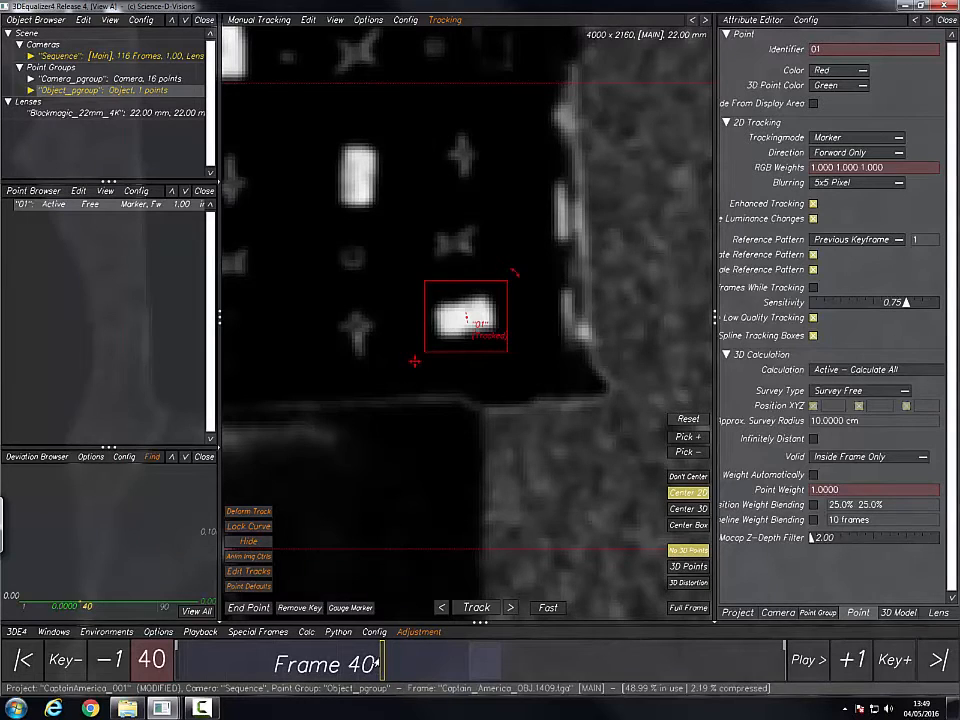
pyautogui.click(374, 608)
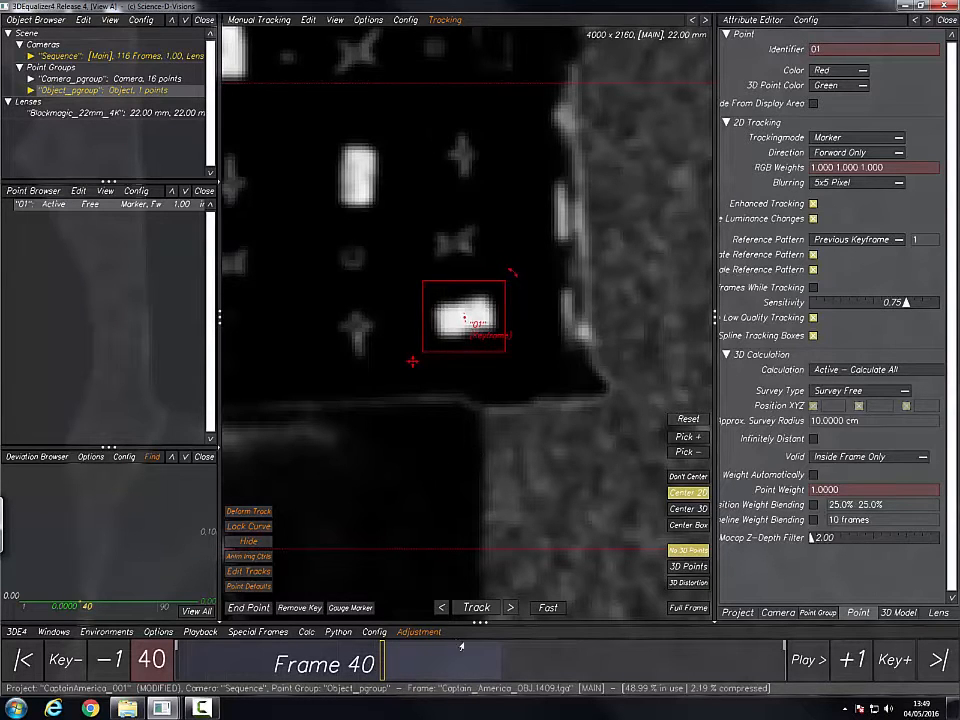
pyautogui.click(475, 610)
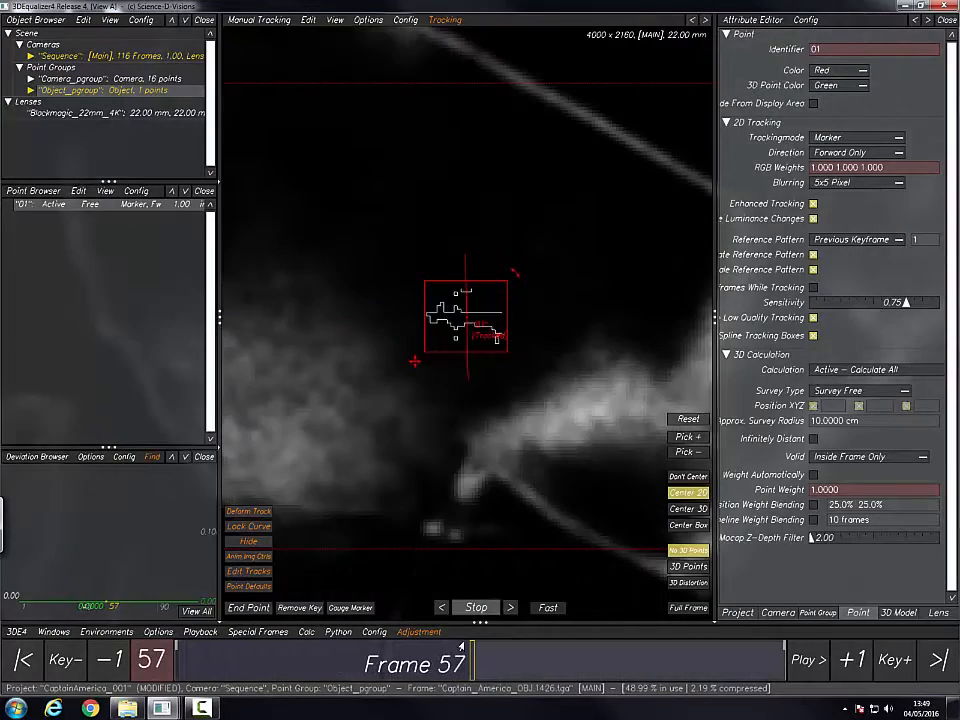
# Step: Stop tracking point 01 at frame 57, return to frame 52 and enlarge its tracking box around the green marker
pyautogui.click(473, 611)
pyautogui.moveTo(466, 652); pyautogui.dragTo(428, 666)
pyautogui.press('i')
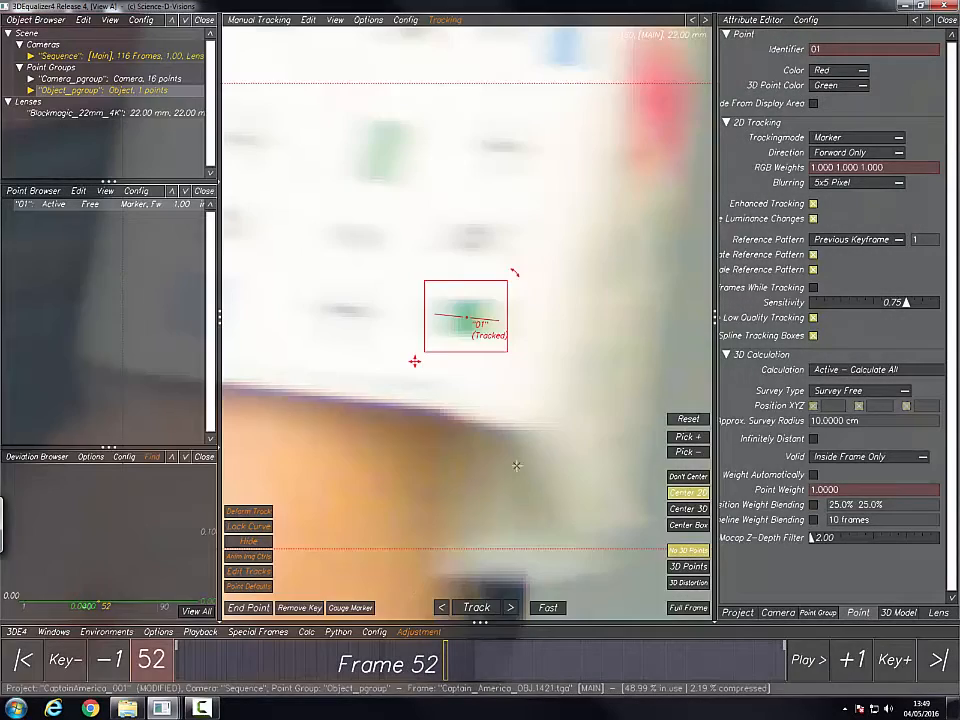
pyautogui.moveTo(514, 465); pyautogui.dragTo(367, 389, button='right')
pyautogui.moveTo(451, 407); pyautogui.dragTo(498, 422, button='right')
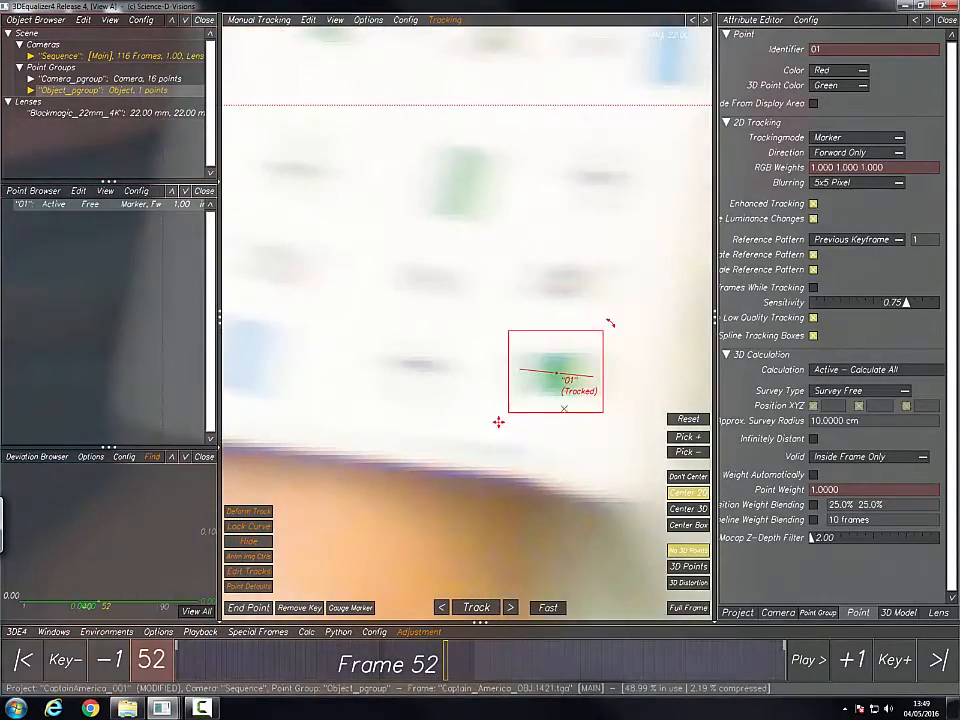
pyautogui.moveTo(604, 370); pyautogui.dragTo(625, 370)
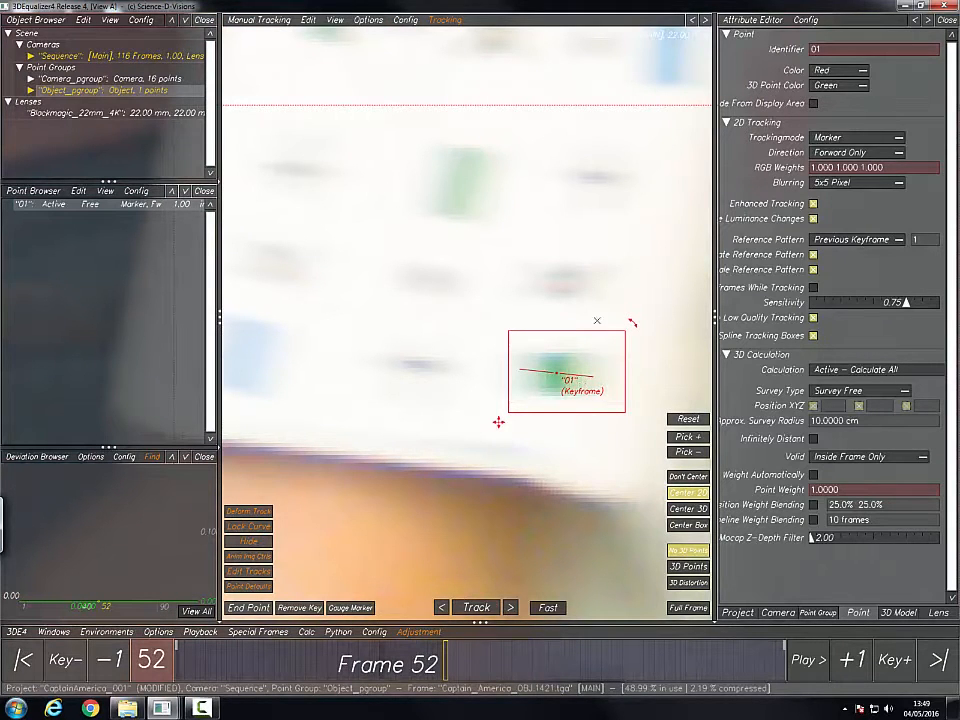
pyautogui.moveTo(580, 411); pyautogui.dragTo(580, 435)
pyautogui.moveTo(504, 372); pyautogui.dragTo(481, 372)
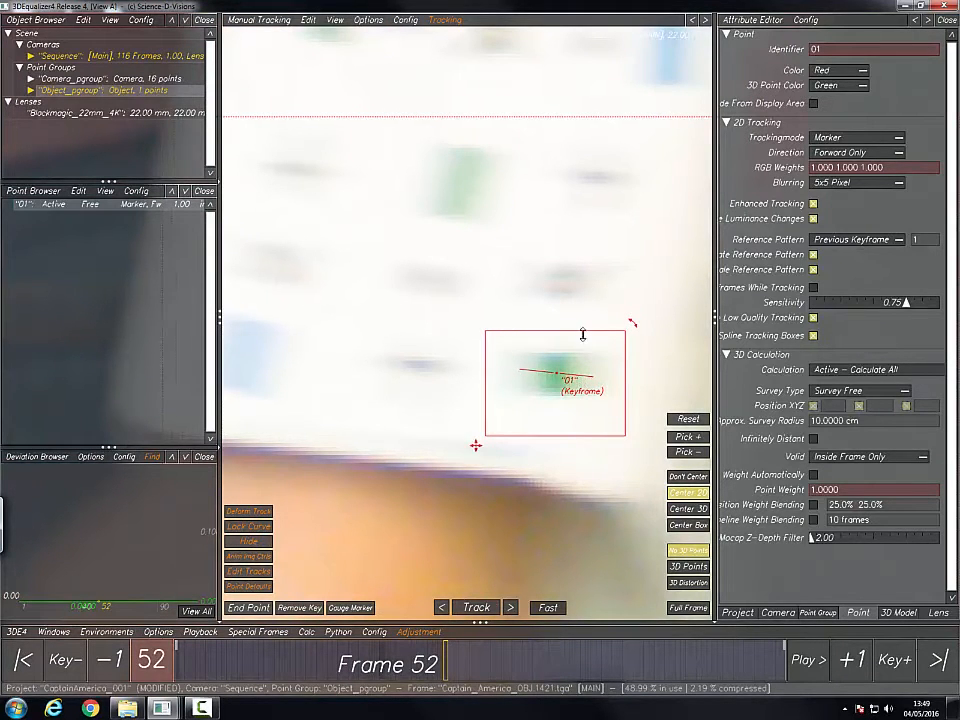
pyautogui.moveTo(577, 331); pyautogui.dragTo(577, 315)
# Step: Check the marker's movement between frames 52 and 57, and add its colour at frame 55 to the chroma key with Pick +
pyautogui.moveTo(619, 360); pyautogui.dragTo(488, 264, button='right')
pyautogui.moveTo(488, 264); pyautogui.dragTo(408, 254, button='middle')
pyautogui.moveTo(434, 313); pyautogui.dragTo(434, 535, button='right')
pyautogui.moveTo(446, 655); pyautogui.dragTo(471, 654)
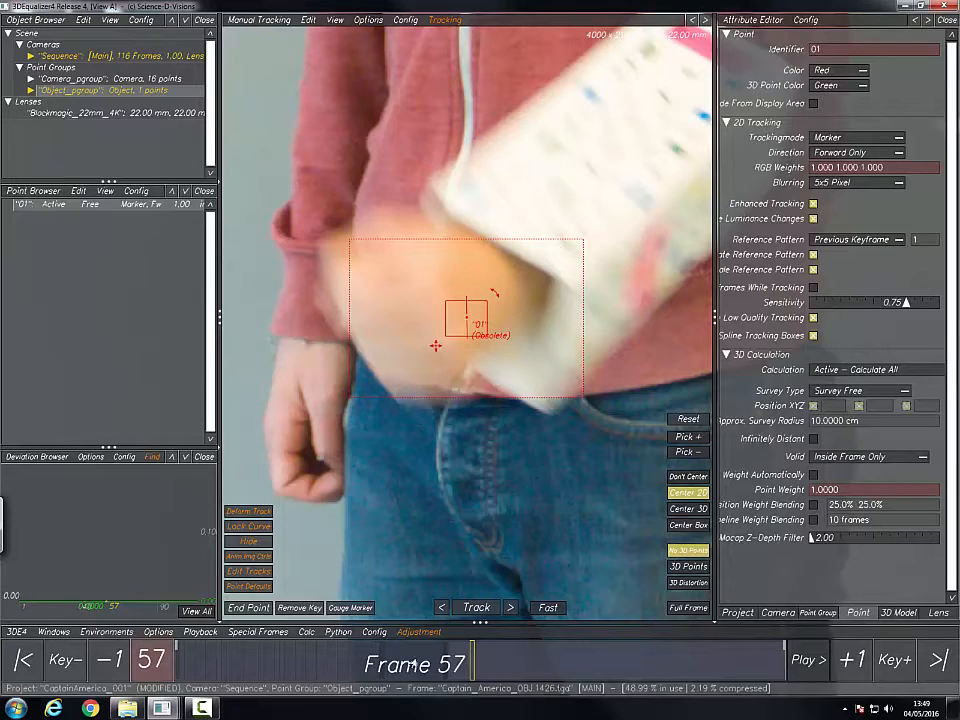
pyautogui.moveTo(471, 660); pyautogui.dragTo(446, 660)
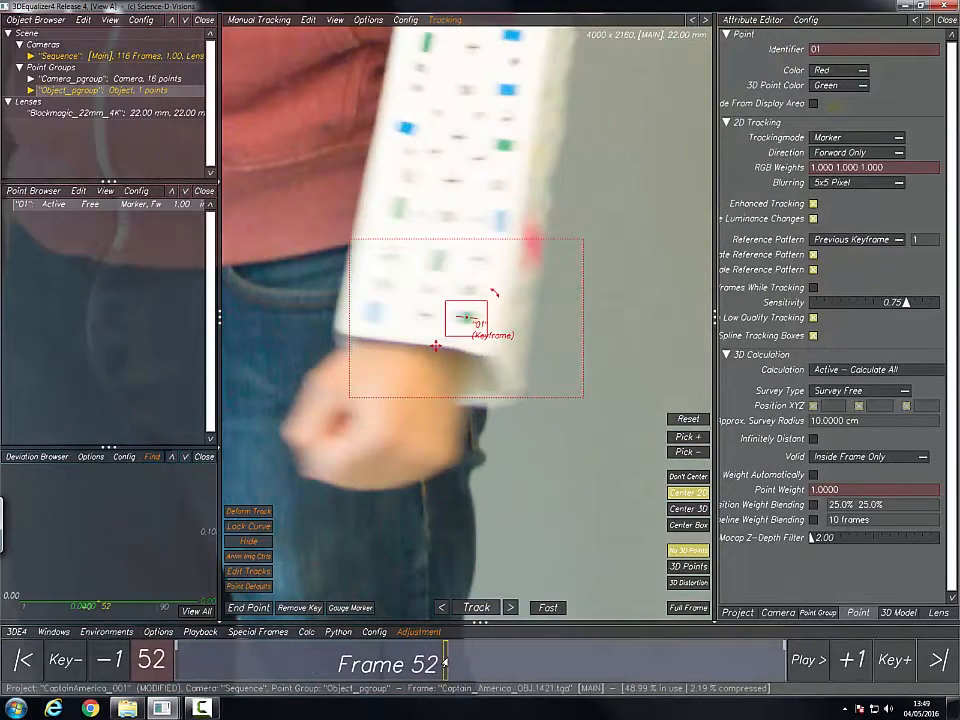
pyautogui.keyDown('alt'); pyautogui.moveTo(487, 374); pyautogui.dragTo(523, 469, button='right'); pyautogui.keyUp('alt')
pyautogui.keyDown('alt'); pyautogui.moveTo(446, 353); pyautogui.dragTo(508, 429, button='middle'); pyautogui.keyUp('alt')
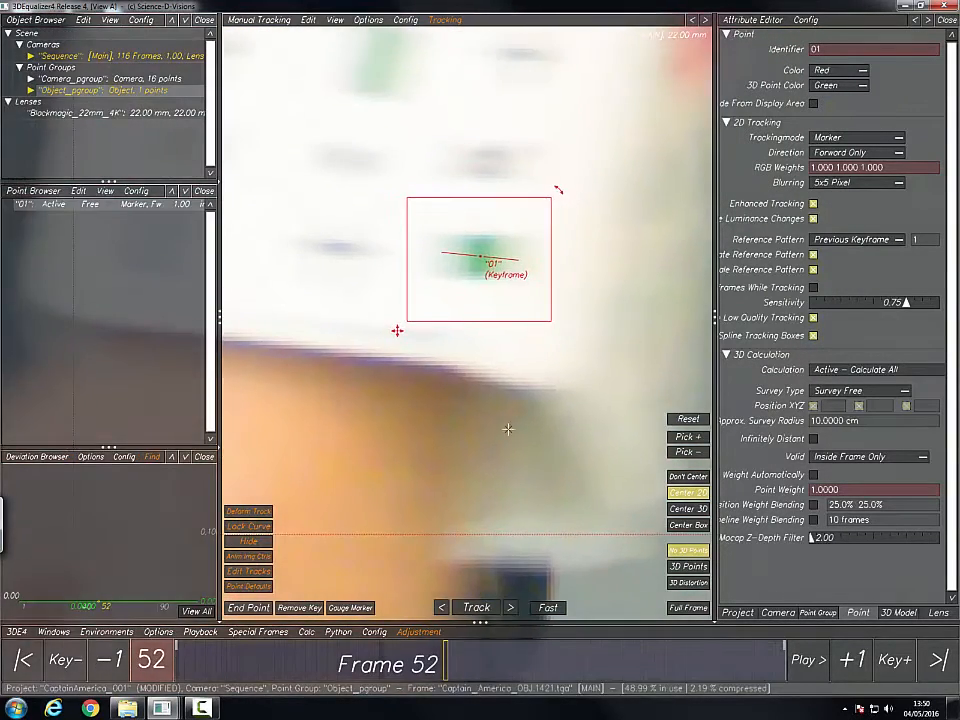
pyautogui.press('i')
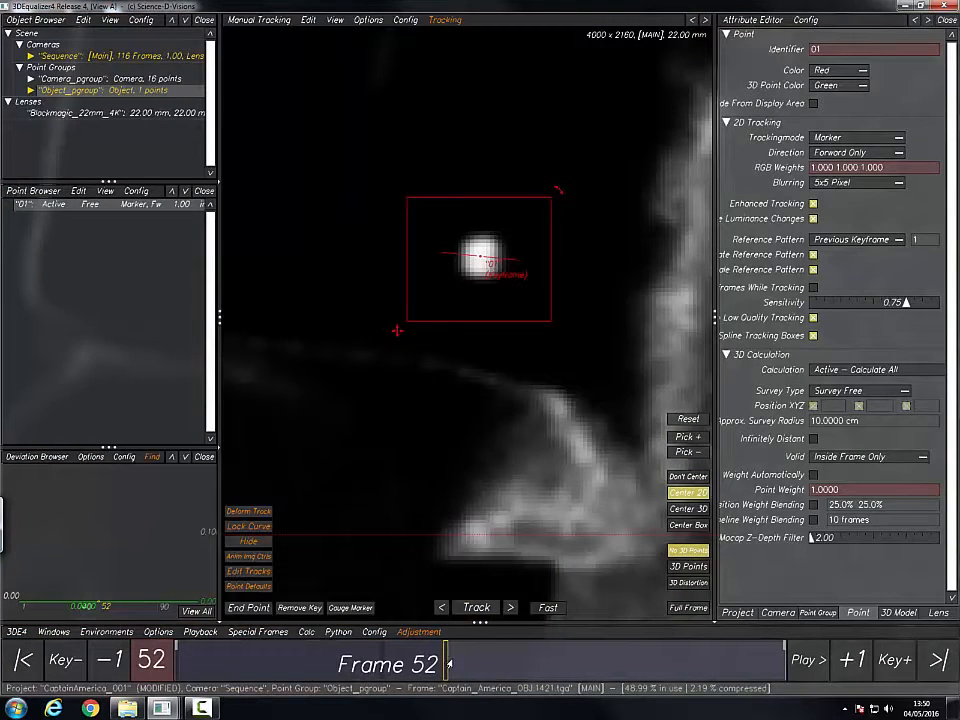
pyautogui.moveTo(449, 664); pyautogui.dragTo(460, 665)
pyautogui.press('i')
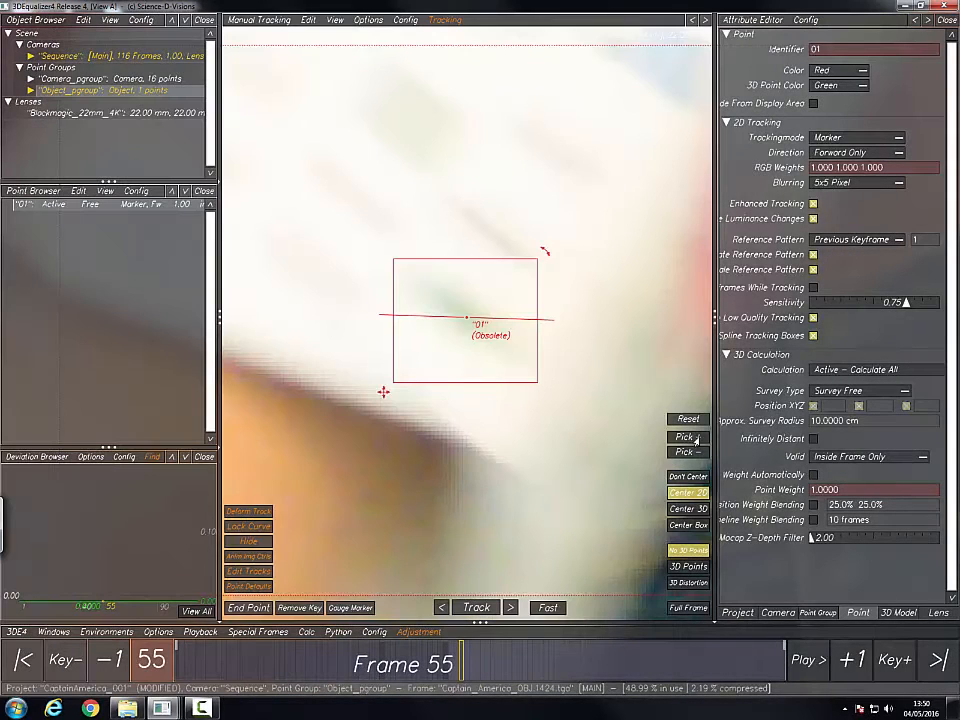
pyautogui.click(697, 440)
pyautogui.click(467, 317)
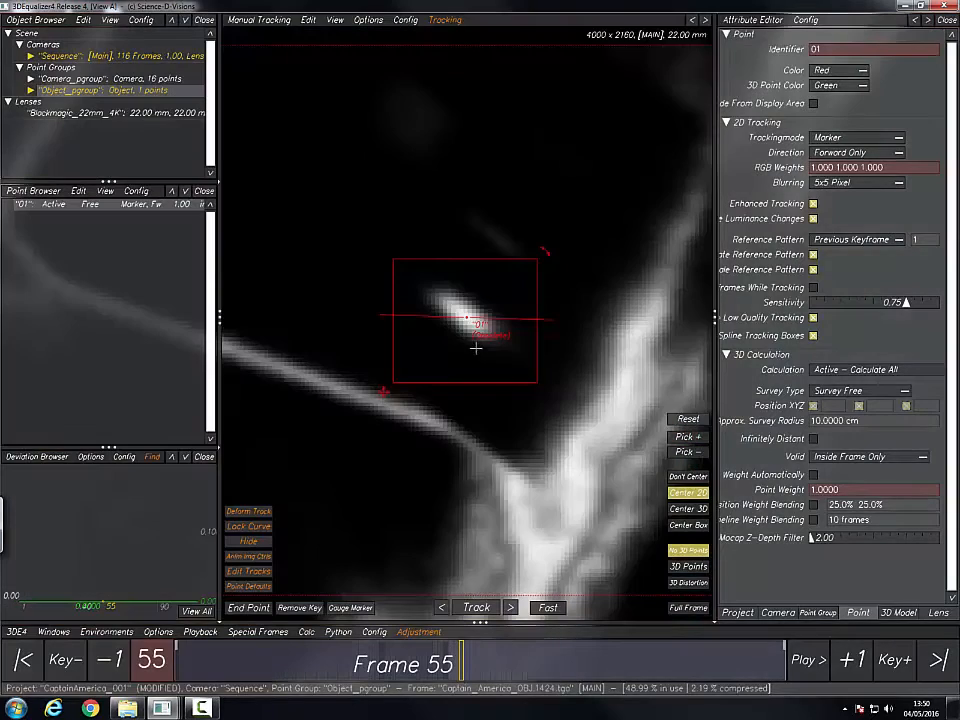
# Step: At frame 52, rotate point 01's tracking box clockwise to match the tilt of the marker board
pyautogui.scroll(-3, 480, 438)
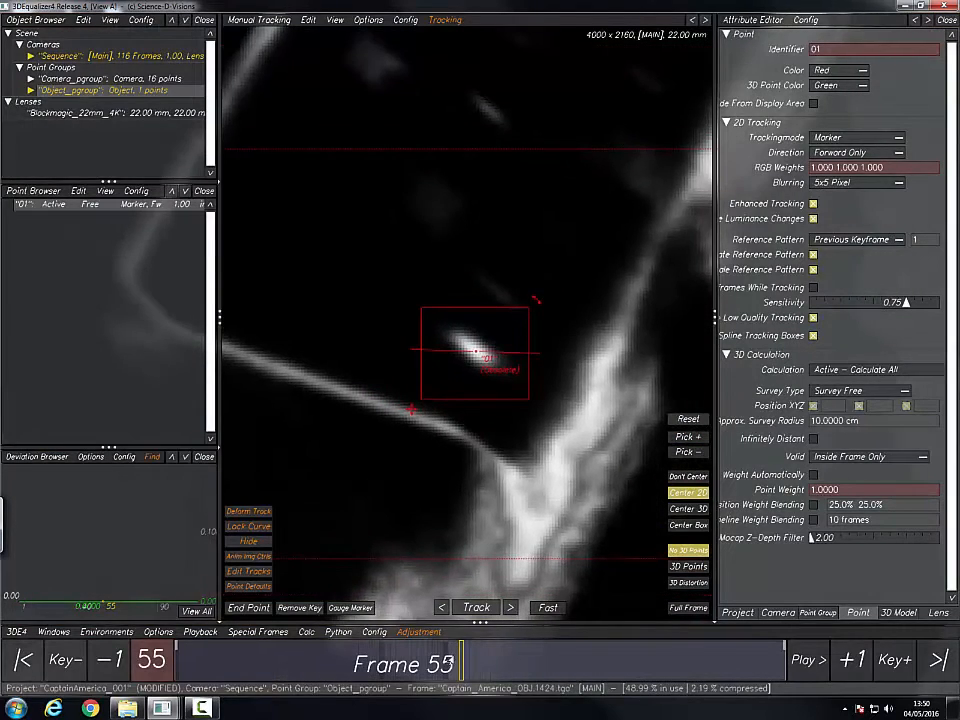
pyautogui.moveTo(453, 660); pyautogui.dragTo(446, 660)
pyautogui.scroll(-3, 490, 400)
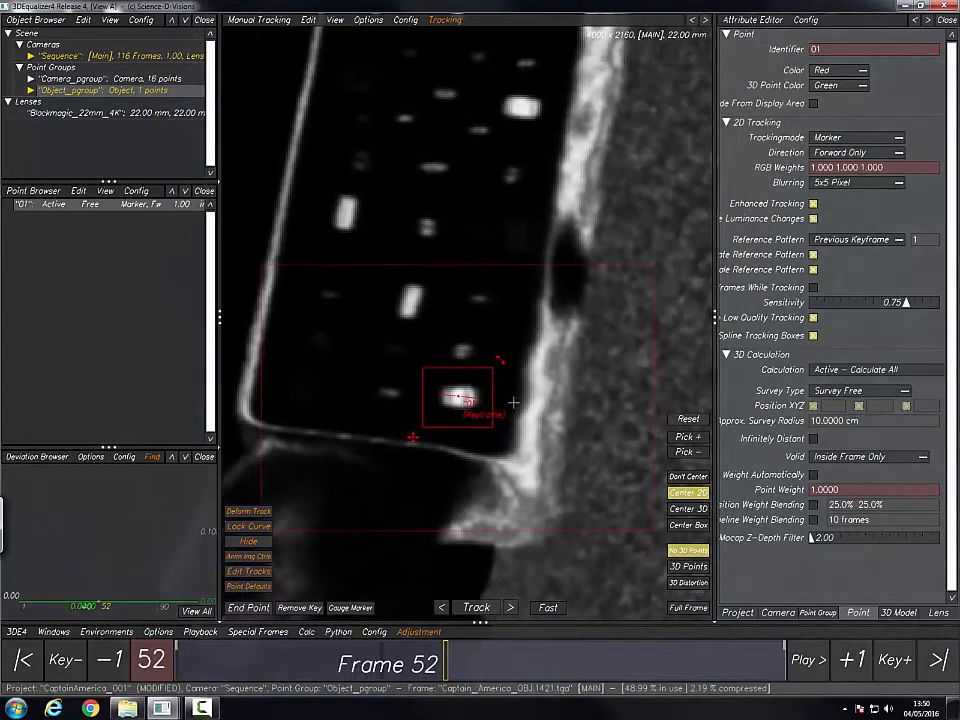
pyautogui.scroll(4, 493, 405)
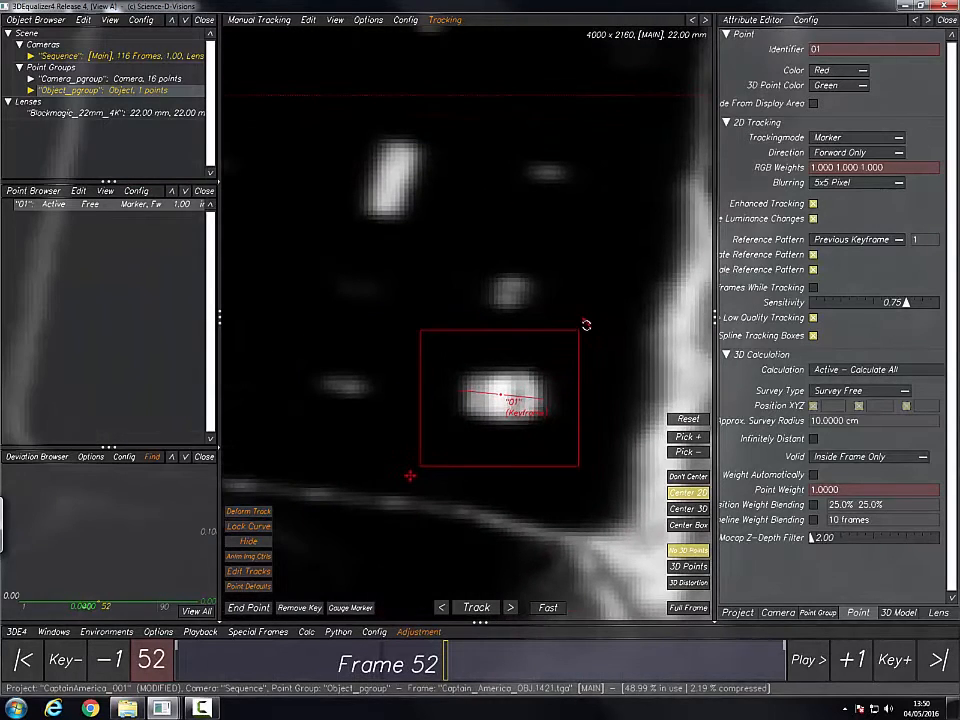
pyautogui.moveTo(585, 324); pyautogui.dragTo(597, 342)
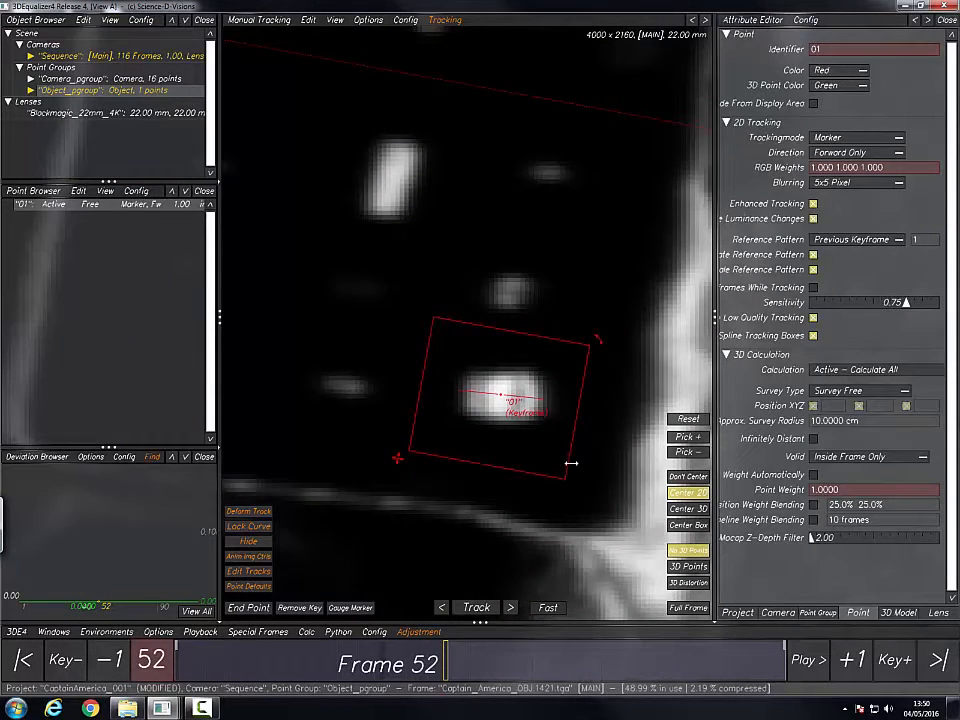
pyautogui.scroll(-3, 571, 463)
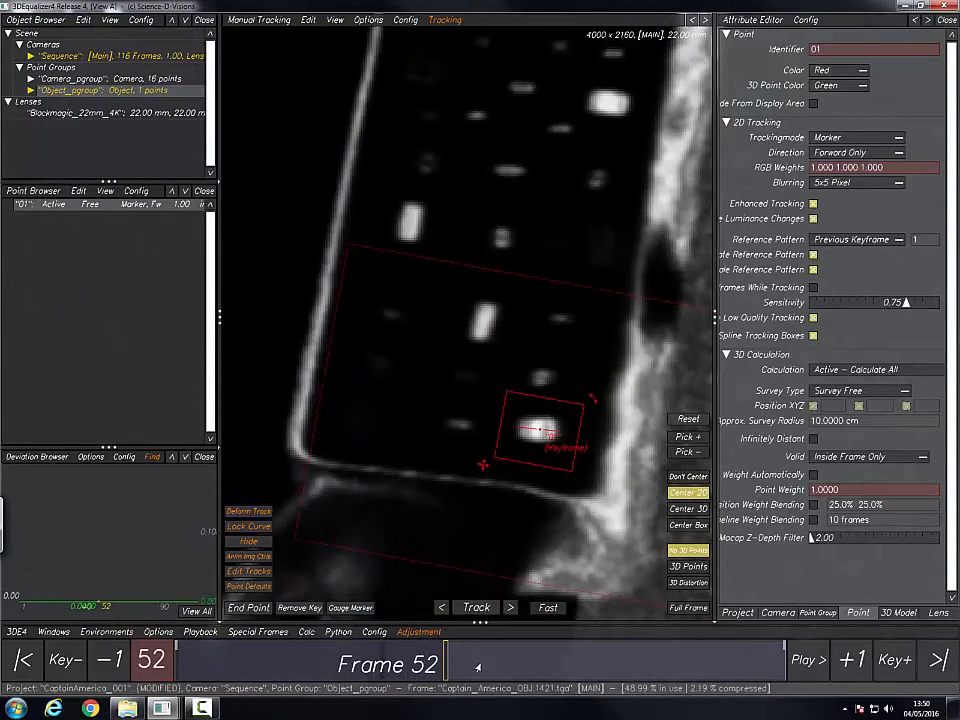
# Step: Add the grey areas of the green marker at frame 52 to the chroma key with Pick + and inspect the resulting matte
pyautogui.press('g')
pyautogui.scroll(2, 505, 548)
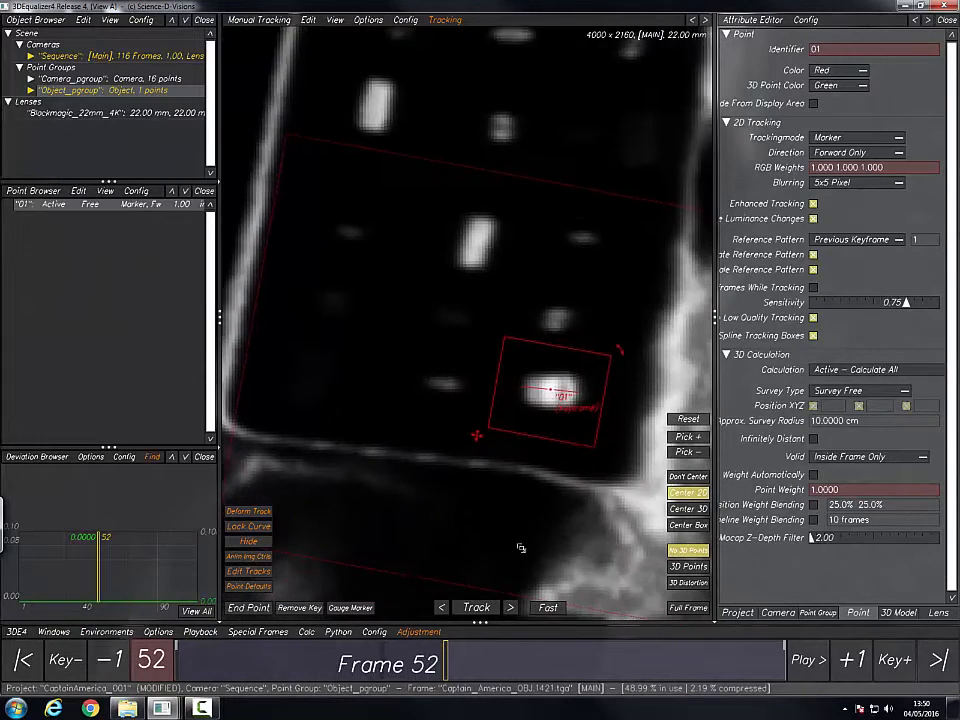
pyautogui.scroll(3, 636, 450)
pyautogui.click(687, 437)
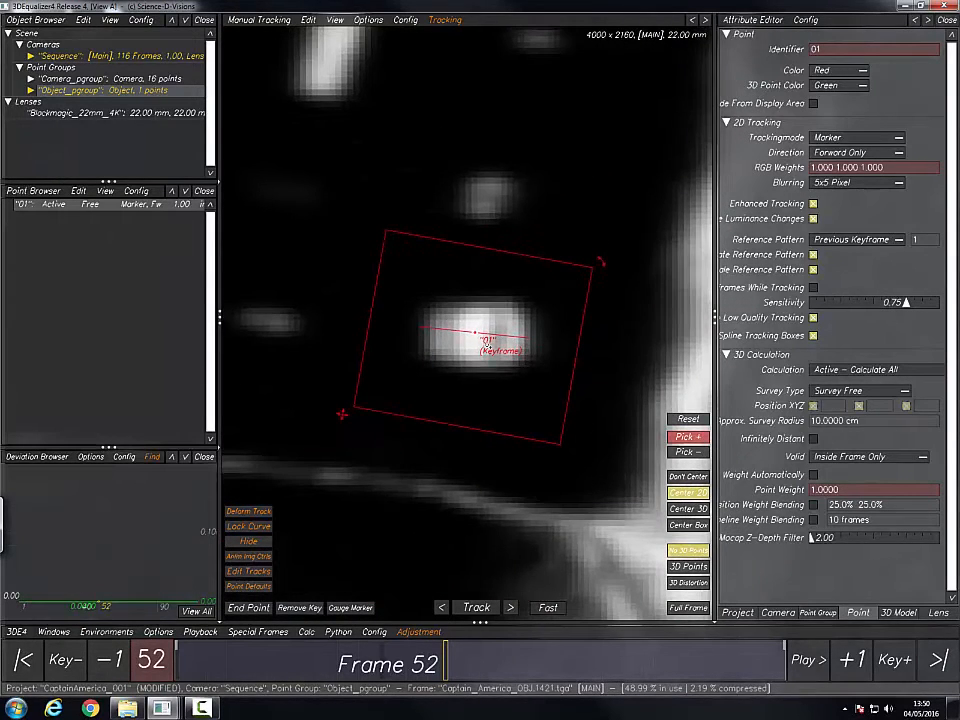
pyautogui.scroll(-3, 517, 451)
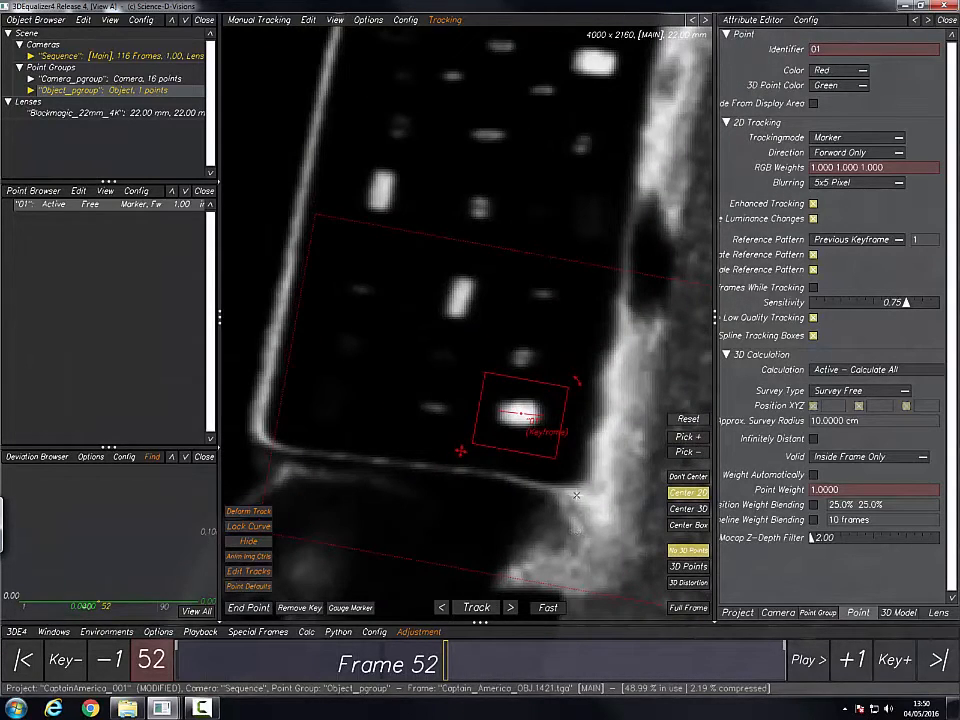
pyautogui.scroll(5, 606, 493)
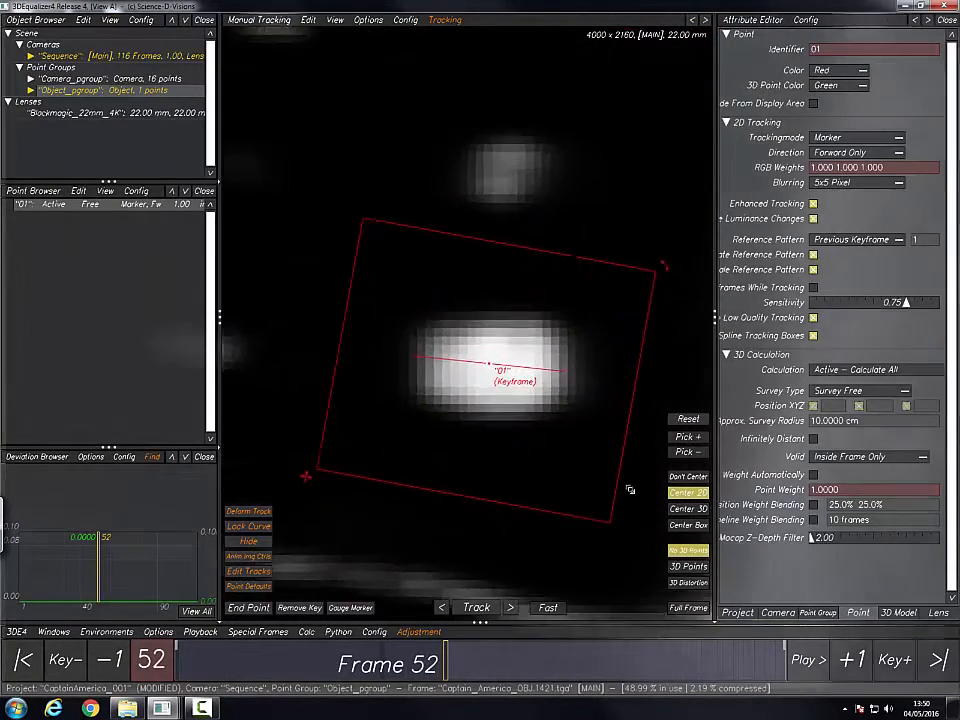
pyautogui.scroll(-6, 285, 366)
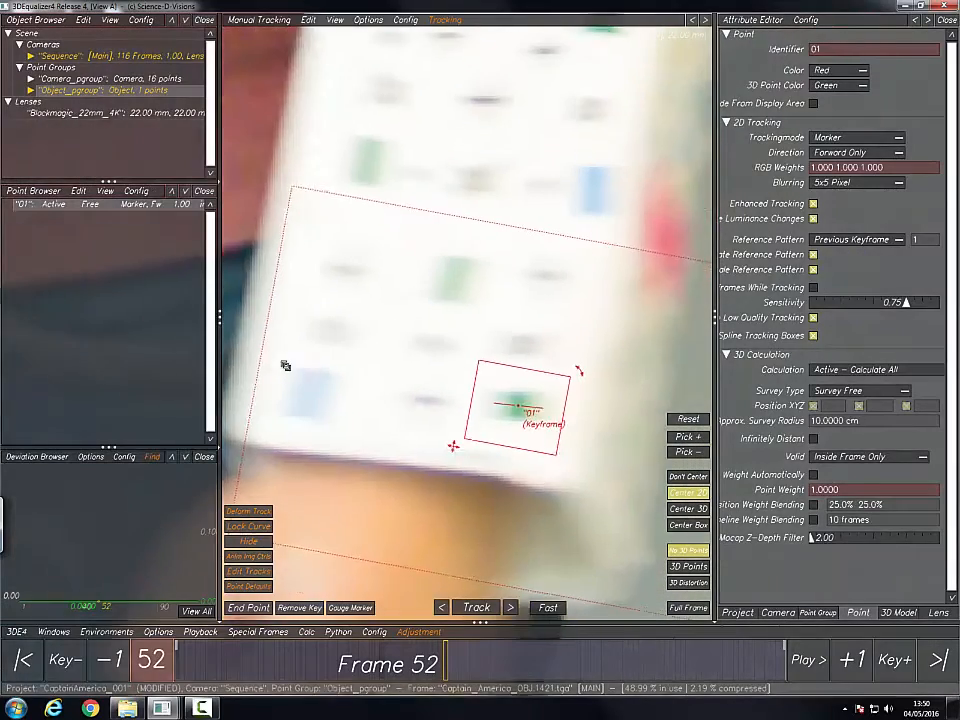
# Step: Set frame 52 as the end point of point 01's track and end the playback range there
pyautogui.scroll(-2, 497, 399)
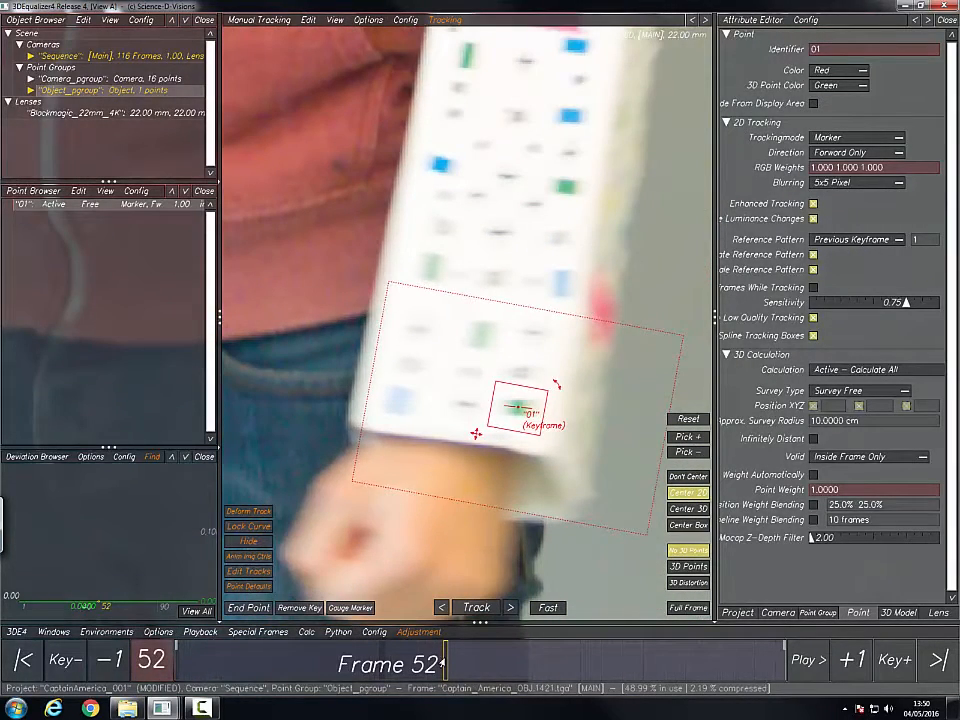
pyautogui.moveTo(437, 661)
pyautogui.mouseDown()
pyautogui.moveTo(155, 686)
pyautogui.moveTo(443, 665)
pyautogui.mouseUp()
pyautogui.scroll(3, 542, 403)
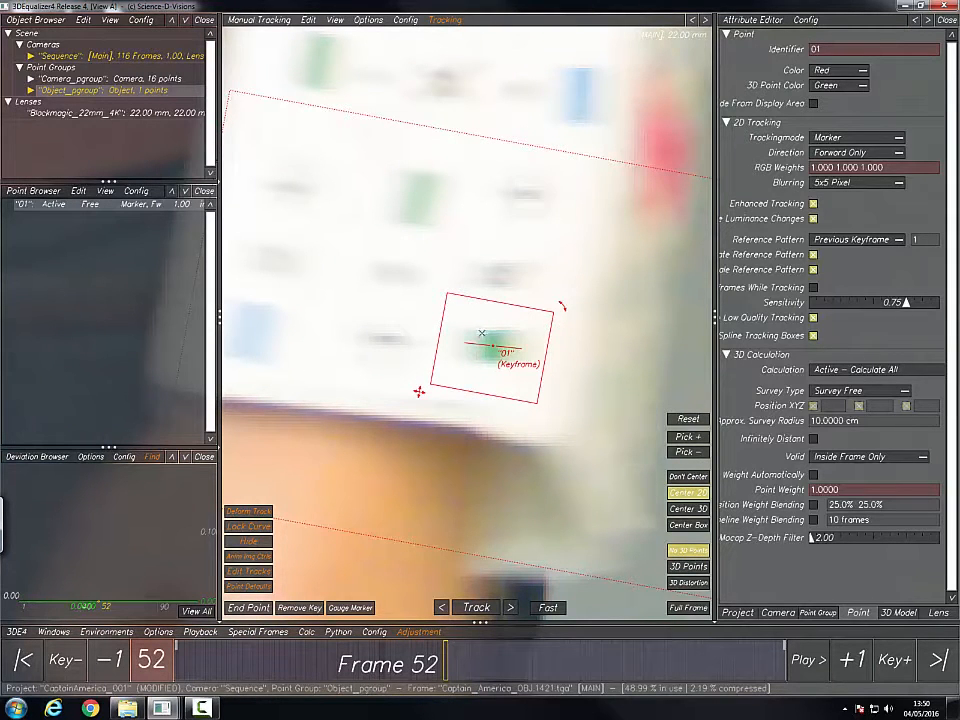
pyautogui.moveTo(482, 392); pyautogui.dragTo(474, 416, button='middle')
pyautogui.moveTo(474, 416)
pyautogui.mouseDown(button='right')
pyautogui.moveTo(523, 435)
pyautogui.moveTo(504, 443)
pyautogui.moveTo(472, 651)
pyautogui.mouseUp(button='right')
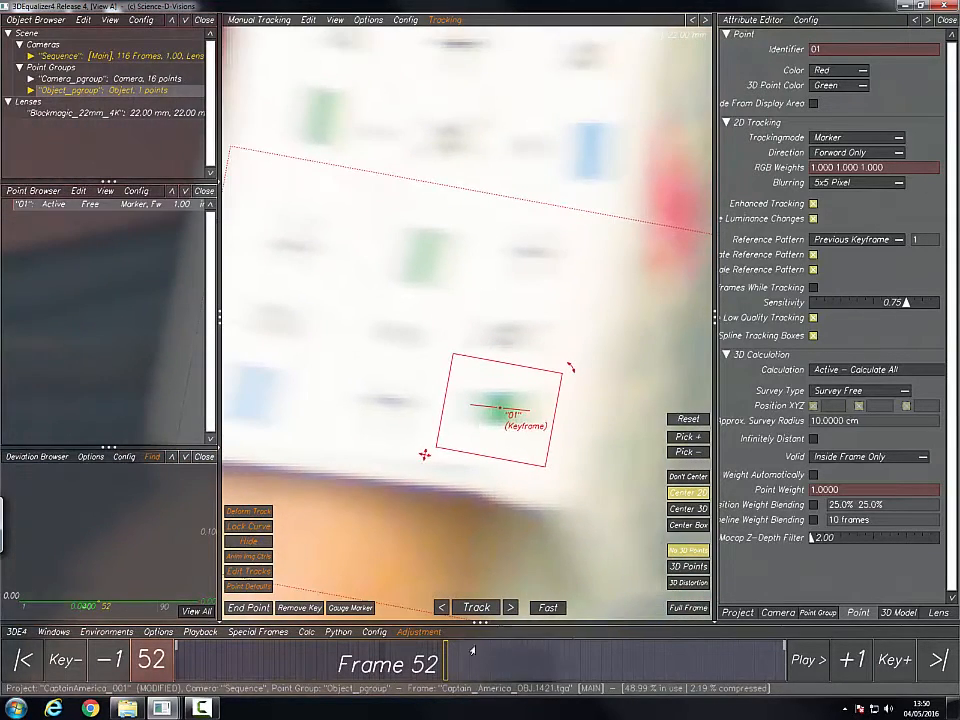
pyautogui.click(244, 608)
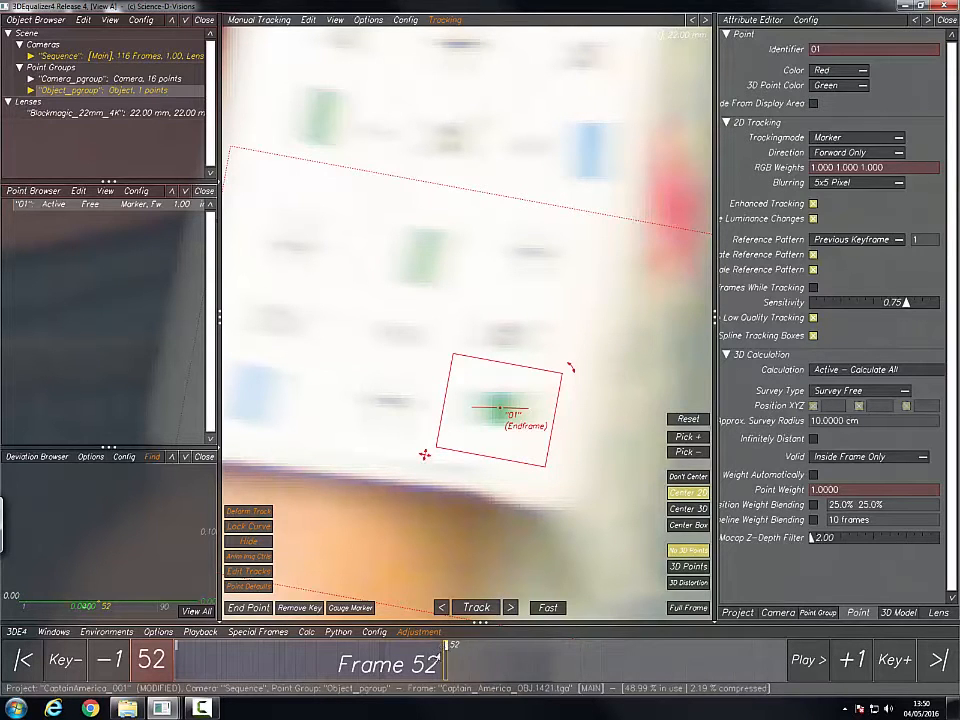
# Step: Play back point 01's track from frame 1, checking that it stays locked on the green marker, and return to frame 1
pyautogui.moveTo(441, 657); pyautogui.dragTo(147, 668)
pyautogui.moveTo(468, 345); pyautogui.dragTo(493, 360, button='middle')
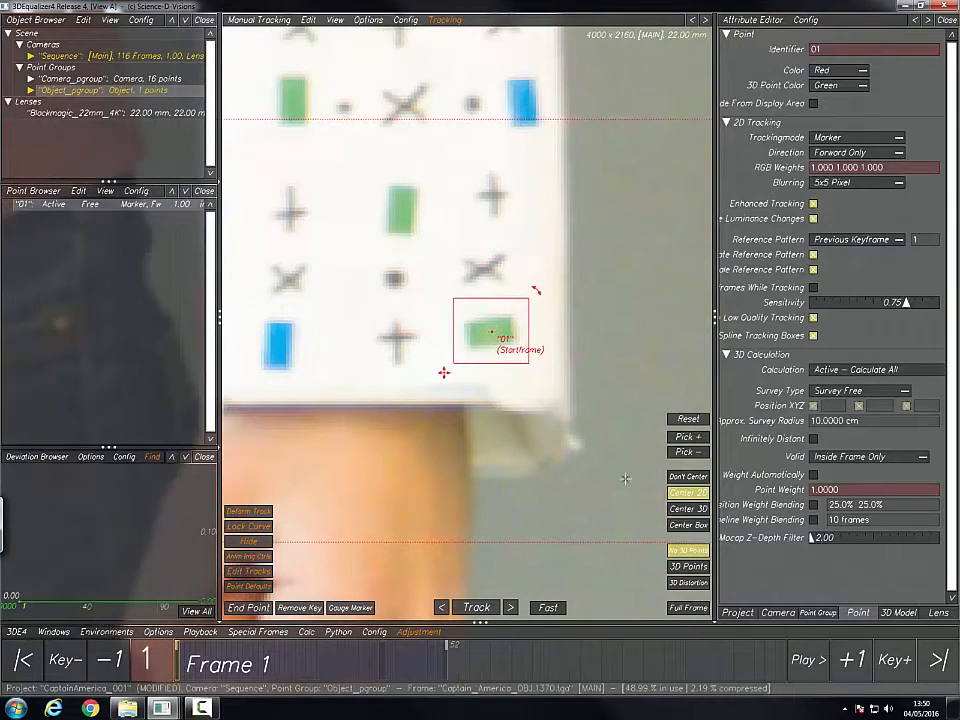
pyautogui.moveTo(596, 429); pyautogui.dragTo(501, 454, button='right')
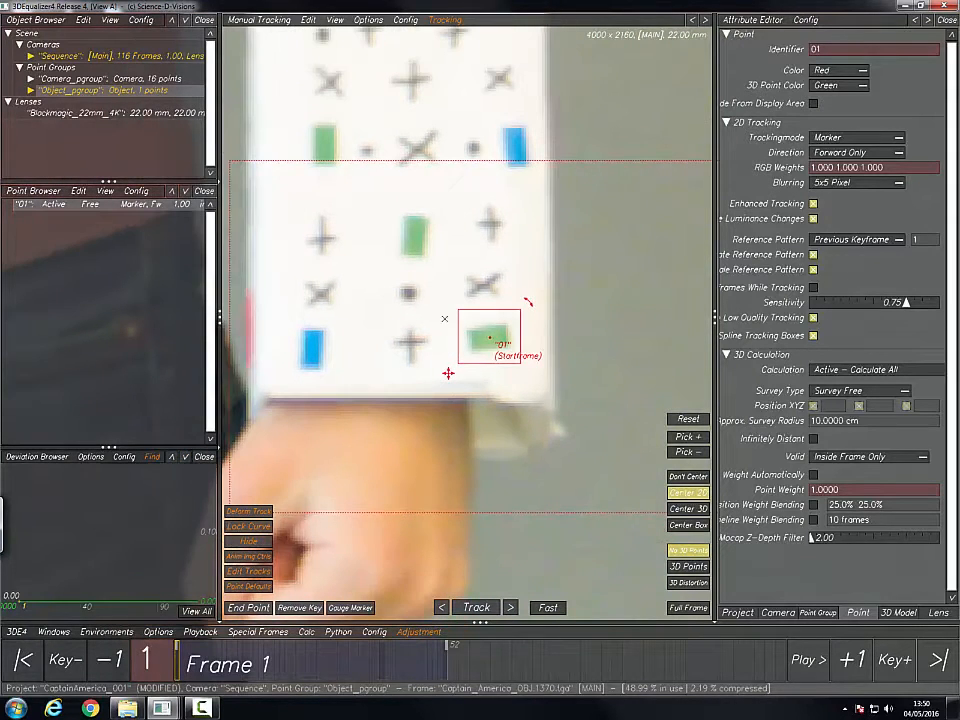
pyautogui.press('t')
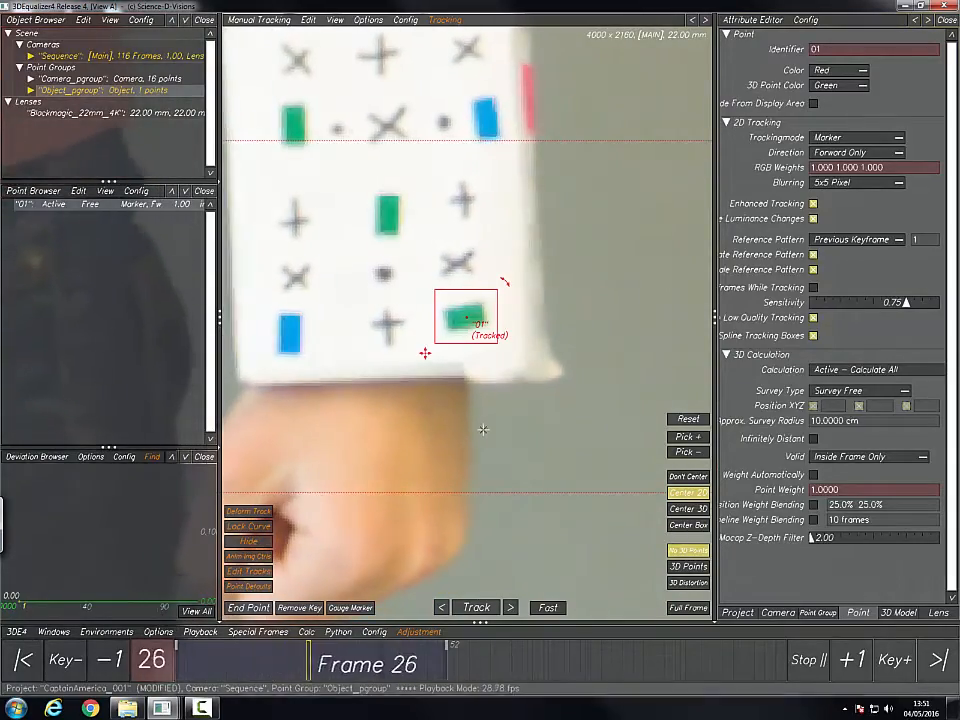
pyautogui.press('space')
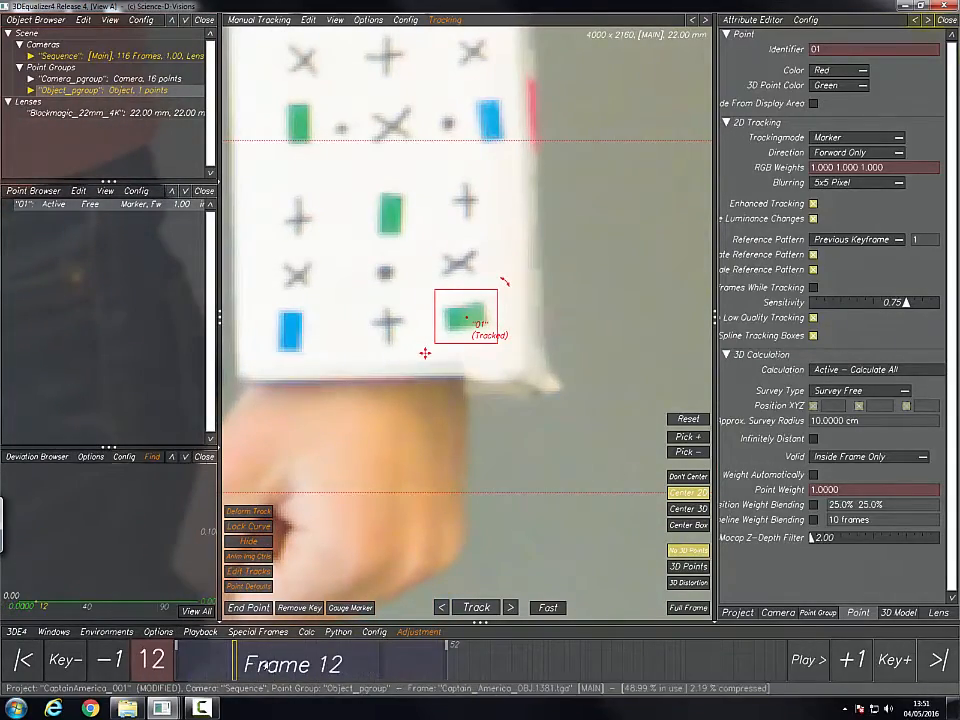
pyautogui.moveTo(262, 668); pyautogui.dragTo(168, 658)
pyautogui.keyDown('ctrl'); pyautogui.moveTo(483, 378); pyautogui.dragTo(482, 289, button='right'); pyautogui.keyUp('ctrl')
pyautogui.keyDown('ctrl'); pyautogui.moveTo(482, 289); pyautogui.dragTo(536, 343, button='middle'); pyautogui.keyUp('ctrl')
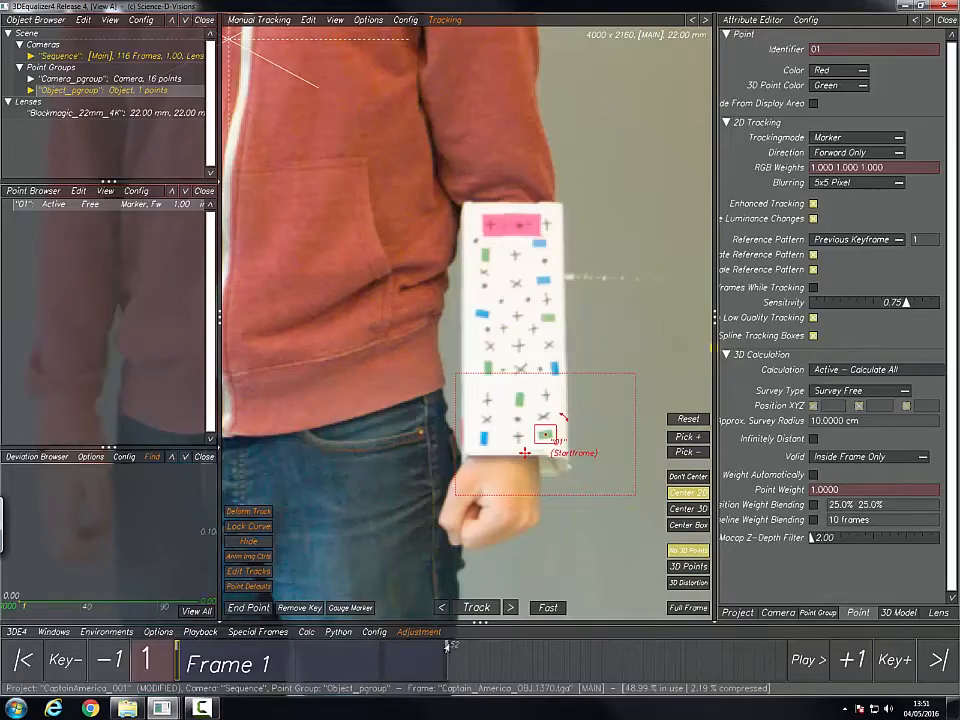
# Step: Extend the playback range to frame 116 and examine which side of the marker board faces the camera there
pyautogui.moveTo(447, 648); pyautogui.dragTo(846, 634)
pyautogui.moveTo(538, 448); pyautogui.dragTo(454, 347, button='right')
pyautogui.moveTo(454, 347); pyautogui.dragTo(547, 481, button='middle')
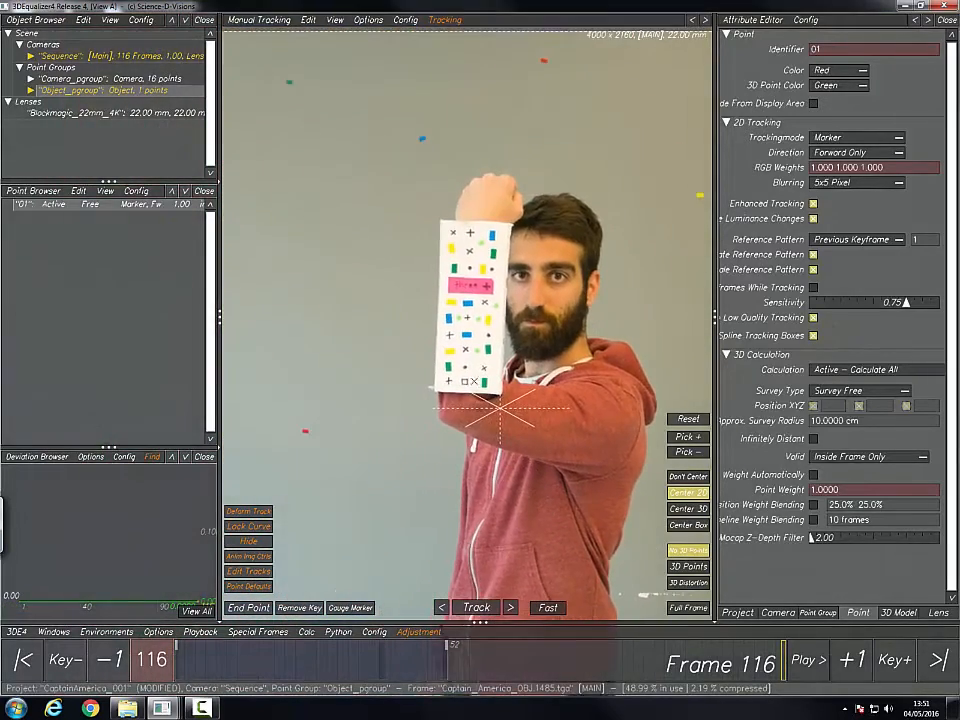
pyautogui.moveTo(474, 381); pyautogui.dragTo(555, 430, button='right')
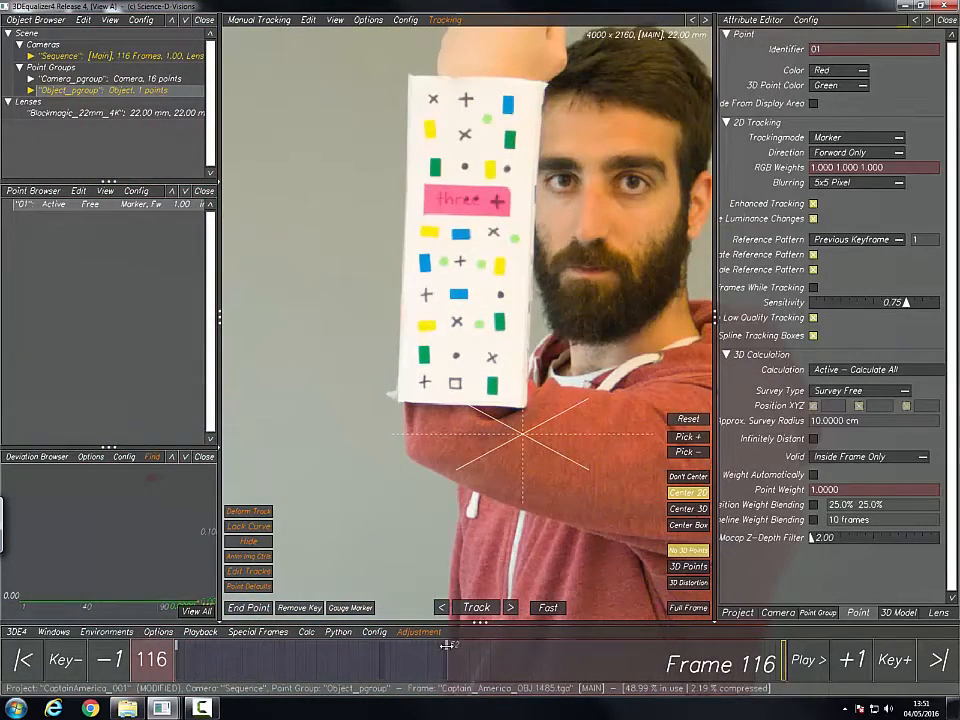
pyautogui.moveTo(422, 335)
pyautogui.mouseDown(button='right')
pyautogui.moveTo(467, 369)
pyautogui.moveTo(412, 322)
pyautogui.mouseUp(button='right')
pyautogui.moveTo(447, 255); pyautogui.dragTo(467, 356, button='middle')
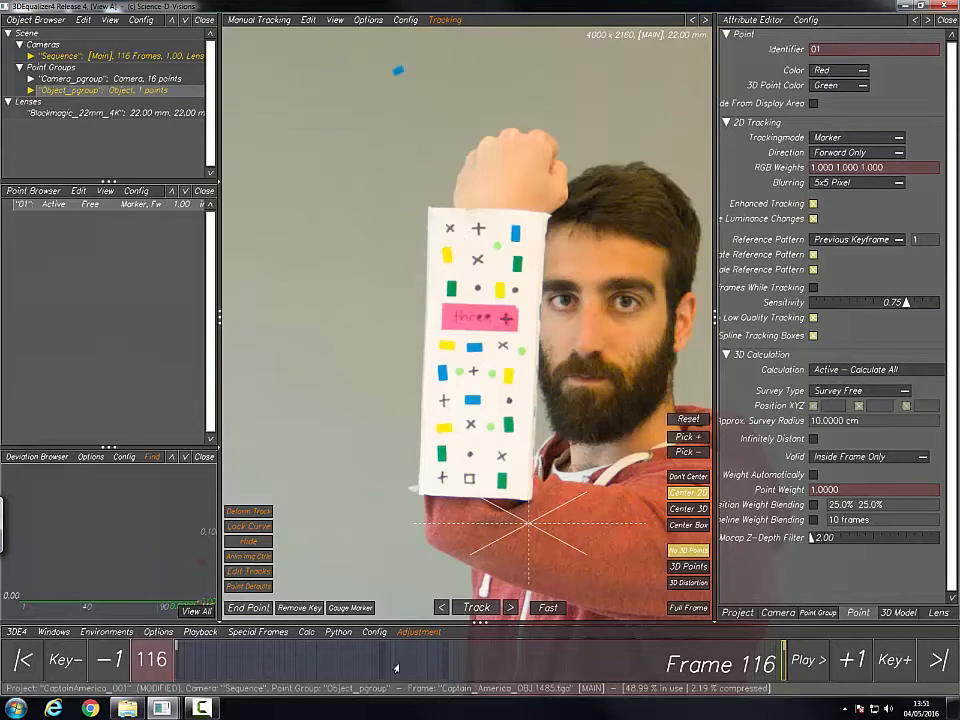
# Step: Scrub back to frame 1 and on to frame 62, examining which side of the marker board faces the camera
pyautogui.moveTo(664, 650); pyautogui.dragTo(102, 669)
pyautogui.moveTo(482, 359); pyautogui.dragTo(503, 420, button='middle')
pyautogui.moveTo(555, 385); pyautogui.dragTo(563, 394, button='right')
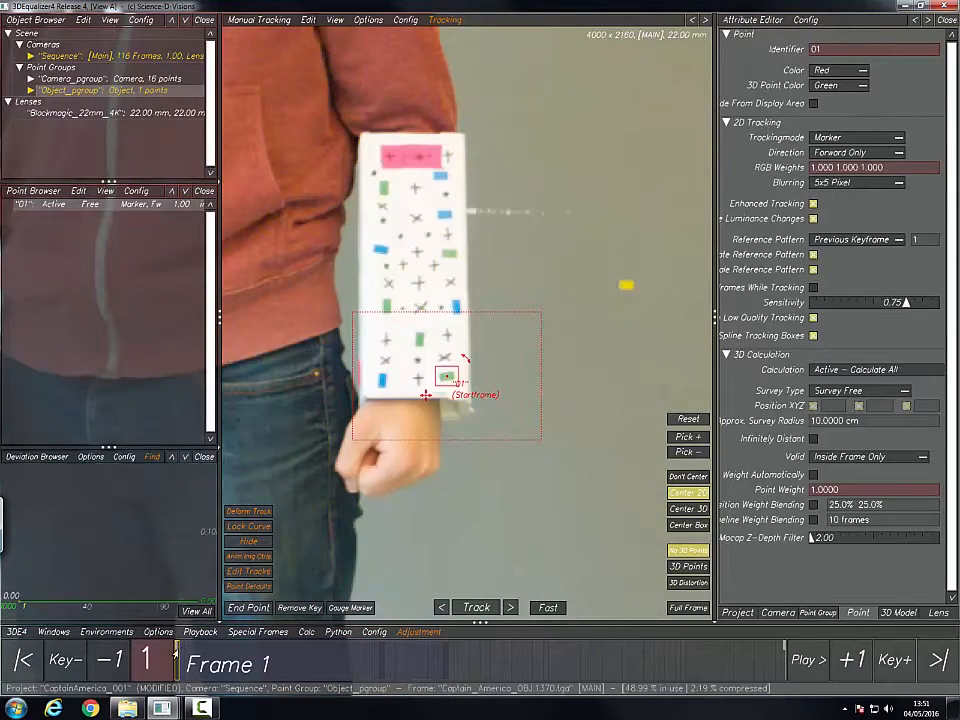
pyautogui.press('t')
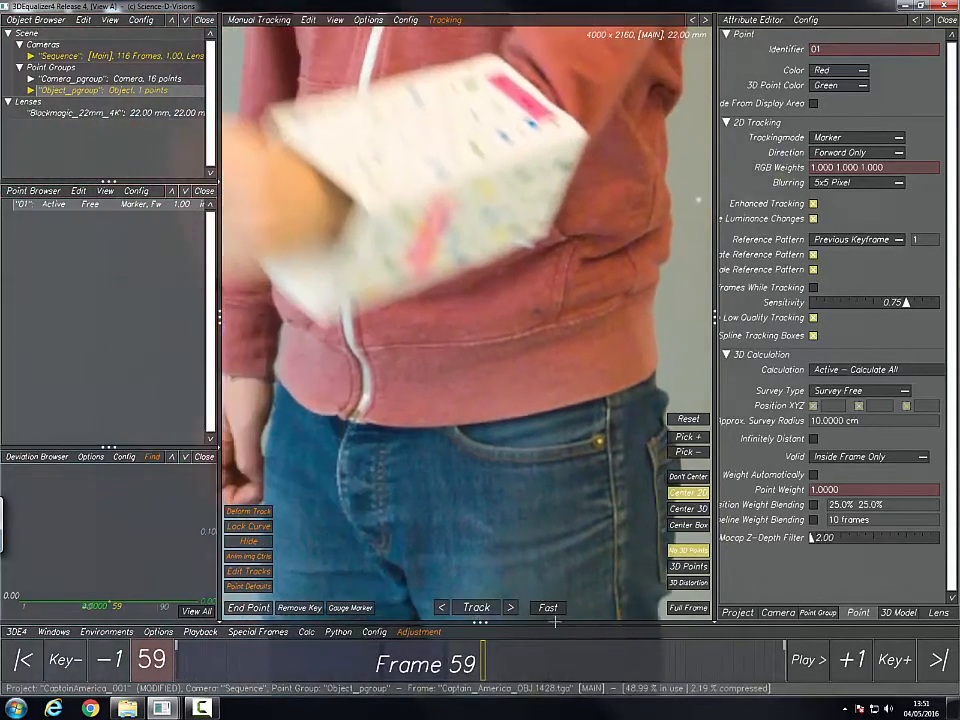
pyautogui.click(499, 672)
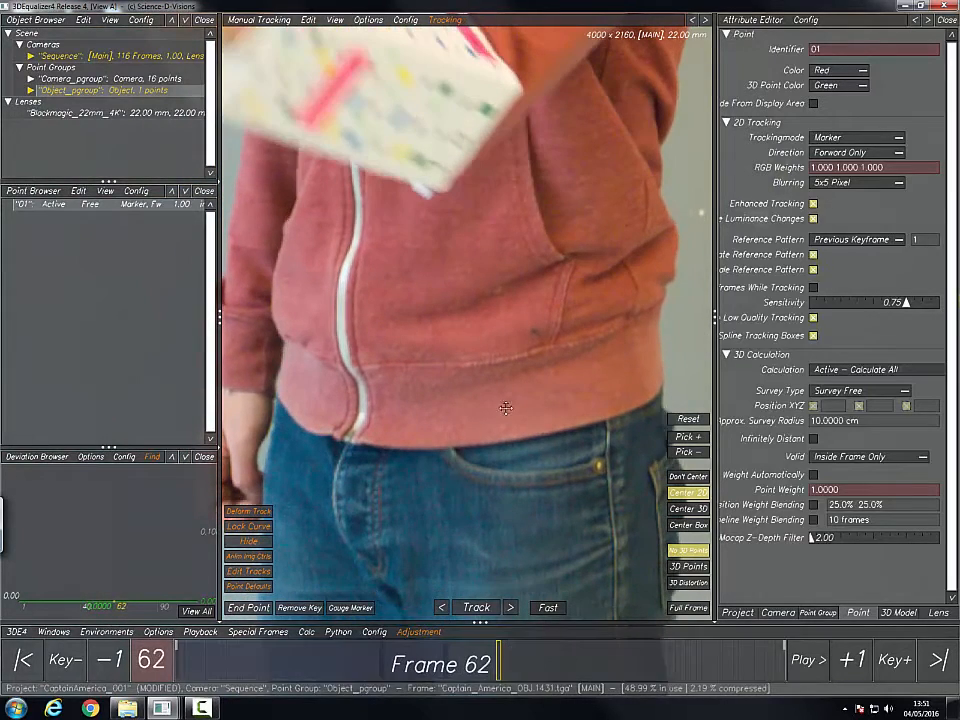
pyautogui.moveTo(497, 437)
pyautogui.mouseDown(button='middle')
pyautogui.moveTo(628, 542)
pyautogui.moveTo(566, 610)
pyautogui.mouseUp(button='middle')
pyautogui.moveTo(568, 521); pyautogui.dragTo(486, 544, button='right')
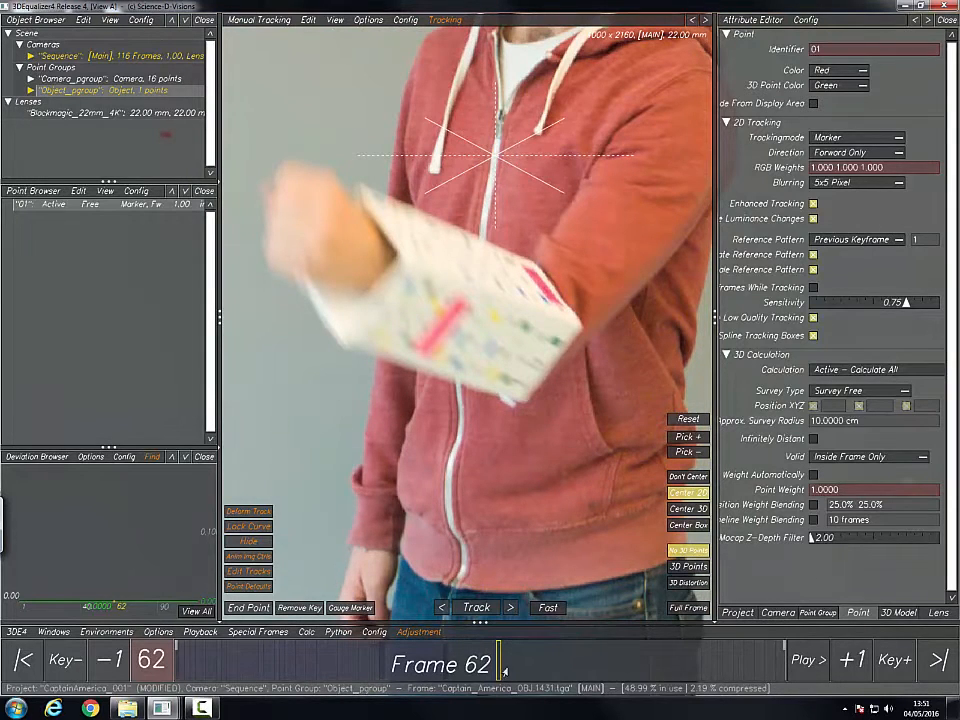
# Step: Go to frame 116 and examine the markers on the "three +" side of the board up close and from afar
pyautogui.moveTo(496, 664); pyautogui.dragTo(800, 661)
pyautogui.moveTo(422, 272); pyautogui.dragTo(460, 570, button='middle')
pyautogui.moveTo(468, 553); pyautogui.dragTo(497, 411, button='right')
pyautogui.moveTo(497, 411); pyautogui.dragTo(454, 546, button='middle')
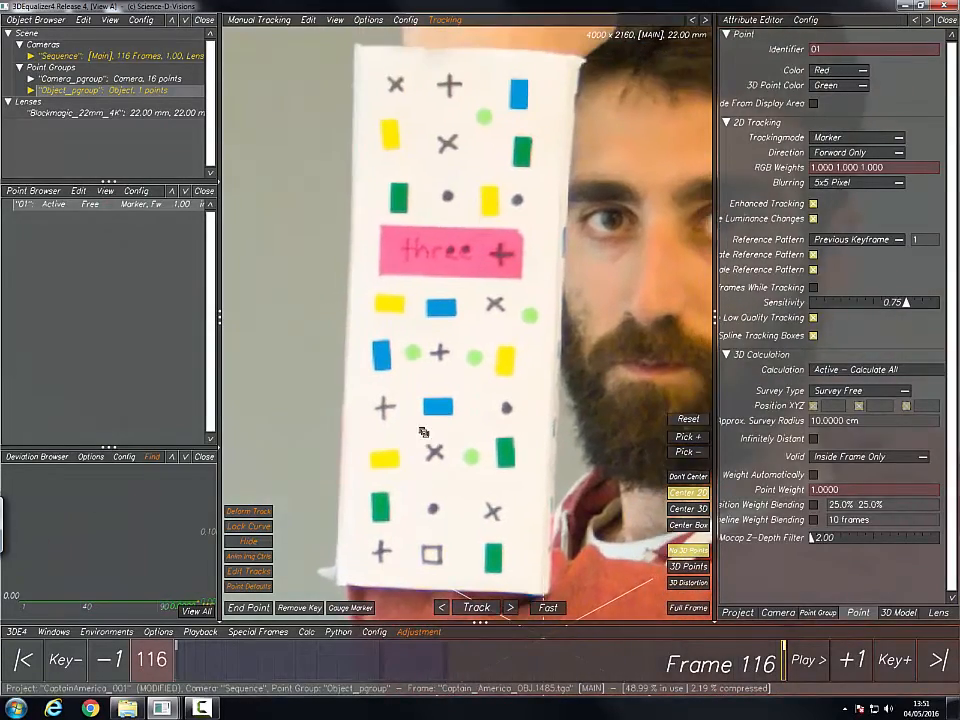
pyautogui.moveTo(422, 433); pyautogui.dragTo(441, 373, button='right')
pyautogui.moveTo(441, 373); pyautogui.dragTo(449, 458, button='middle')
pyautogui.moveTo(434, 358); pyautogui.dragTo(630, 560, button='right')
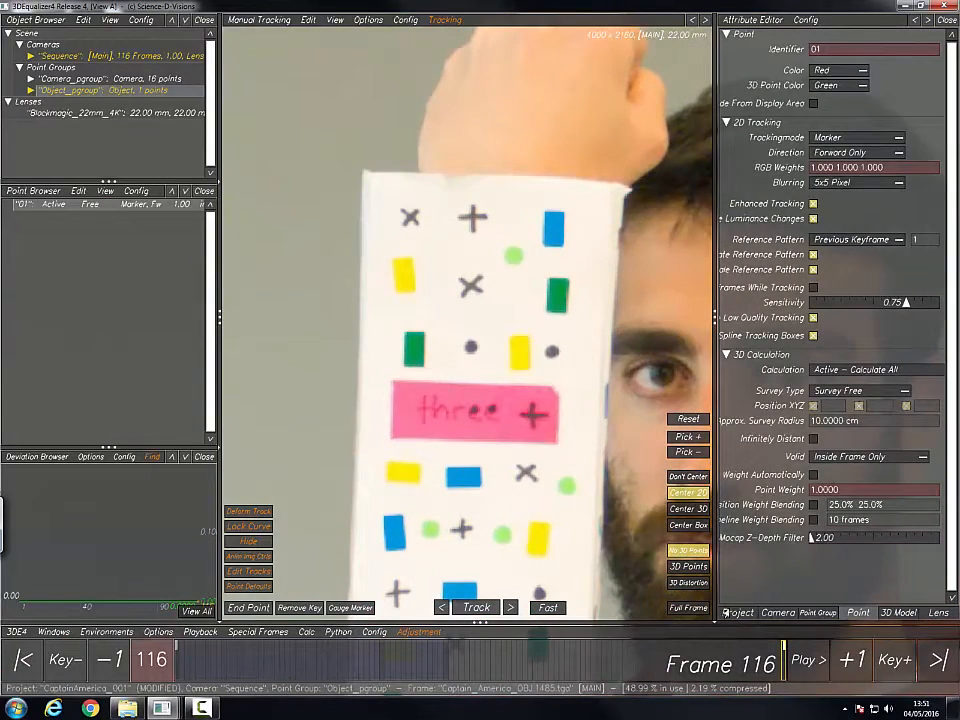
pyautogui.moveTo(547, 462); pyautogui.dragTo(508, 436, button='right')
pyautogui.moveTo(569, 493); pyautogui.dragTo(516, 388, button='middle')
pyautogui.moveTo(516, 388); pyautogui.dragTo(461, 388, button='right')
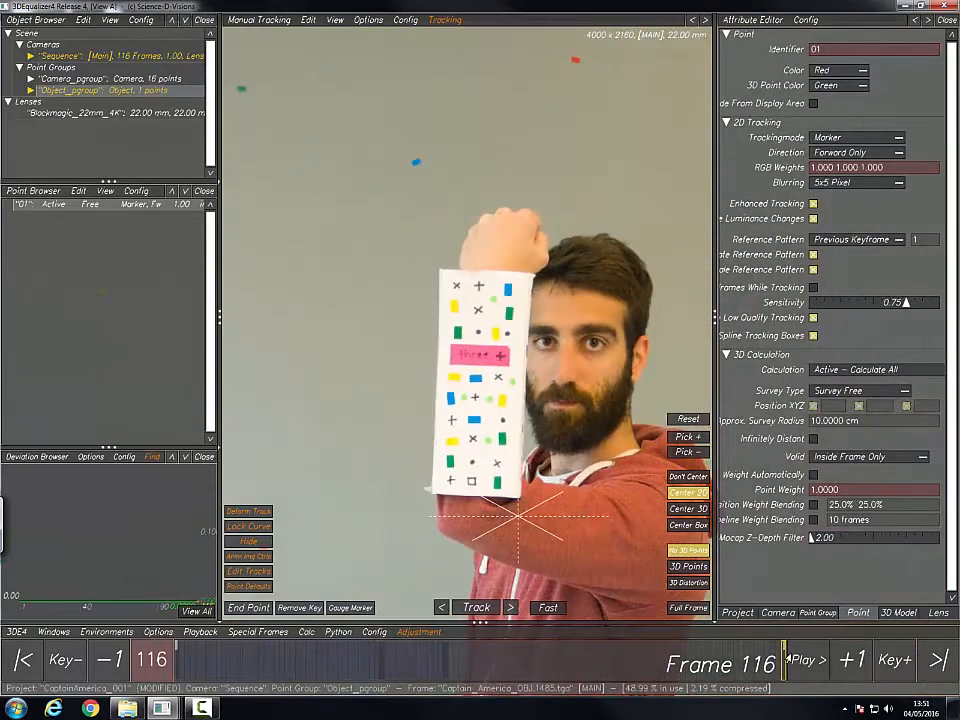
pyautogui.moveTo(779, 660)
pyautogui.mouseDown()
pyautogui.moveTo(669, 681)
pyautogui.moveTo(502, 667)
pyautogui.moveTo(779, 662)
pyautogui.mouseUp()
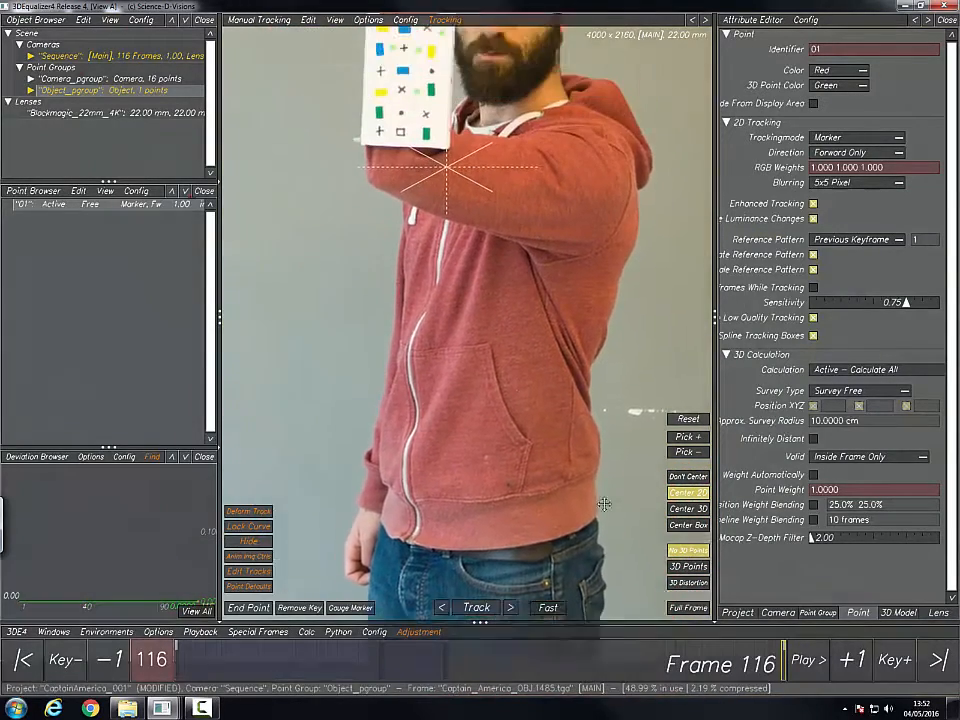
# Step: Add backward-tracking point 02 on the X marker in the upper corner of the board's "three +" side at frame 116
pyautogui.moveTo(480, 228); pyautogui.dragTo(459, 355, button='middle')
pyautogui.moveTo(433, 281)
pyautogui.mouseDown(button='middle')
pyautogui.moveTo(450, 343)
pyautogui.moveTo(446, 373)
pyautogui.mouseUp(button='middle')
pyautogui.moveTo(440, 300)
pyautogui.mouseDown(button='right')
pyautogui.moveTo(516, 323)
pyautogui.moveTo(606, 379)
pyautogui.mouseUp(button='right')
pyautogui.moveTo(551, 311); pyautogui.dragTo(485, 361, button='middle')
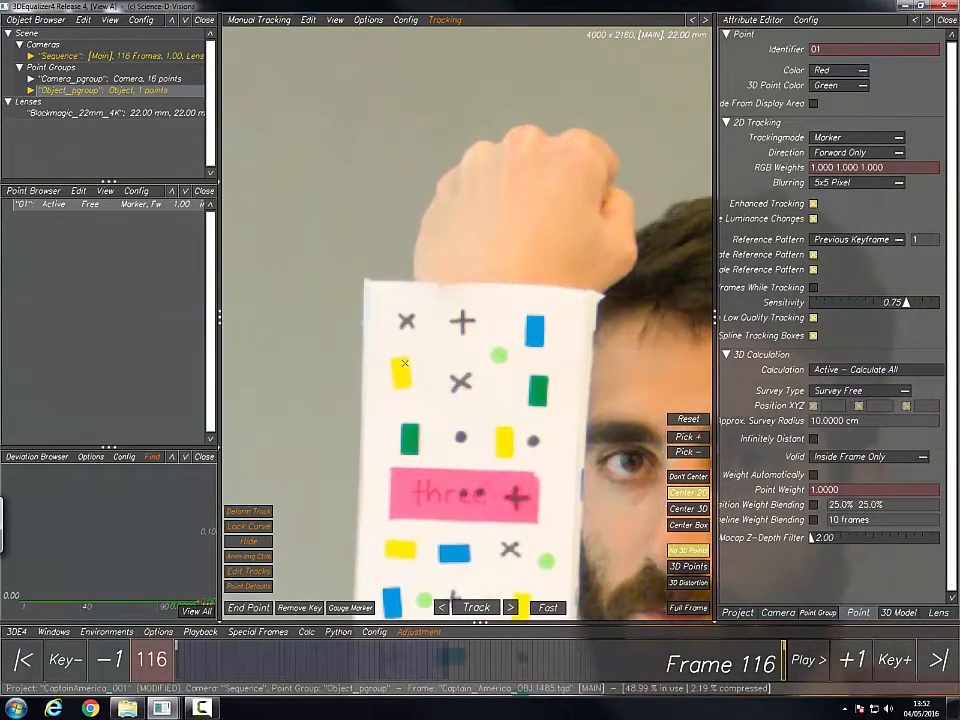
pyautogui.moveTo(405, 320); pyautogui.dragTo(429, 375, button='right')
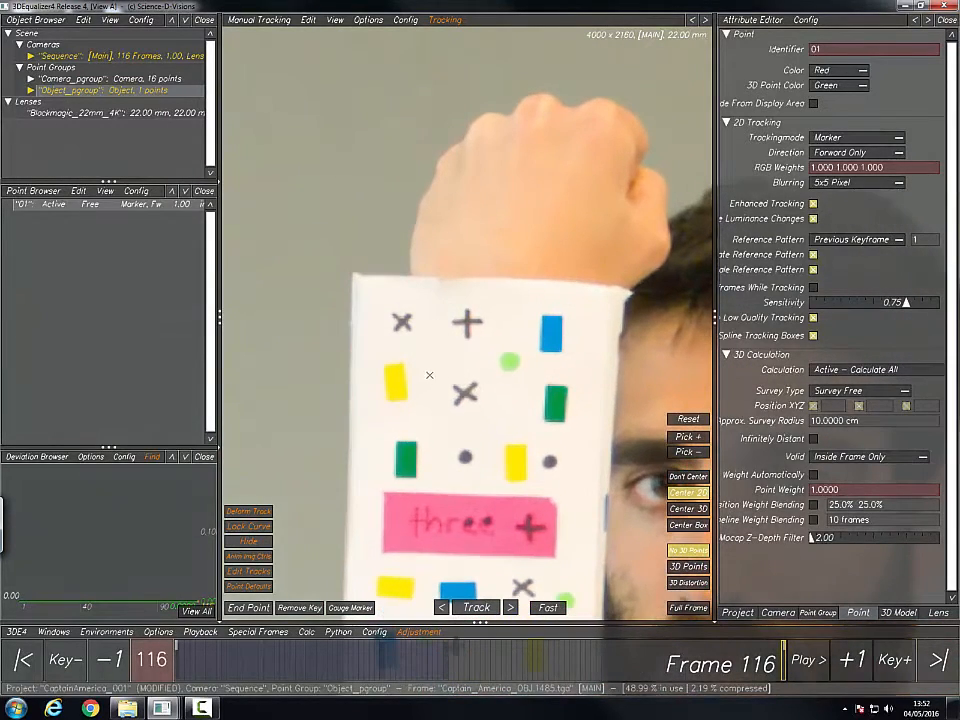
pyautogui.keyDown('ctrl'); pyautogui.click(401, 321); pyautogui.keyUp('ctrl')
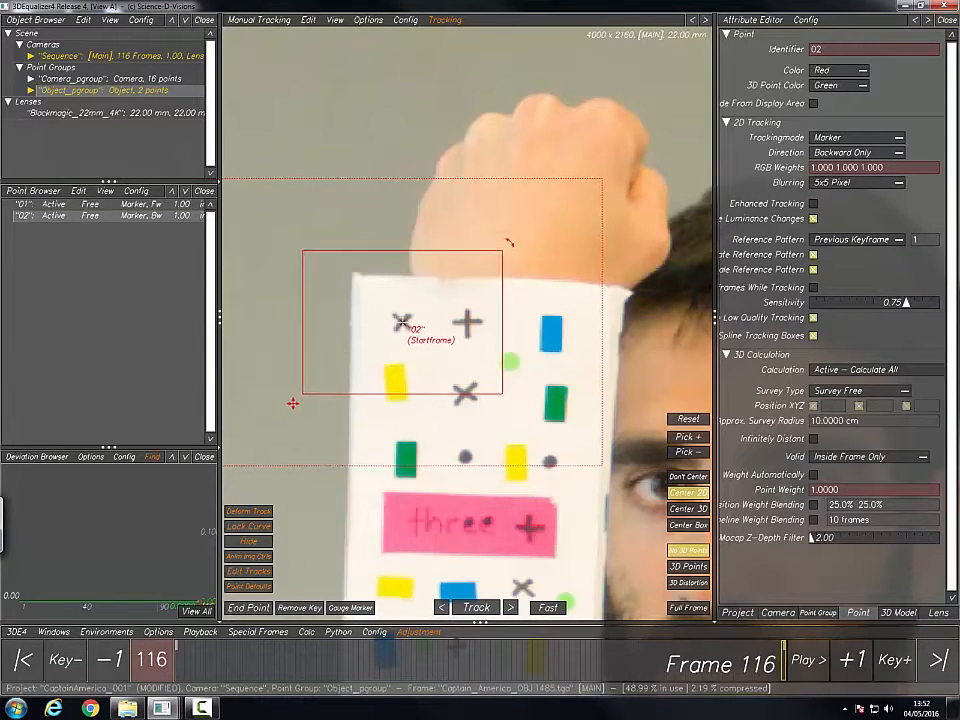
pyautogui.moveTo(410, 322)
pyautogui.mouseDown(button='middle')
pyautogui.moveTo(484, 322)
pyautogui.moveTo(500, 332)
pyautogui.mouseUp(button='middle')
pyautogui.moveTo(502, 332); pyautogui.dragTo(514, 312, button='right')
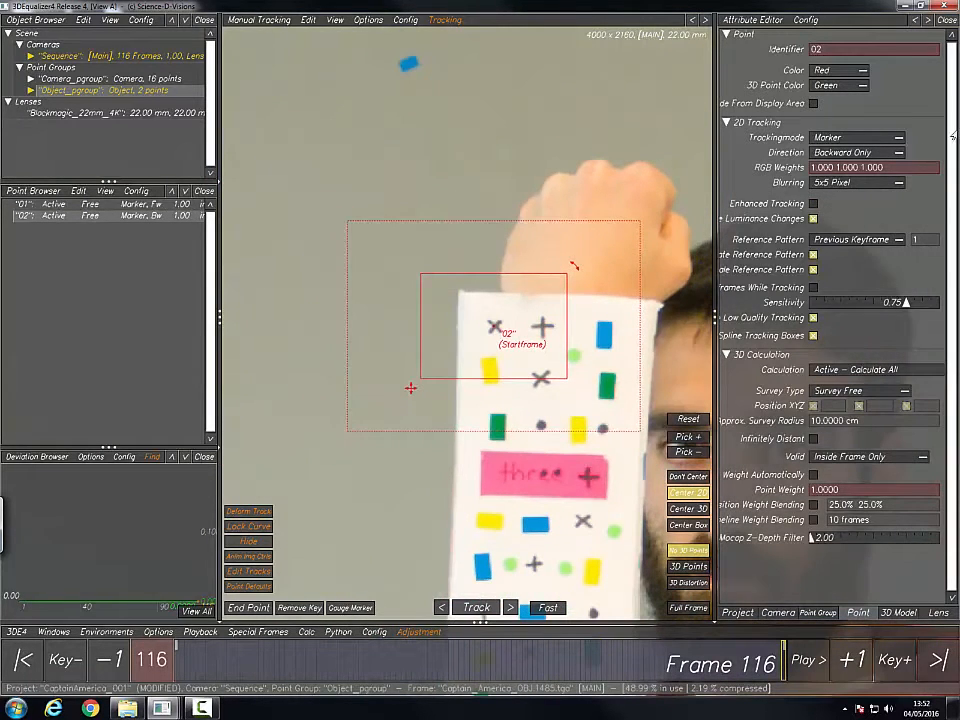
# Step: Set point 02's tracking mode to Pattern and enable Enhanced Tracking
pyautogui.click(875, 138)
pyautogui.click(845, 124)
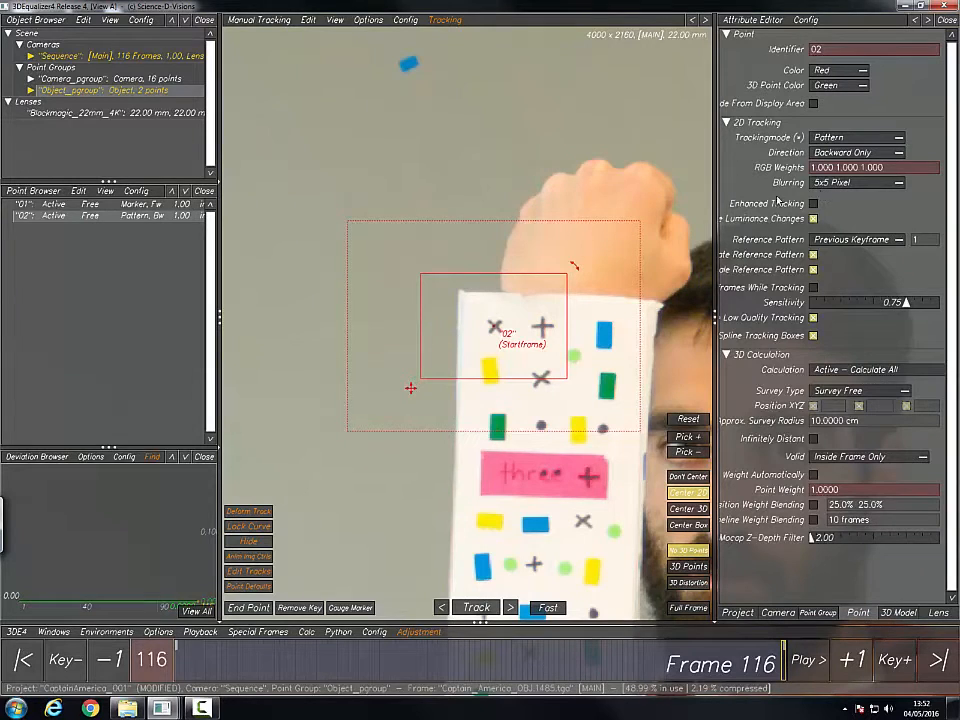
pyautogui.click(812, 204)
# Step: Resize and rotate point 02's pattern box to enclose the board's uppermost row: the X, plus and blue rectangle
pyautogui.scroll(2, 520, 336)
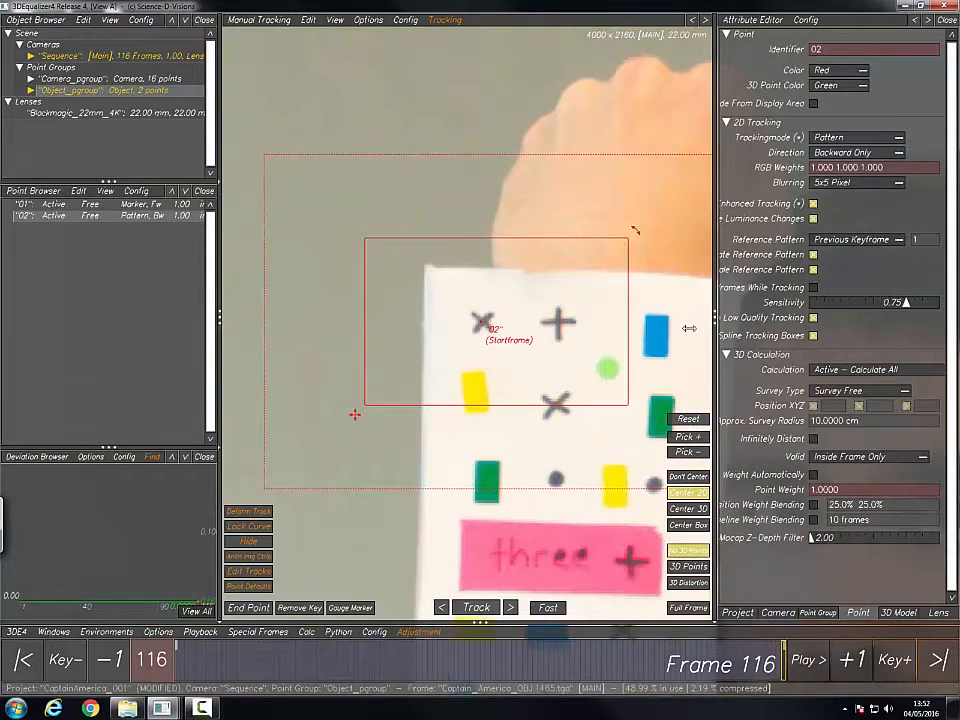
pyautogui.moveTo(689, 328); pyautogui.dragTo(682, 331)
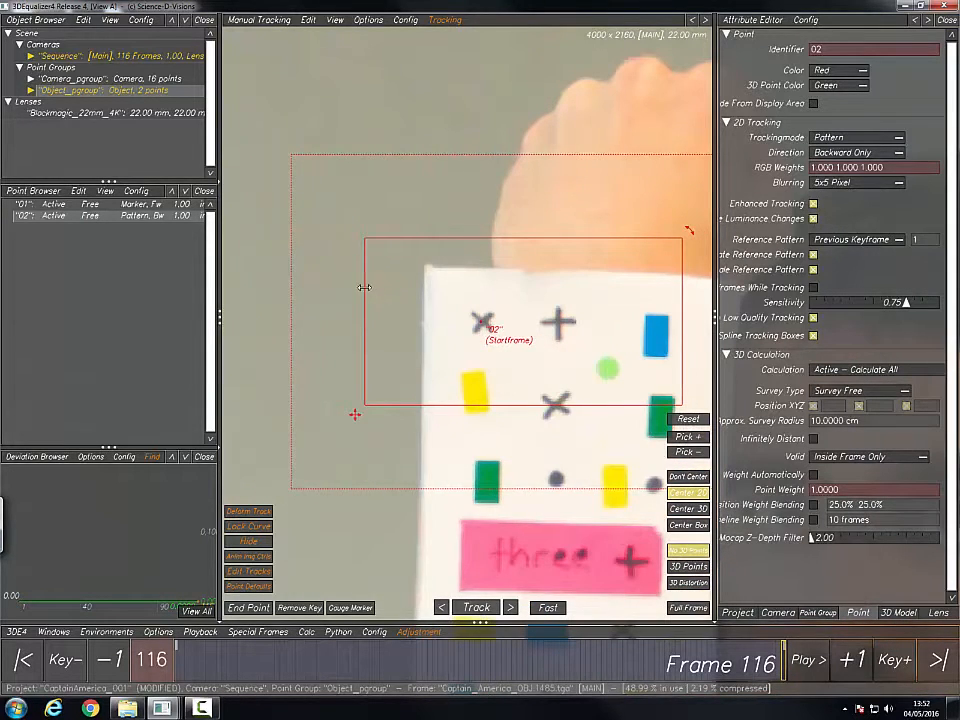
pyautogui.moveTo(364, 287); pyautogui.dragTo(462, 293)
pyautogui.moveTo(609, 238); pyautogui.dragTo(692, 296)
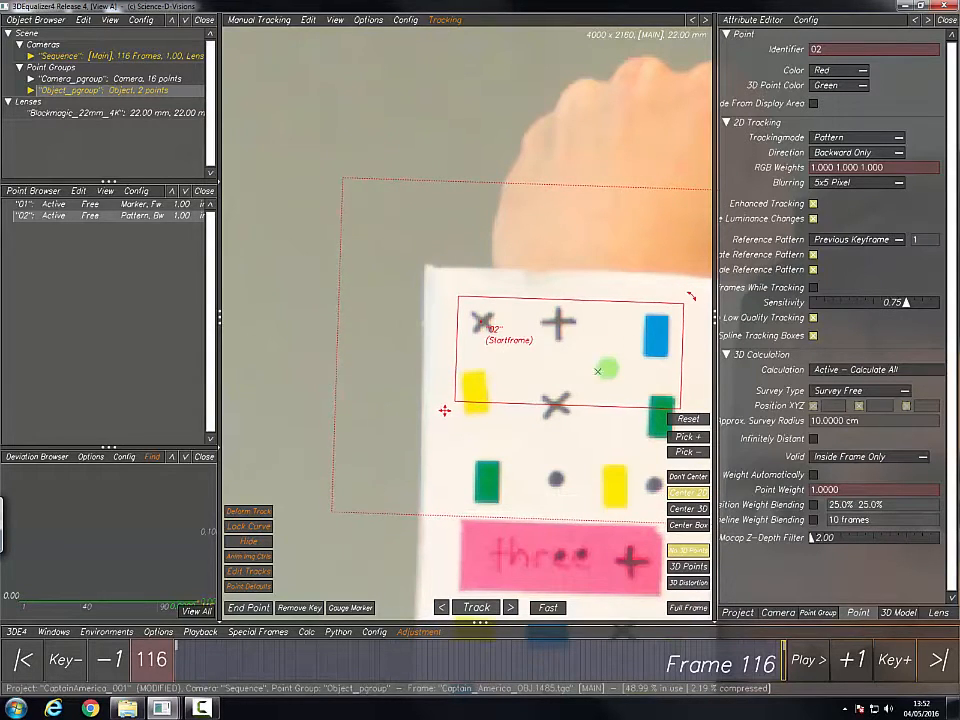
pyautogui.moveTo(545, 399); pyautogui.dragTo(578, 357)
pyautogui.scroll(1, 621, 376)
pyautogui.scroll(1, 621, 376)
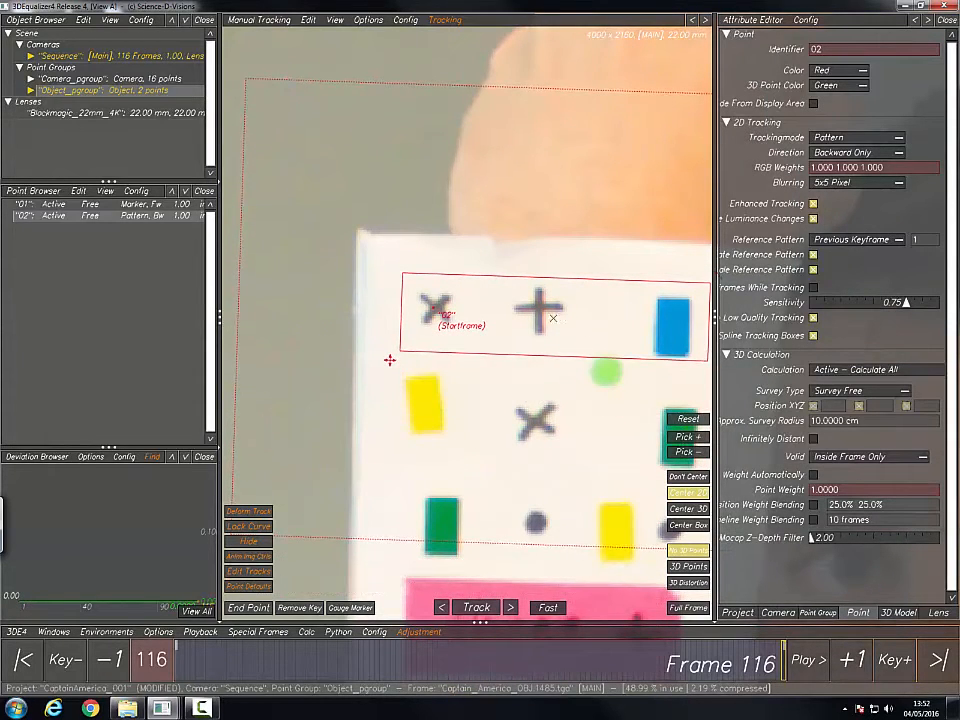
pyautogui.moveTo(665, 284); pyautogui.dragTo(570, 318, button='middle')
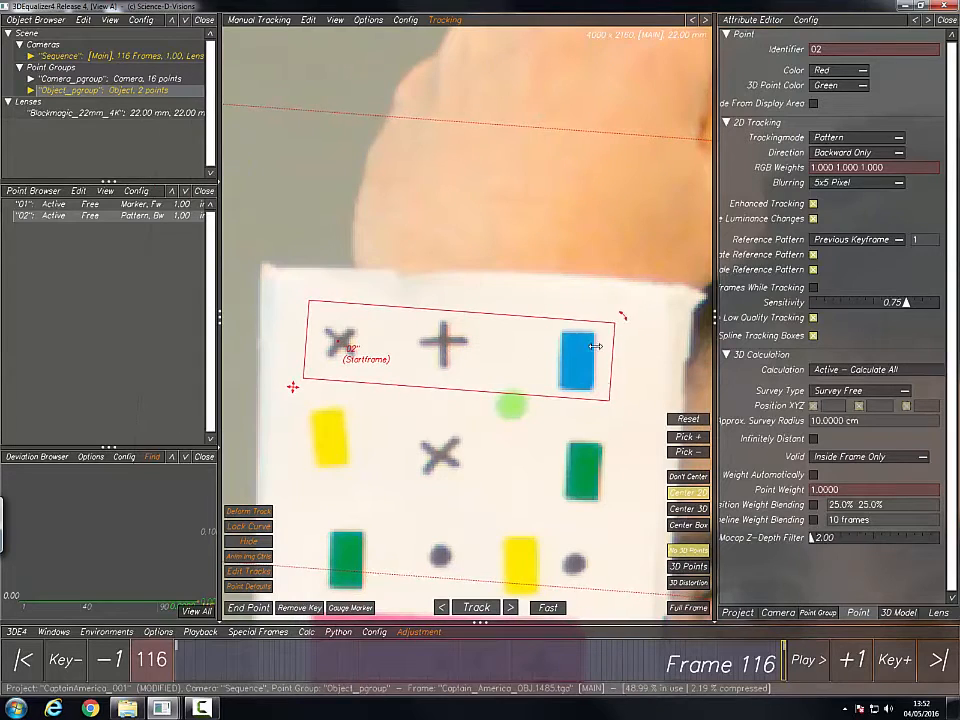
# Step: Narrow point 02's pattern box so that it closely surrounds only the X and plus markers
pyautogui.moveTo(613, 345); pyautogui.dragTo(477, 345)
pyautogui.moveTo(442, 365); pyautogui.dragTo(537, 383, button='middle')
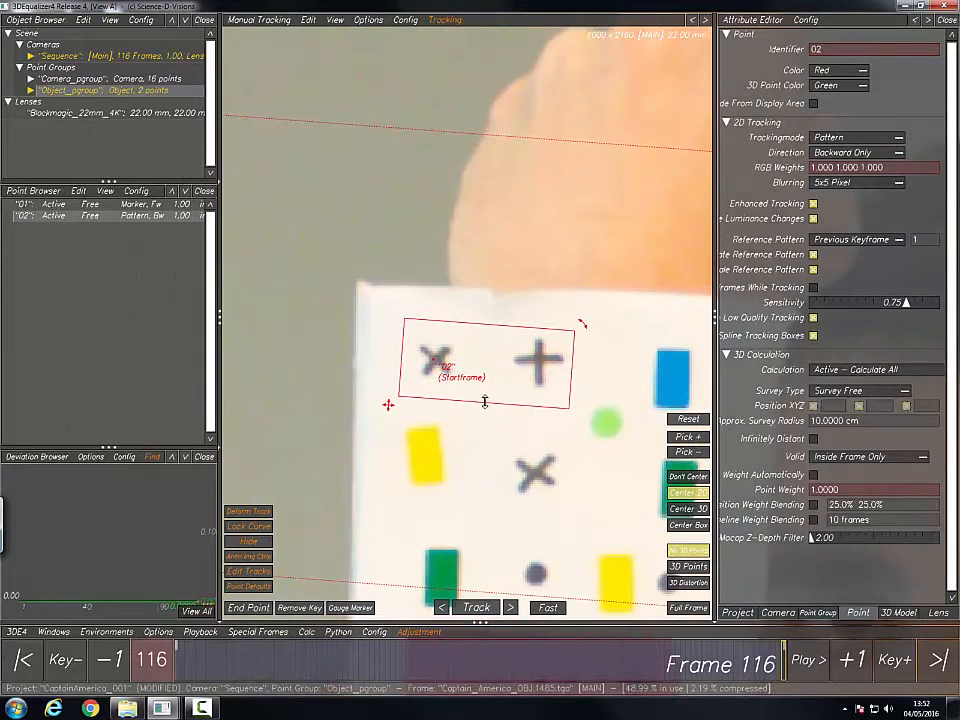
pyautogui.moveTo(485, 402); pyautogui.dragTo(487, 394)
pyautogui.moveTo(515, 328); pyautogui.dragTo(517, 334)
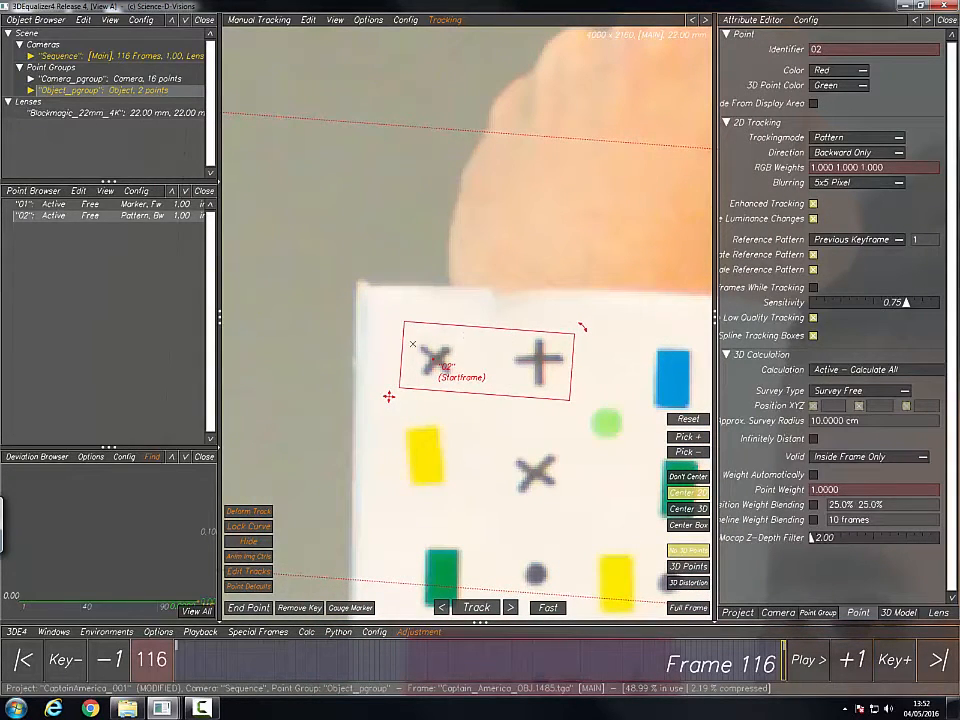
pyautogui.moveTo(401, 336); pyautogui.dragTo(405, 337)
# Step: Shift point 02 slightly so it sits on the exact centre of the X marker, and inspect its placement up close
pyautogui.moveTo(567, 372); pyautogui.dragTo(660, 372, button='right')
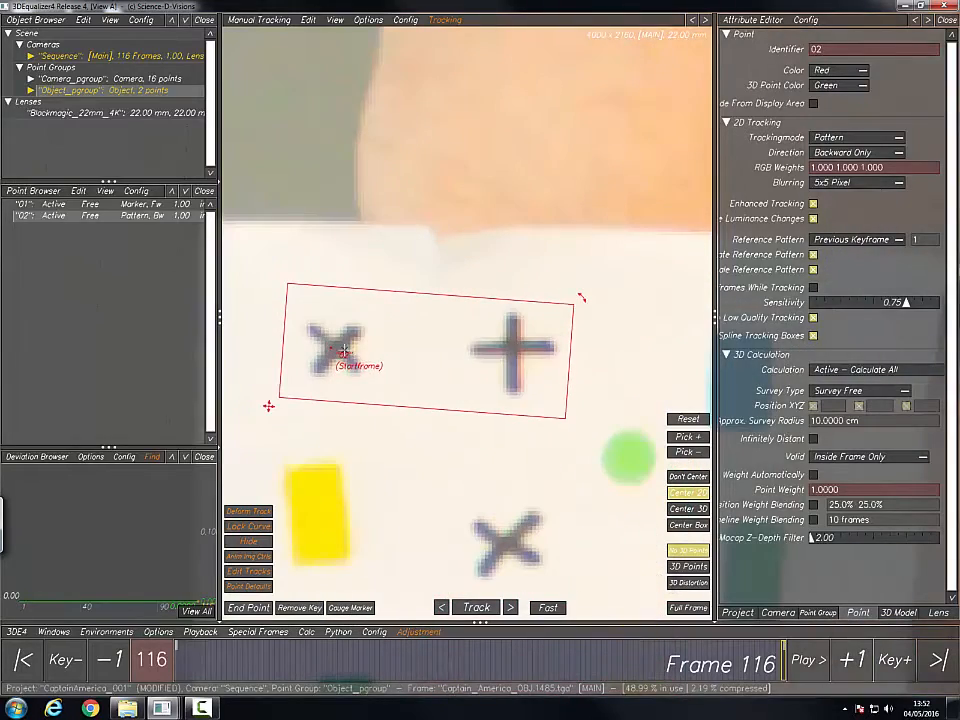
pyautogui.moveTo(334, 348); pyautogui.dragTo(337, 348)
pyautogui.moveTo(418, 360); pyautogui.dragTo(514, 305, button='right')
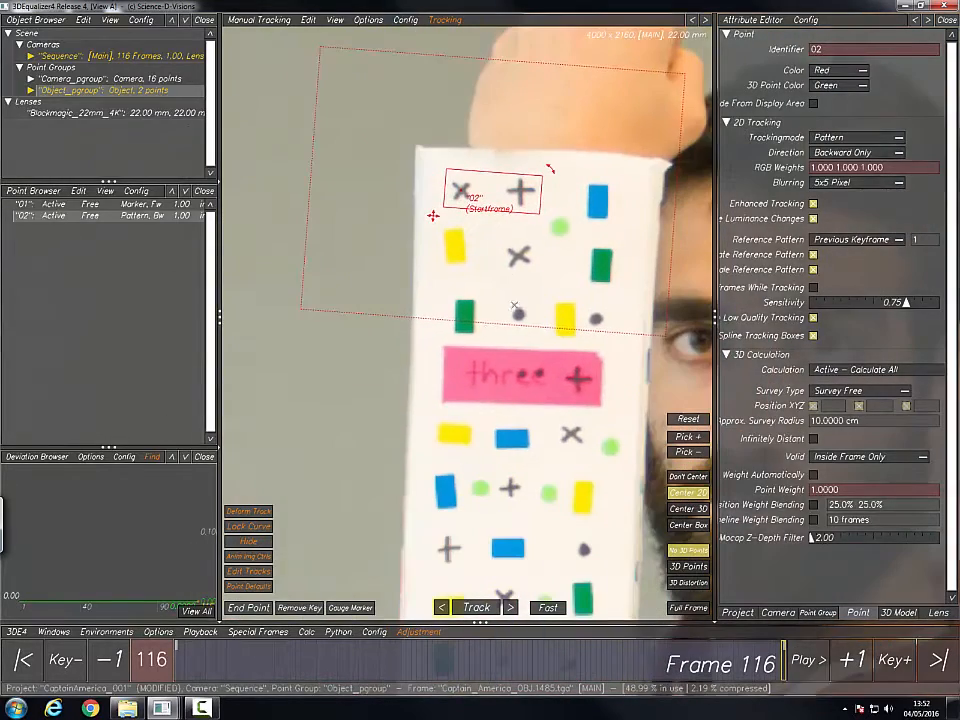
pyautogui.moveTo(516, 279); pyautogui.dragTo(545, 437, button='middle')
pyautogui.scroll(7, 519, 330)
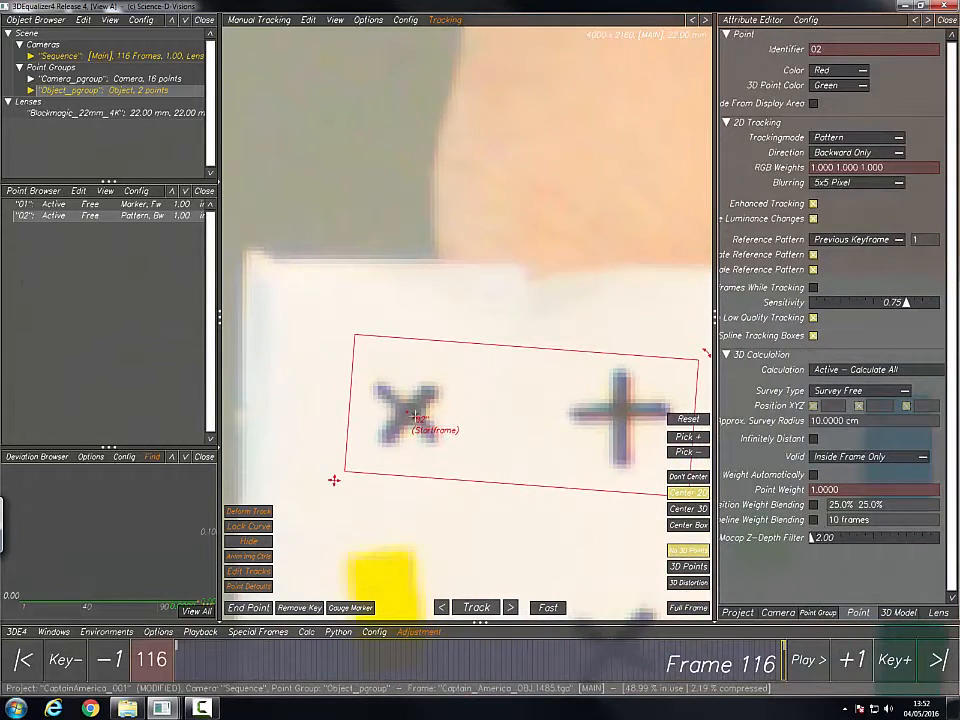
pyautogui.moveTo(410, 415); pyautogui.dragTo(388, 399, button='right')
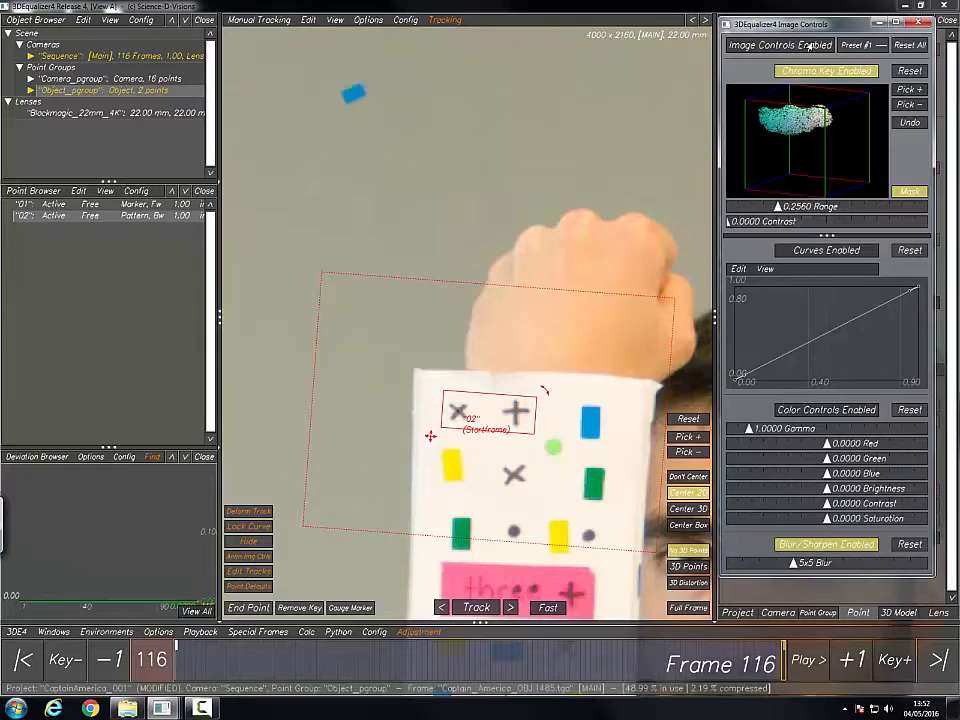
# Step: Reset all image controls, re-enable them, and turn on the color controls with contrast at 0.0417
pyautogui.click(916, 46)
pyautogui.click(762, 47)
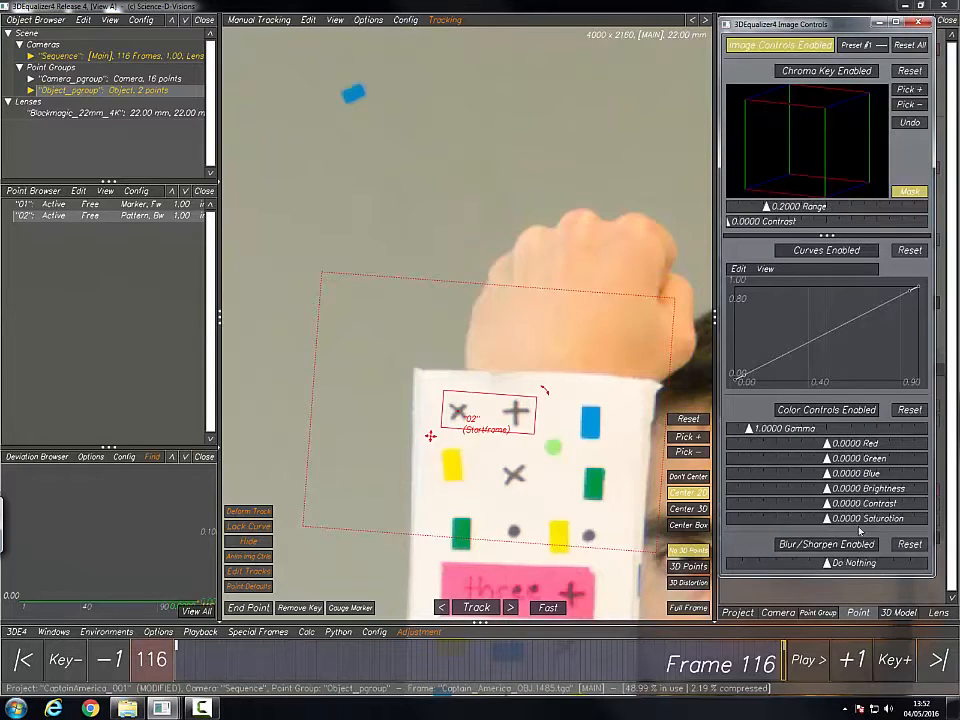
pyautogui.click(845, 410)
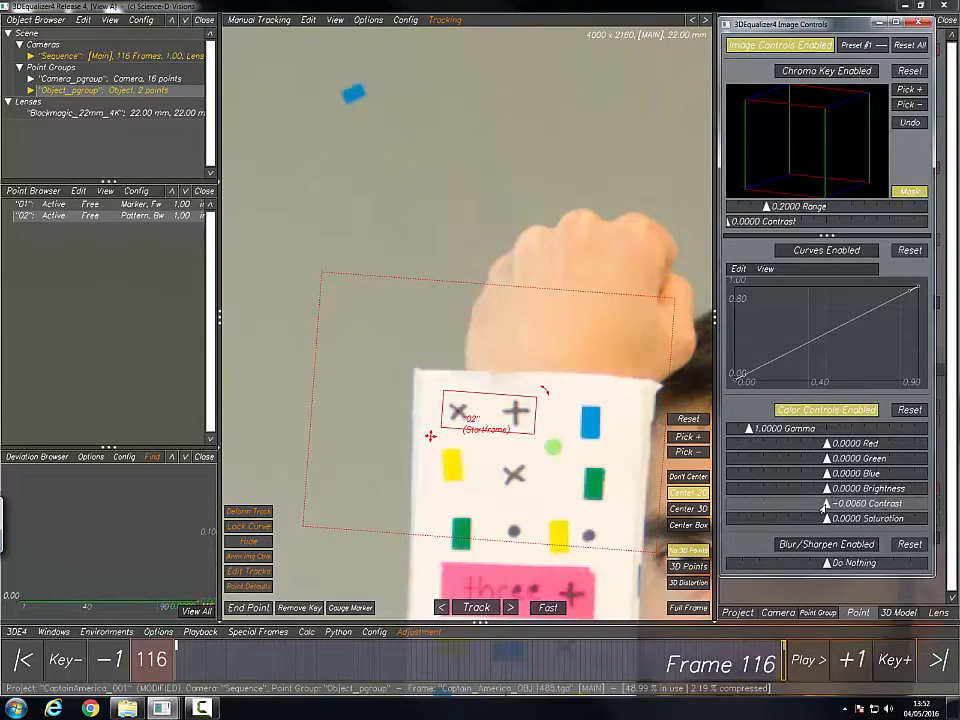
pyautogui.moveTo(826, 503)
pyautogui.mouseDown()
pyautogui.moveTo(804, 507)
pyautogui.moveTo(846, 504)
pyautogui.moveTo(829, 504)
pyautogui.mouseUp()
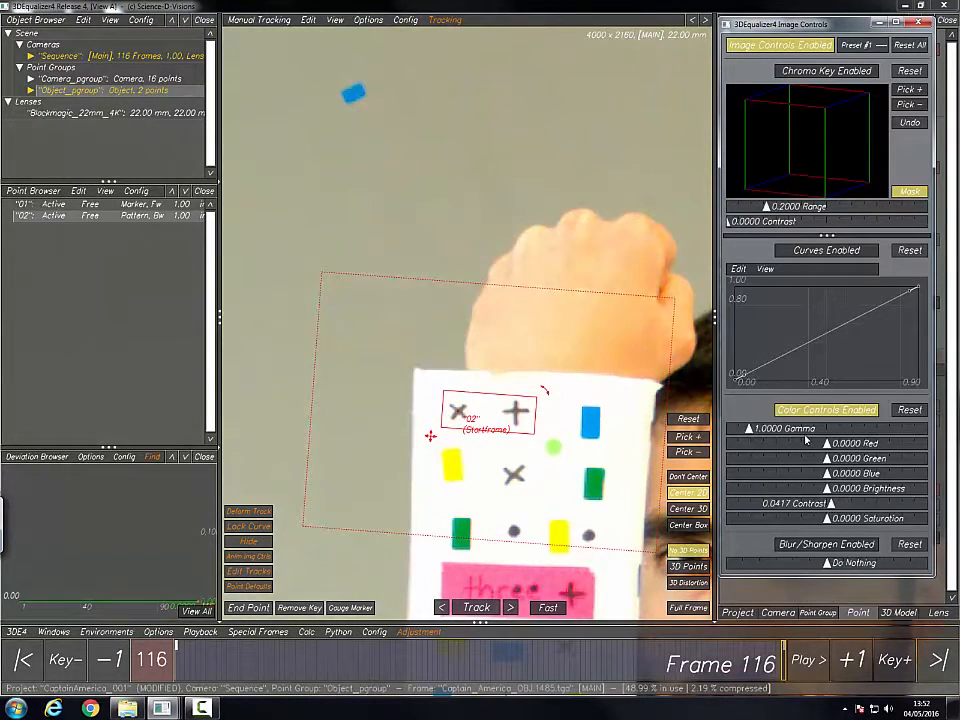
pyautogui.click(820, 548)
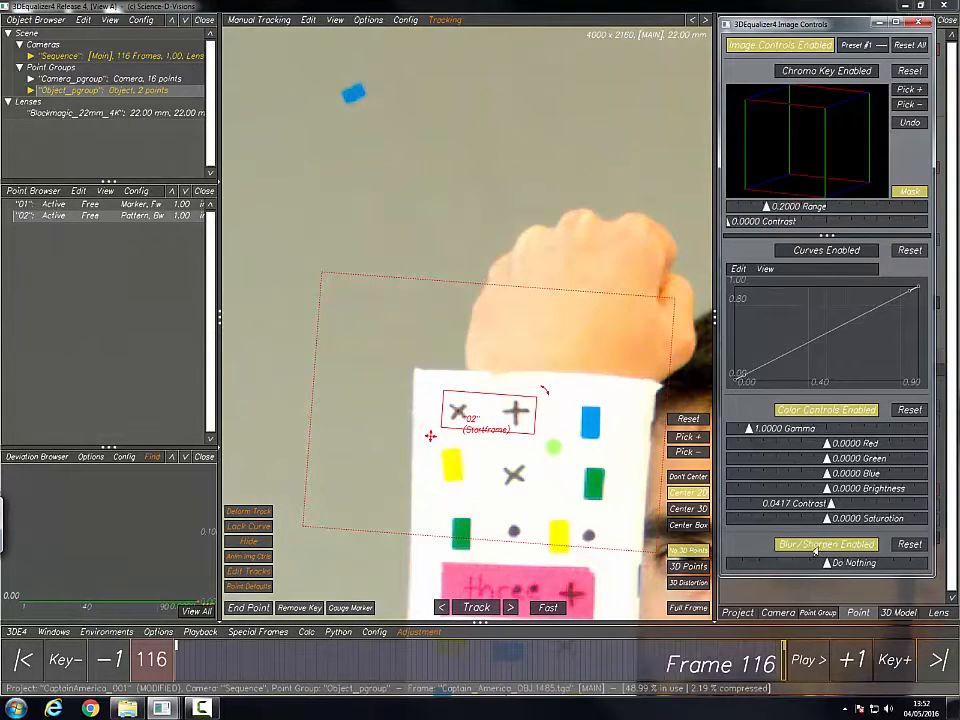
pyautogui.click(820, 548)
pyautogui.click(879, 23)
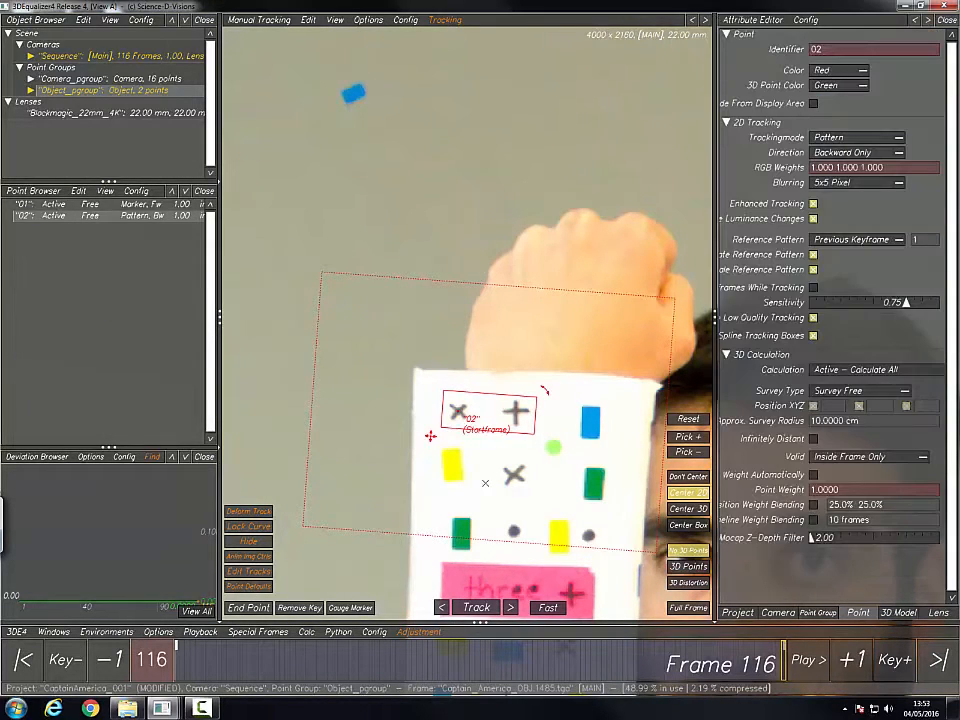
# Step: Track point 02 backward from frame 116 while following its pattern box on the marker board
pyautogui.moveTo(495, 480)
pyautogui.mouseDown(button='right')
pyautogui.moveTo(474, 467)
pyautogui.moveTo(491, 465)
pyautogui.moveTo(482, 462)
pyautogui.mouseUp(button='right')
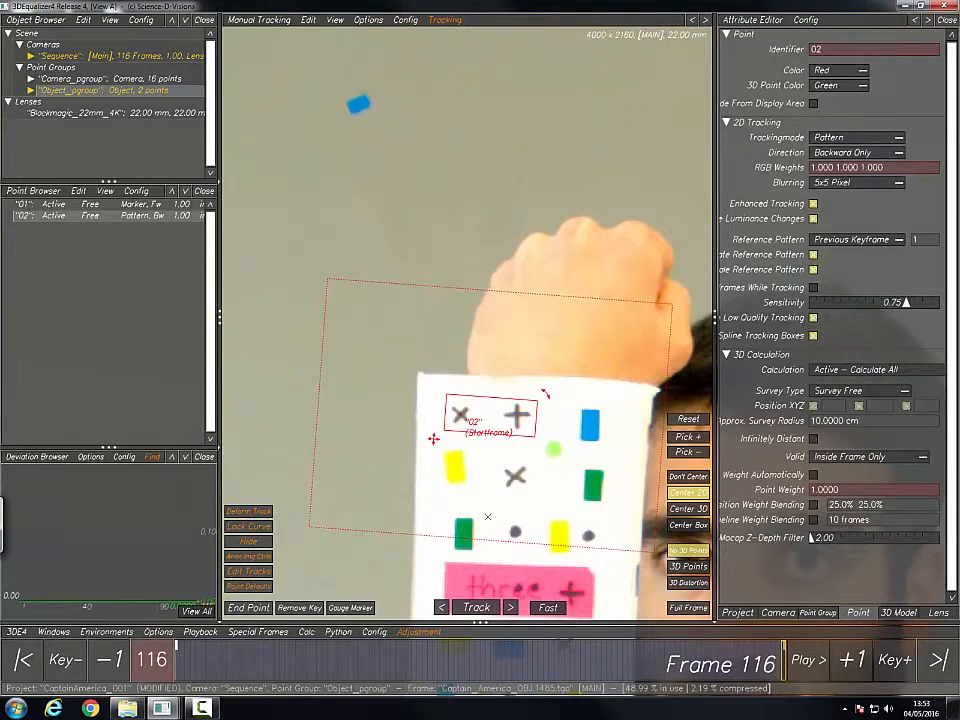
pyautogui.moveTo(488, 517); pyautogui.dragTo(503, 480, button='right')
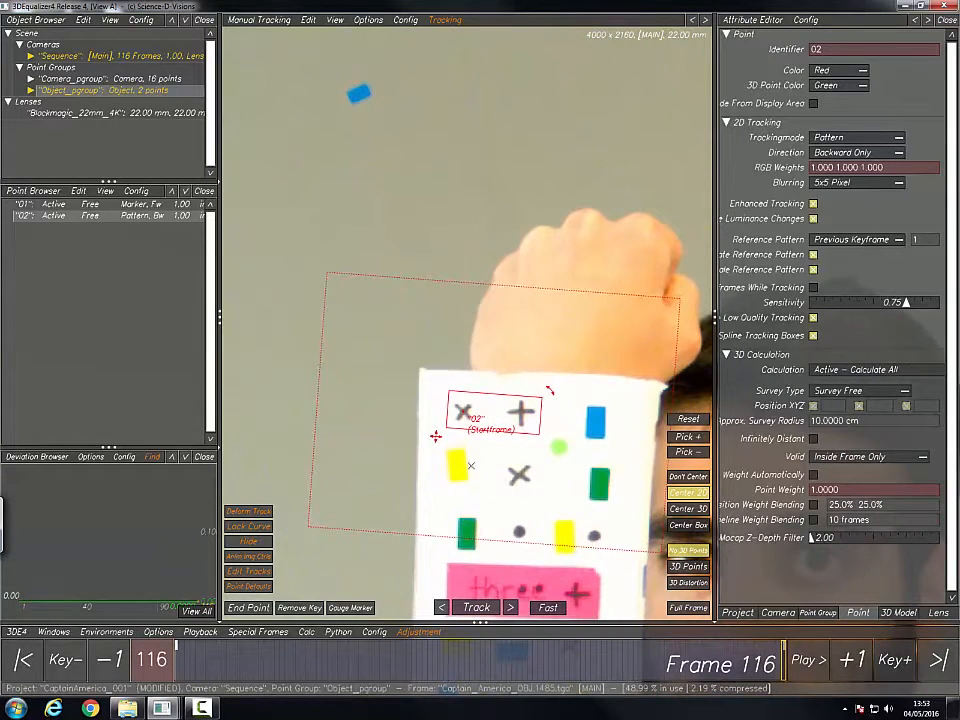
pyautogui.moveTo(470, 523); pyautogui.dragTo(477, 551, button='right')
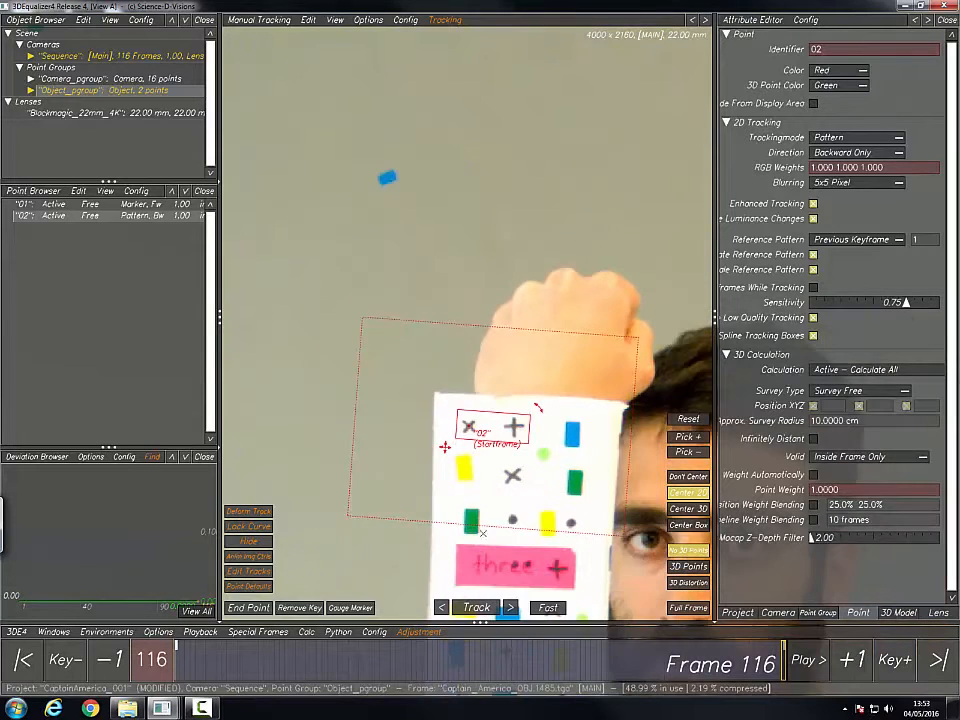
pyautogui.moveTo(461, 480); pyautogui.dragTo(478, 486, button='right')
pyautogui.moveTo(504, 577); pyautogui.dragTo(497, 510, button='middle')
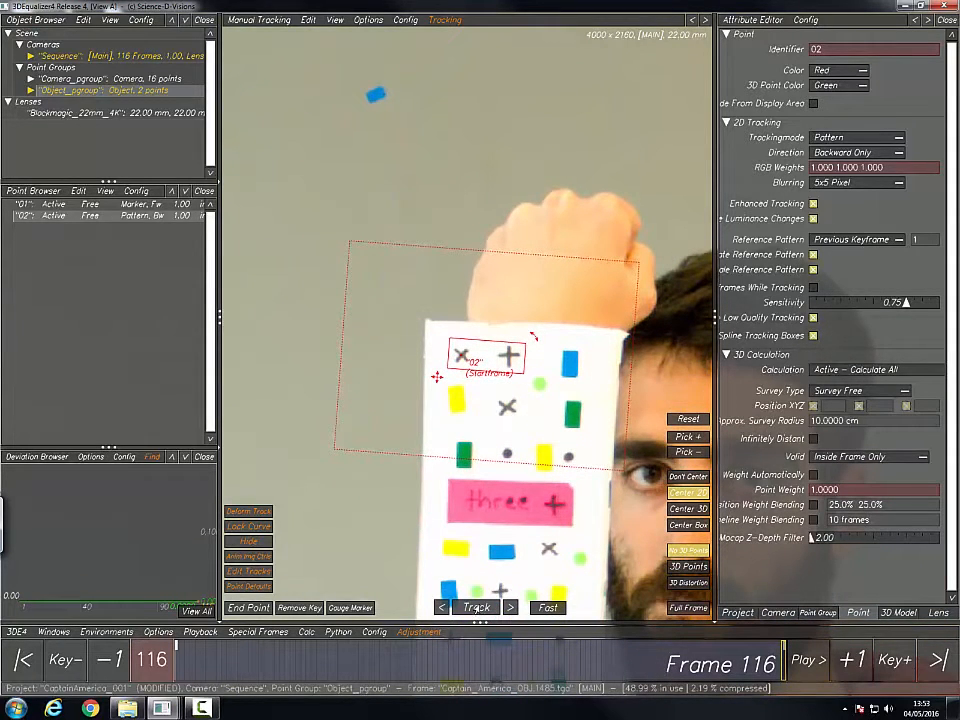
pyautogui.click(476, 608)
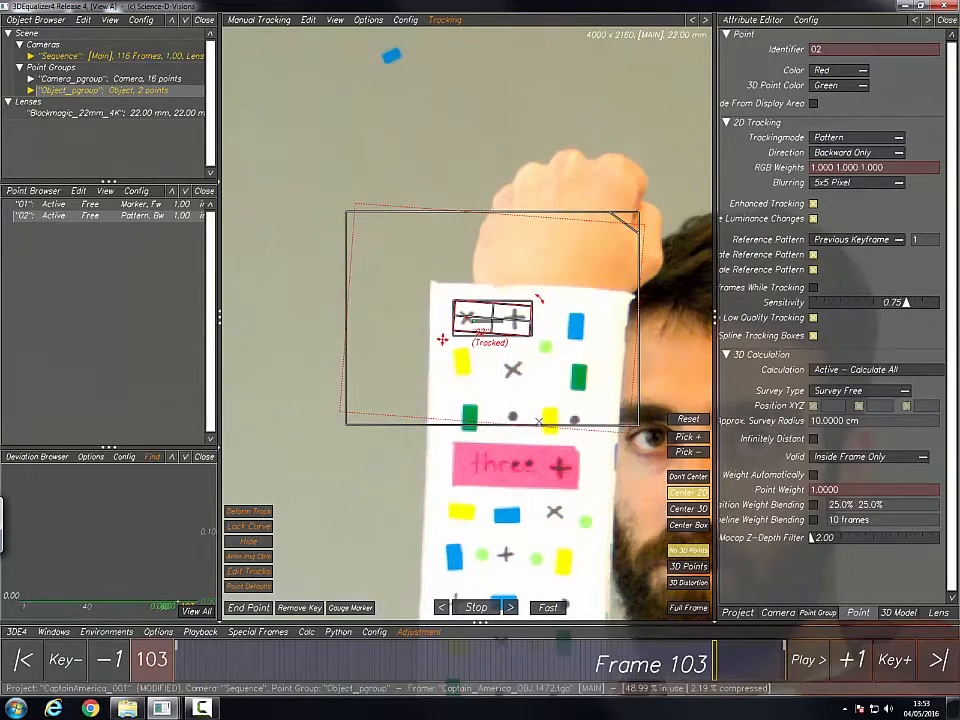
pyautogui.scroll(3, 540, 420)
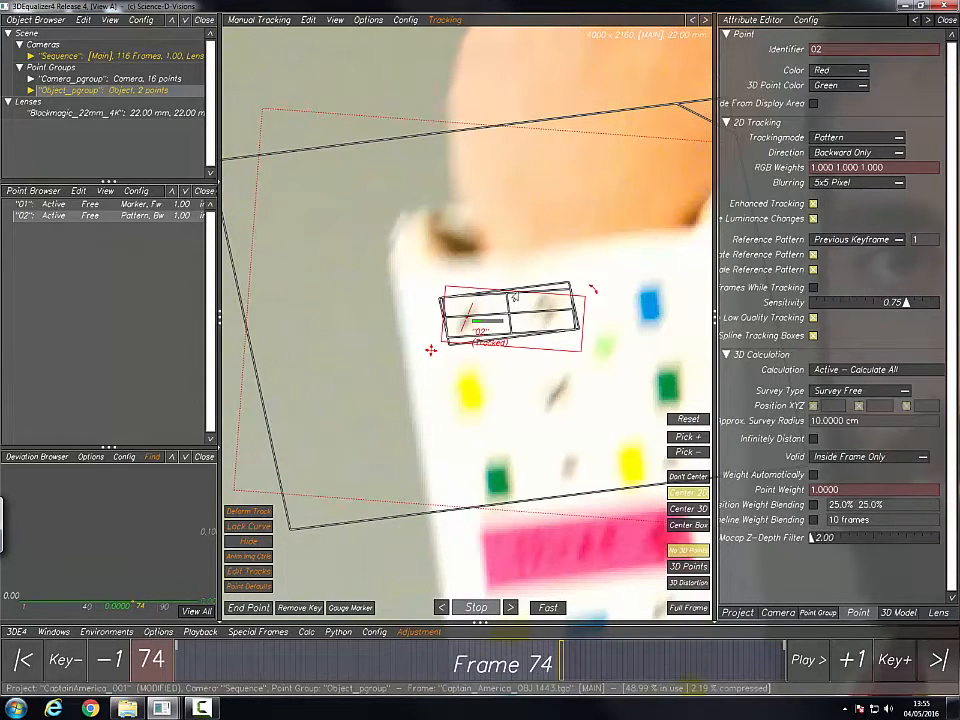
# Step: Rotate point 02's pattern box to match the tilted board at frame 78, and re-track backward to frame 73
pyautogui.click(586, 656)
pyautogui.moveTo(586, 656); pyautogui.dragTo(583, 656)
pyautogui.moveTo(596, 289); pyautogui.dragTo(590, 282)
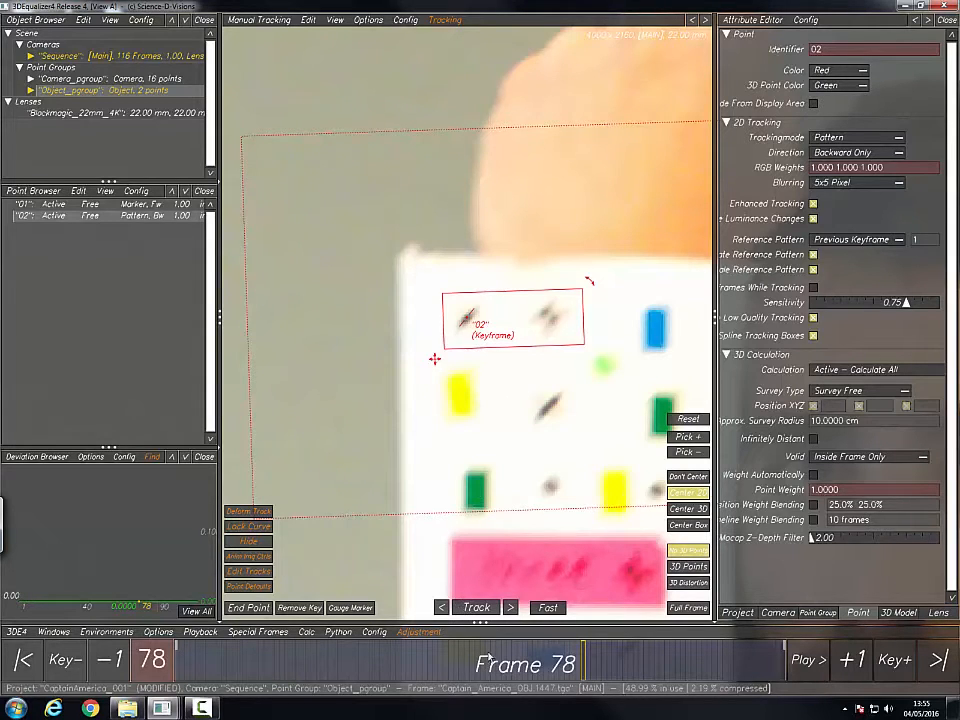
pyautogui.click(486, 608)
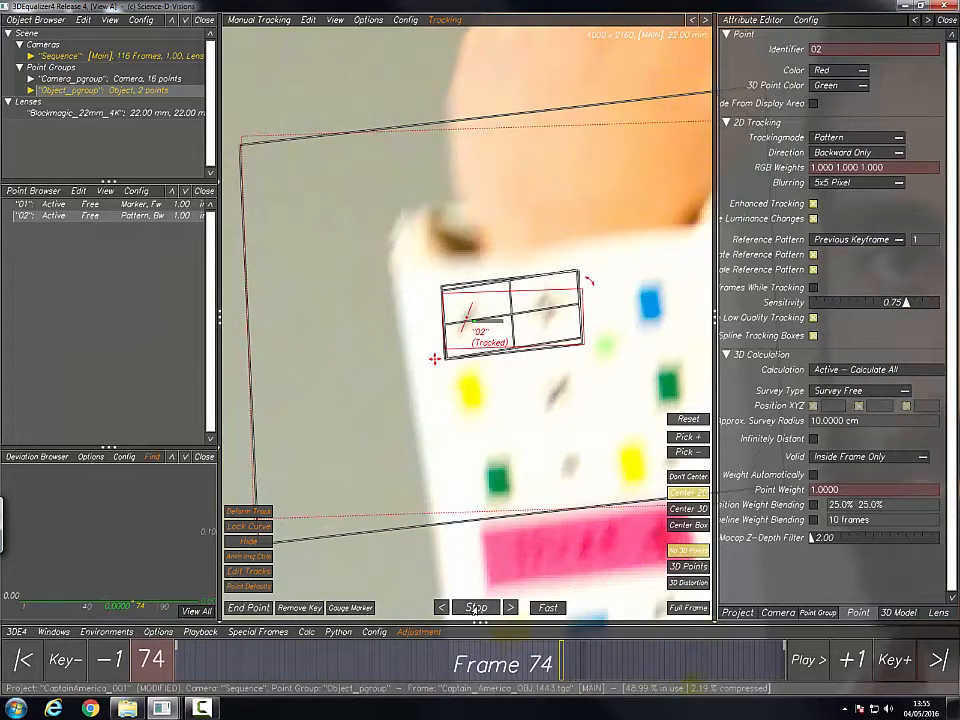
pyautogui.click(476, 607)
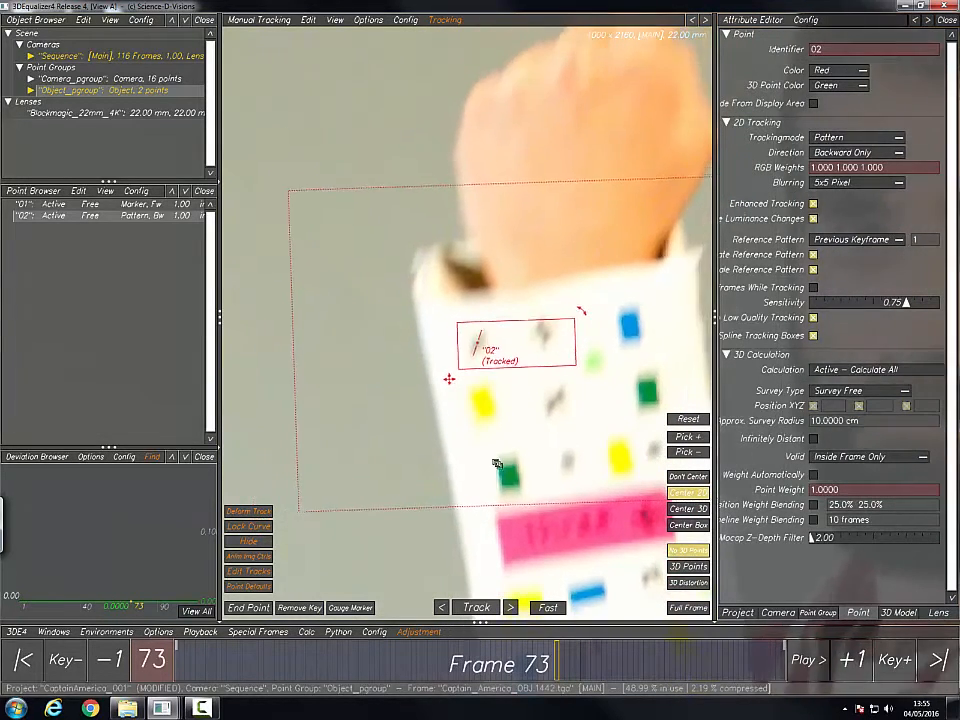
# Step: End point 02's track at frame 73 and play the sequence to check the tracked range
pyautogui.click(249, 608)
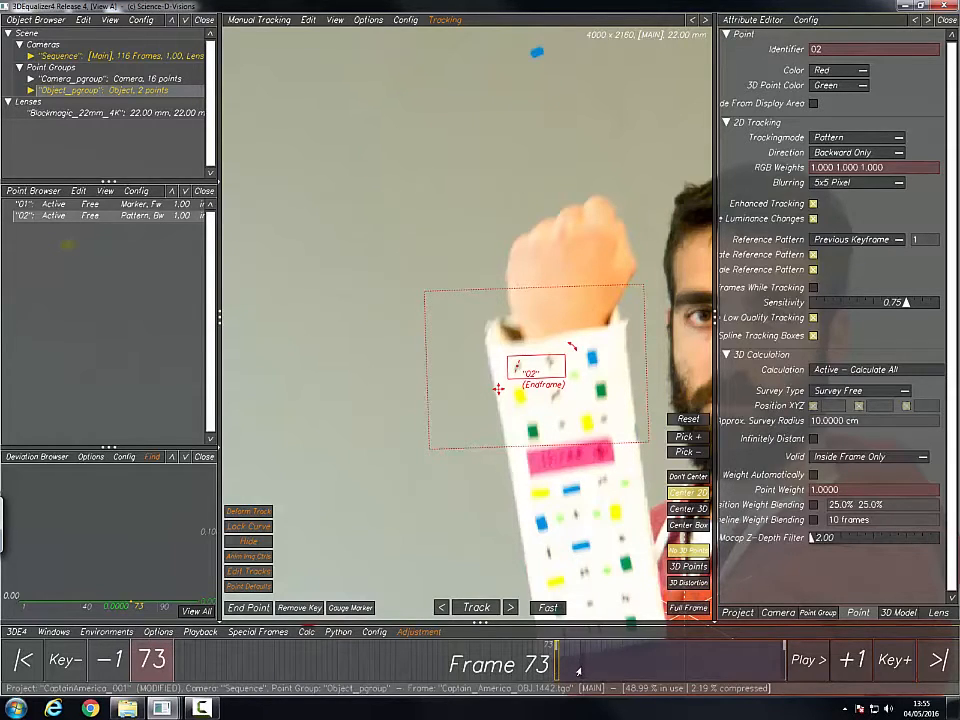
pyautogui.press('space')
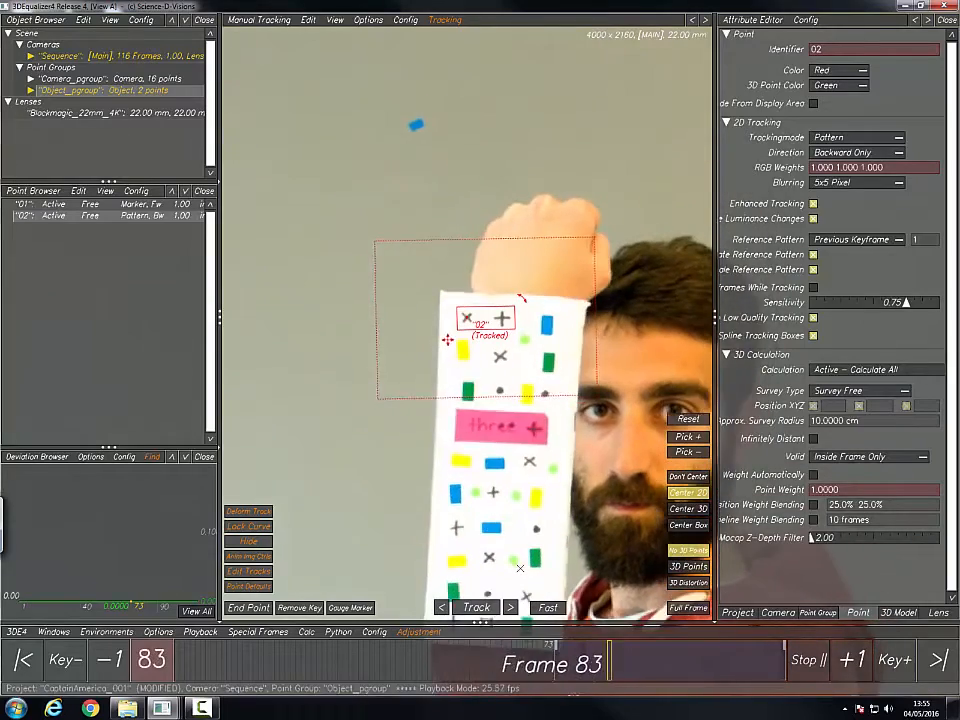
pyautogui.press('space')
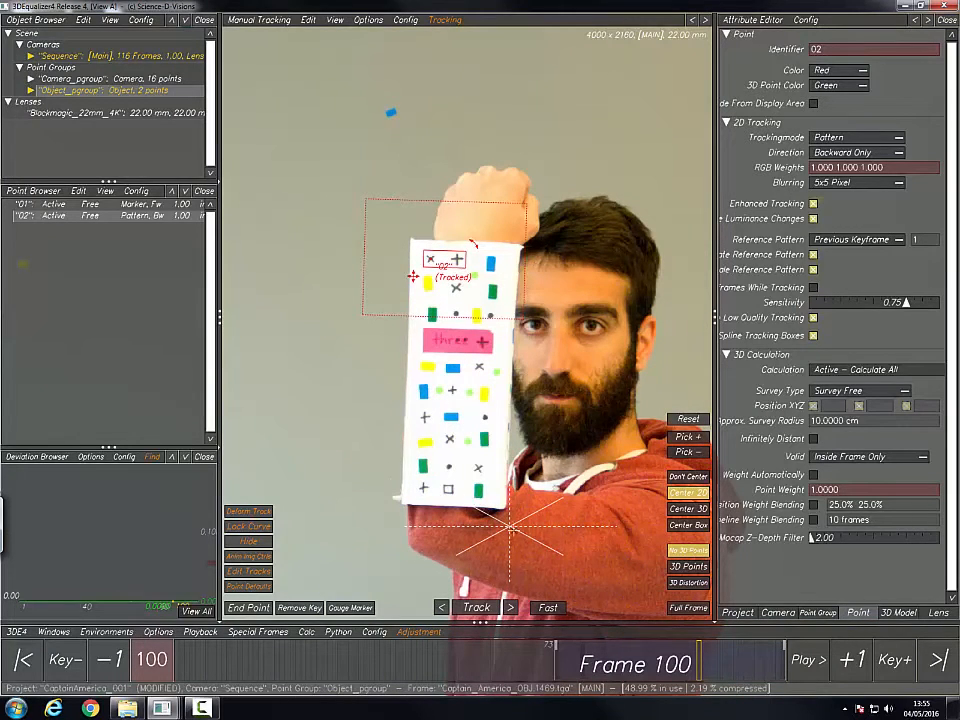
# Step: Open the project CaptainAmerica_002.3de, discarding the current project's changes, and import its image buffer compression files
pyautogui.click(16, 632)
pyautogui.click(40, 530)
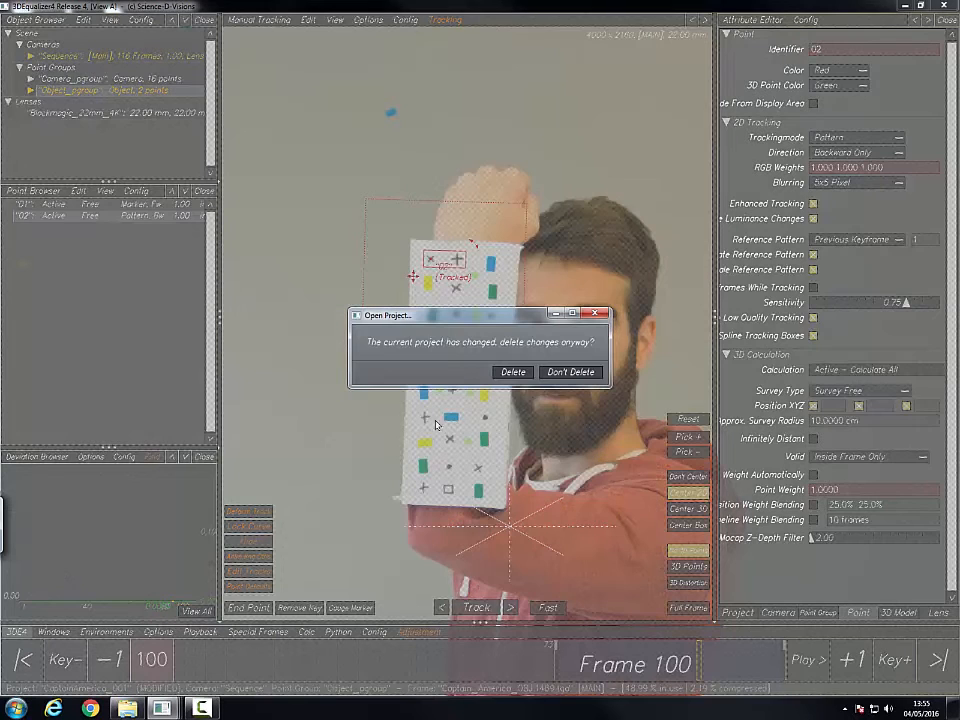
pyautogui.click(513, 373)
pyautogui.click(498, 162)
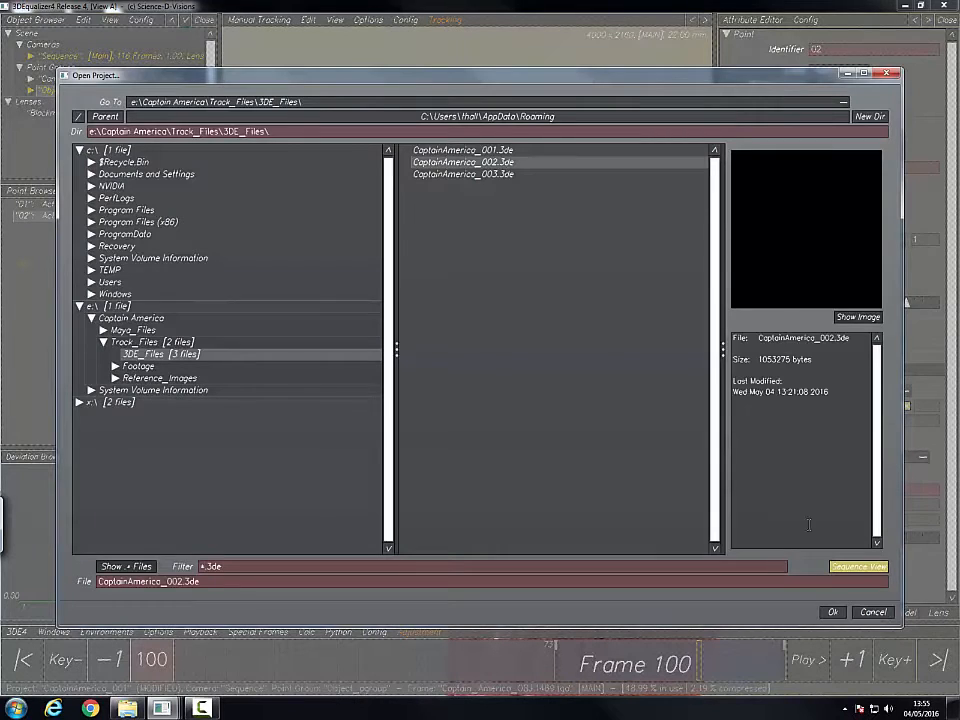
pyautogui.click(831, 612)
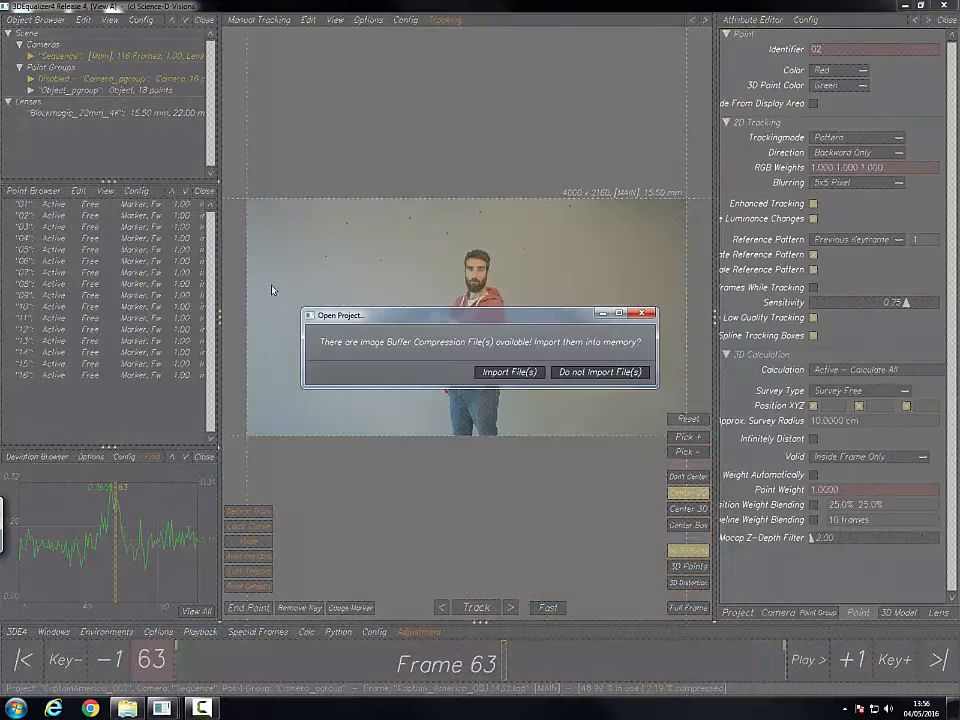
pyautogui.click(532, 377)
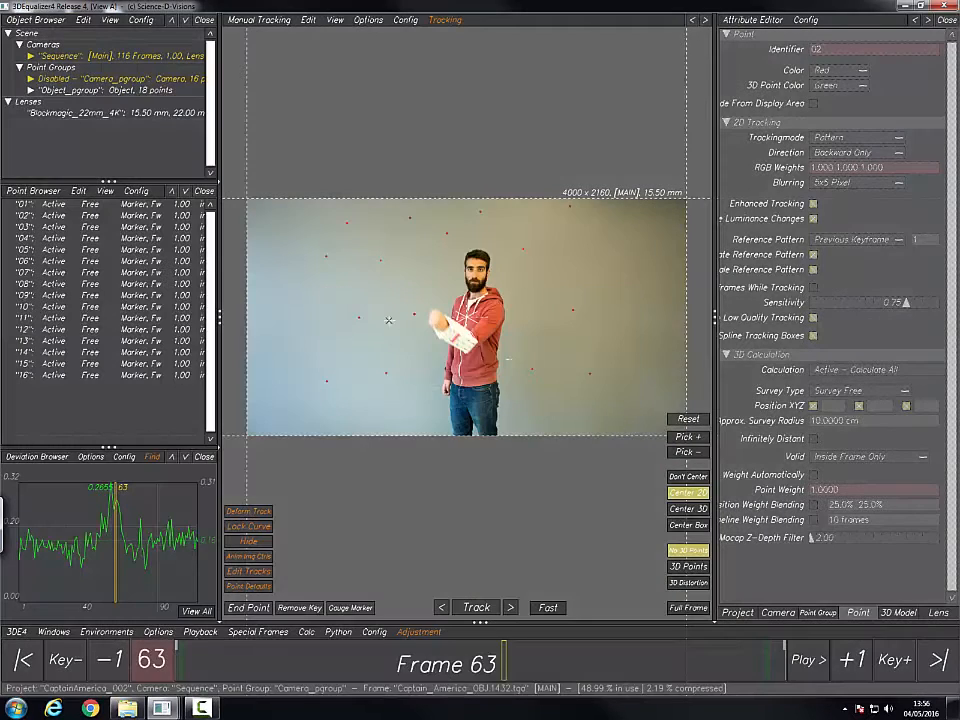
# Step: Go to frame 1, select the Object_pgroup point group, and expand its point sets Three and Four
pyautogui.moveTo(459, 354); pyautogui.dragTo(566, 423, button='right')
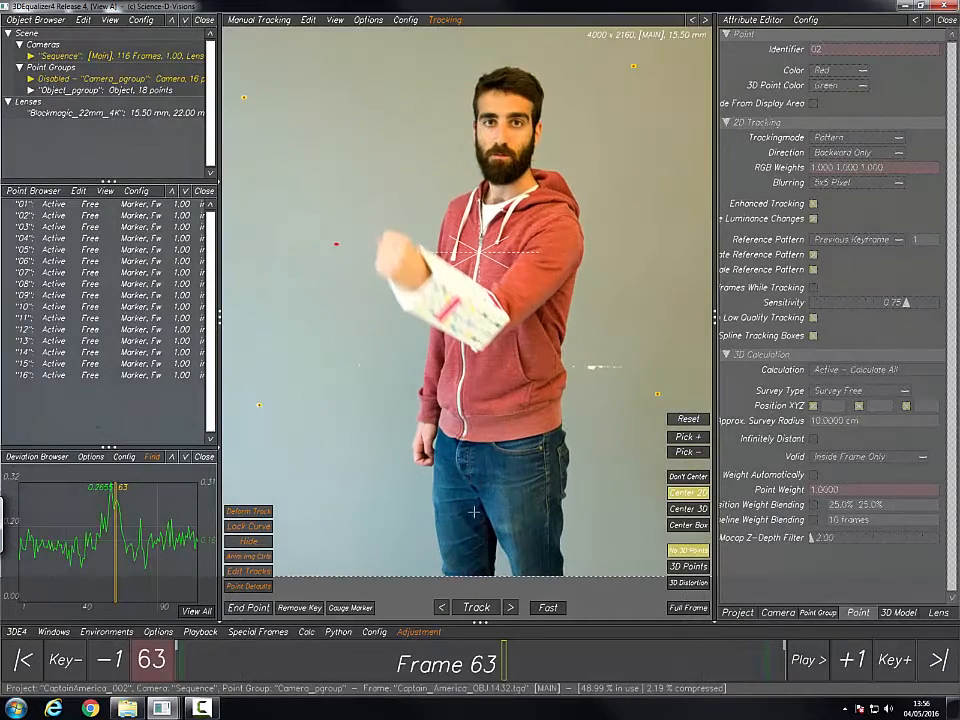
pyautogui.moveTo(499, 662); pyautogui.dragTo(117, 661)
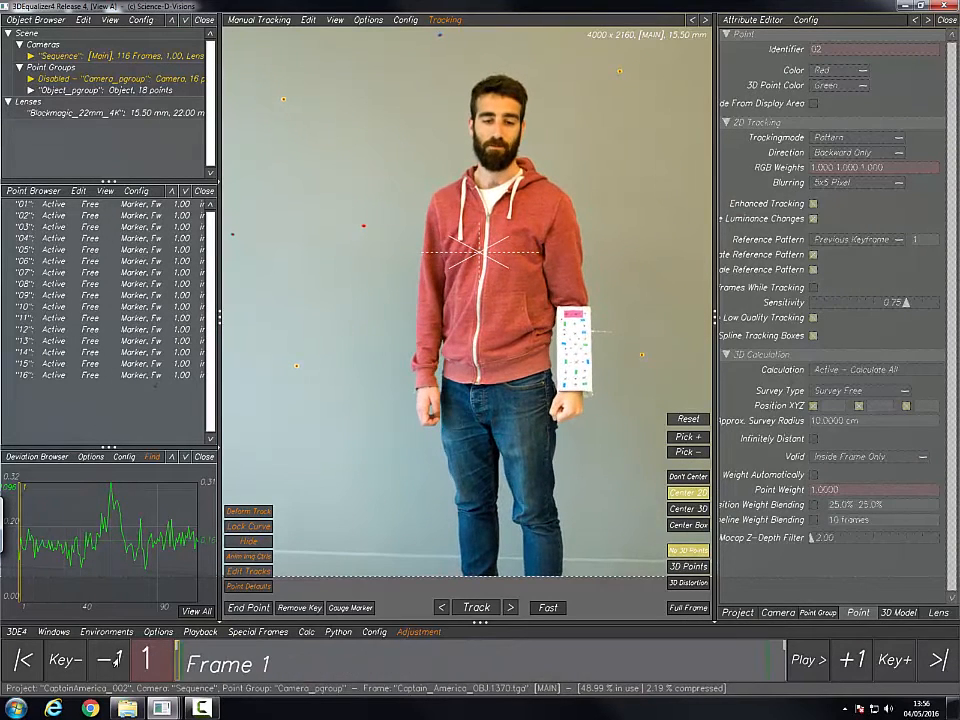
pyautogui.click(59, 91)
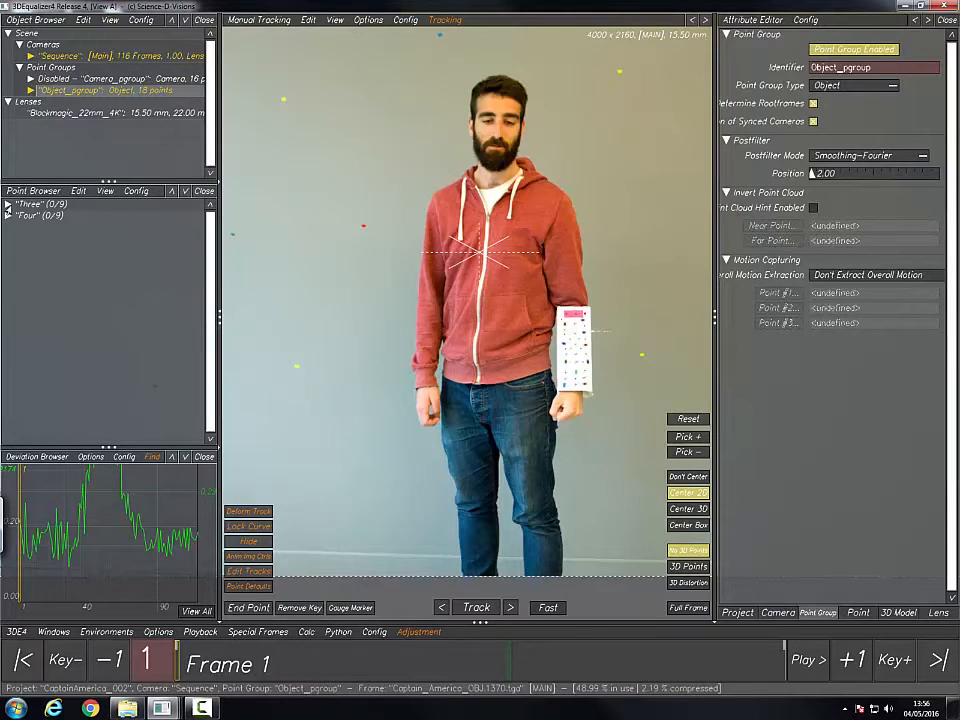
pyautogui.click(8, 205)
pyautogui.click(37, 206)
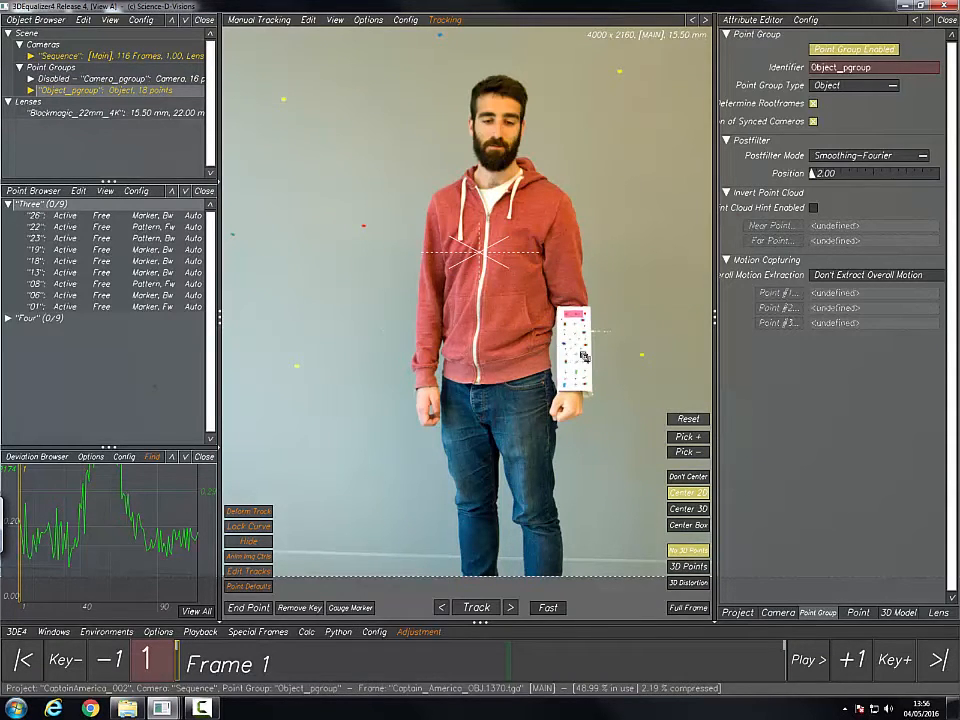
pyautogui.moveTo(572, 336)
pyautogui.mouseDown(button='right')
pyautogui.moveTo(613, 446)
pyautogui.moveTo(590, 411)
pyautogui.moveTo(567, 399)
pyautogui.mouseUp(button='right')
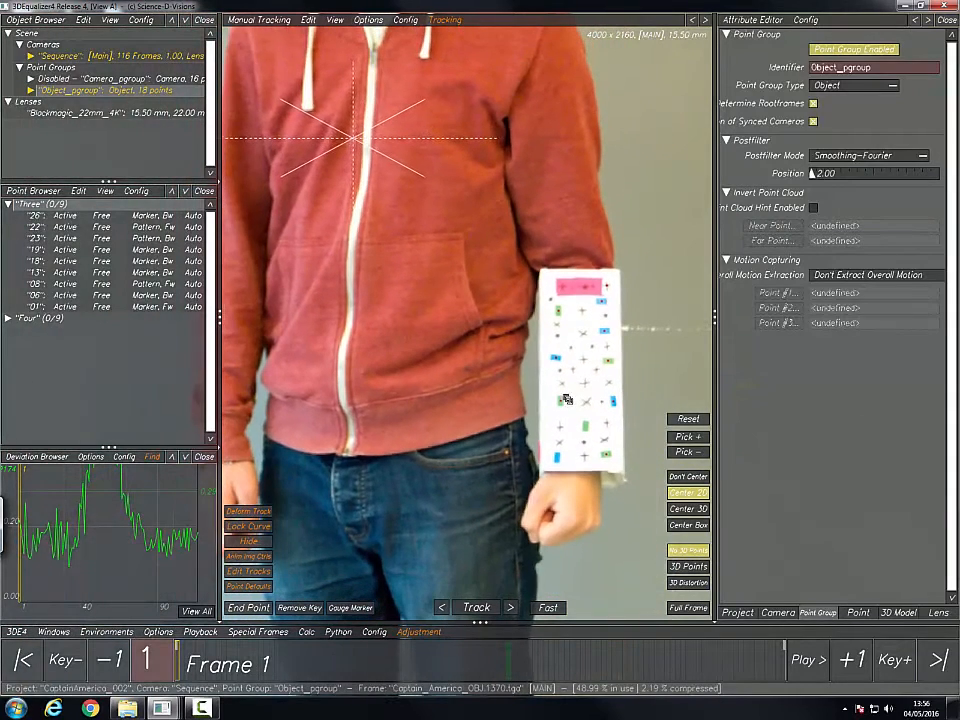
pyautogui.click(9, 318)
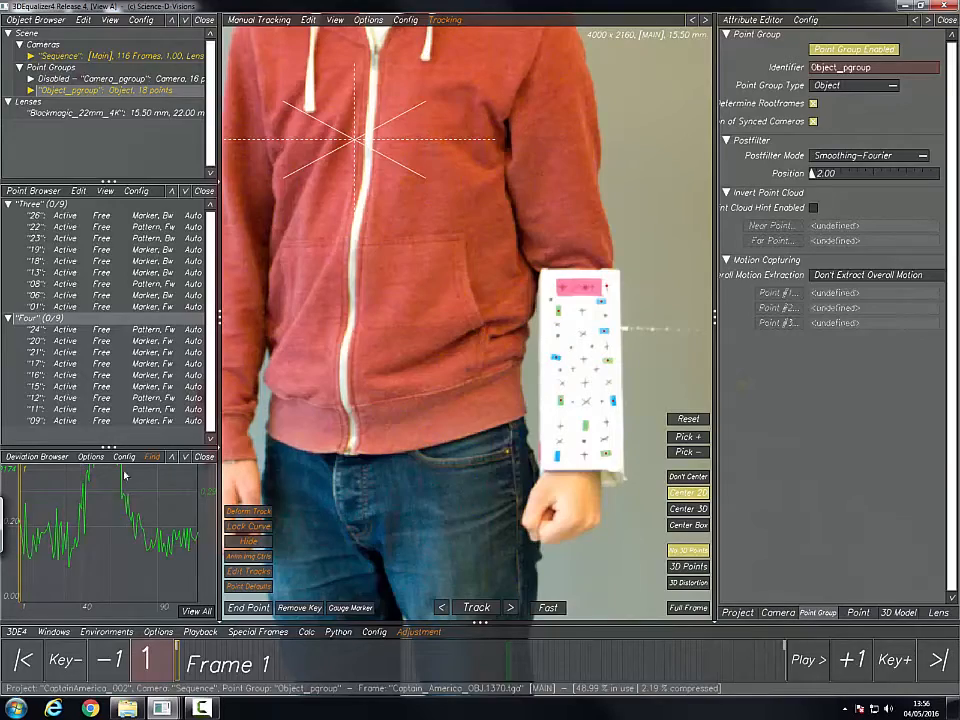
# Step: Examine the tracked points on the forearm marker board at frame 116 and again at frame 1
pyautogui.moveTo(176, 655)
pyautogui.mouseDown()
pyautogui.moveTo(215, 642)
pyautogui.moveTo(240, 612)
pyautogui.moveTo(302, 576)
pyautogui.mouseUp()
pyautogui.moveTo(348, 661); pyautogui.dragTo(832, 595)
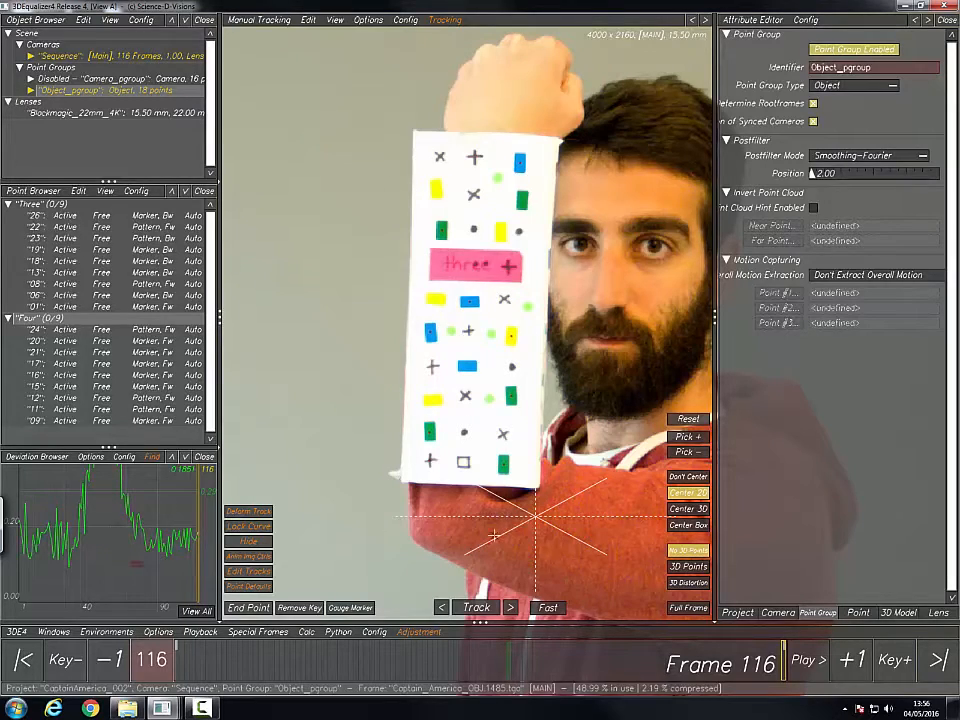
pyautogui.moveTo(782, 660); pyautogui.dragTo(177, 660)
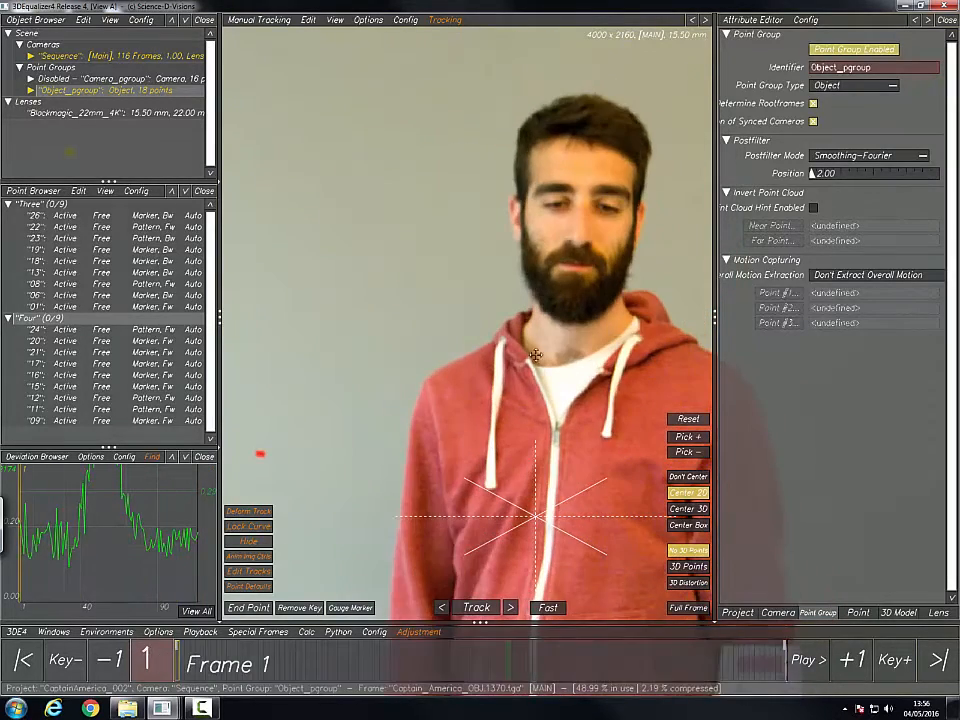
pyautogui.moveTo(536, 355)
pyautogui.mouseDown(button='middle')
pyautogui.moveTo(418, 298)
pyautogui.moveTo(388, 180)
pyautogui.mouseUp(button='middle')
pyautogui.moveTo(470, 428)
pyautogui.mouseDown(button='right')
pyautogui.moveTo(461, 373)
pyautogui.moveTo(407, 258)
pyautogui.mouseUp(button='right')
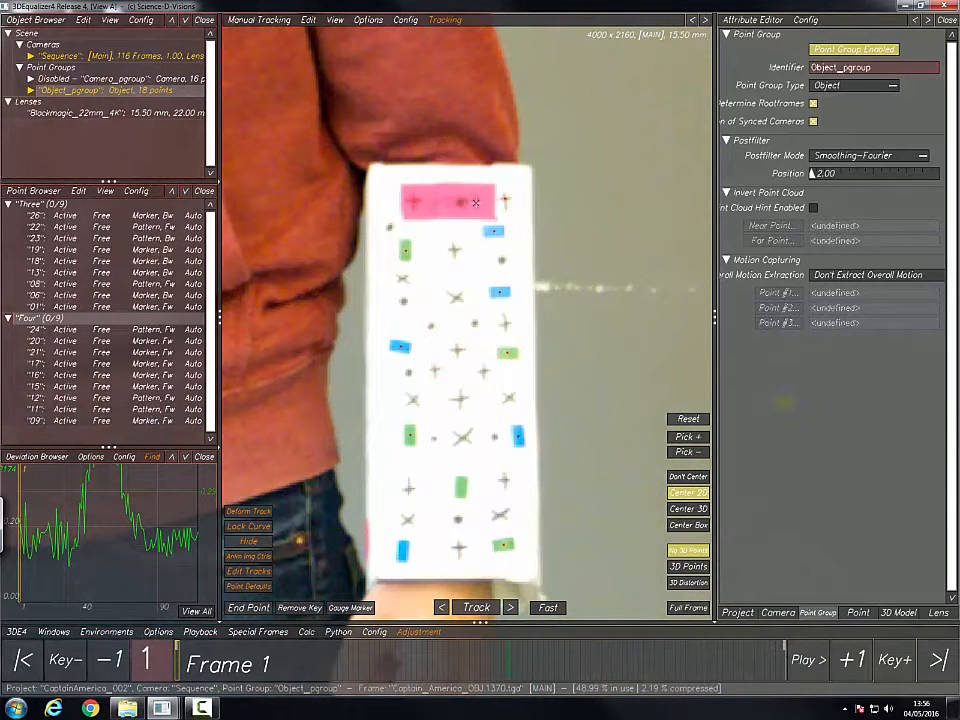
pyautogui.moveTo(400, 387); pyautogui.dragTo(292, 337, button='right')
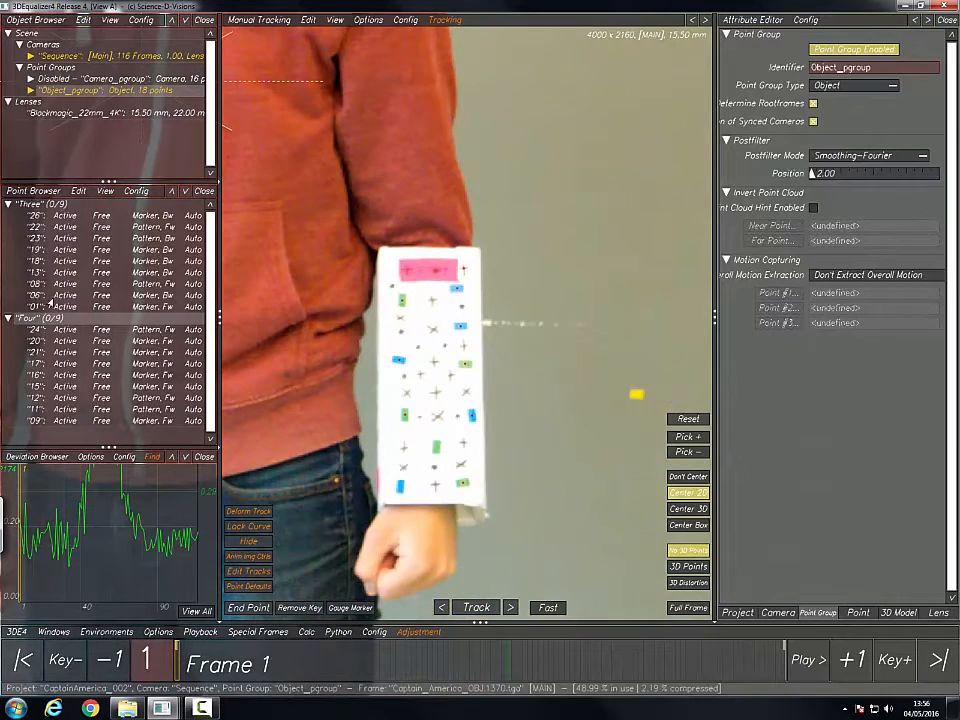
pyautogui.moveTo(612, 312); pyautogui.dragTo(527, 293, button='right')
pyautogui.moveTo(528, 236); pyautogui.dragTo(656, 279, button='middle')
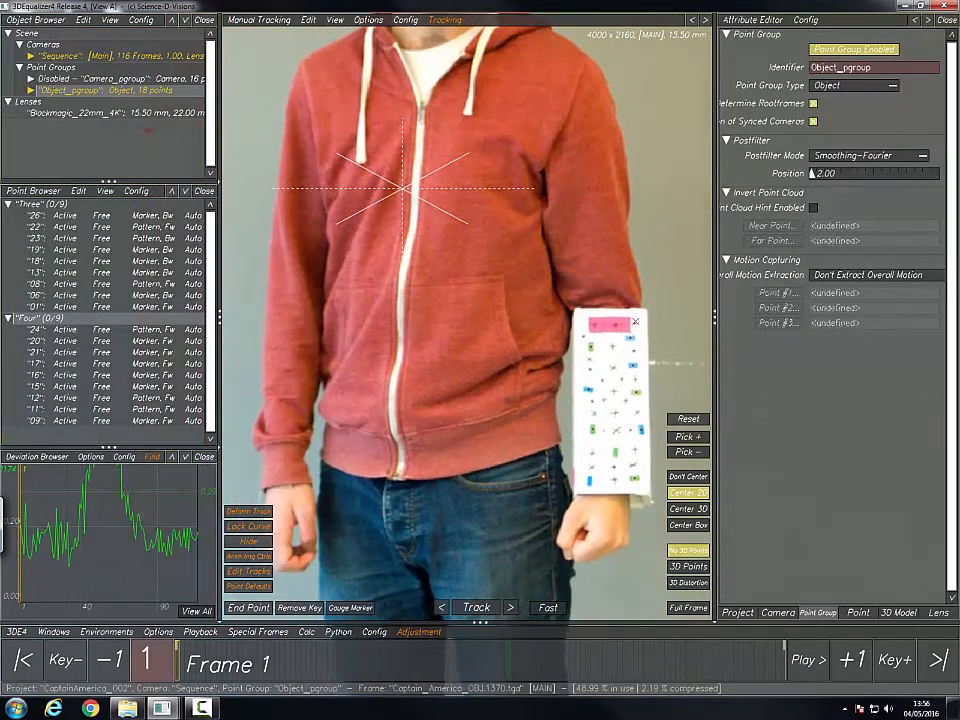
pyautogui.moveTo(565, 348); pyautogui.dragTo(490, 335, button='right')
pyautogui.moveTo(489, 294); pyautogui.dragTo(375, 246, button='middle')
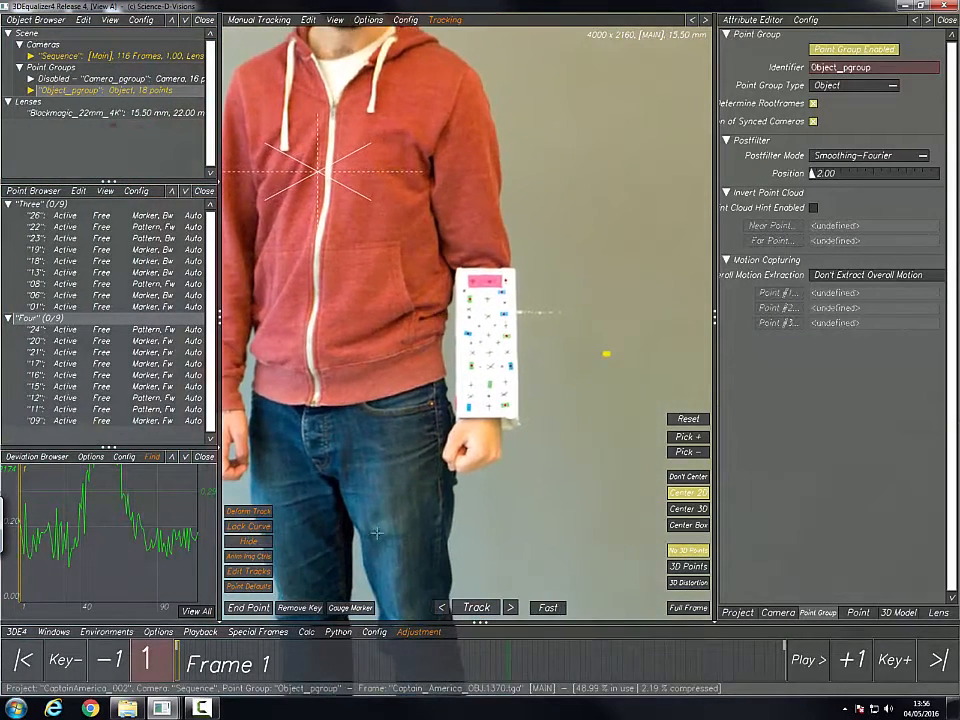
# Step: Turn off view centering and play the sequence to watch the forearm's movement
pyautogui.moveTo(511, 371); pyautogui.dragTo(442, 350, button='right')
pyautogui.click(693, 478)
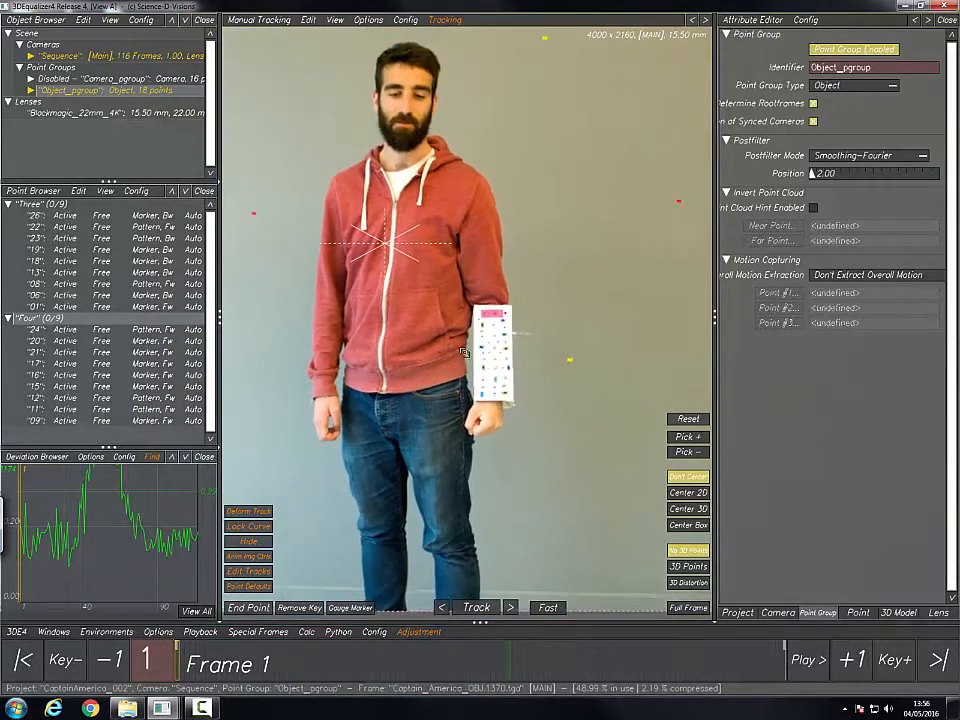
pyautogui.press('space')
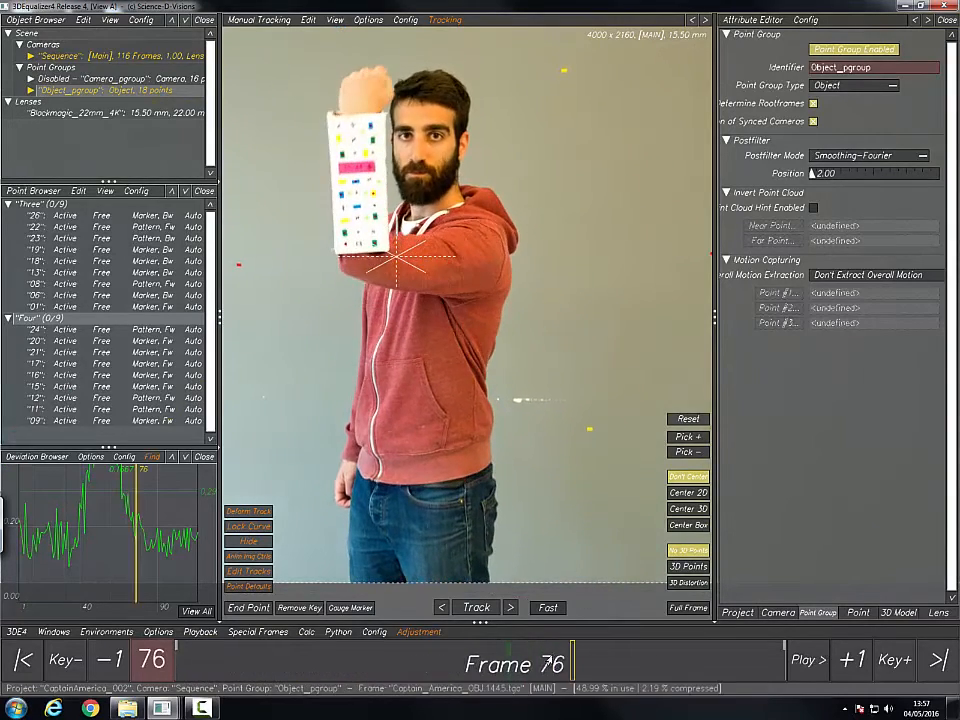
# Step: Inspect the board's tracked points during the arm swing at frames 56 and 70, and return to frame 1
pyautogui.moveTo(505, 665); pyautogui.dragTo(466, 665)
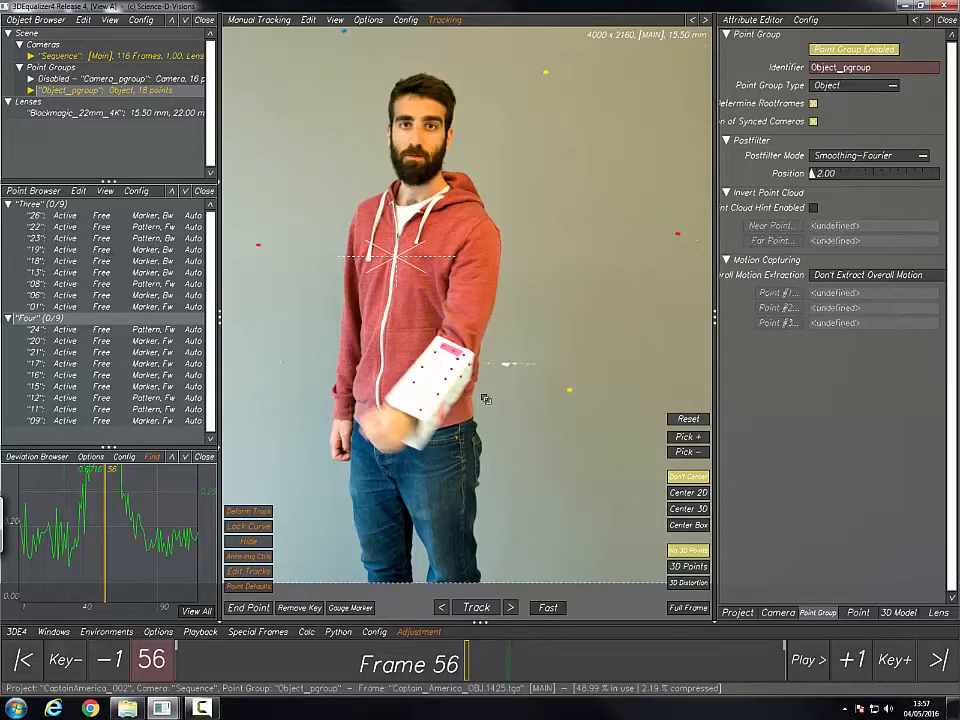
pyautogui.scroll(4, 482, 392)
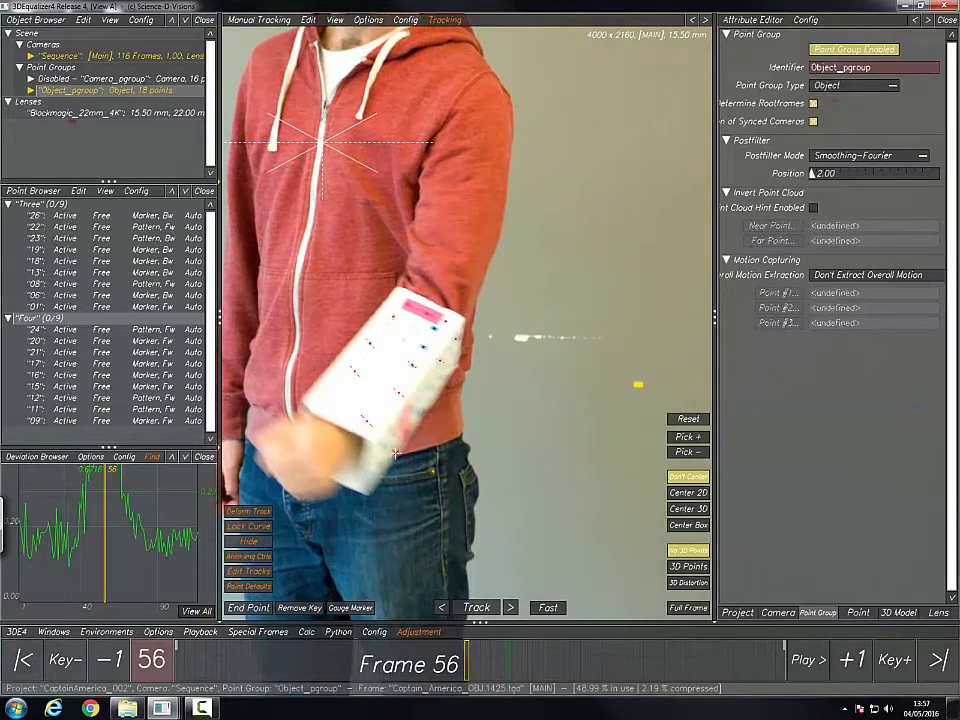
pyautogui.scroll(1, 380, 451)
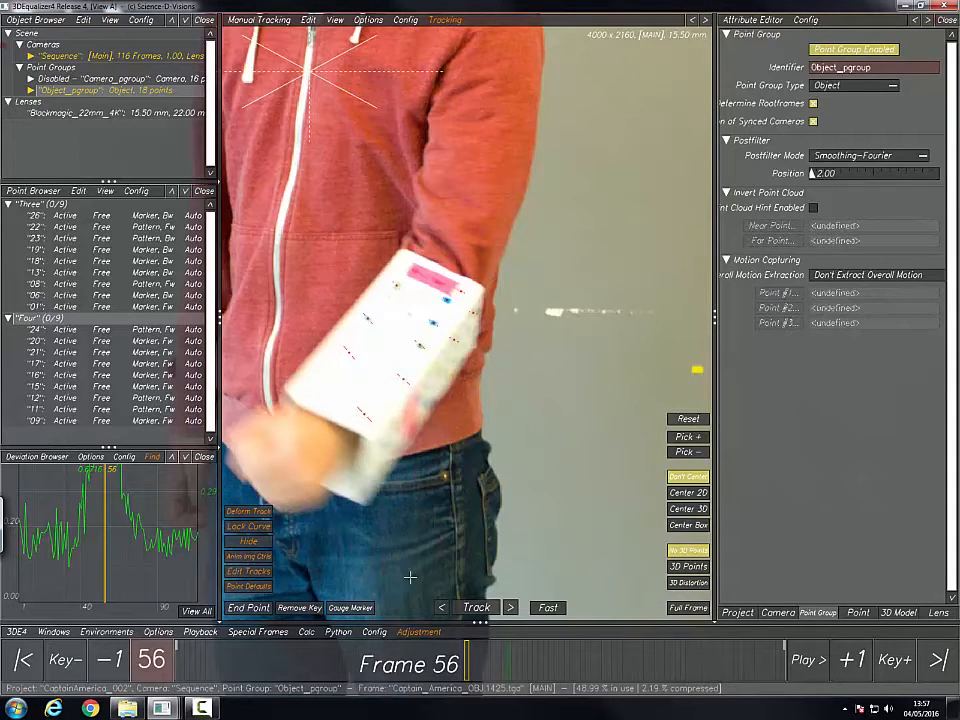
pyautogui.moveTo(466, 659)
pyautogui.mouseDown()
pyautogui.moveTo(451, 662)
pyautogui.moveTo(540, 662)
pyautogui.mouseUp()
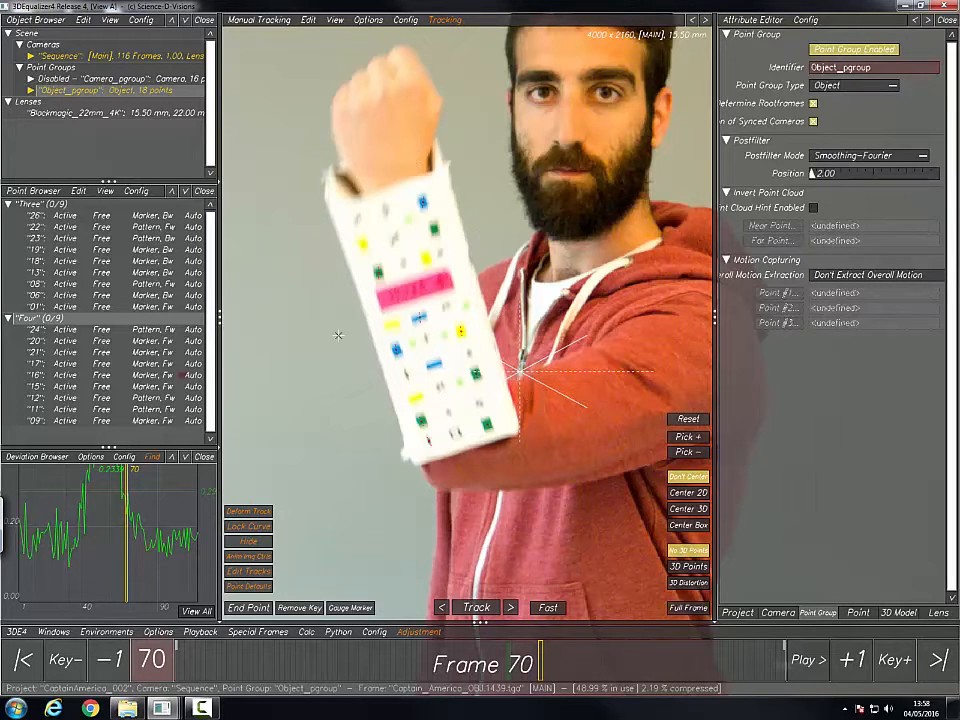
pyautogui.moveTo(541, 675); pyautogui.dragTo(70, 690)
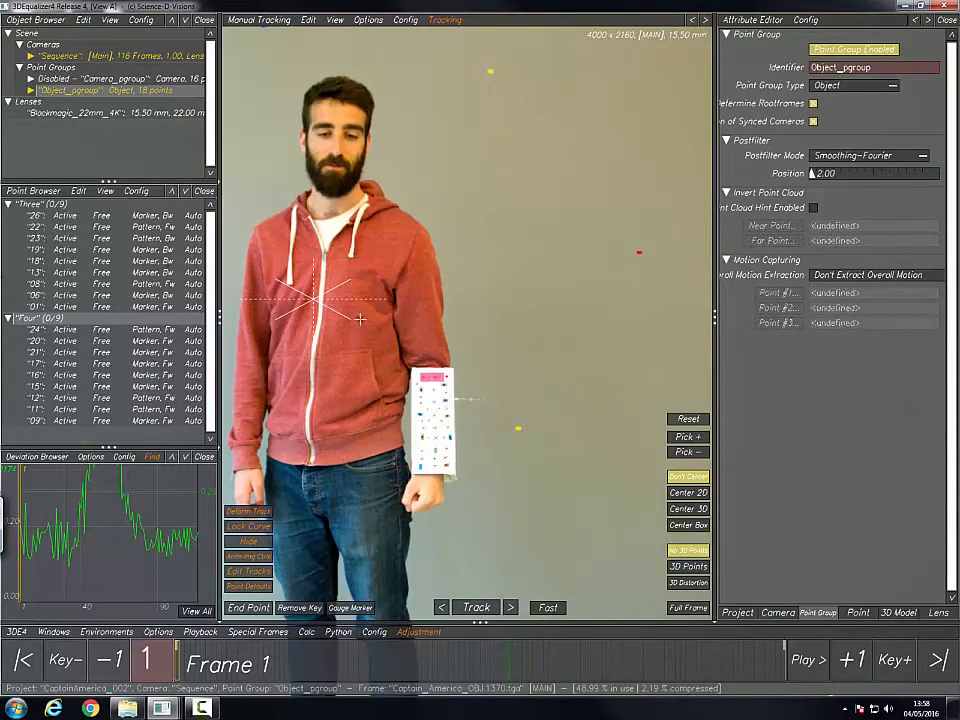
# Step: Calculate everything from scratch, inspect the object's solved motion path and point cloud in 3D, and accept the result
pyautogui.hotkey('alt', 'c')
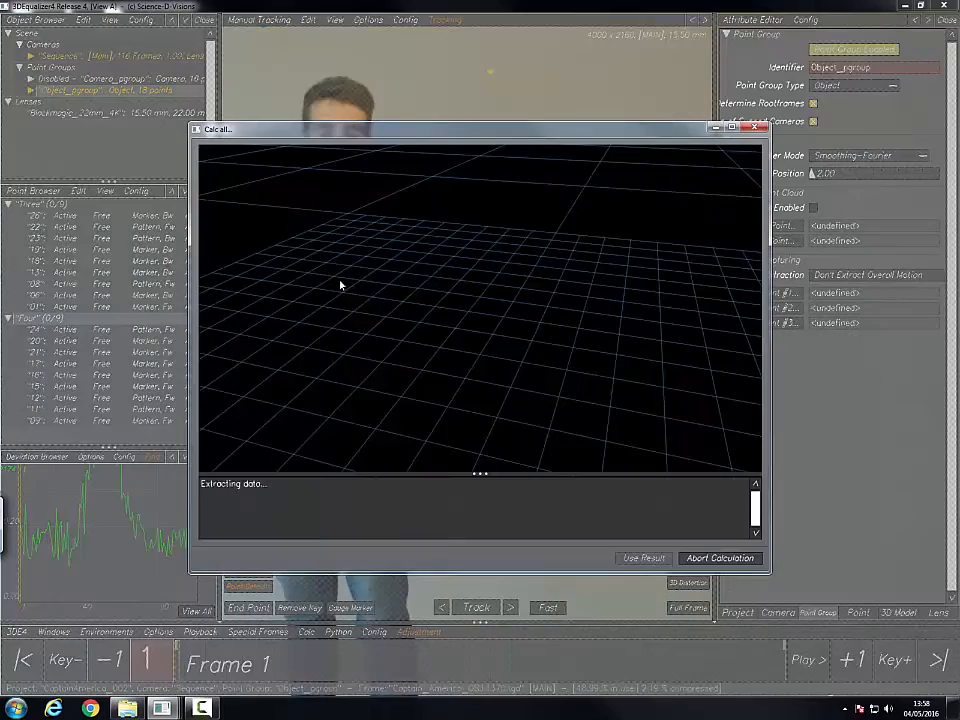
pyautogui.moveTo(545, 377); pyautogui.dragTo(631, 321)
pyautogui.moveTo(631, 321); pyautogui.dragTo(543, 349, button='middle')
pyautogui.moveTo(586, 357); pyautogui.dragTo(294, 306)
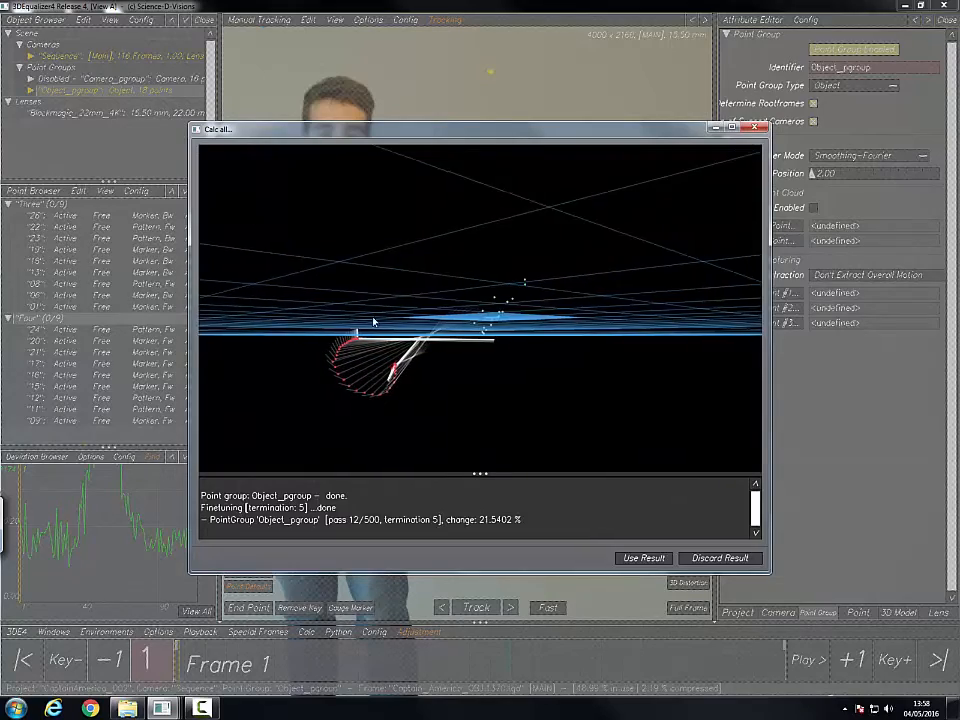
pyautogui.moveTo(373, 322)
pyautogui.mouseDown()
pyautogui.moveTo(379, 396)
pyautogui.moveTo(476, 459)
pyautogui.moveTo(544, 476)
pyautogui.moveTo(478, 357)
pyautogui.moveTo(604, 354)
pyautogui.moveTo(639, 339)
pyautogui.moveTo(556, 326)
pyautogui.moveTo(376, 336)
pyautogui.moveTo(356, 326)
pyautogui.mouseUp()
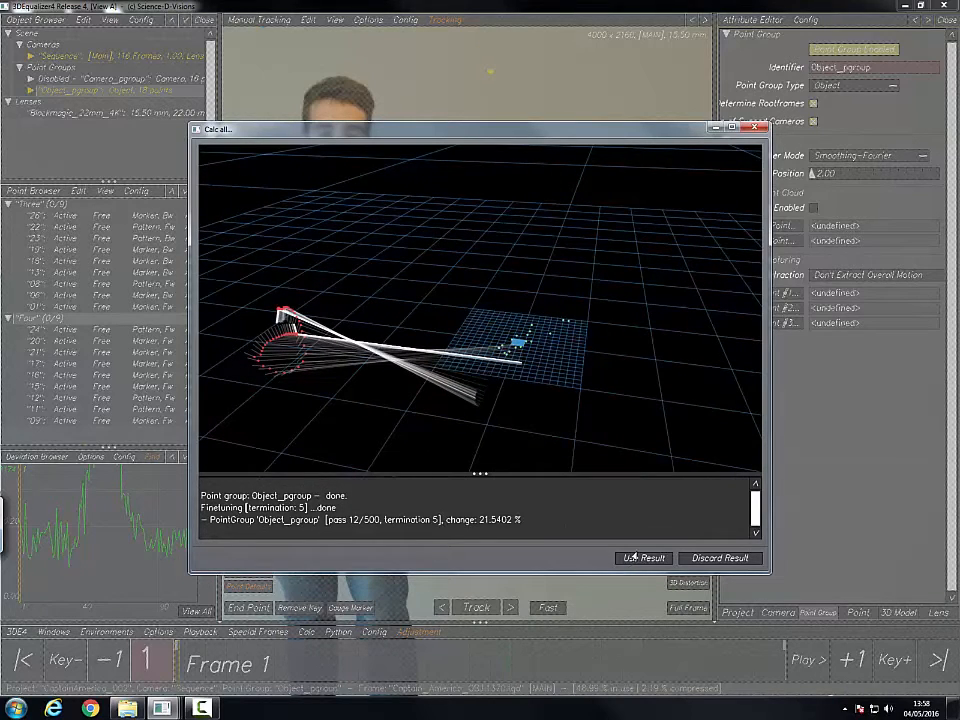
pyautogui.click(633, 557)
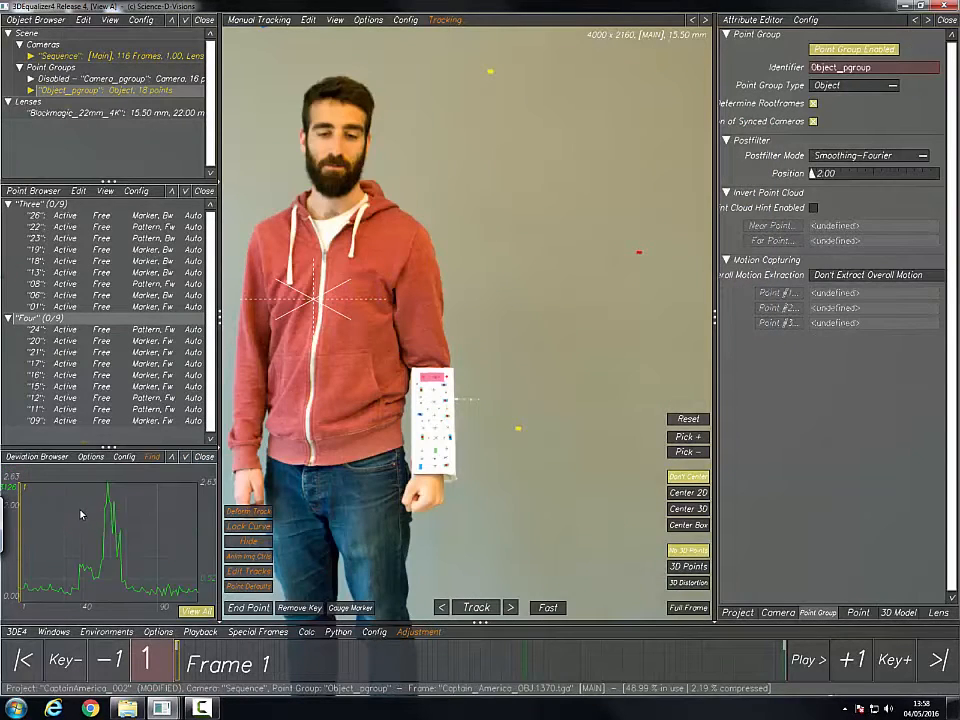
# Step: Examine the full deviation curve of the new solve, including its peak during the arm swing
pyautogui.moveTo(111, 538); pyautogui.dragTo(89, 528, button='middle')
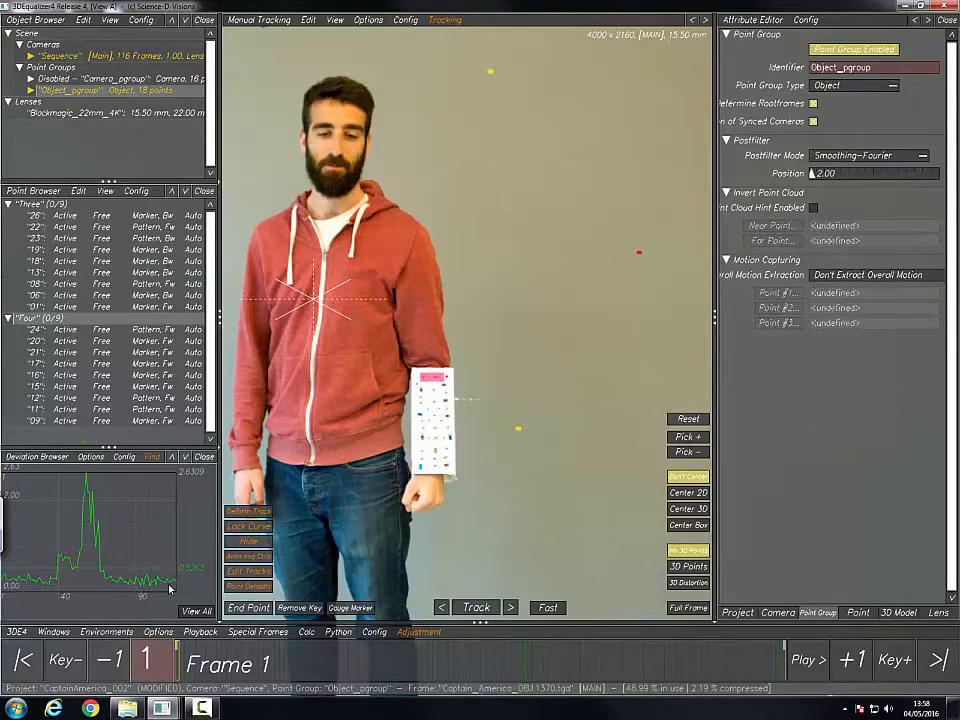
pyautogui.moveTo(130, 530); pyautogui.dragTo(101, 523, button='middle')
pyautogui.scroll(-1, 144, 541)
pyautogui.moveTo(101, 523); pyautogui.dragTo(100, 518, button='right')
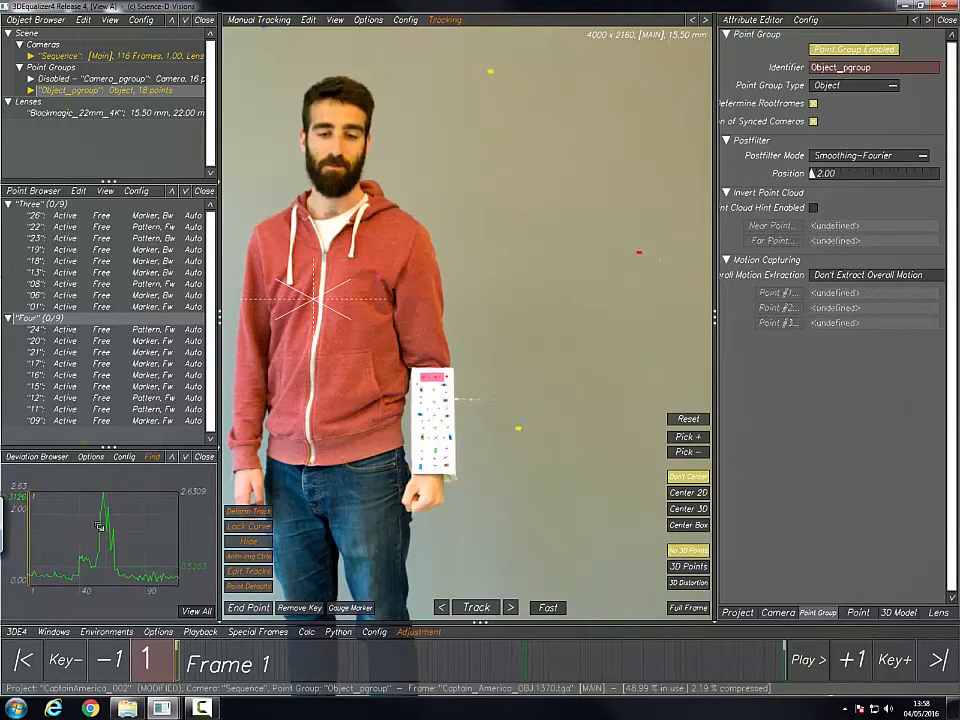
pyautogui.moveTo(100, 518); pyautogui.dragTo(97, 514, button='middle')
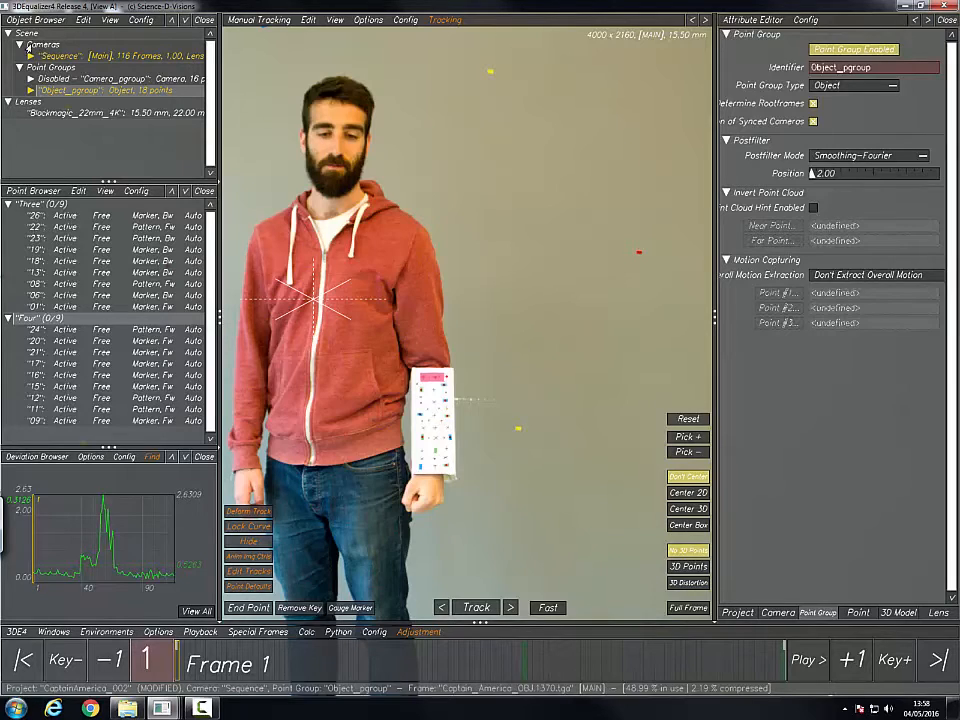
# Step: Add two new reference cameras to the scene
pyautogui.rightClick(116, 58)
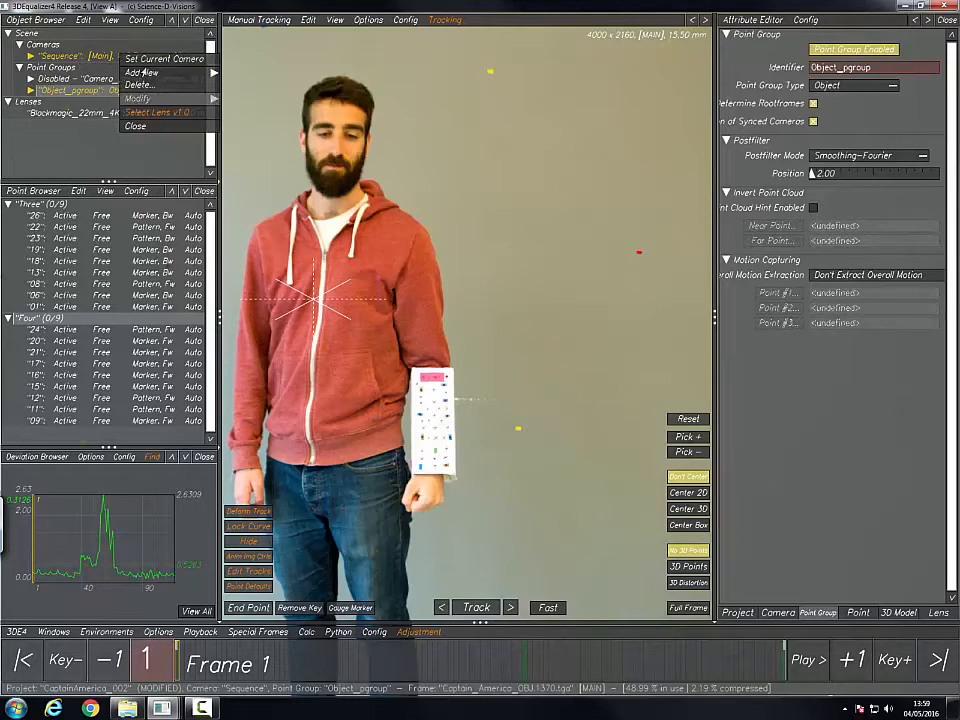
pyautogui.moveTo(143, 74)
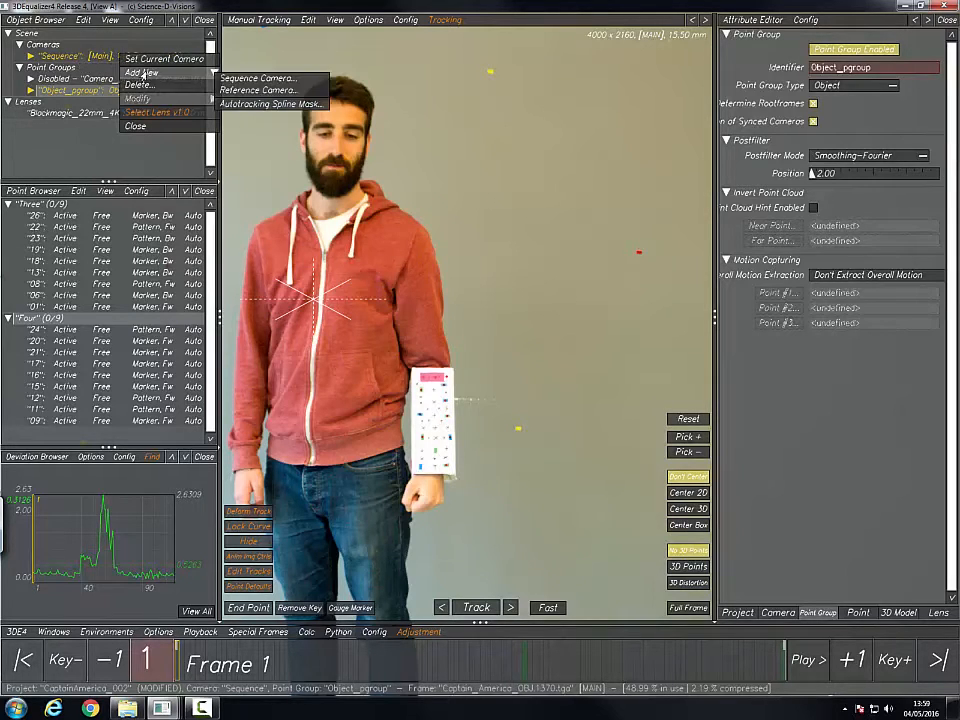
pyautogui.click(240, 90)
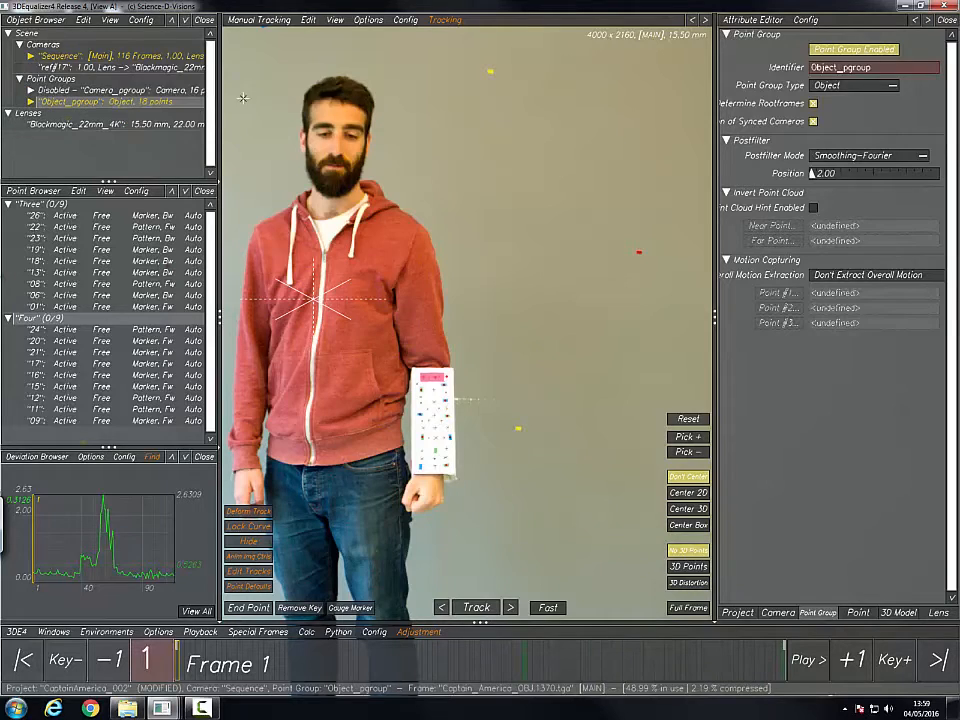
pyautogui.rightClick(92, 70)
pyautogui.moveTo(140, 88)
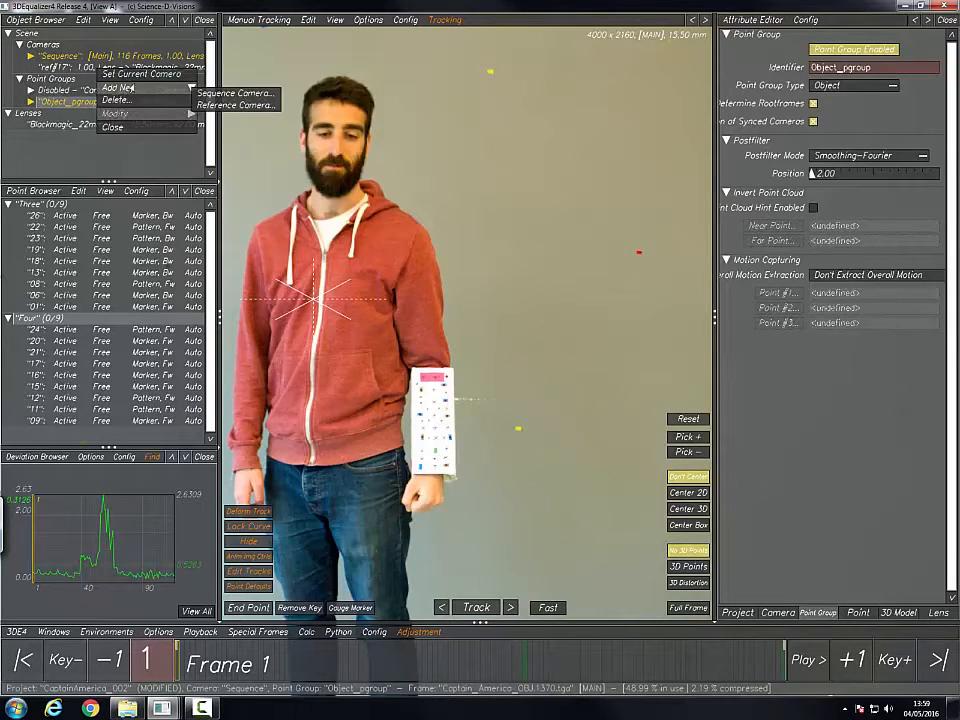
pyautogui.click(205, 106)
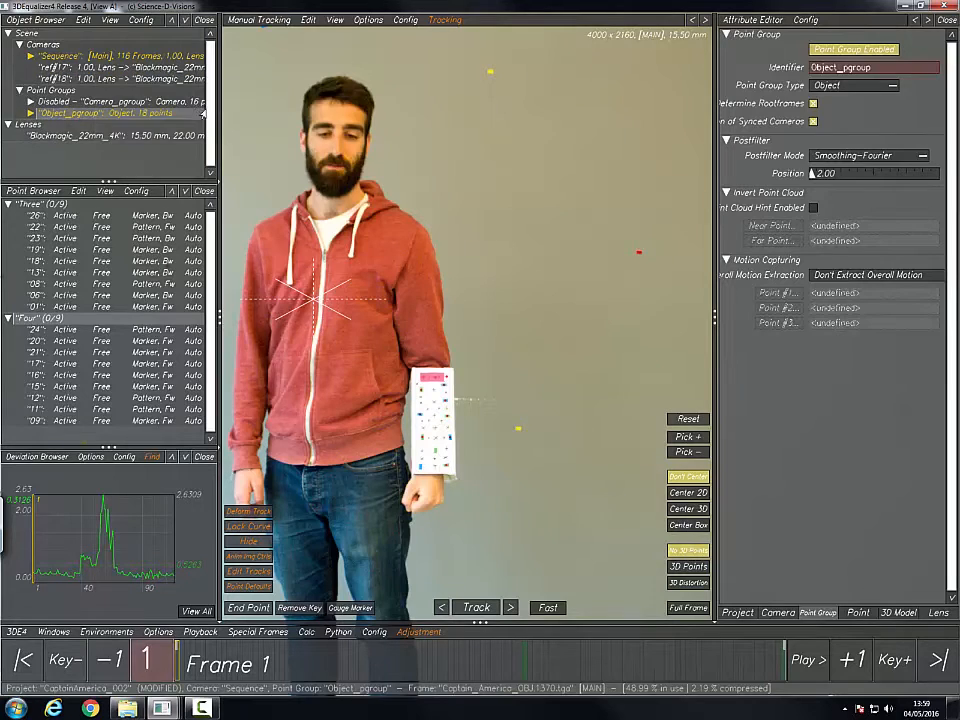
# Step: Load Arm_003.jpg from the Reference_Images folder as the first reference camera's footage and fit the image to the view
pyautogui.click(65, 66)
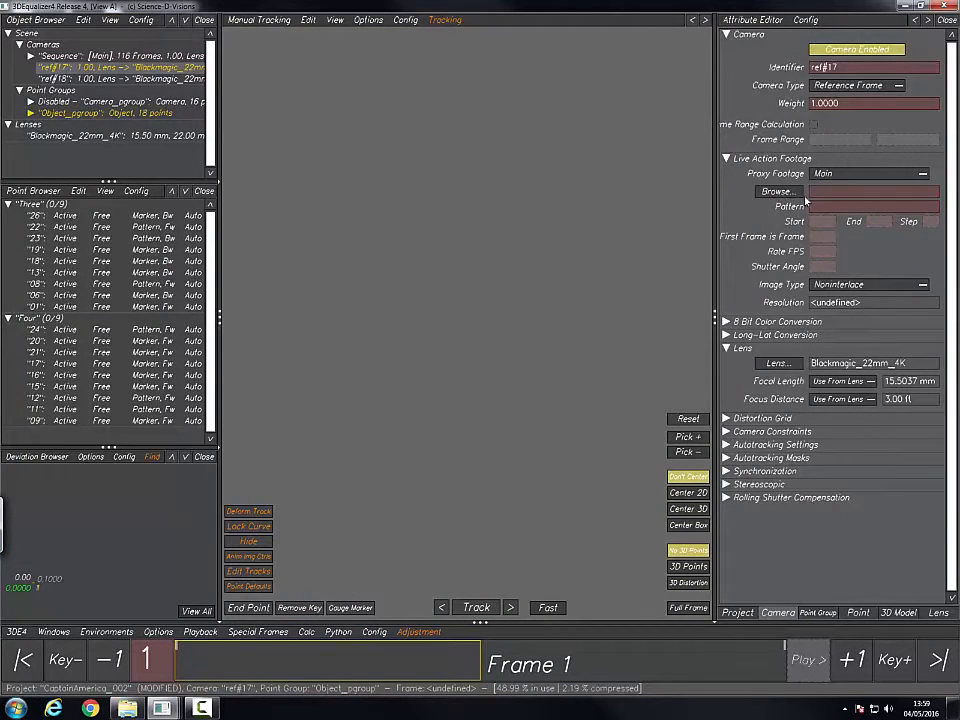
pyautogui.click(775, 190)
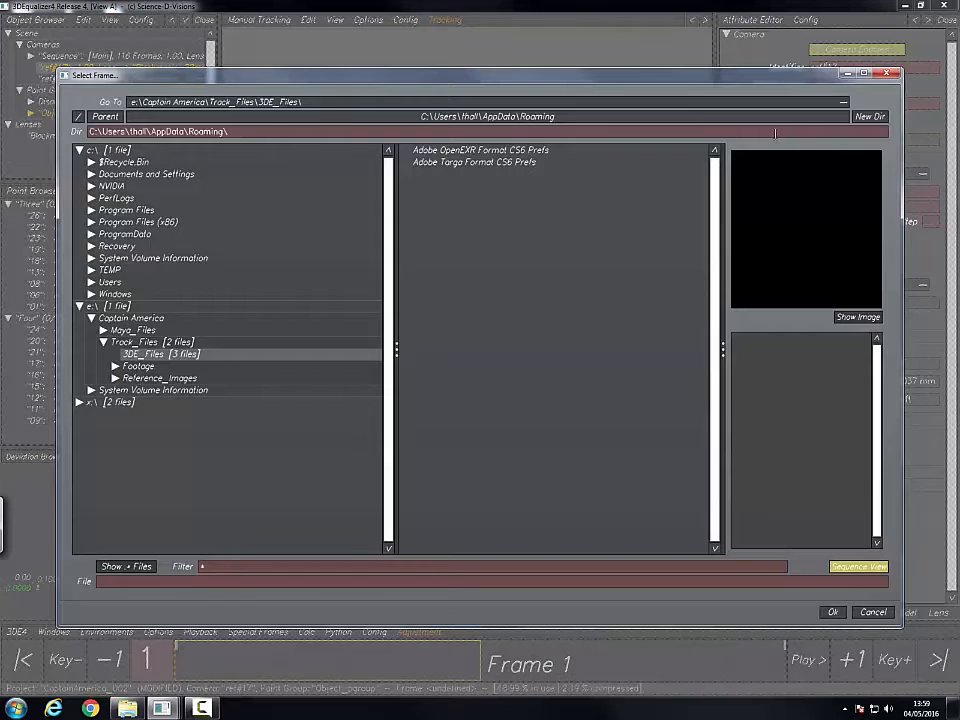
pyautogui.click(147, 355)
pyautogui.click(160, 378)
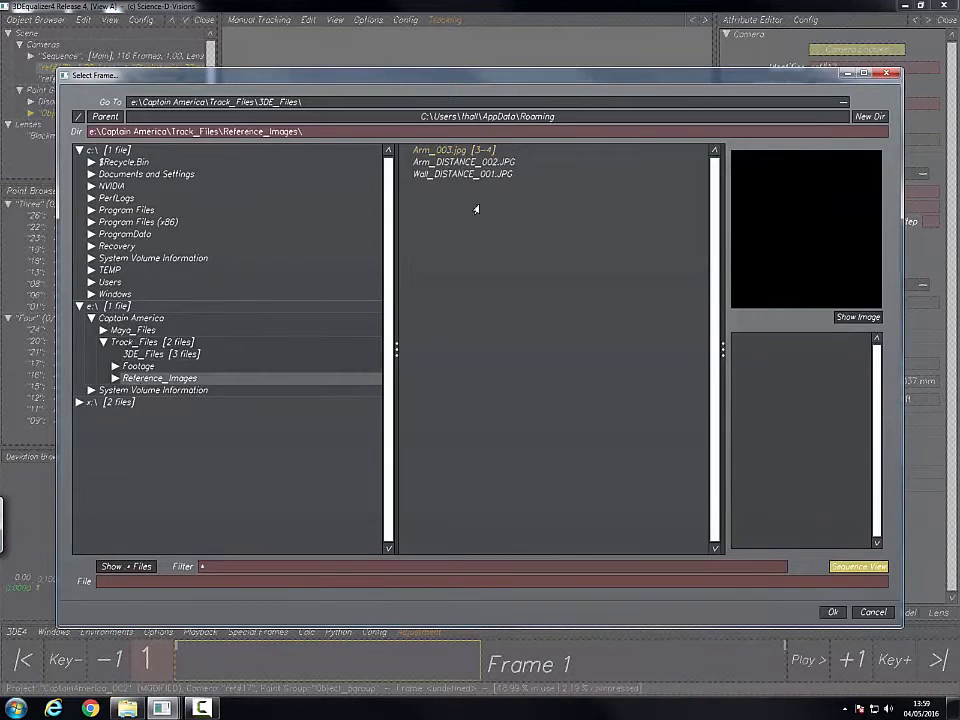
pyautogui.click(840, 567)
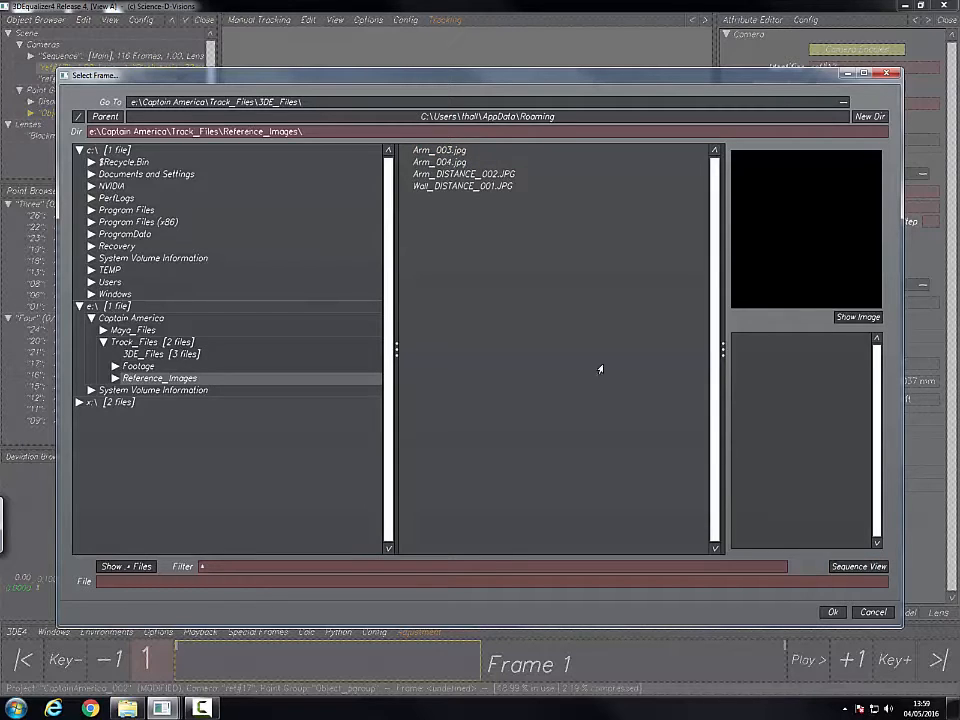
pyautogui.click(435, 152)
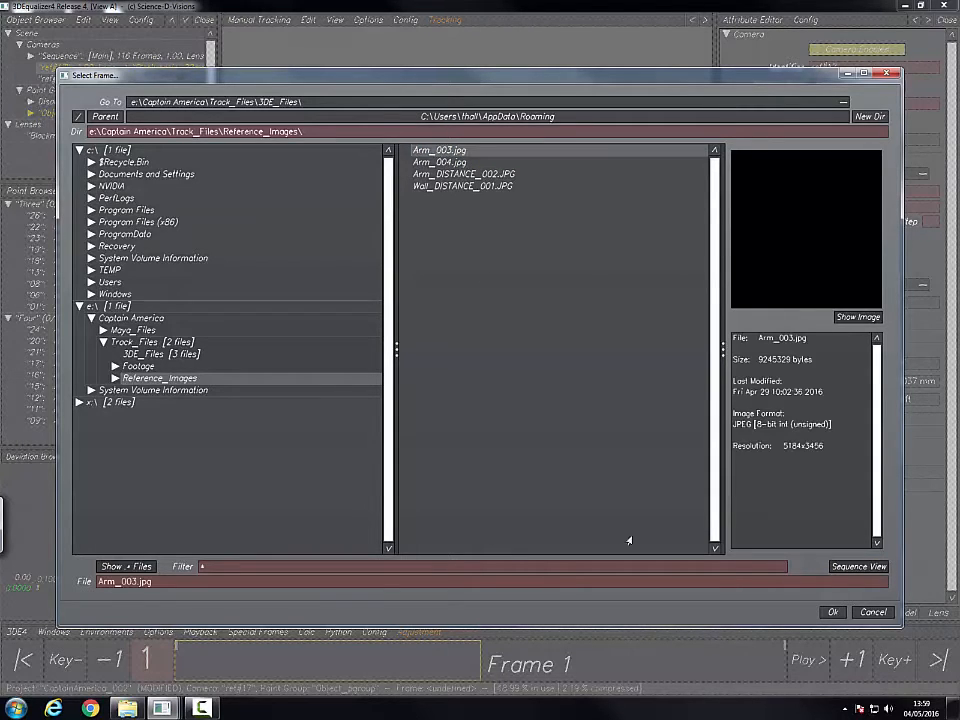
pyautogui.click(832, 612)
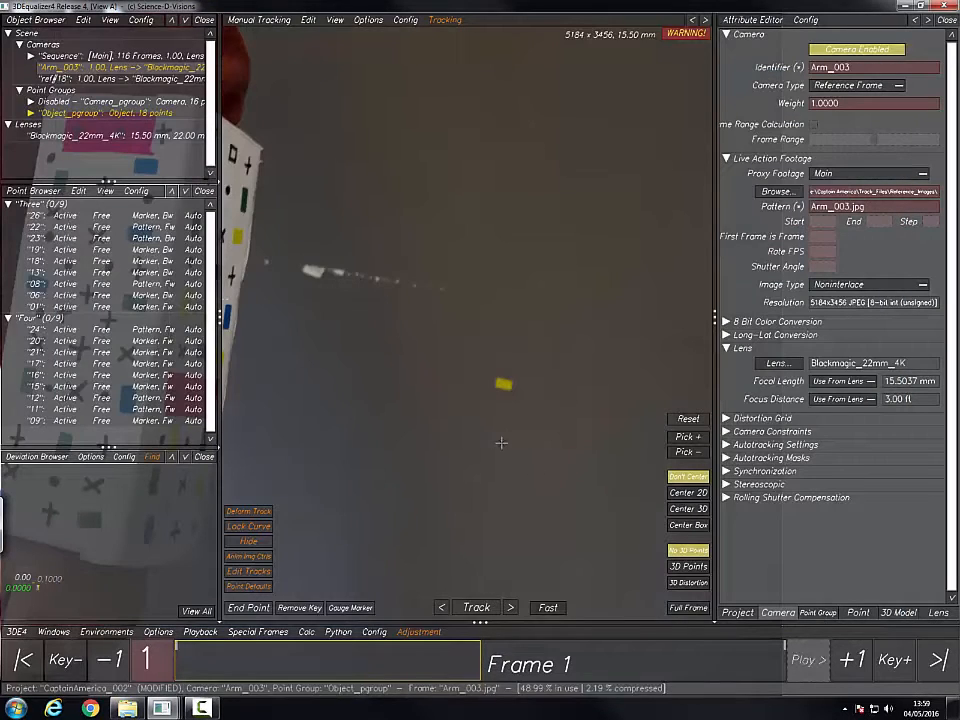
pyautogui.press('f')
# Step: Load Arm_004.jpg from the Reference_Images folder as the second reference camera's footage
pyautogui.click(135, 79)
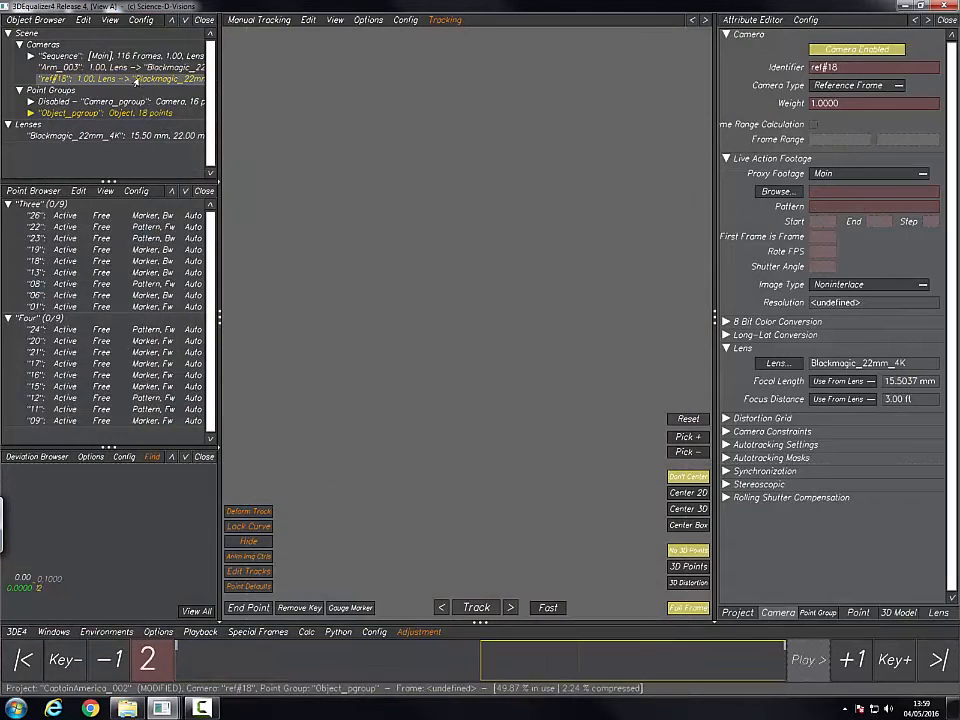
pyautogui.click(777, 191)
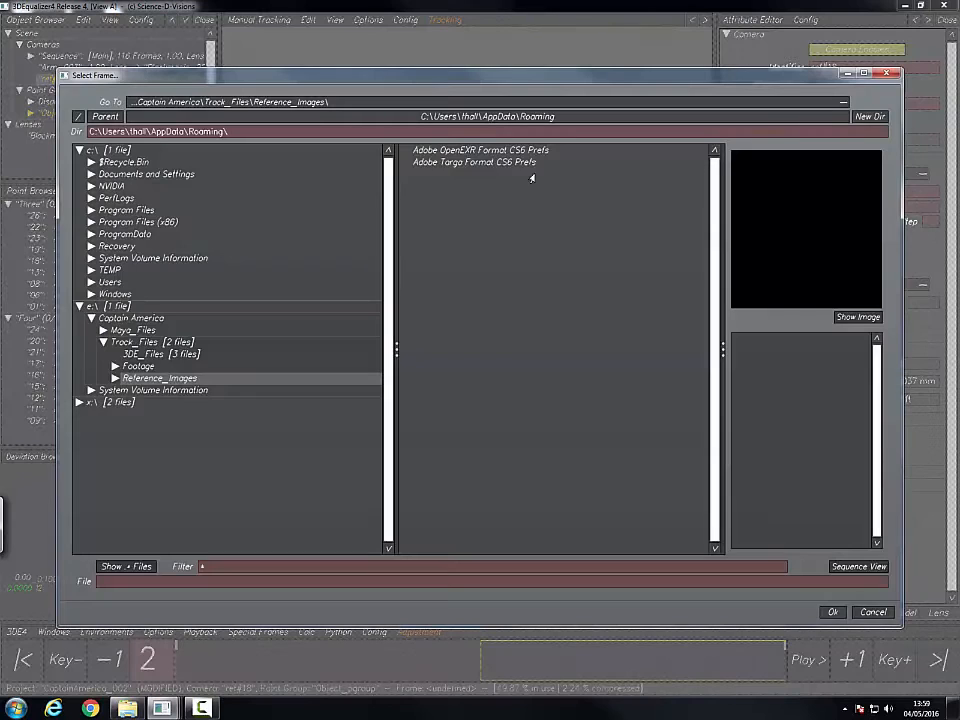
pyautogui.click(160, 379)
pyautogui.click(440, 162)
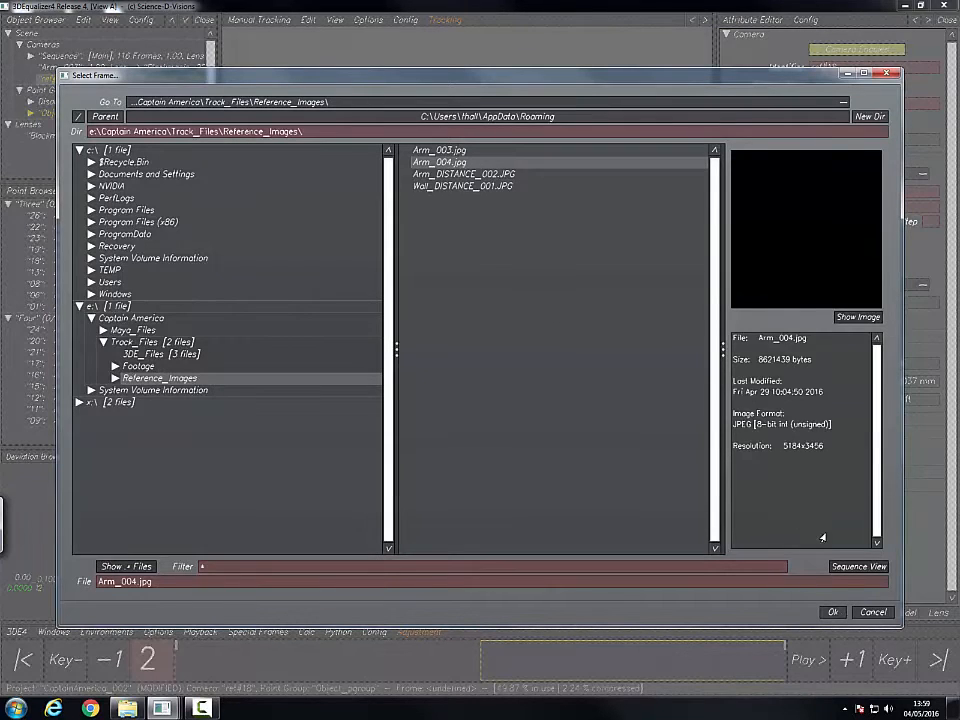
pyautogui.click(833, 613)
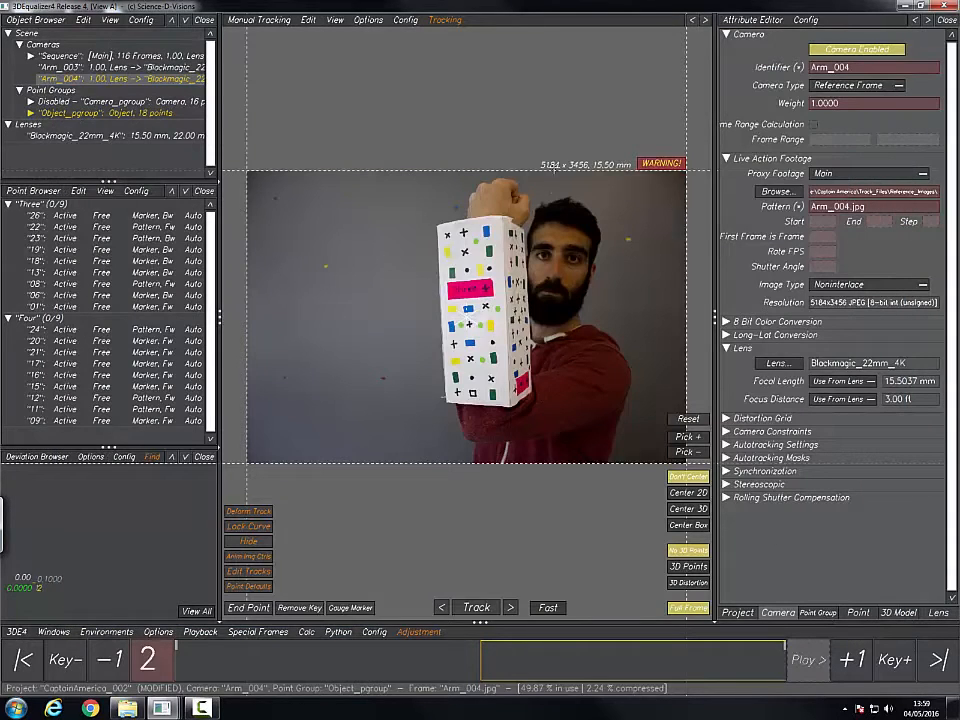
# Step: Widen the object browser and check the lens assigned to the Sequence, Arm_003 and Arm_004 cameras, viewing the Arm_003 image
pyautogui.click(100, 67)
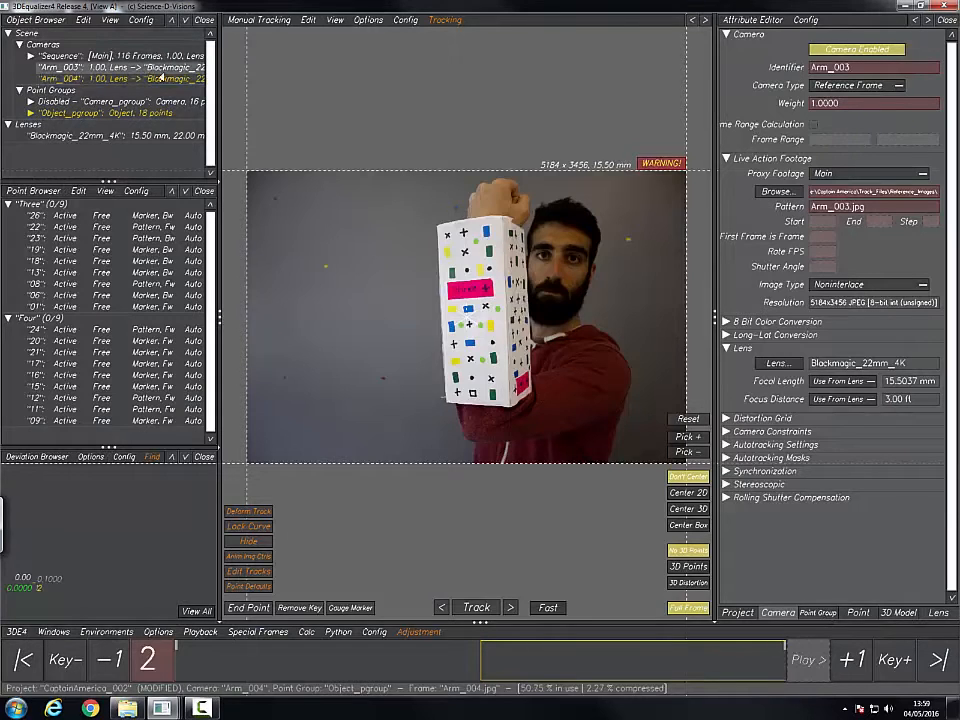
pyautogui.moveTo(602, 172); pyautogui.dragTo(659, 146, button='middle')
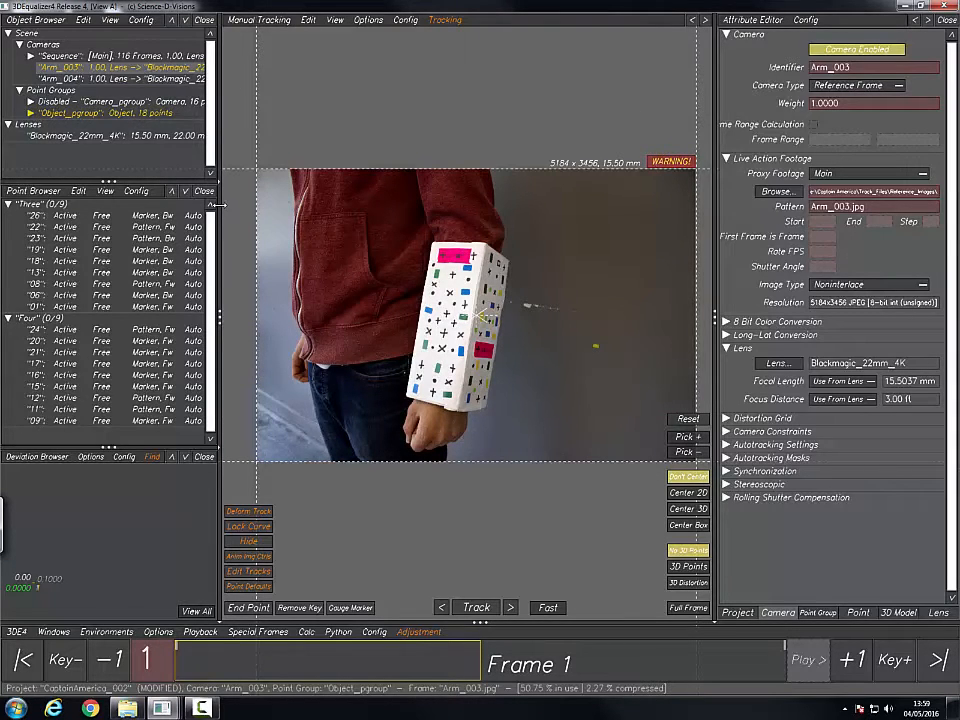
pyautogui.moveTo(218, 204); pyautogui.dragTo(265, 209)
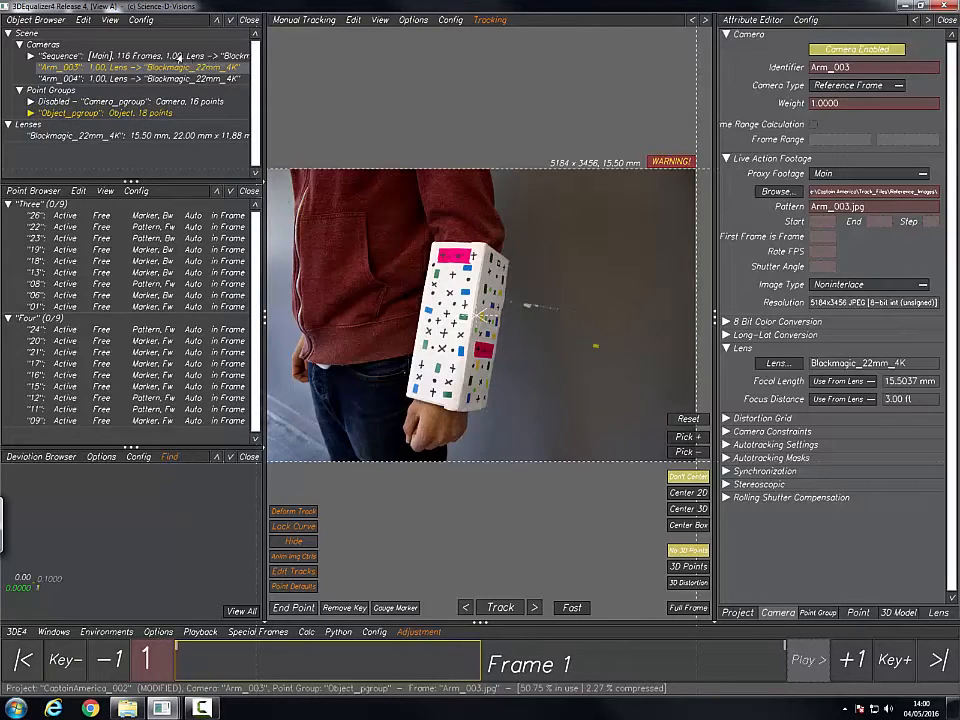
pyautogui.click(175, 56)
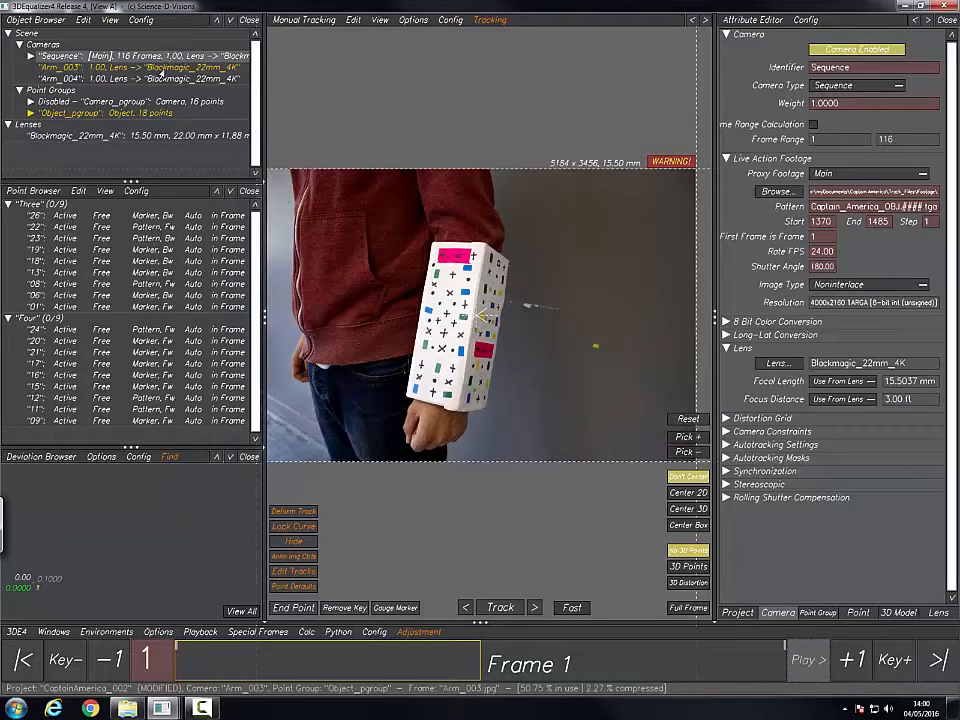
pyautogui.click(120, 66)
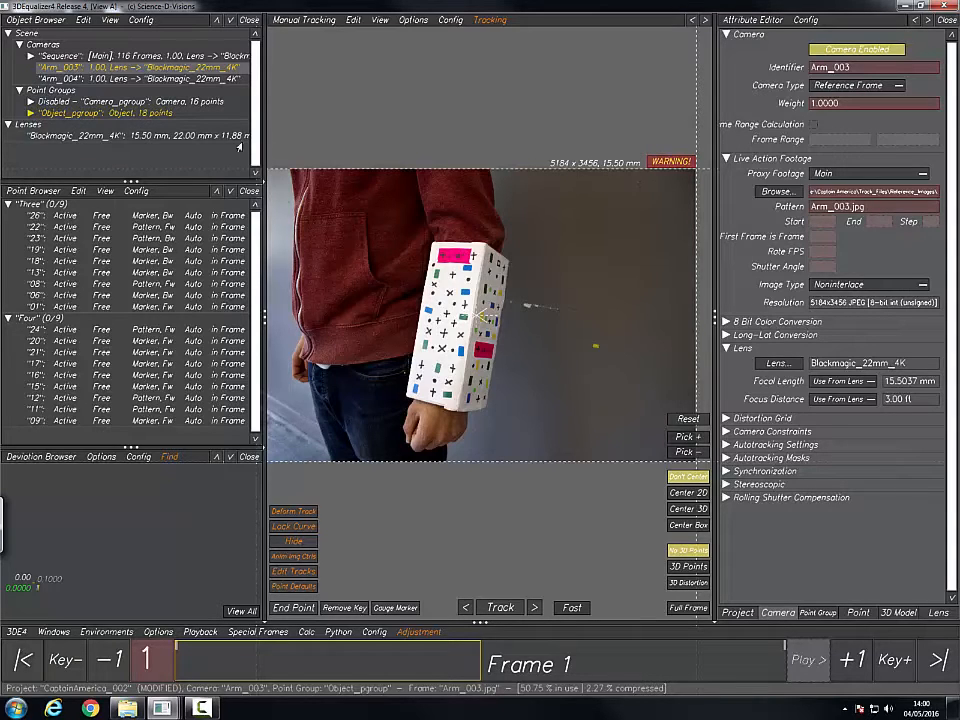
pyautogui.moveTo(496, 283); pyautogui.dragTo(542, 279, button='middle')
pyautogui.scroll(-1, 537, 270)
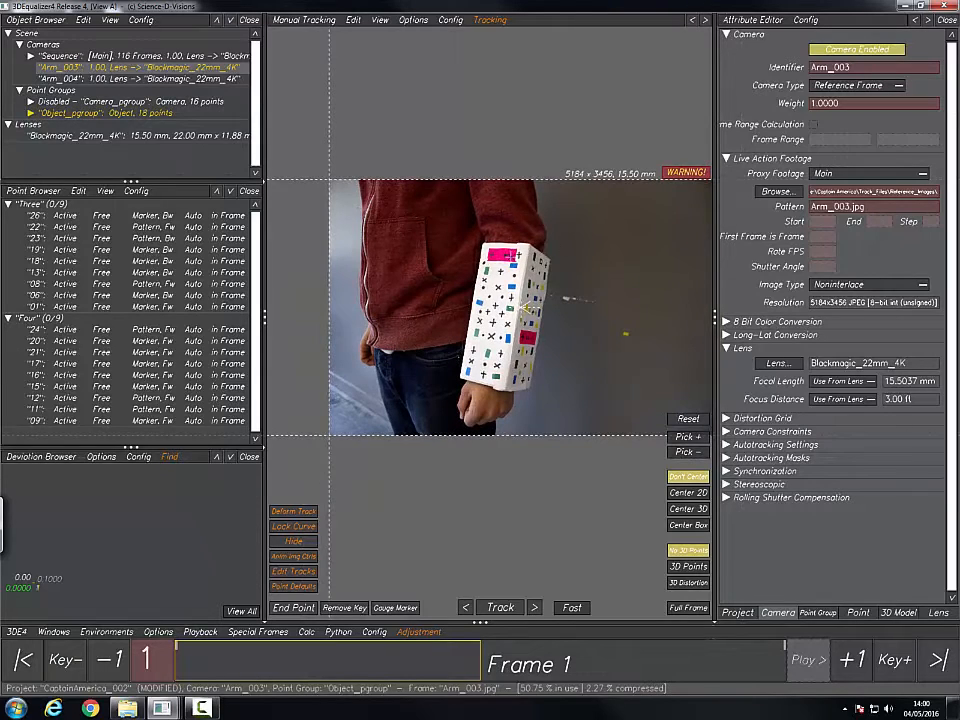
pyautogui.scroll(1, 483, 203)
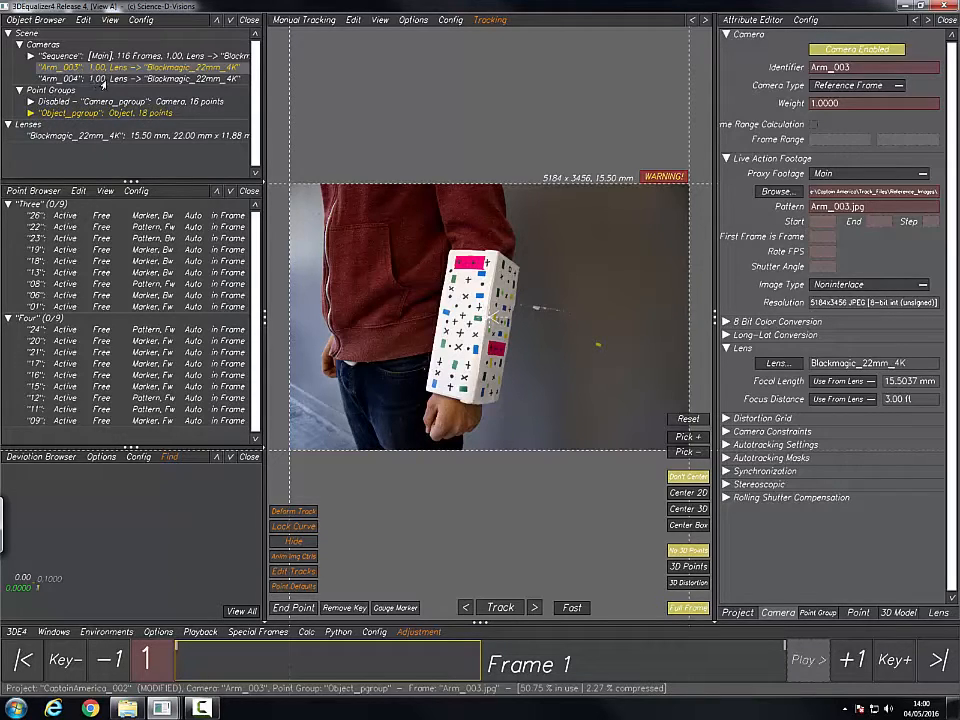
pyautogui.click(114, 77)
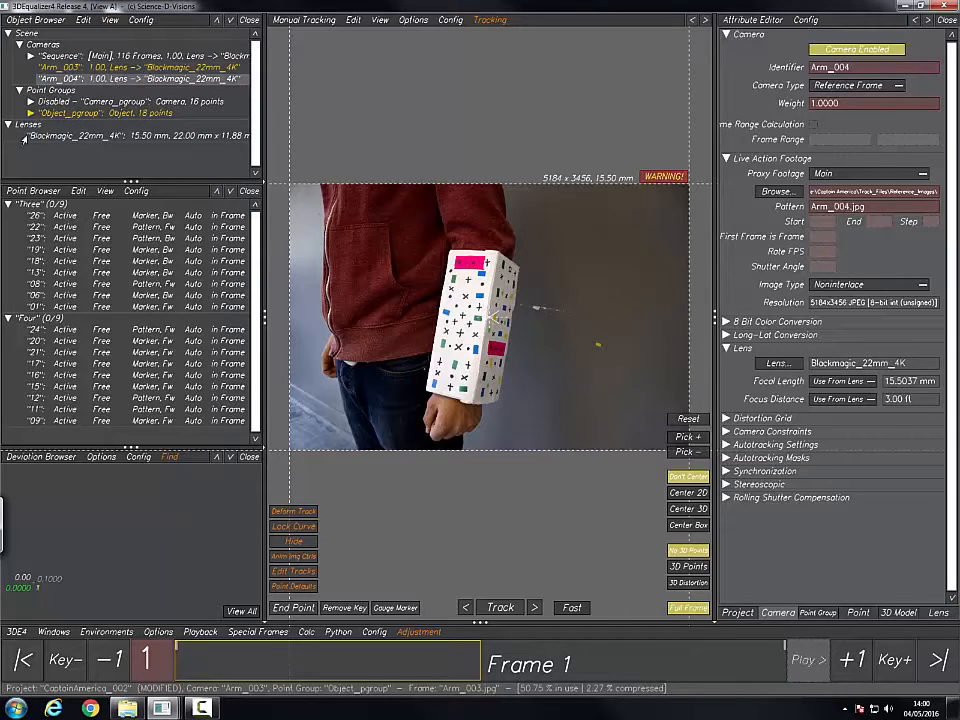
# Step: Add a new lens to the scene's lenses and open its attributes with the identifier ready for editing
pyautogui.rightClick(36, 126)
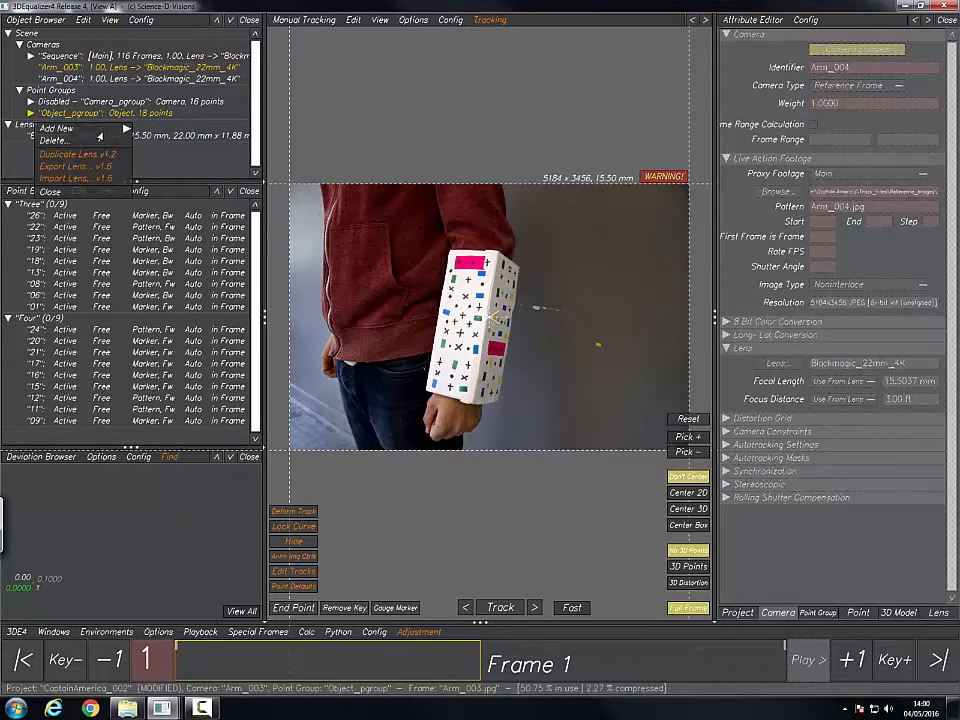
pyautogui.moveTo(126, 129)
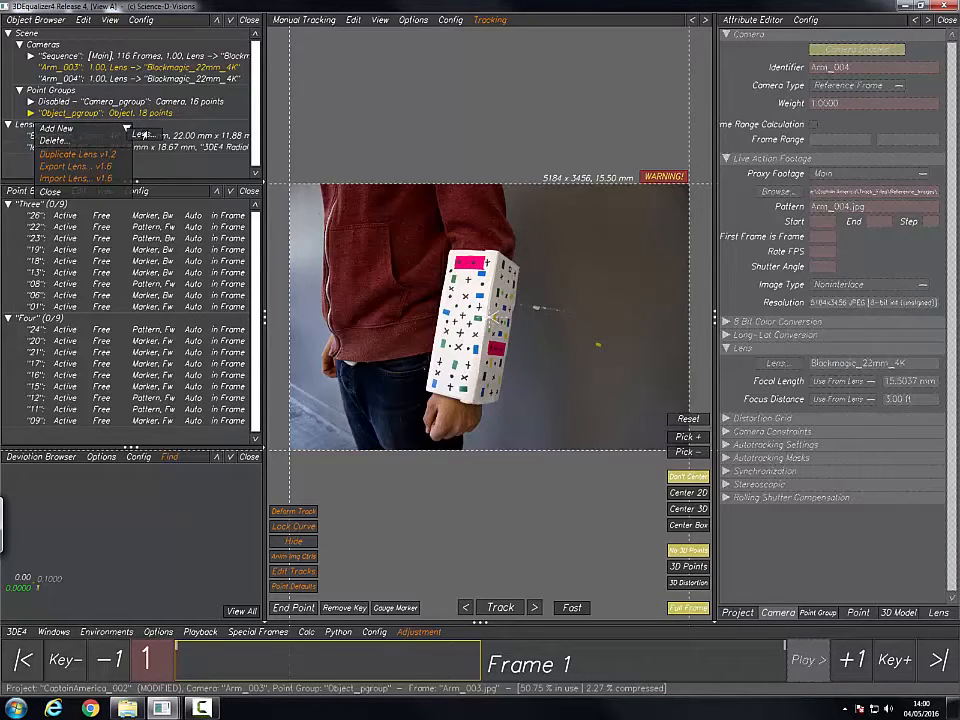
pyautogui.click(152, 133)
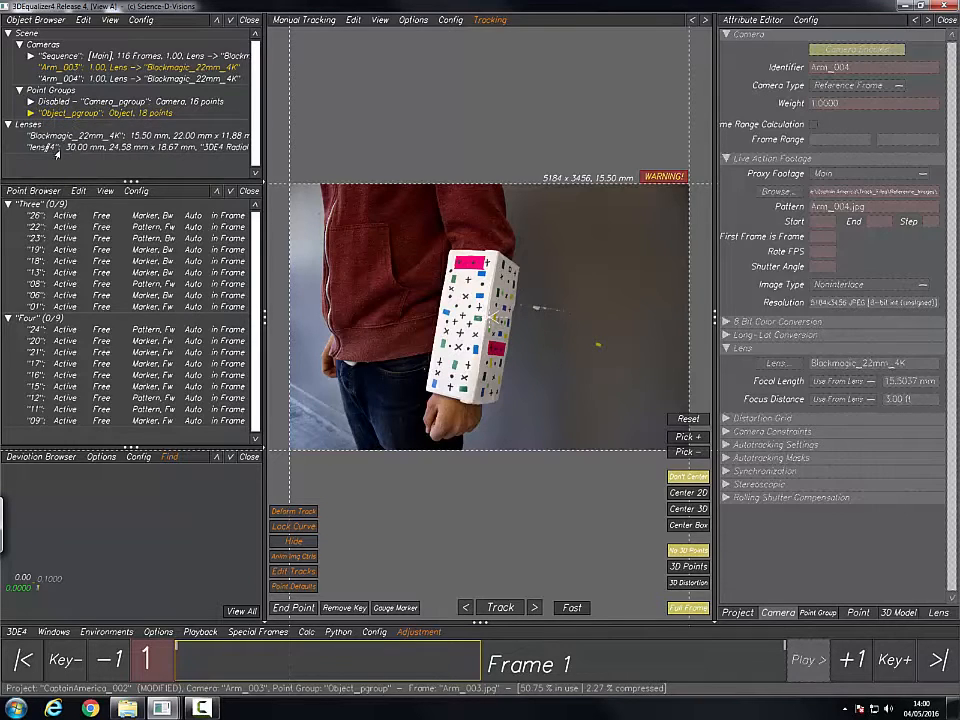
pyautogui.click(44, 147)
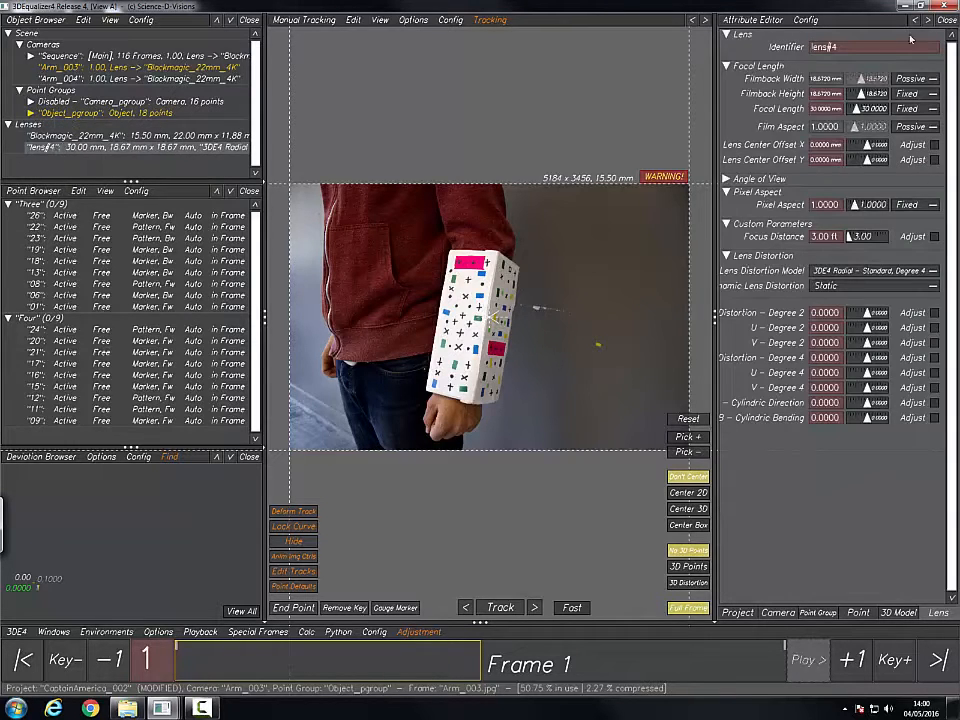
pyautogui.click(871, 47)
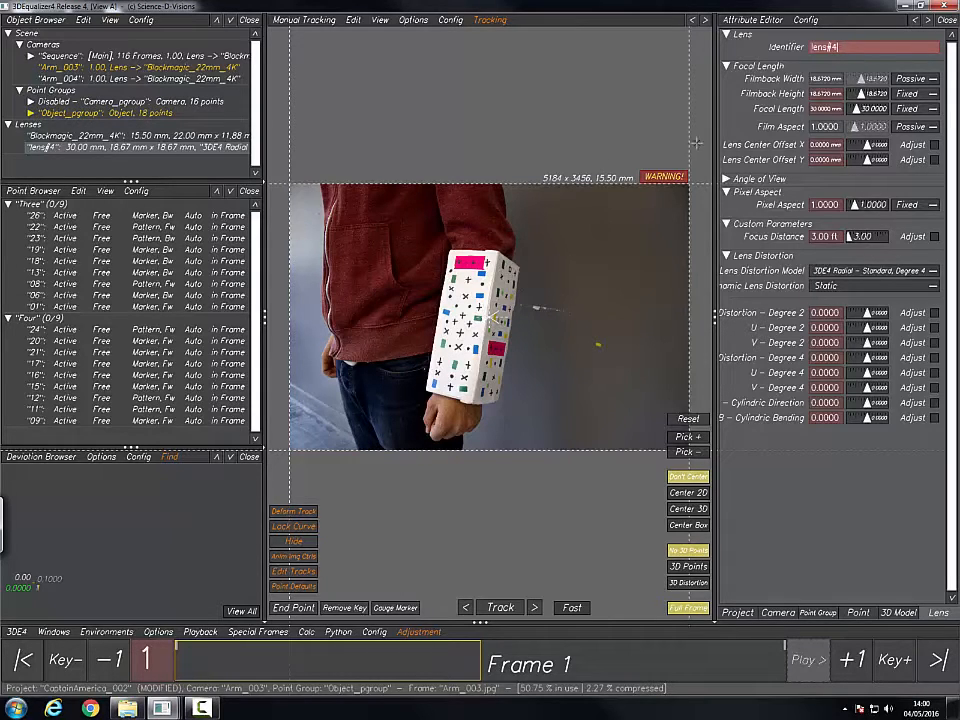
pyautogui.moveTo(598, 189); pyautogui.dragTo(571, 187, button='right')
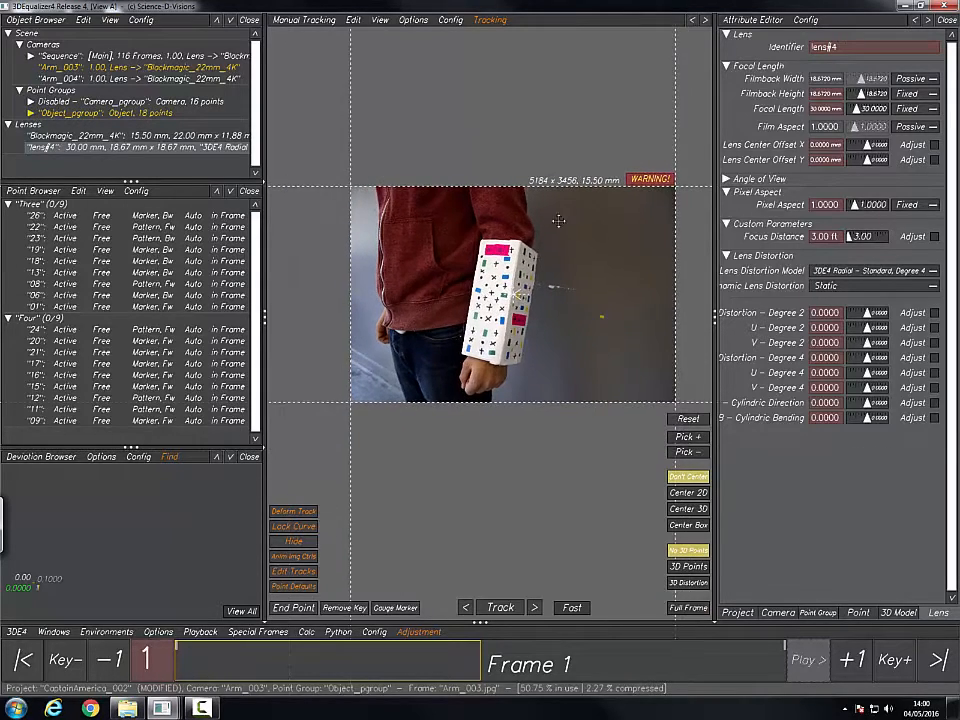
pyautogui.moveTo(545, 217); pyautogui.dragTo(514, 229, button='middle')
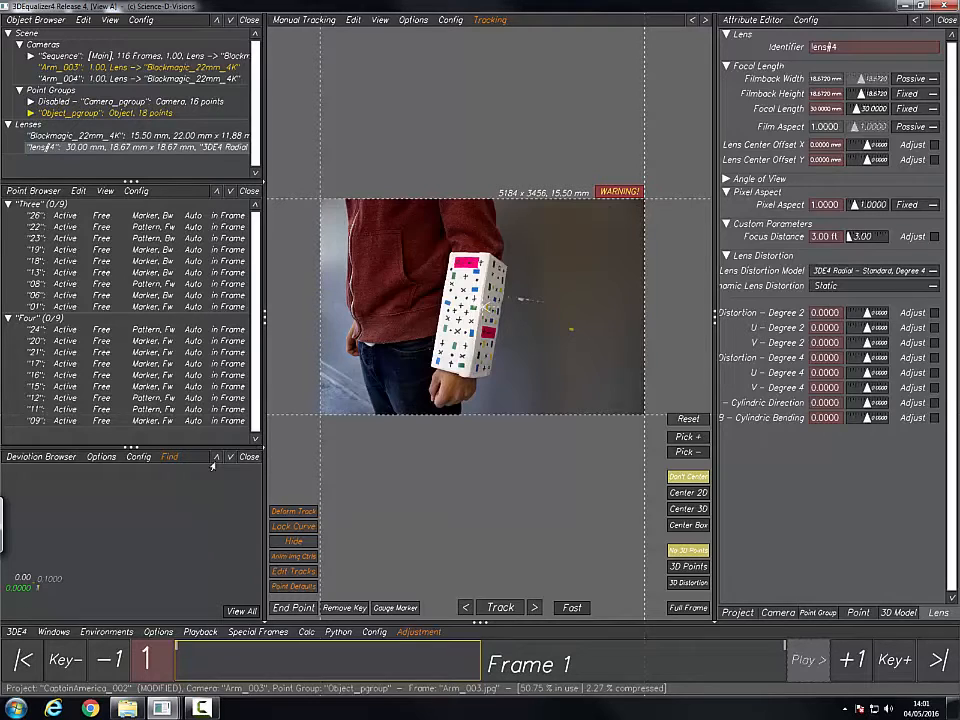
pyautogui.scroll(1, 320, 393)
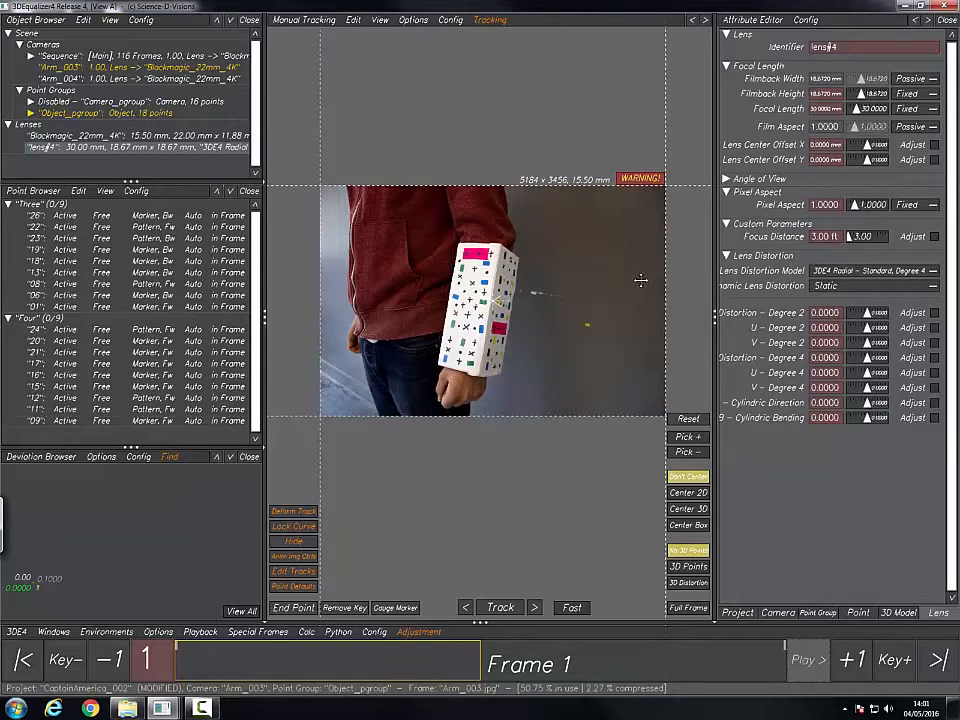
pyautogui.moveTo(638, 279); pyautogui.dragTo(621, 290, button='middle')
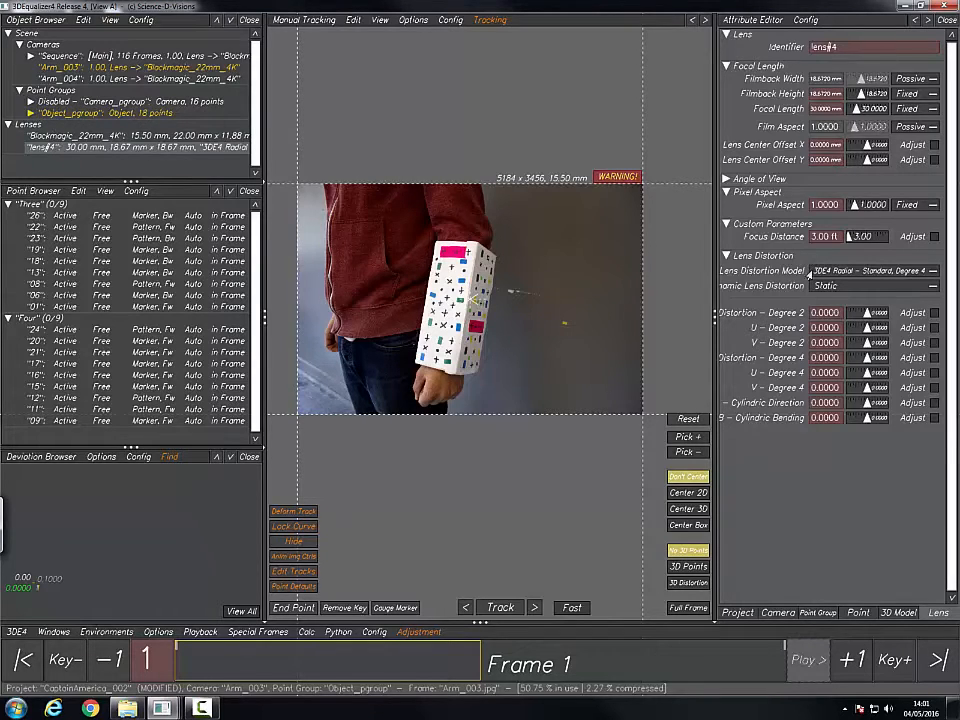
# Step: Switch to Windows Explorer, open Camera_INFO from the Track_Files folder in Notepad, and check the reference camera's model, lens and sensor size
pyautogui.click(128, 710)
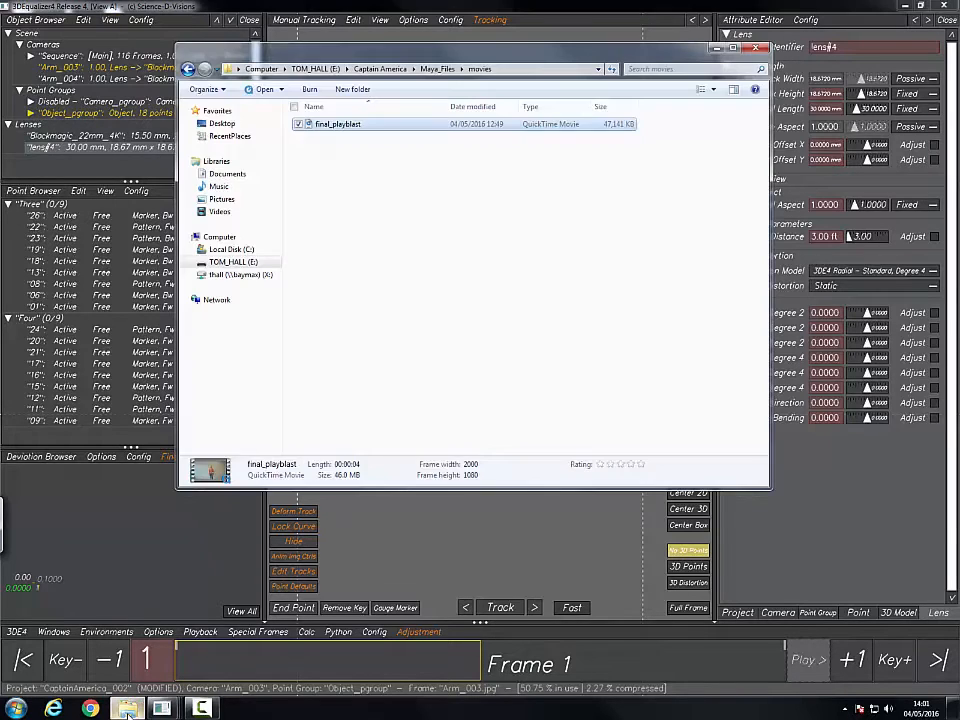
pyautogui.click(362, 240)
pyautogui.click(188, 69)
pyautogui.click(188, 69)
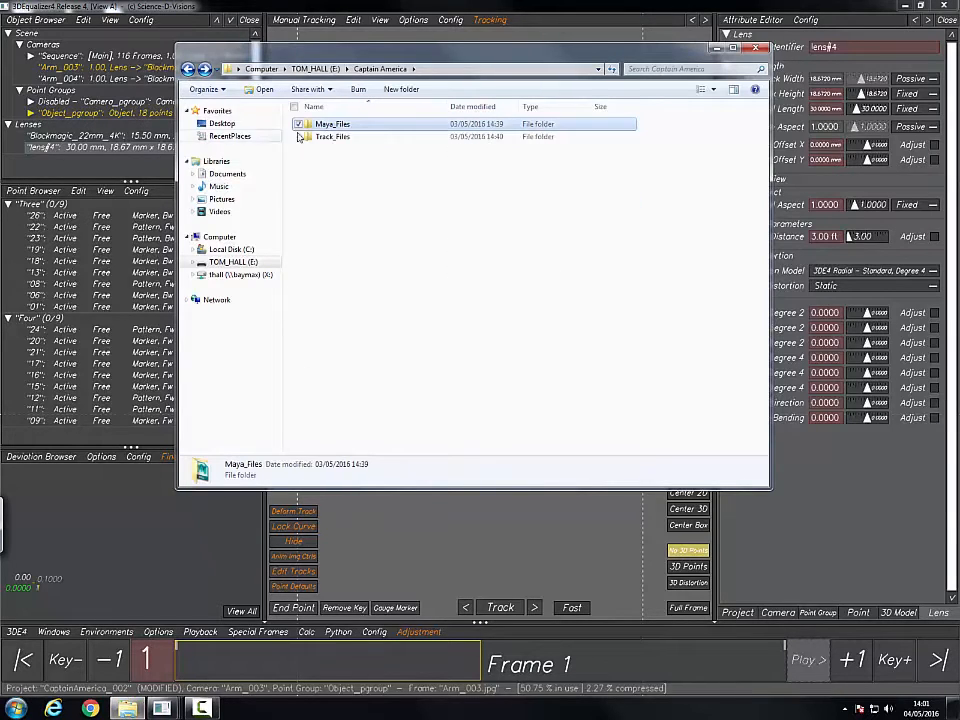
pyautogui.doubleClick(334, 137)
pyautogui.click(358, 163)
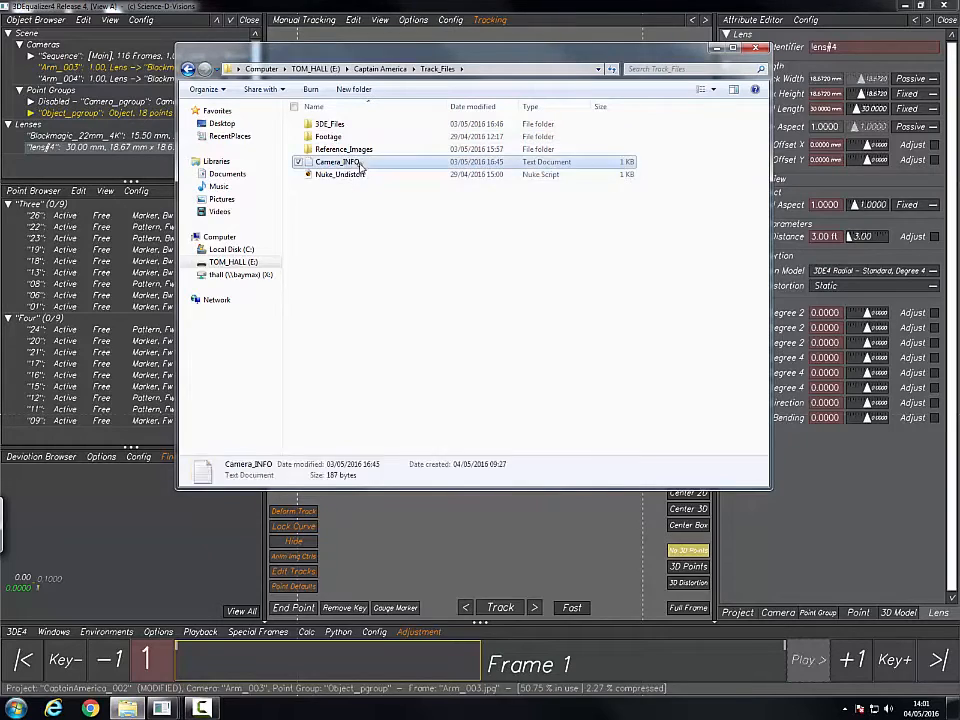
pyautogui.doubleClick(358, 165)
pyautogui.click(718, 48)
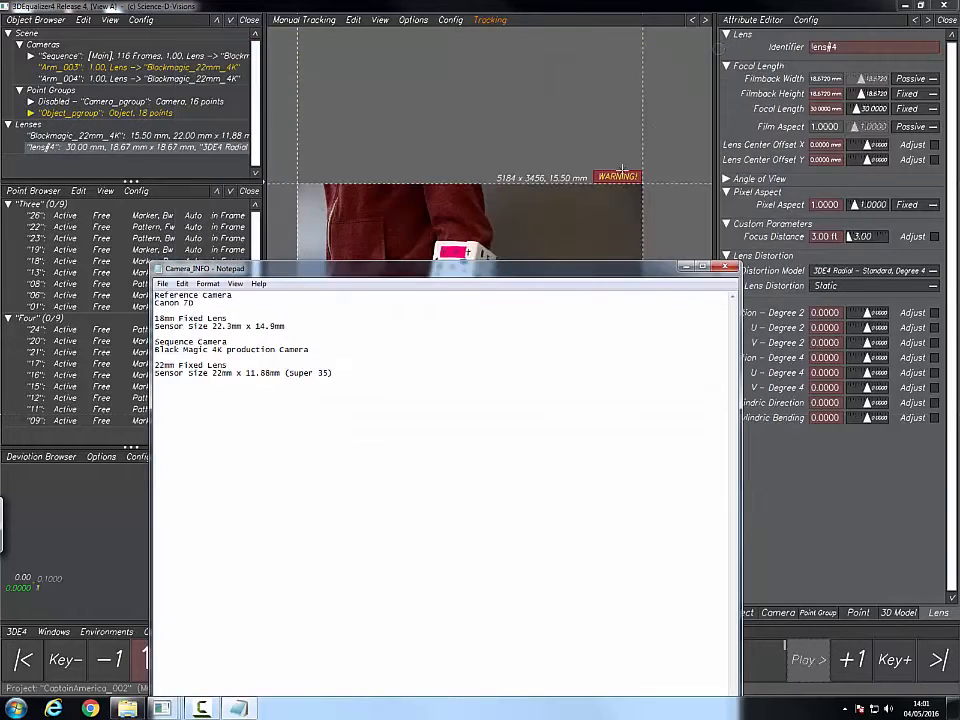
pyautogui.moveTo(340, 268); pyautogui.dragTo(360, 186)
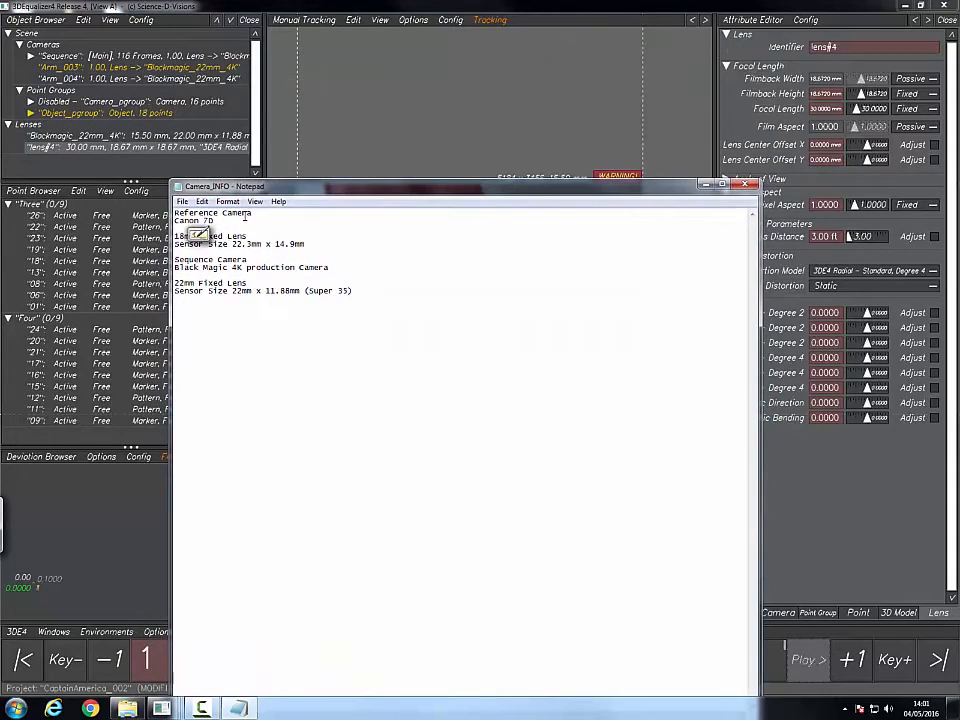
pyautogui.moveTo(217, 290); pyautogui.dragTo(213, 291)
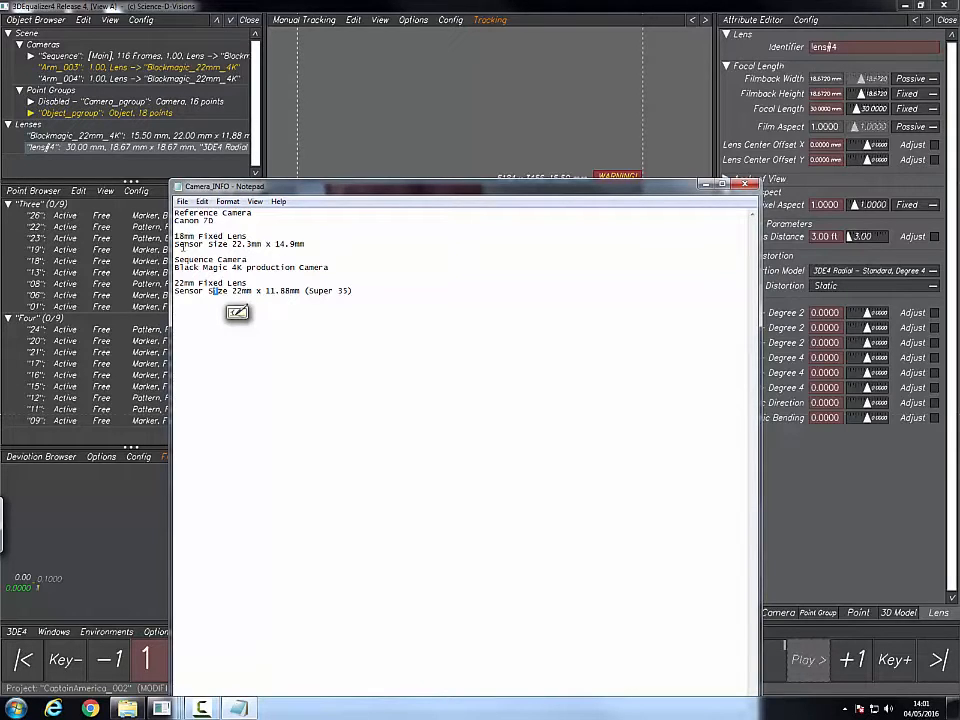
# Step: Return to 3DEqualizer and rename the new lens as Canon7D_18mm
pyautogui.click(690, 90)
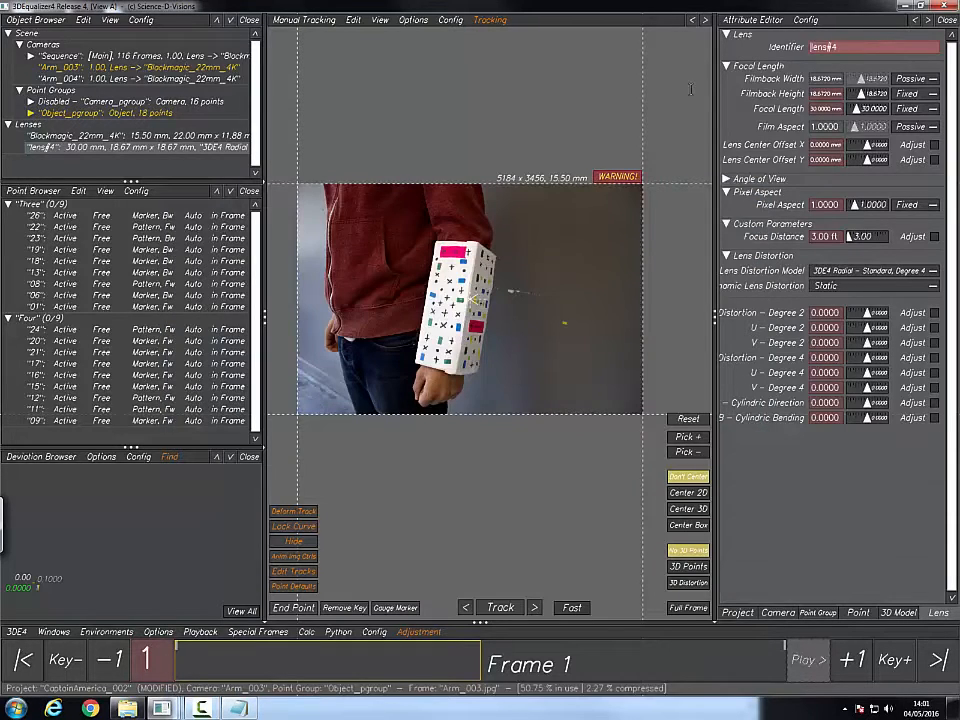
pyautogui.click(897, 52)
pyautogui.moveTo(852, 47); pyautogui.dragTo(812, 78)
pyautogui.write('Do')
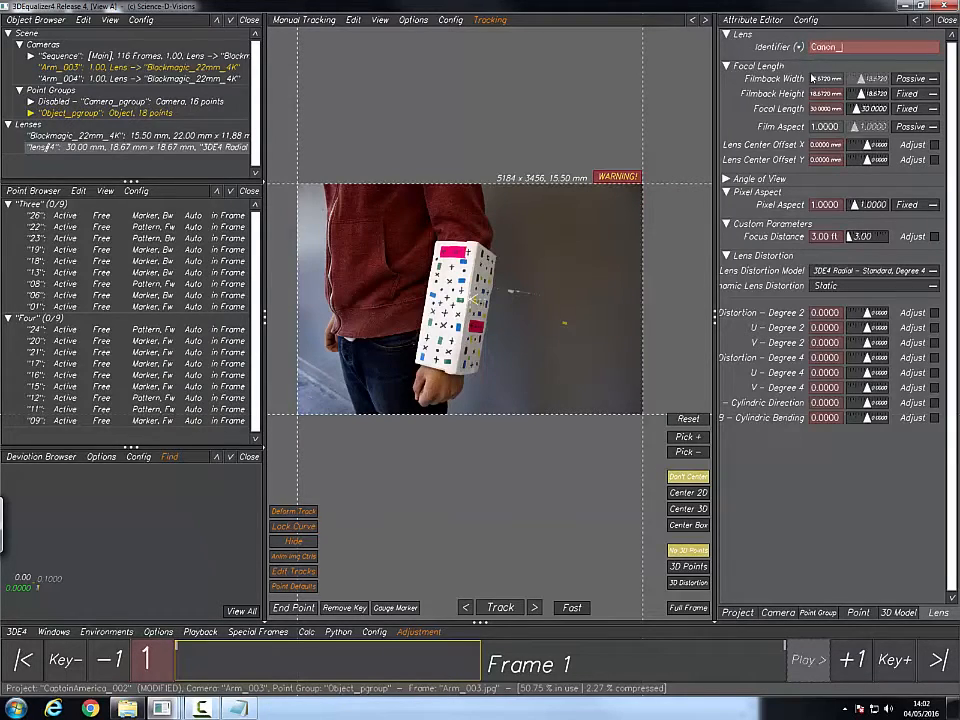
pyautogui.press('BackSpace')
pyautogui.press('BackSpace')
pyautogui.press('Return')
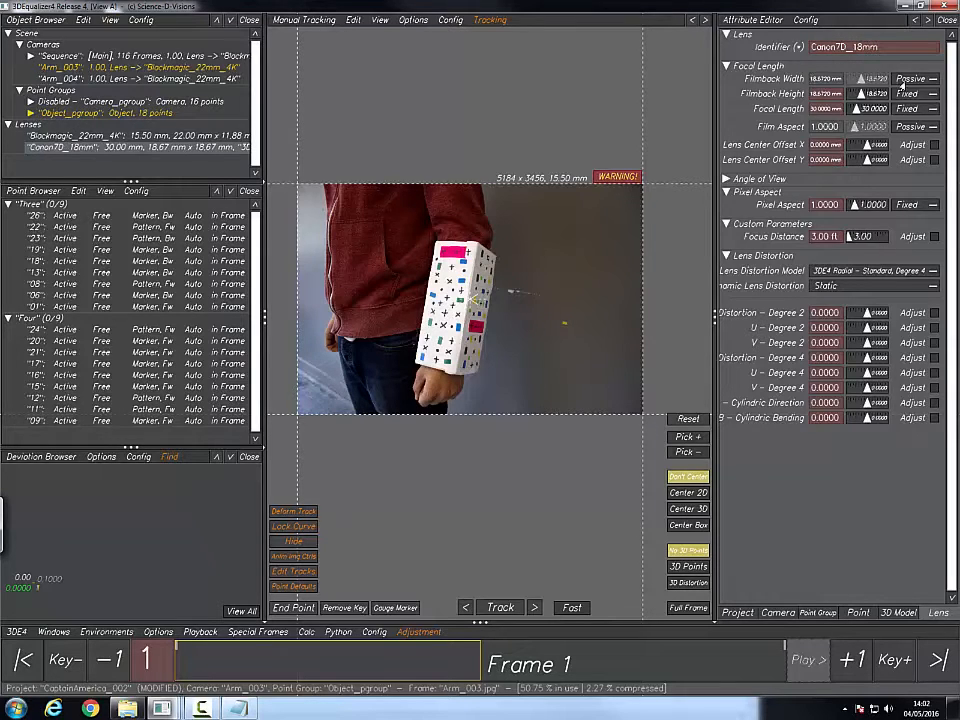
# Step: Fix the Canon7D_18mm lens's filmback at 22.3 mm wide and 14.9 mm high, using the sensor size in the Camera_INFO note
pyautogui.click(906, 79)
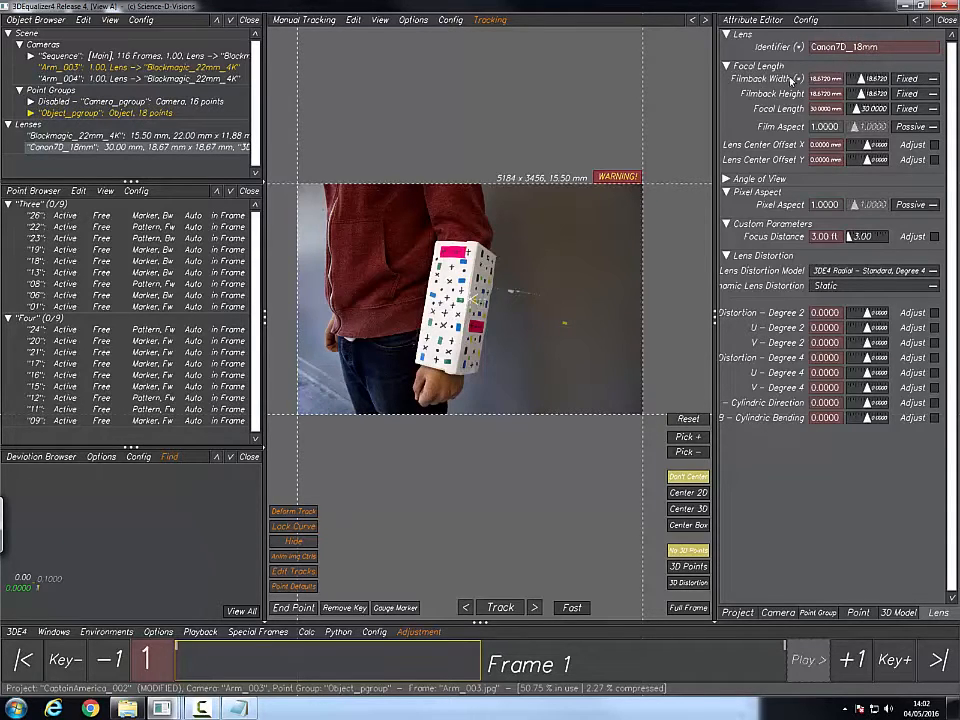
pyautogui.click(238, 708)
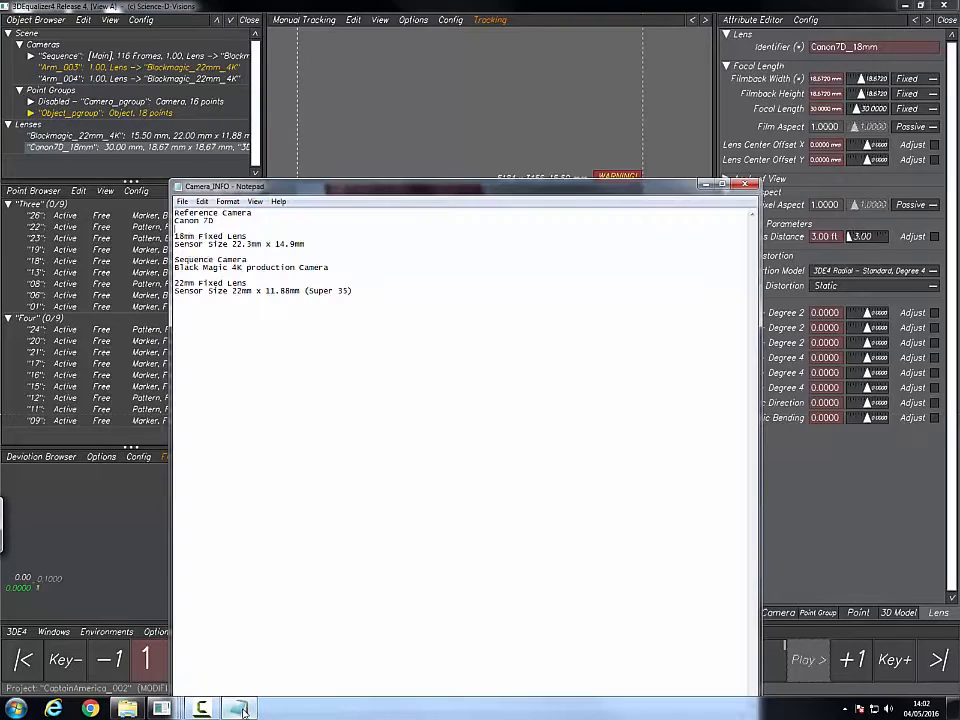
pyautogui.click(238, 708)
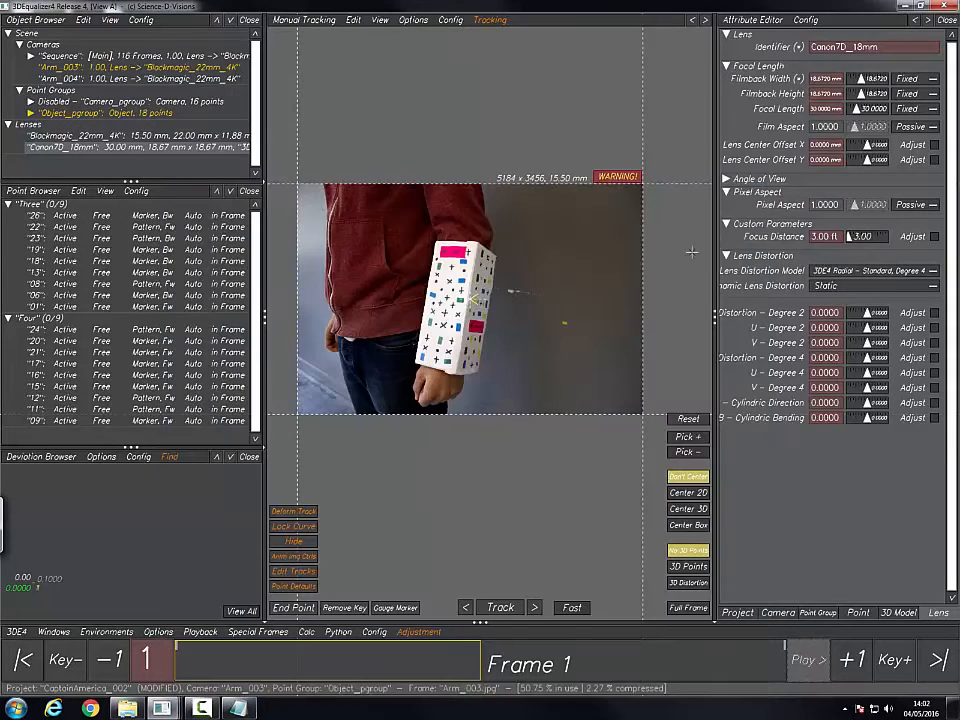
pyautogui.moveTo(832, 79); pyautogui.dragTo(701, 79)
pyautogui.write('22.3')
pyautogui.press('Return')
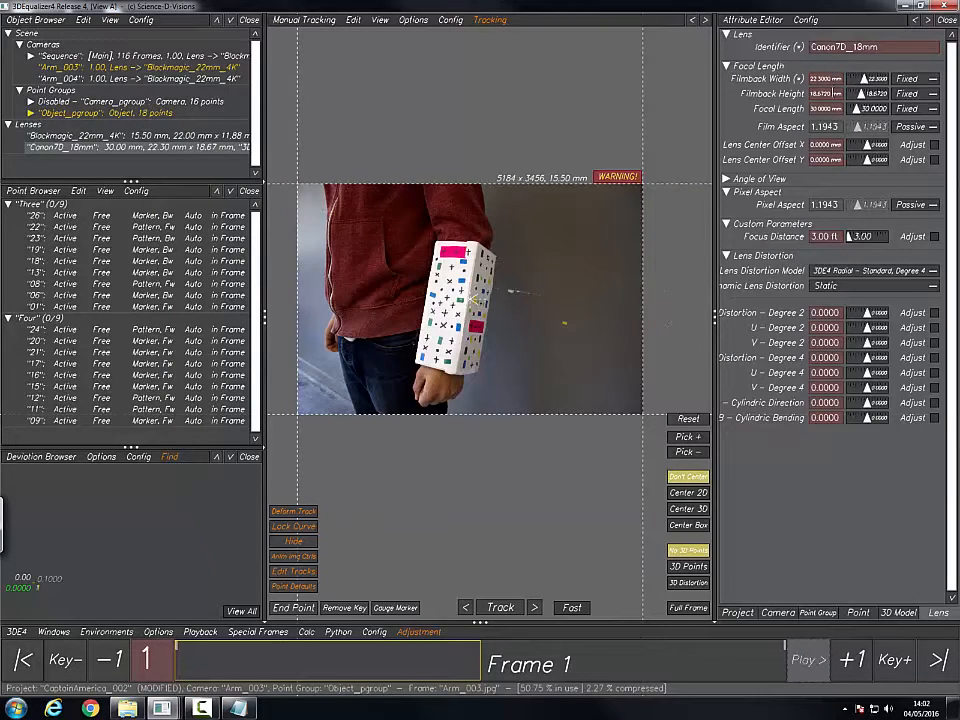
pyautogui.write('14.9')
pyautogui.press('Return')
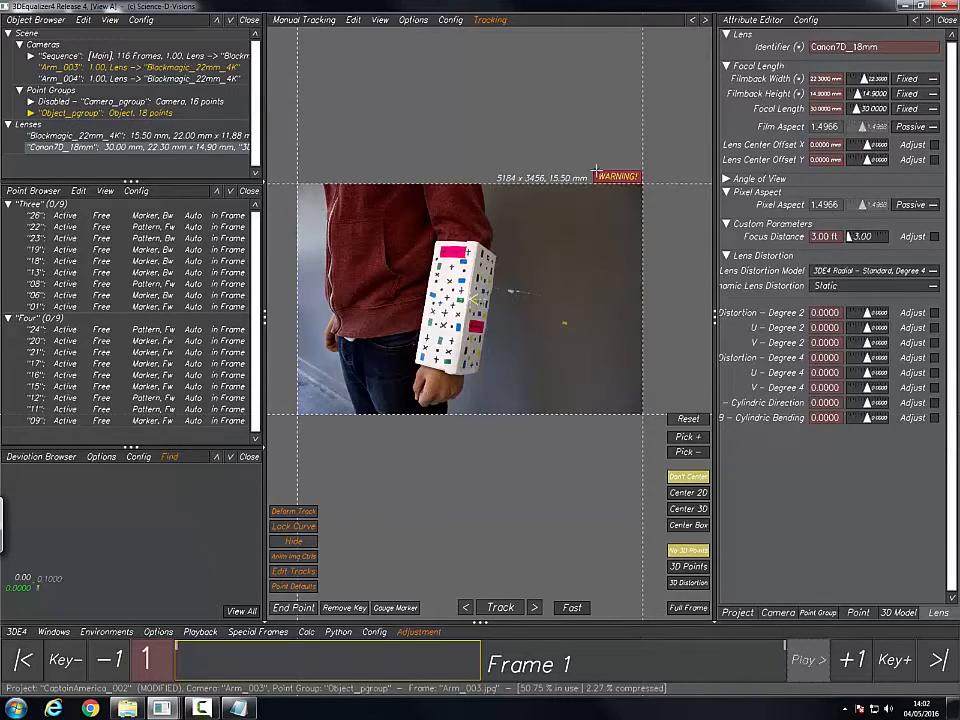
# Step: Assign the Canon7D_18mm lens to both reference cameras, Arm_003 and Arm_004
pyautogui.click(200, 68)
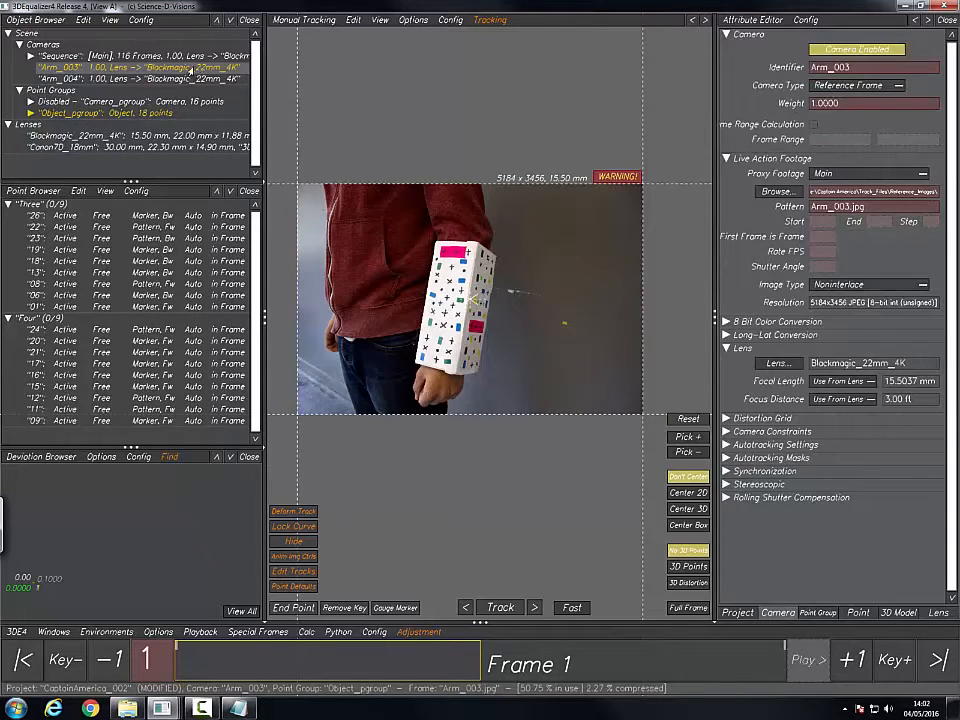
pyautogui.keyDown('shift'); pyautogui.click(167, 81); pyautogui.keyUp('shift')
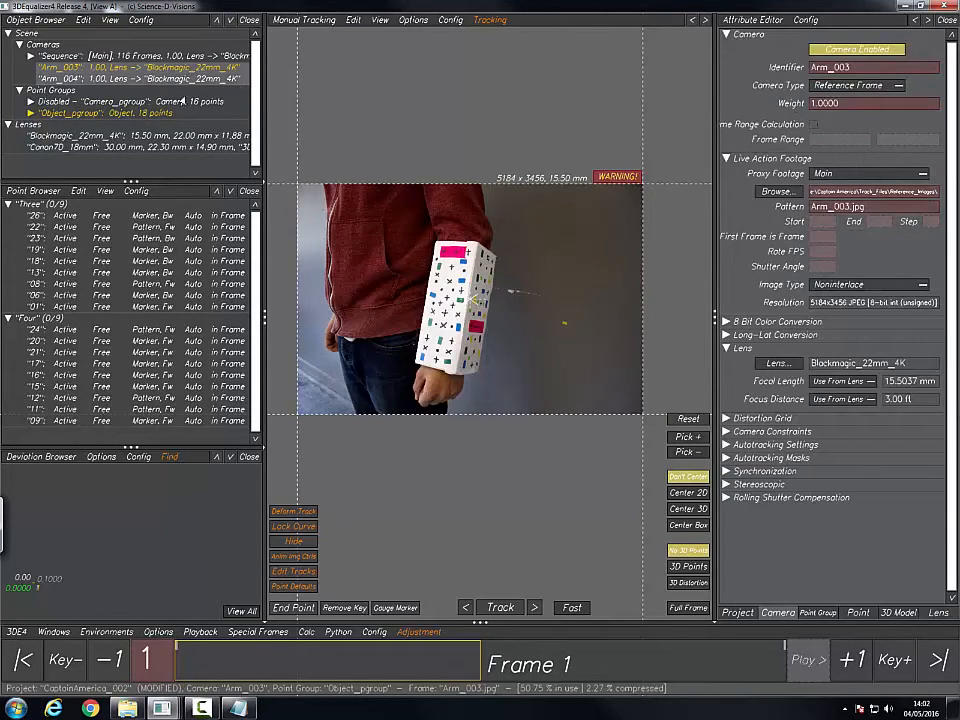
pyautogui.rightClick(201, 71)
pyautogui.moveTo(229, 116)
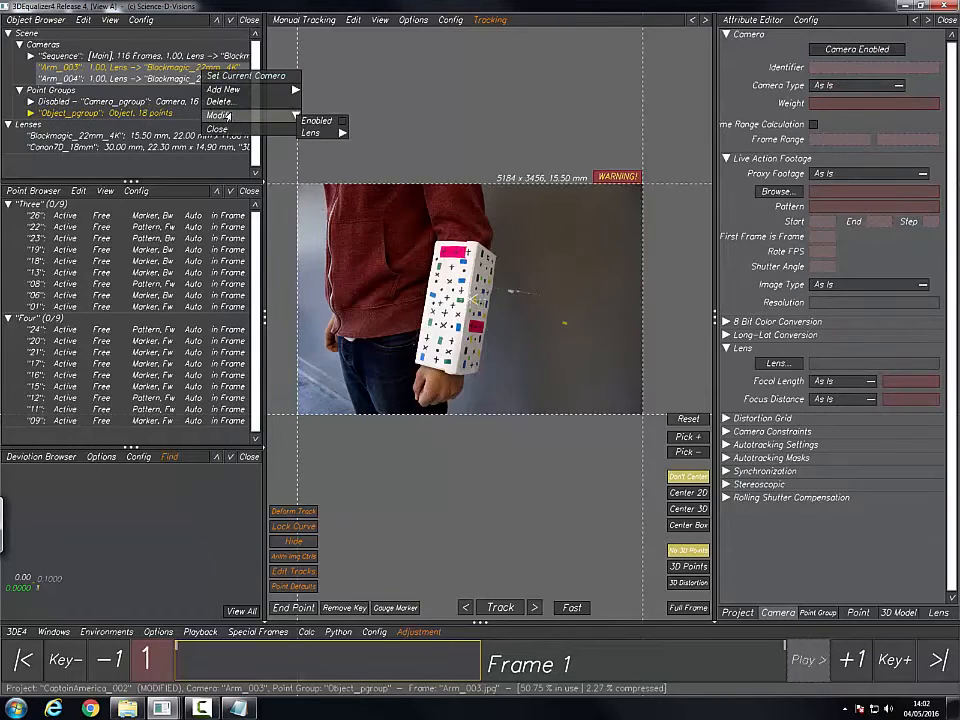
pyautogui.moveTo(340, 131)
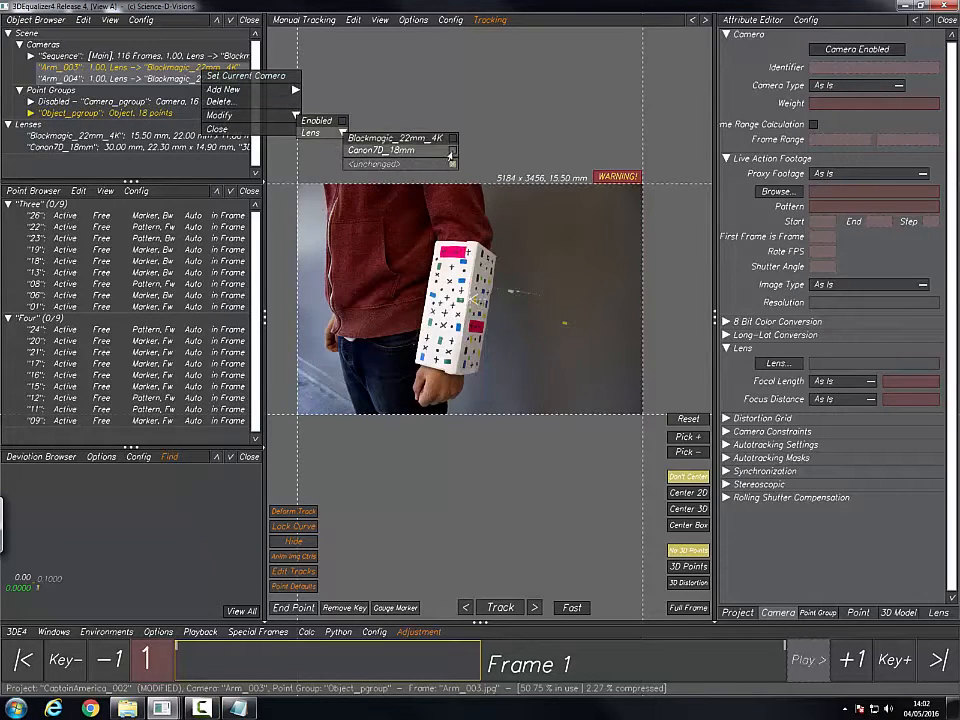
pyautogui.click(452, 152)
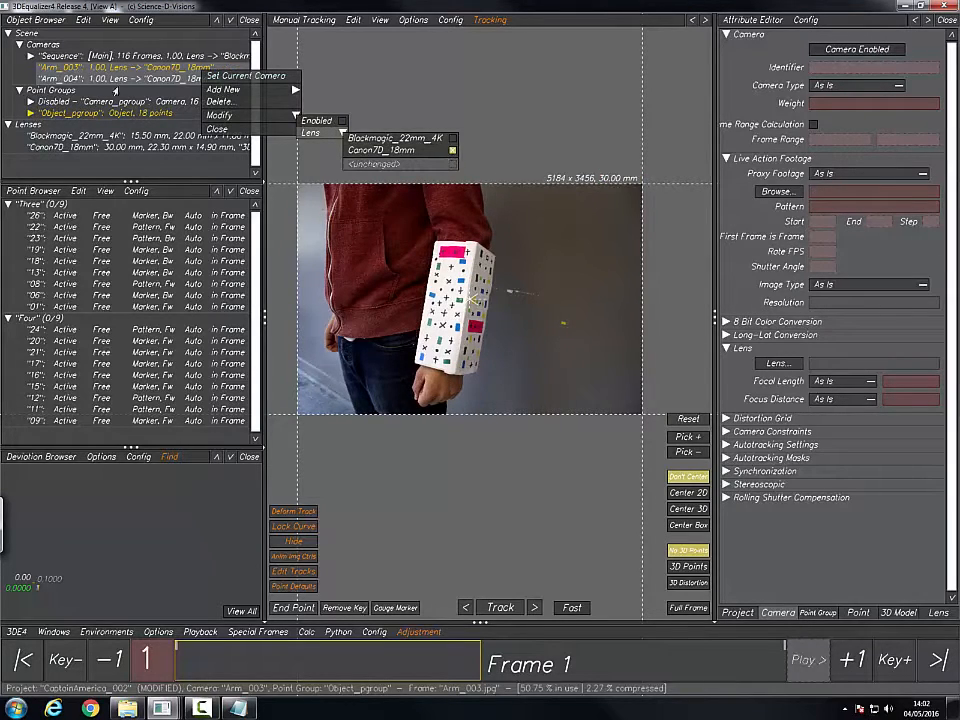
pyautogui.click(66, 69)
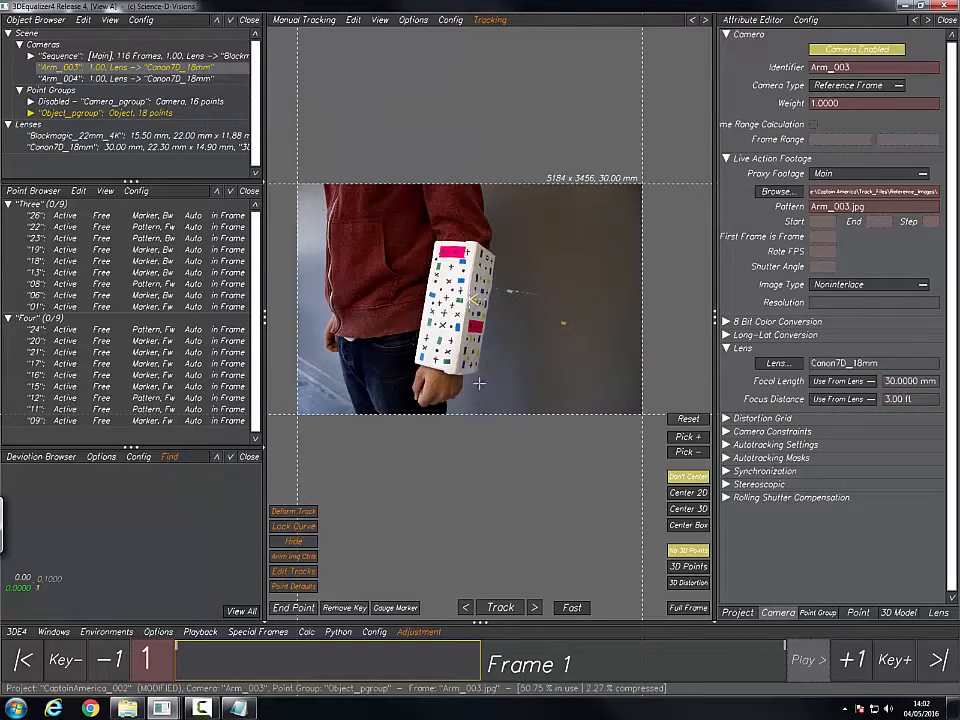
# Step: Inspect the pixel aspect setting of the Canon7D_18mm lens and its available modes without changing it
pyautogui.click(93, 149)
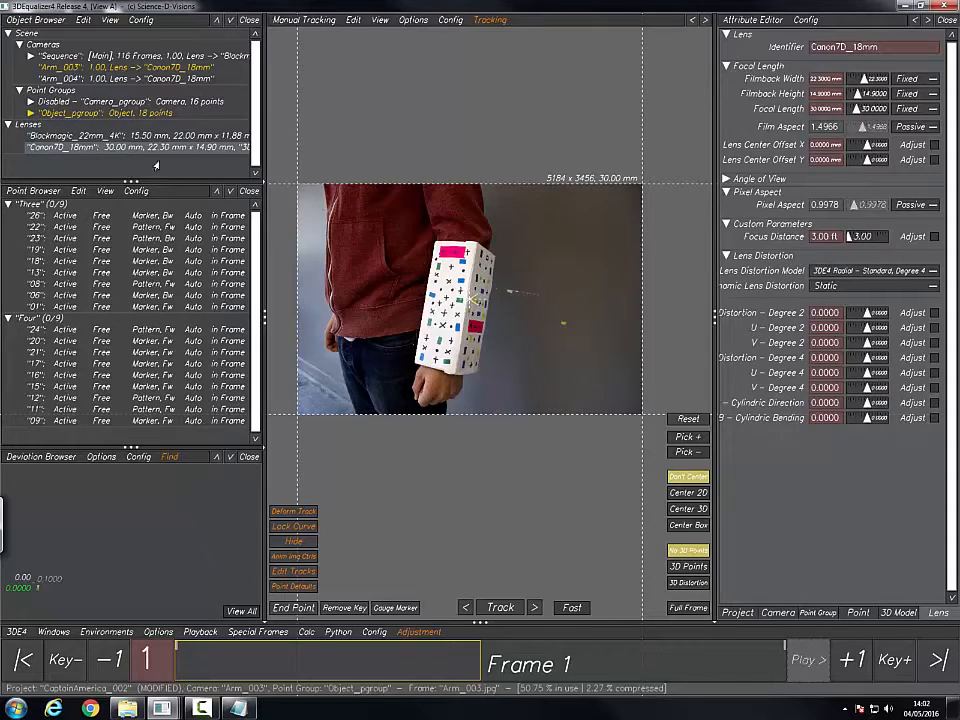
pyautogui.click(907, 205)
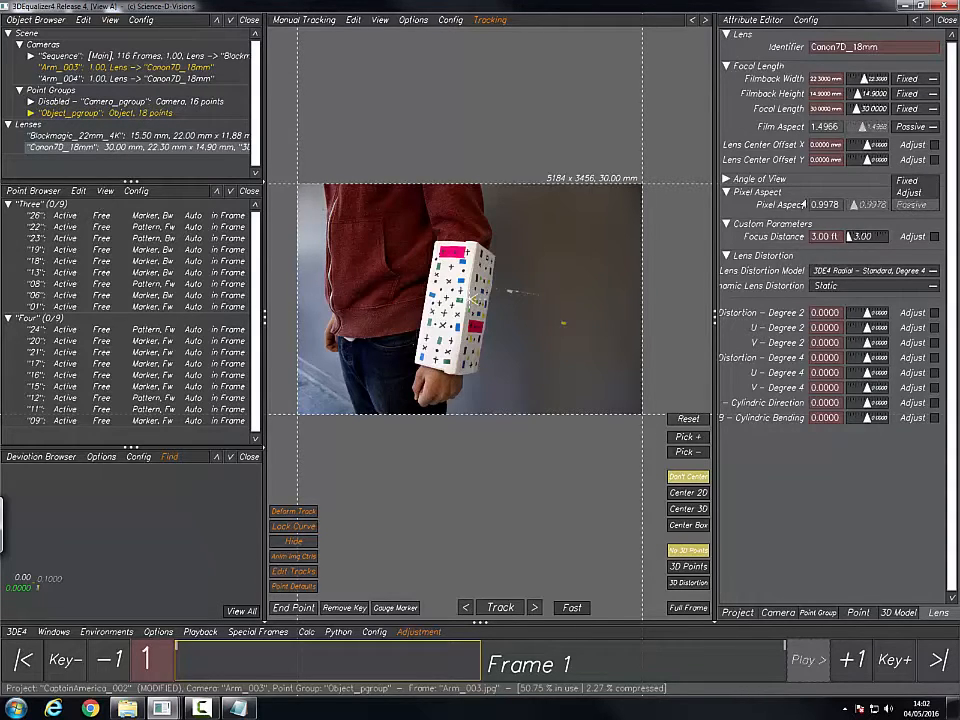
pyautogui.click(806, 201)
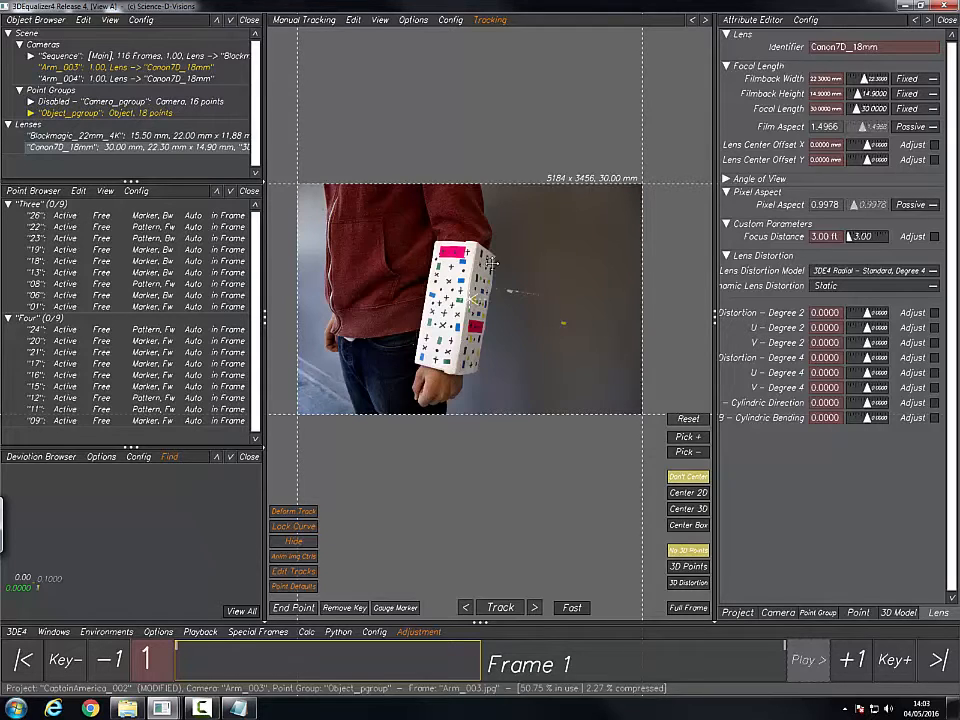
pyautogui.moveTo(422, 277); pyautogui.dragTo(474, 253, button='middle')
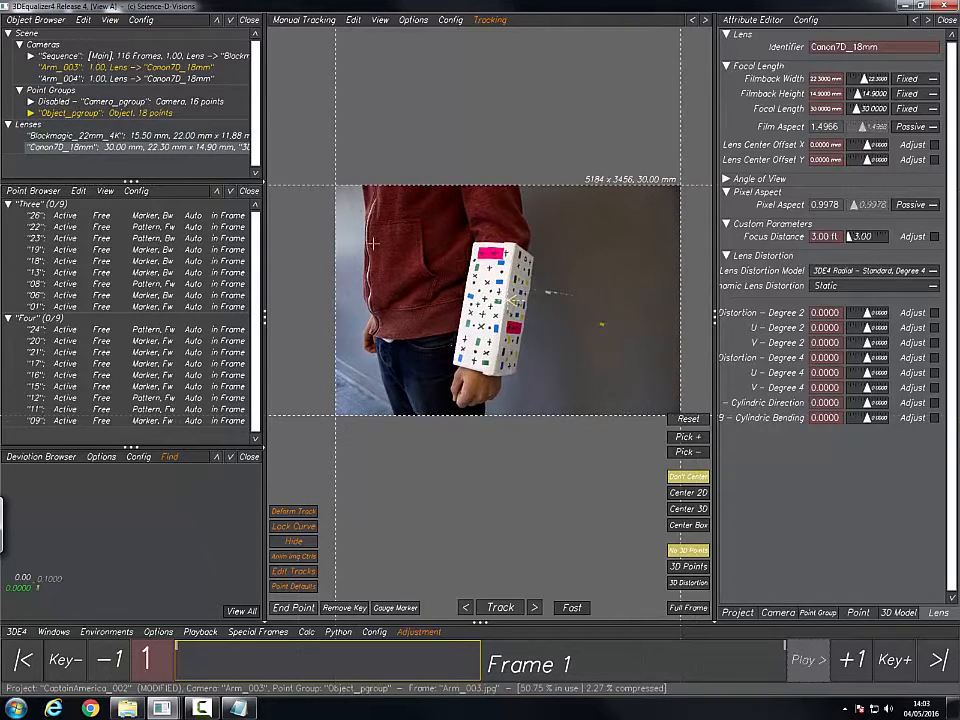
# Step: Compare point 09's marker on the arm box in the Sequence footage with the Arm_003 reference image
pyautogui.click(208, 55)
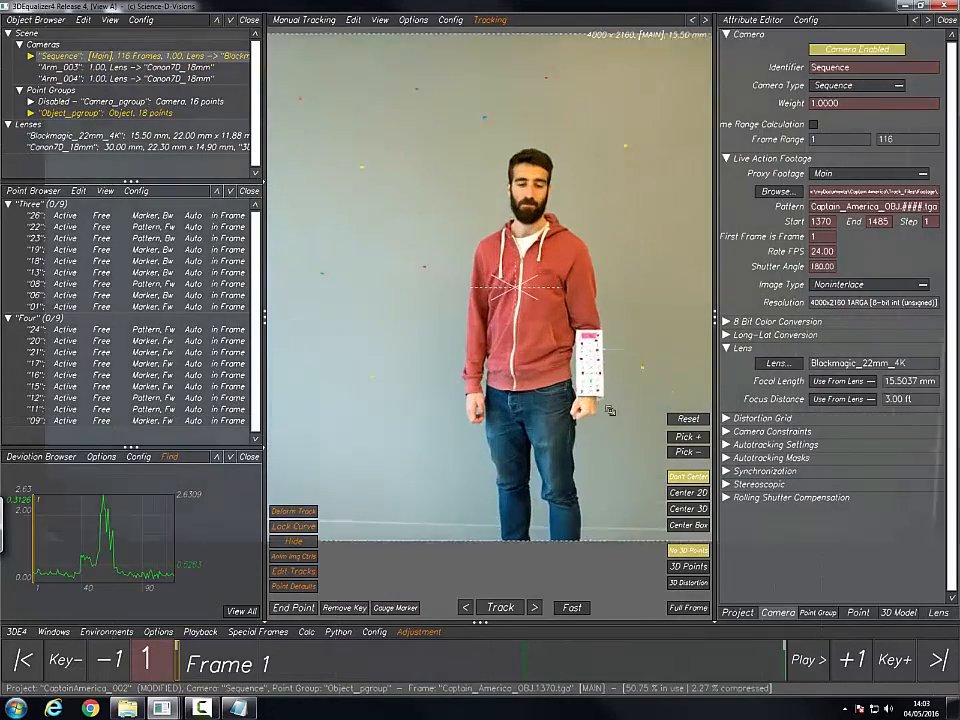
pyautogui.keyDown('alt'); pyautogui.moveTo(610, 410); pyautogui.dragTo(604, 396, button='right'); pyautogui.keyUp('alt')
pyautogui.keyDown('alt'); pyautogui.moveTo(604, 396); pyautogui.dragTo(498, 374, button='middle'); pyautogui.keyUp('alt')
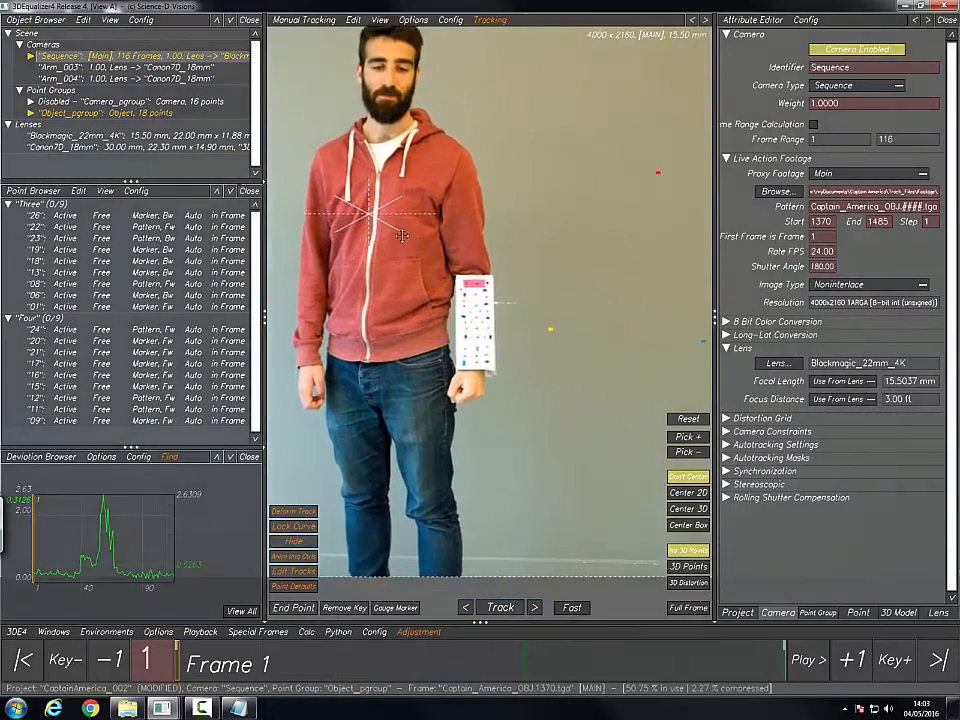
pyautogui.keyDown('alt'); pyautogui.moveTo(440, 344); pyautogui.dragTo(390, 289, button='right'); pyautogui.keyUp('alt')
pyautogui.keyDown('alt'); pyautogui.moveTo(455, 279); pyautogui.dragTo(369, 227, button='middle'); pyautogui.keyUp('alt')
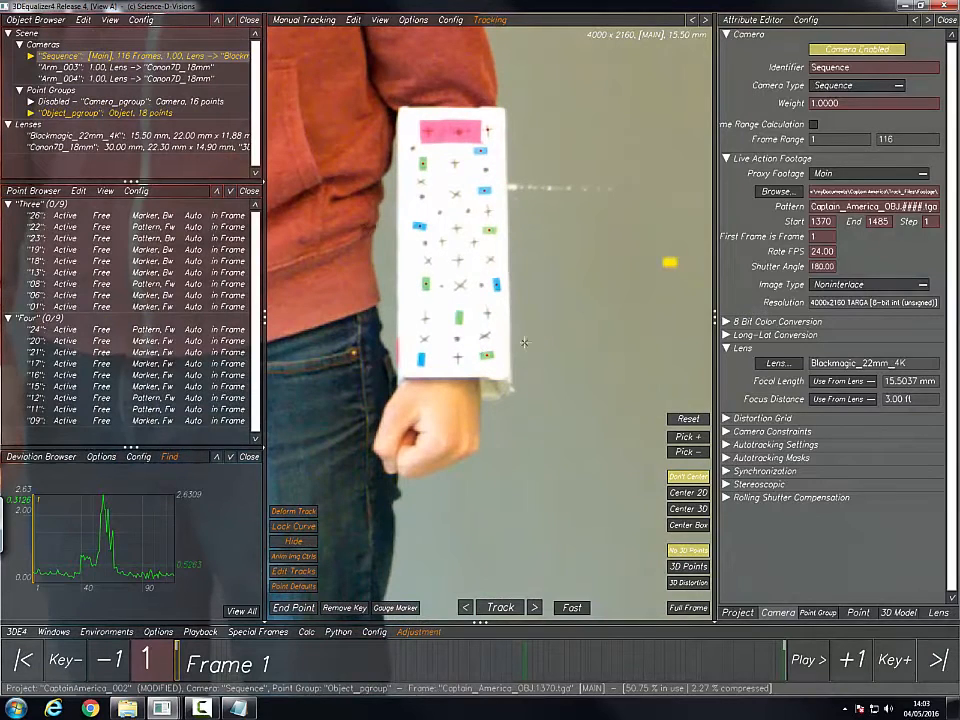
pyautogui.keyDown('ctrl'); pyautogui.click(487, 355); pyautogui.keyUp('ctrl')
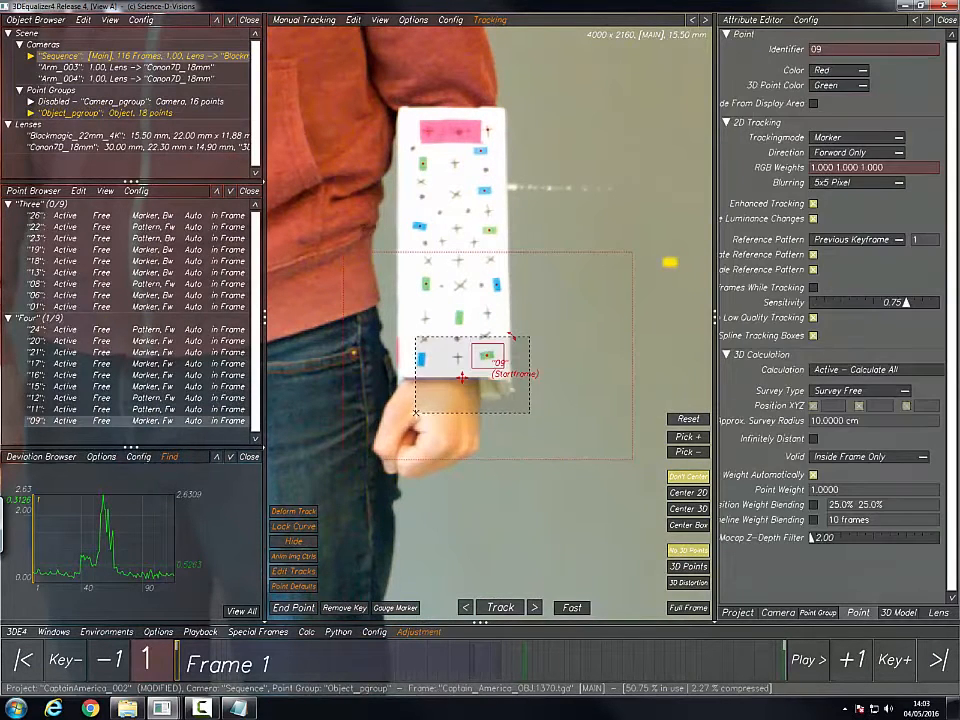
pyautogui.click(90, 67)
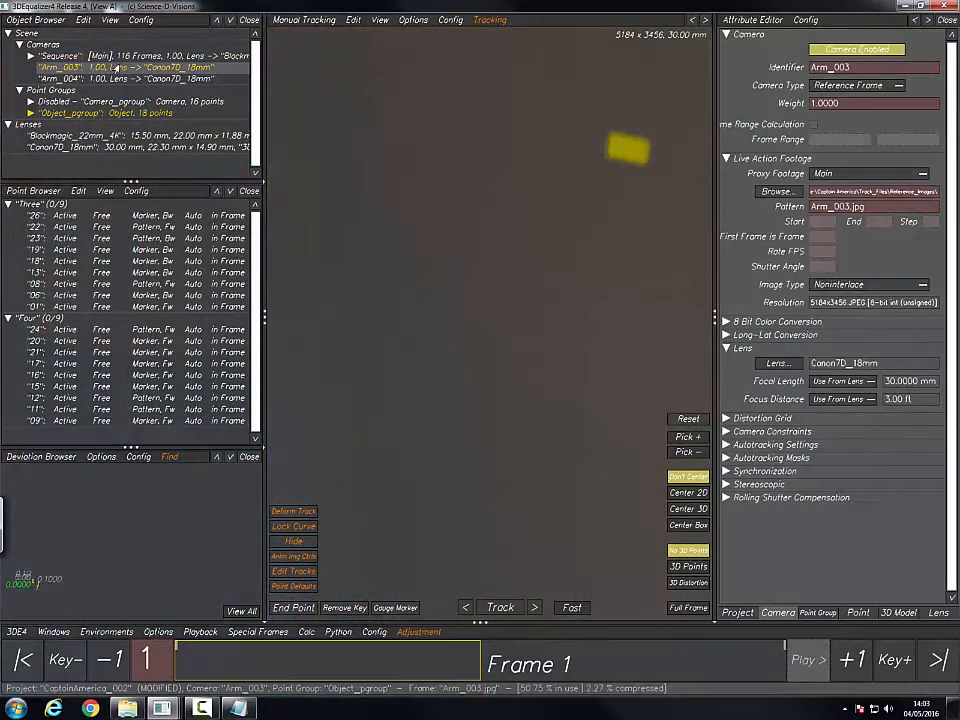
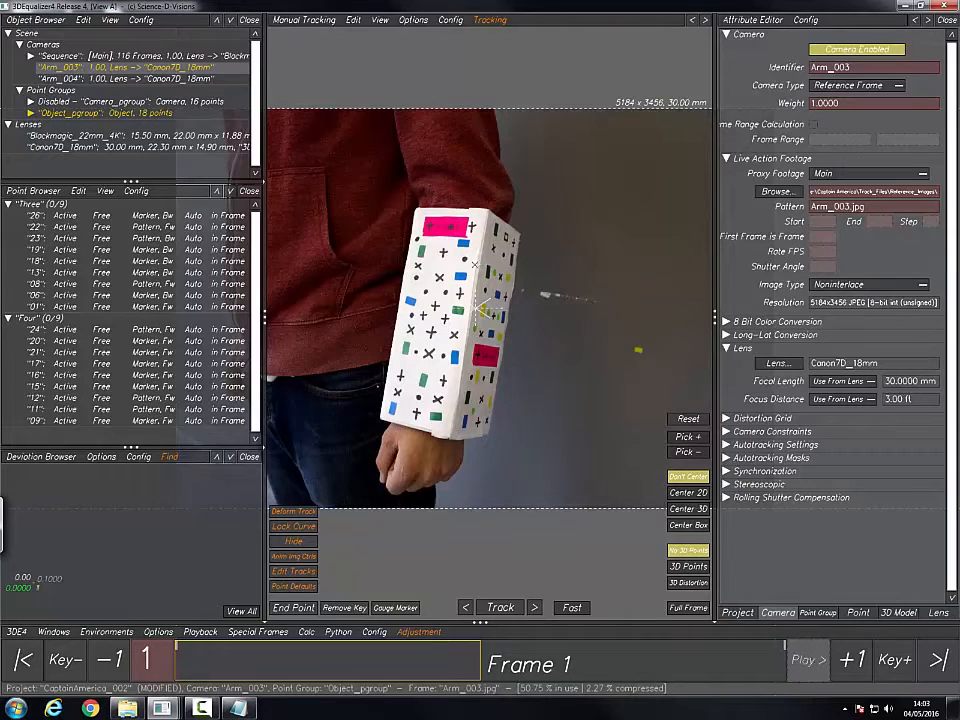
pyautogui.scroll(-4, 483, 310)
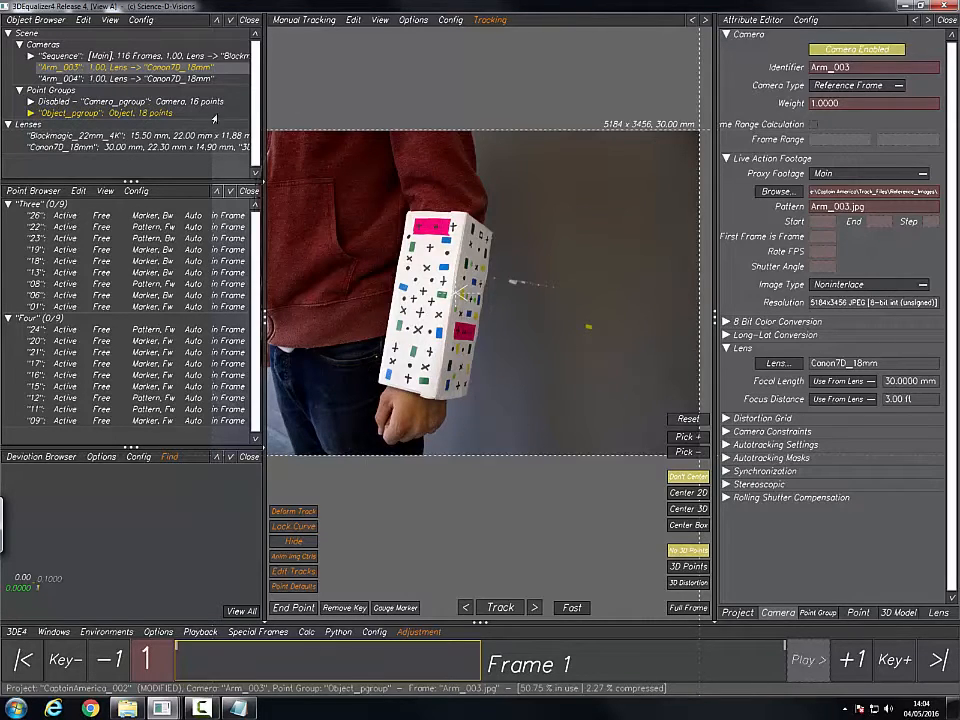
# Step: Collapse the point set Three and select point 09 in the Sequence footage to locate its marker on the arm box
pyautogui.click(226, 57)
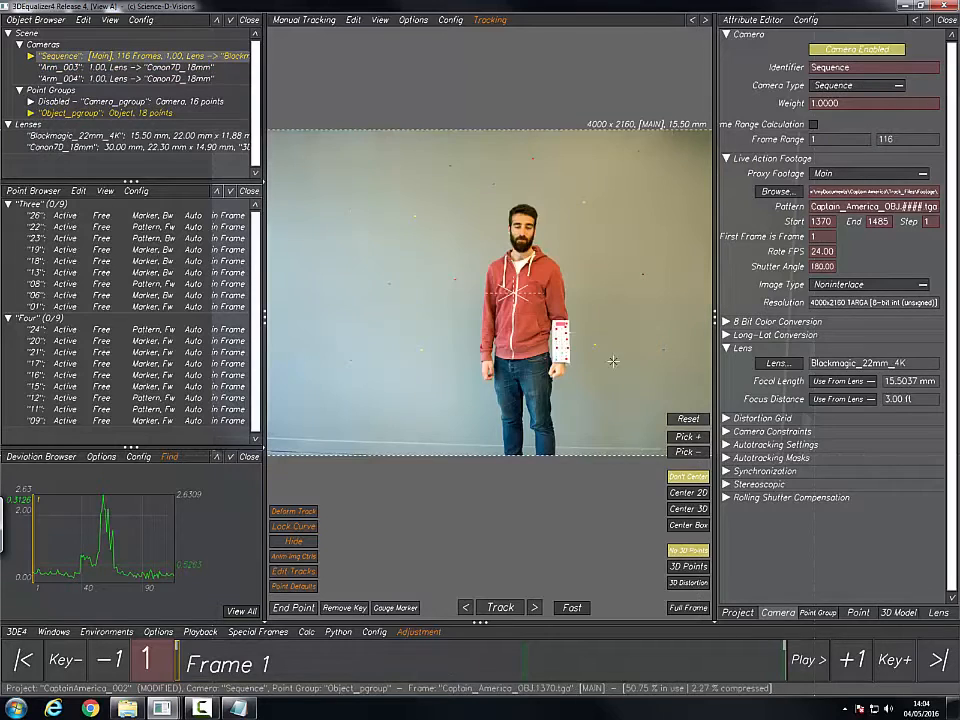
pyautogui.scroll(2, 497, 295)
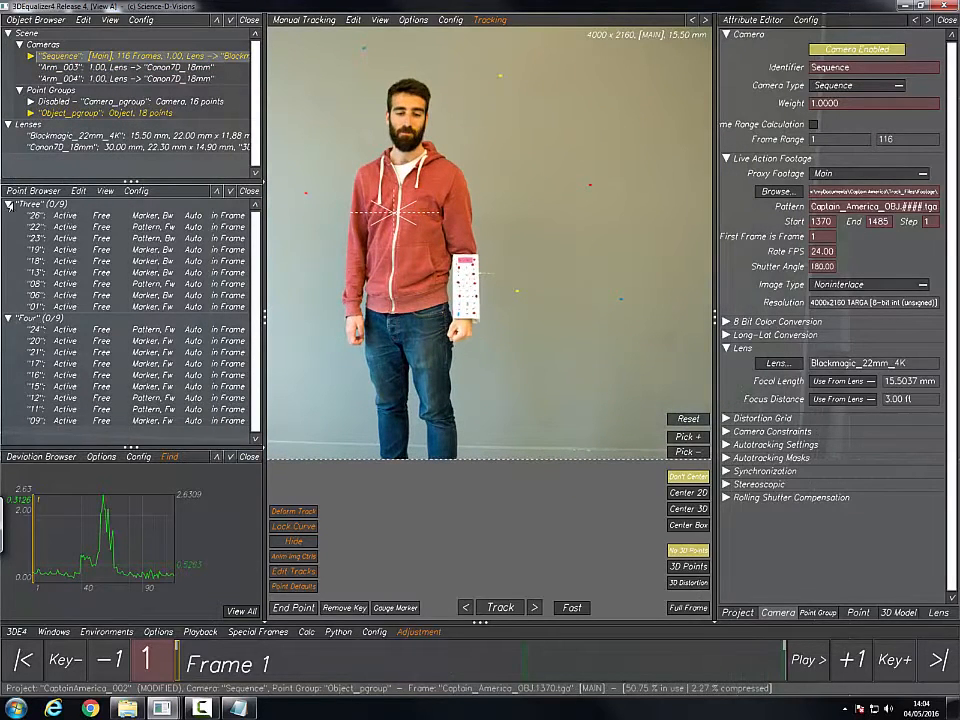
pyautogui.click(8, 204)
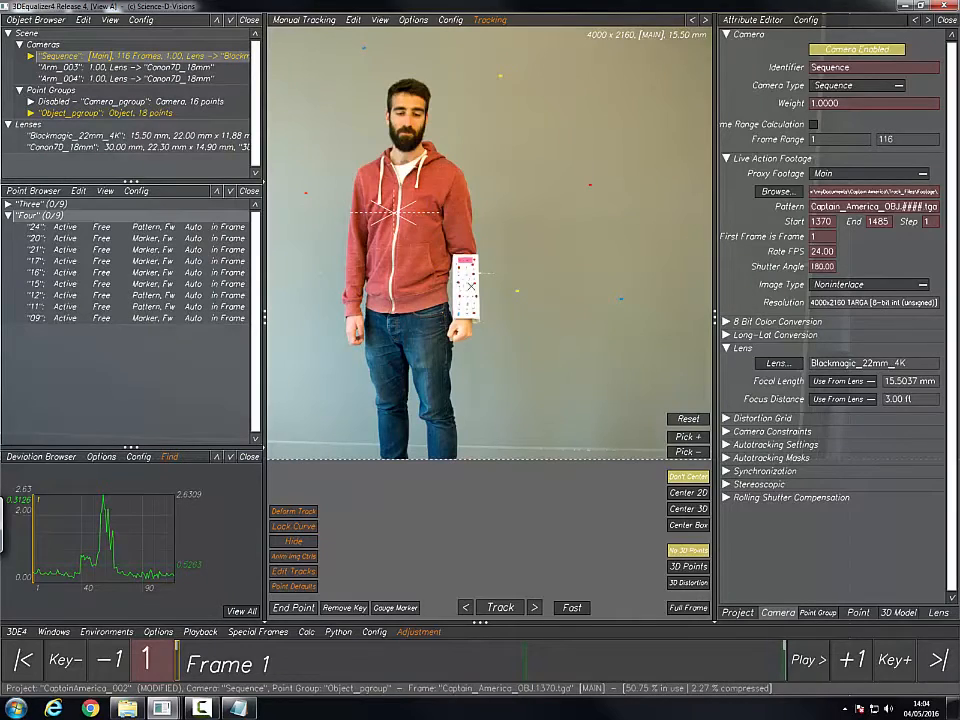
pyautogui.click(40, 318)
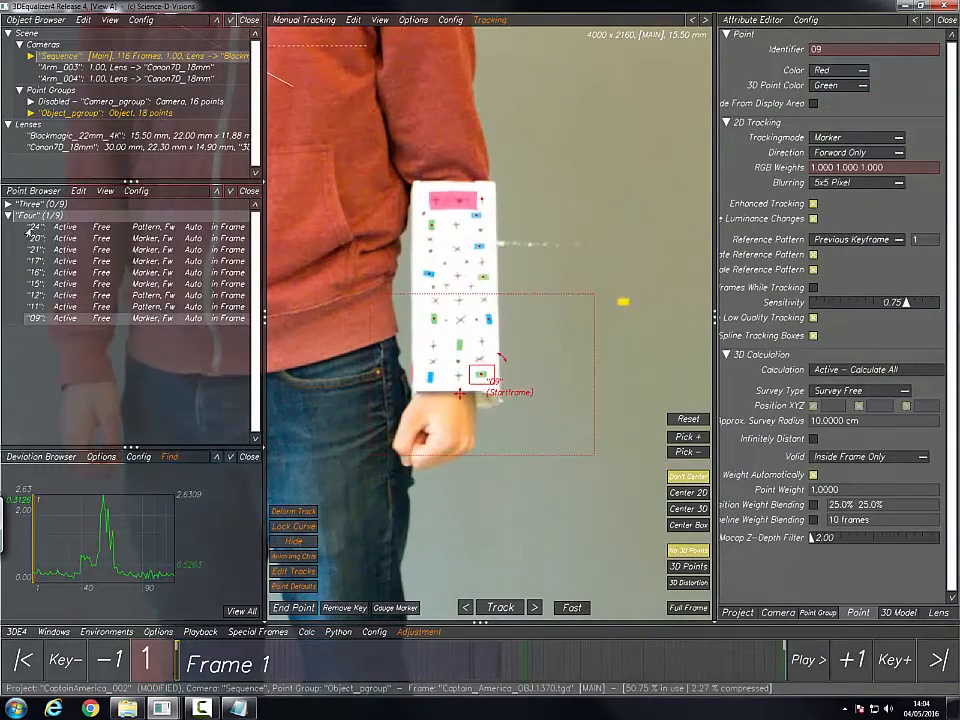
pyautogui.scroll(2, 405, 393)
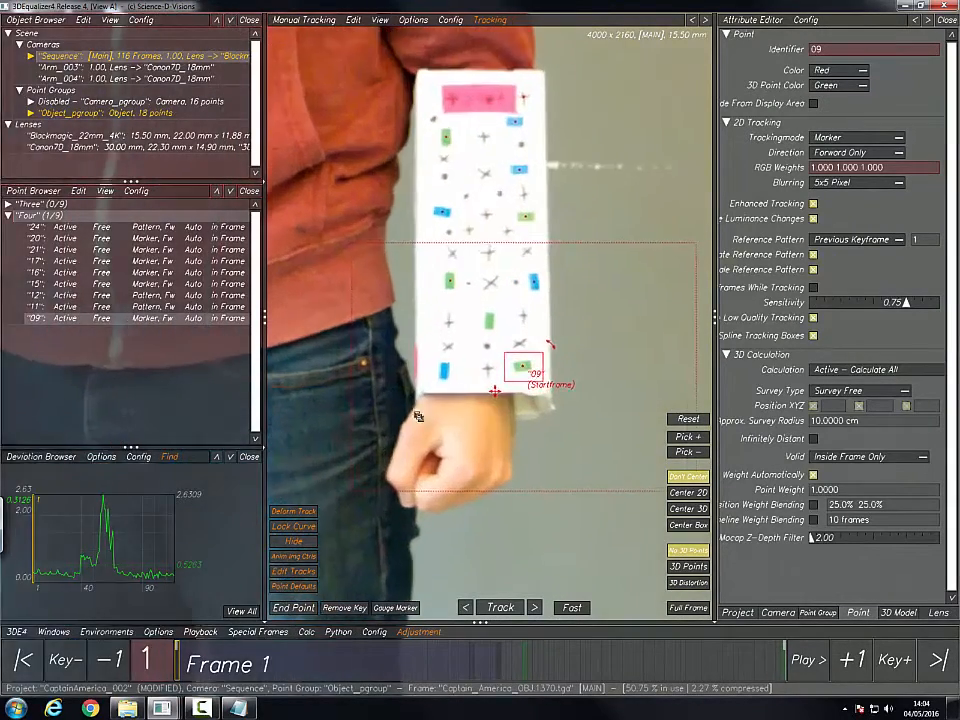
pyautogui.scroll(-1, 415, 406)
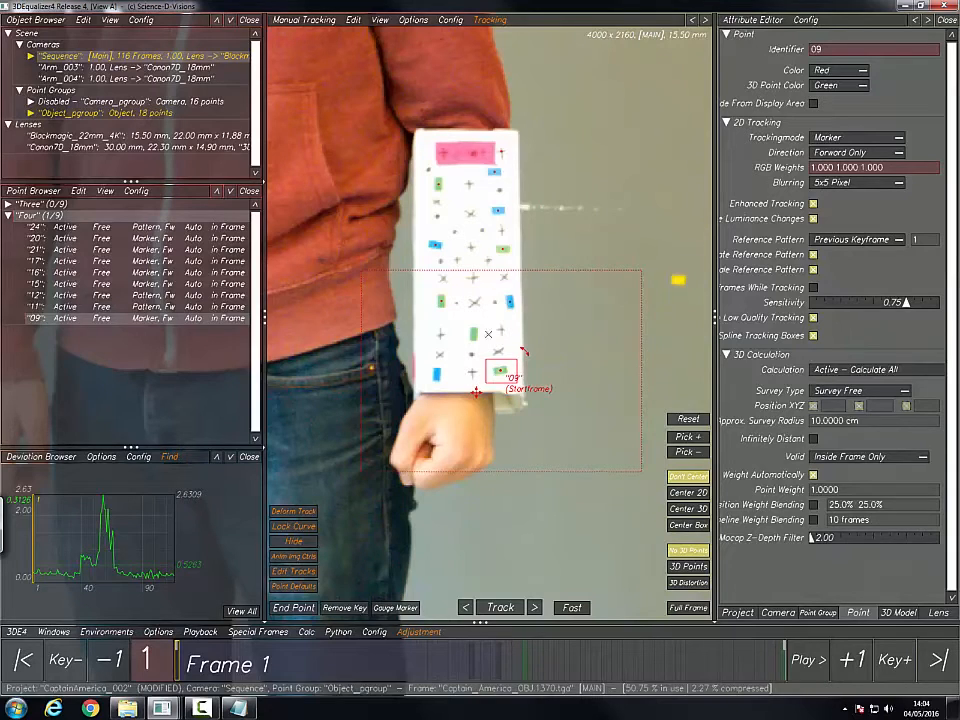
# Step: Place point 09 on the green marker above the wrist in Arm_003 and rotate its tracking box to follow the marker's tilt
pyautogui.click(146, 67)
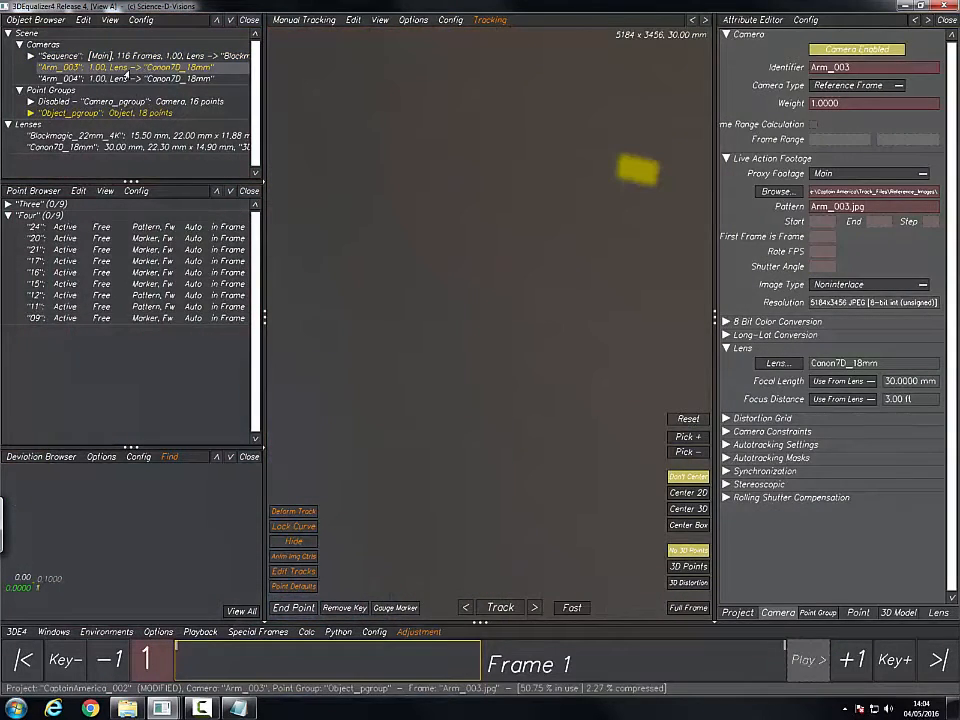
pyautogui.scroll(3, 540, 350)
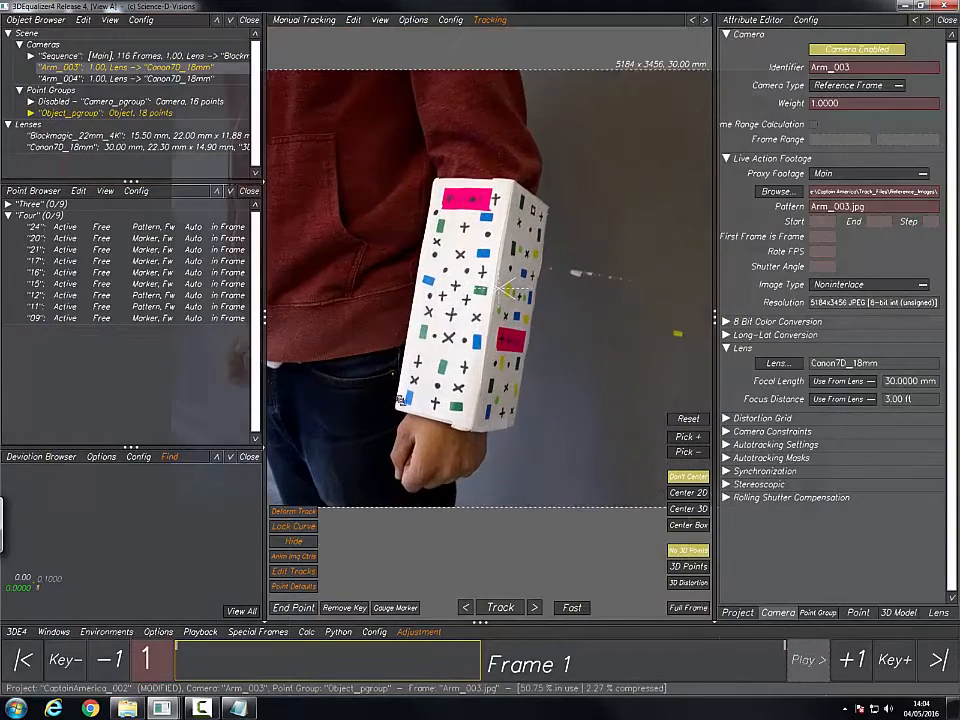
pyautogui.click(63, 318)
pyautogui.scroll(4, 540, 399)
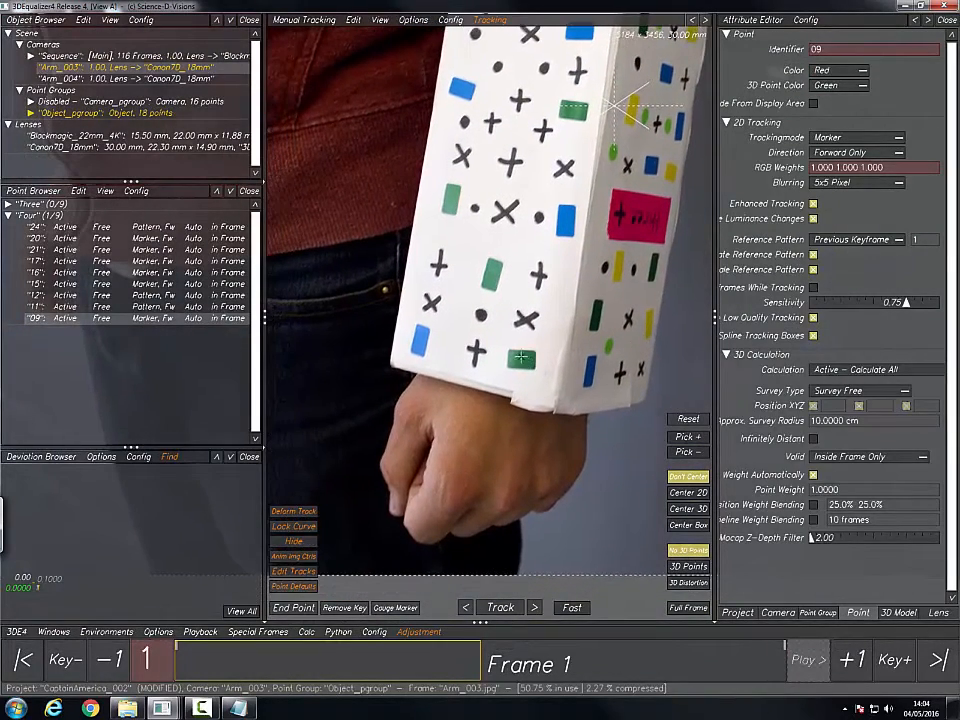
pyautogui.click(521, 360)
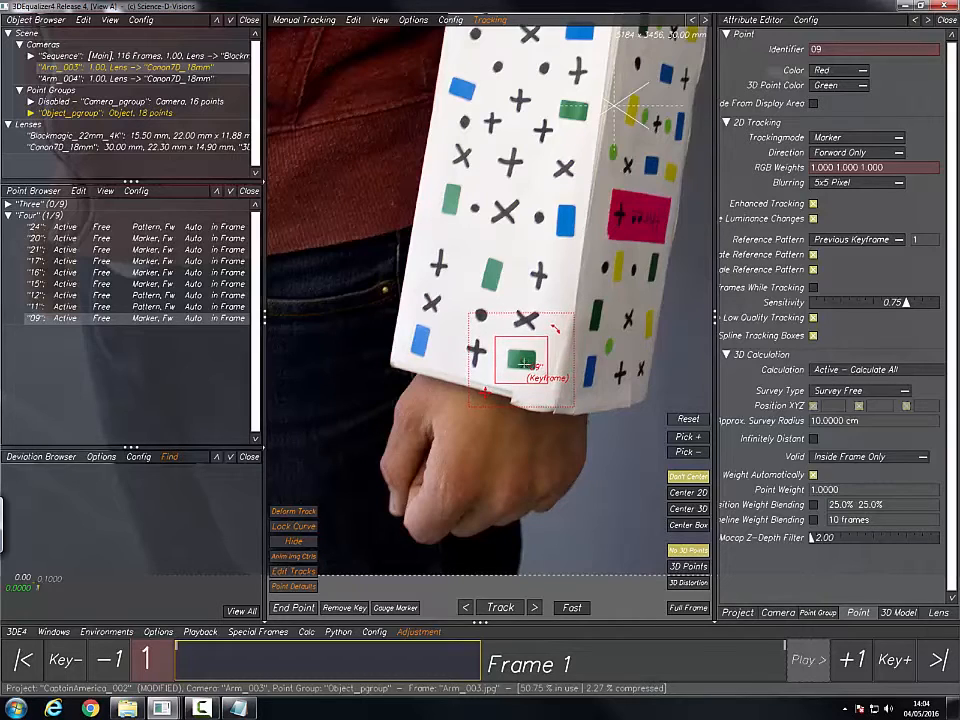
pyautogui.moveTo(536, 363); pyautogui.dragTo(559, 334)
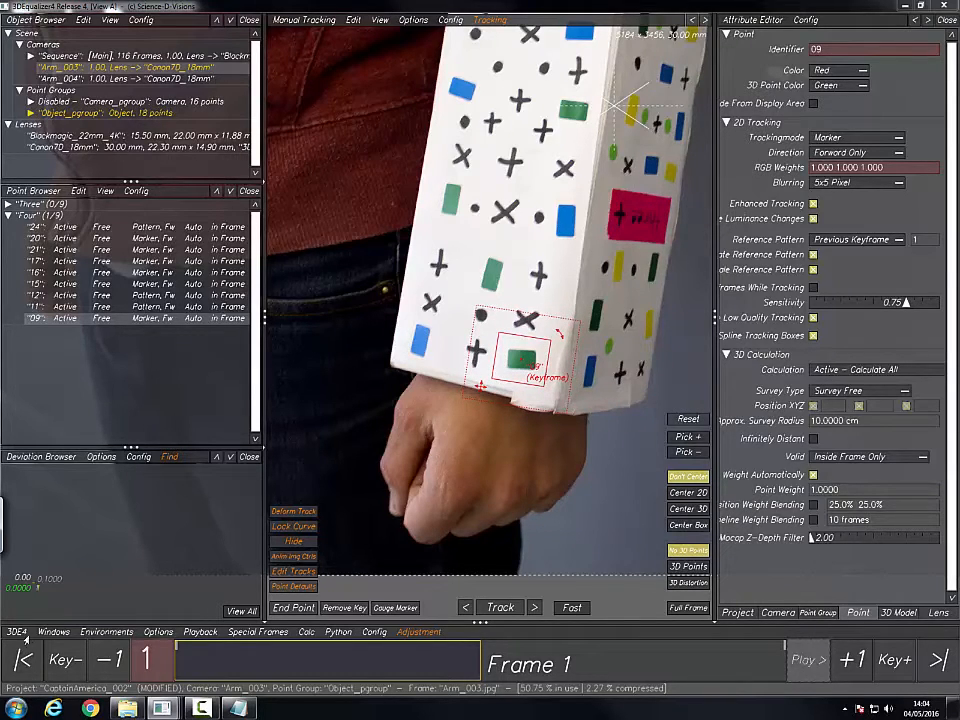
# Step: Bring up the Image Controls and chroma-key the green of point 09's marker in Arm_003 to isolate it inside the tracking box
pyautogui.click(57, 634)
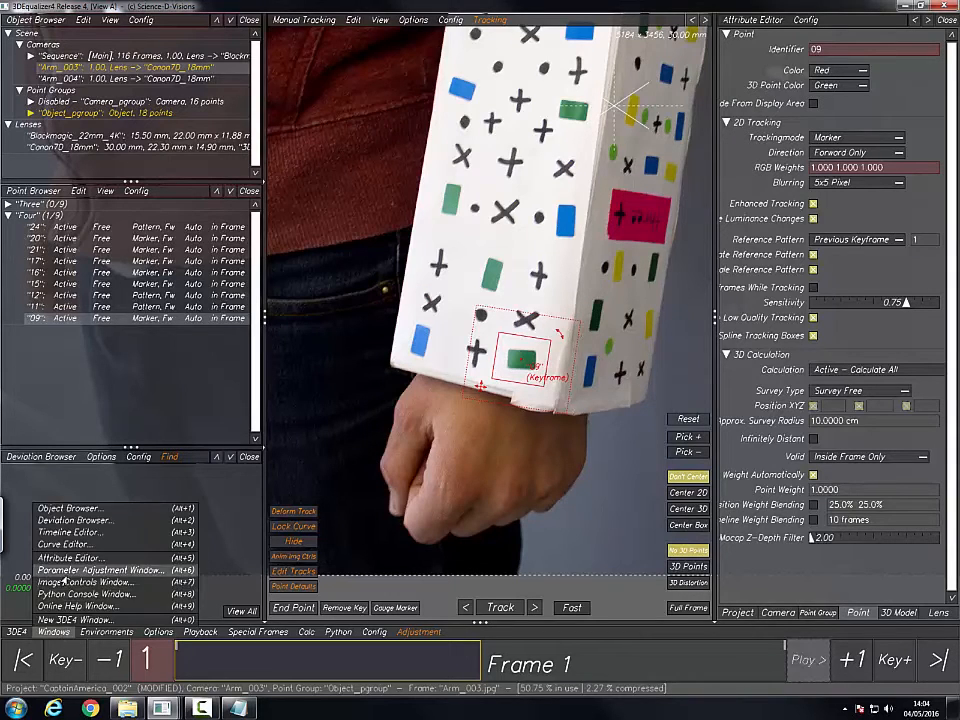
pyautogui.click(153, 579)
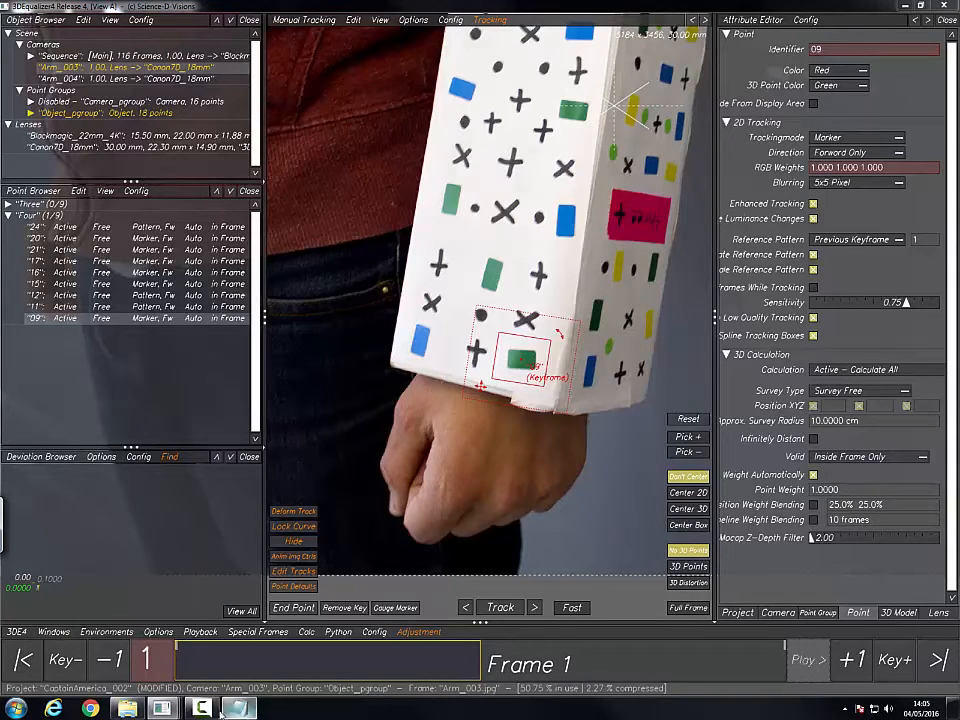
pyautogui.moveTo(160, 708)
pyautogui.click(341, 652)
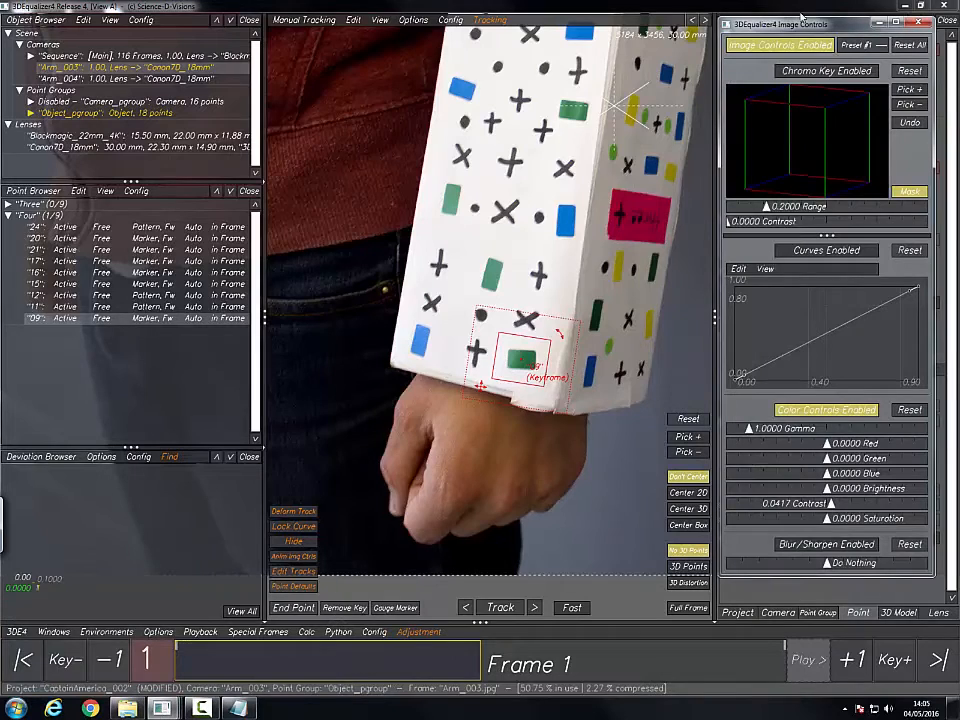
pyautogui.click(912, 91)
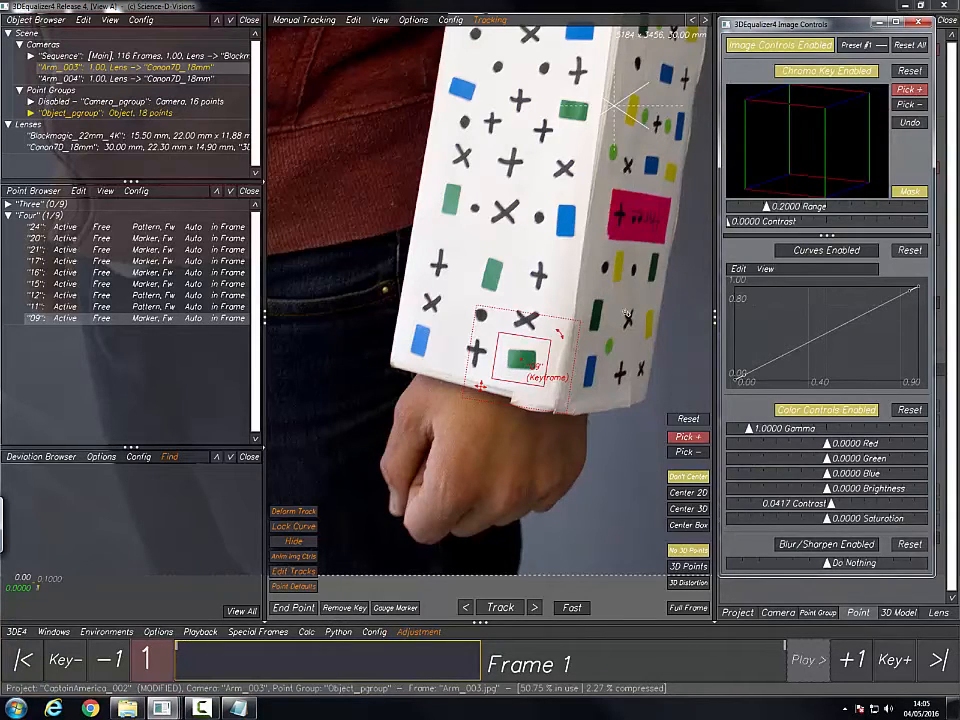
pyautogui.moveTo(584, 313); pyautogui.dragTo(579, 382, button='right')
pyautogui.moveTo(386, 425)
pyautogui.mouseDown()
pyautogui.moveTo(438, 444)
pyautogui.moveTo(419, 454)
pyautogui.moveTo(395, 444)
pyautogui.mouseUp()
pyautogui.moveTo(441, 386); pyautogui.dragTo(422, 377, button='right')
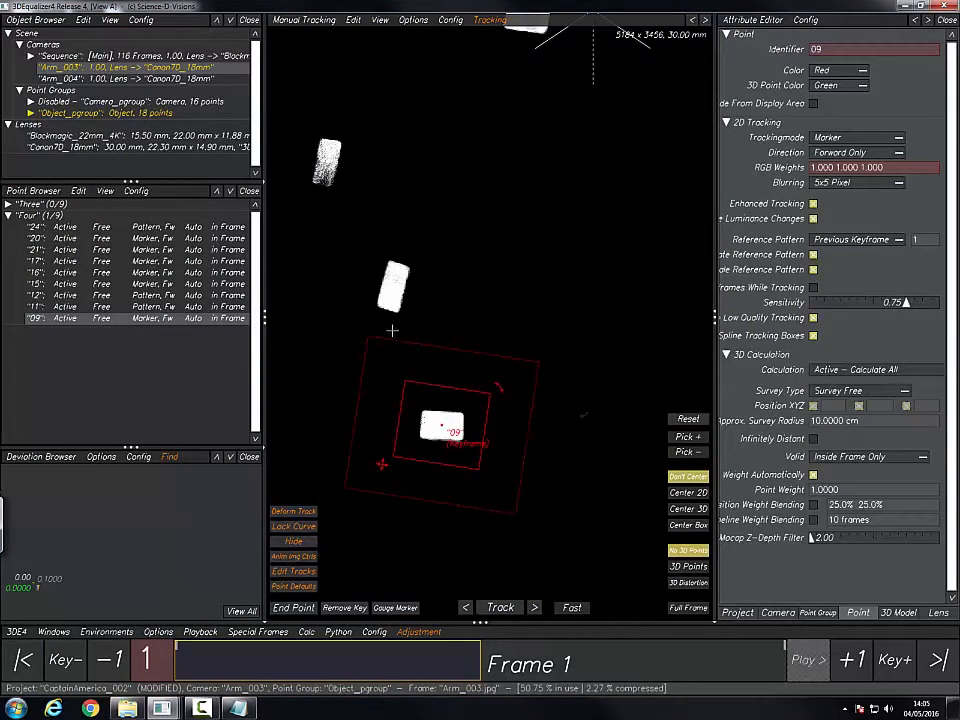
# Step: Switch to the Arm_004 reference image and place point 09 on the green marker at the wrist end of the box's side face
pyautogui.press('Right')
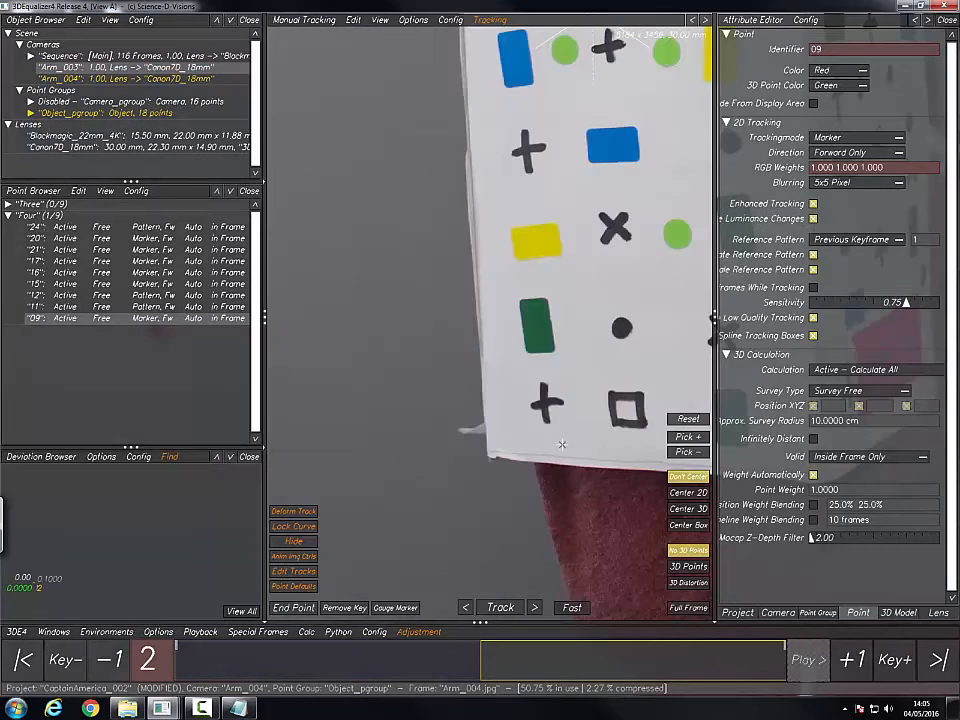
pyautogui.moveTo(562, 445); pyautogui.dragTo(356, 373, button='right')
pyautogui.moveTo(481, 352); pyautogui.dragTo(363, 423, button='middle')
pyautogui.moveTo(438, 345); pyautogui.dragTo(404, 442, button='middle')
pyautogui.moveTo(500, 275)
pyautogui.mouseDown(button='right')
pyautogui.moveTo(531, 292)
pyautogui.moveTo(508, 307)
pyautogui.mouseUp(button='right')
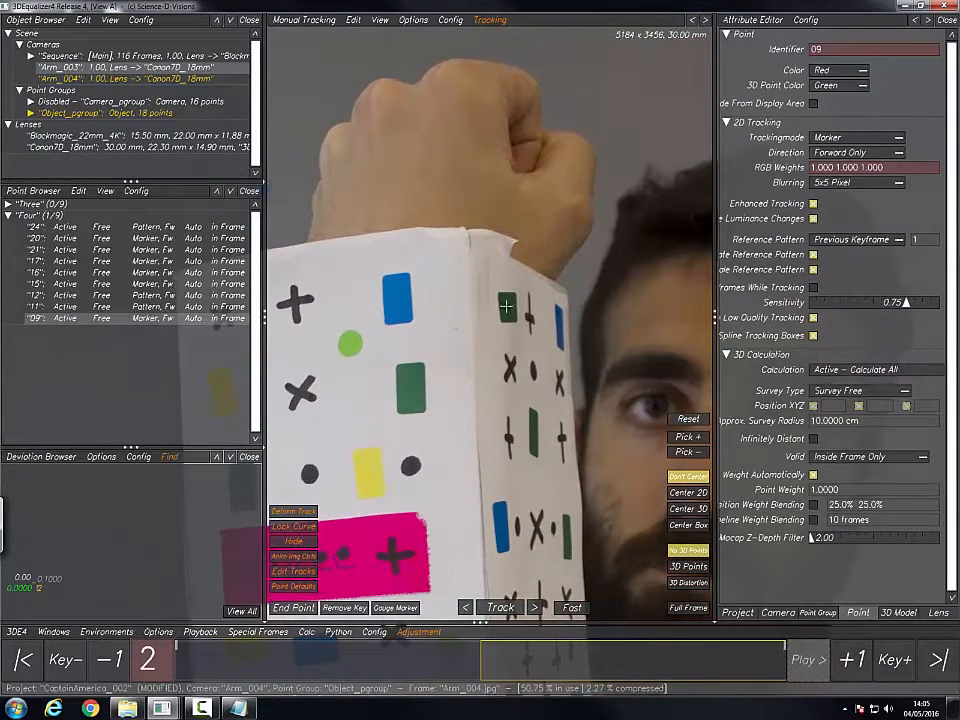
pyautogui.click(507, 307)
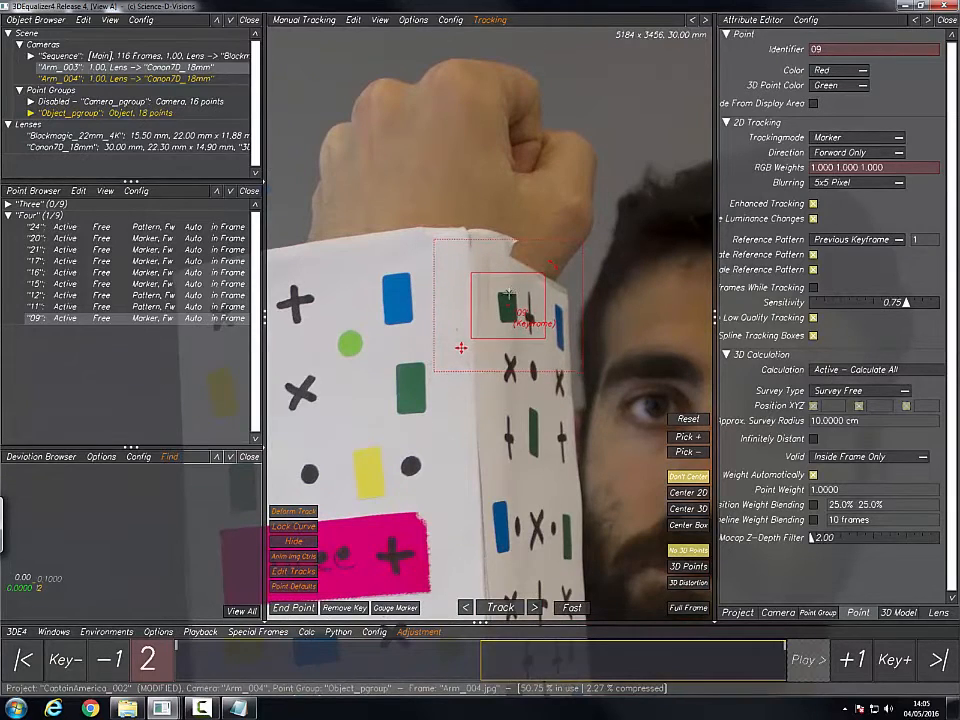
# Step: Reset the chroma key in Arm_004, pick the green of point 09's marker instead, and center the point with Gauge Marker
pyautogui.press('g')
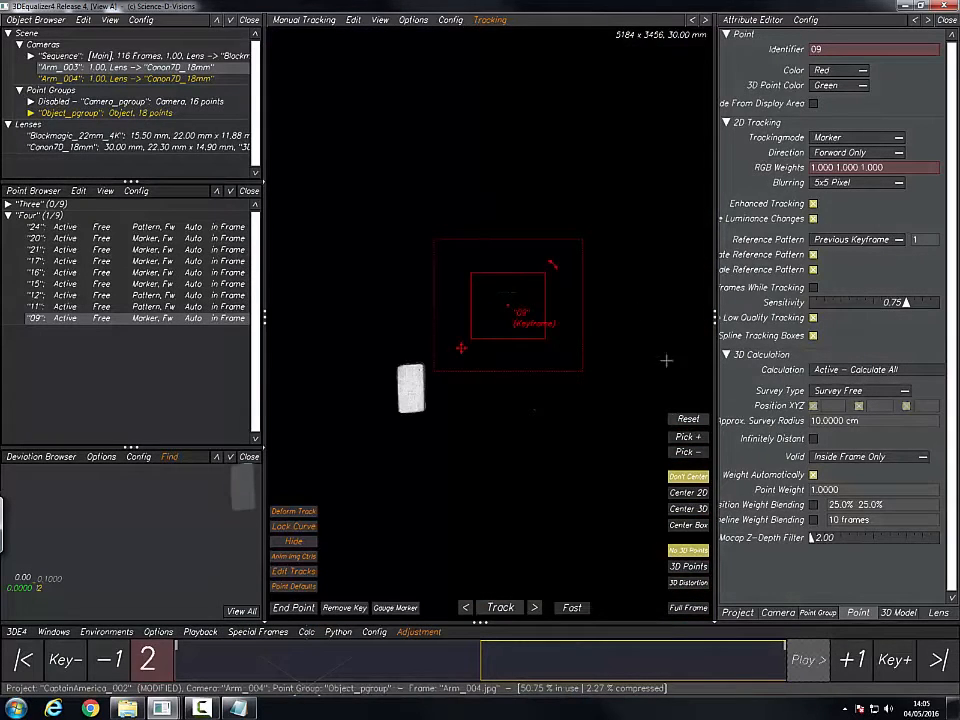
pyautogui.click(690, 423)
pyautogui.moveTo(573, 322); pyautogui.dragTo(633, 400, button='right')
pyautogui.click(687, 437)
pyautogui.click(407, 271)
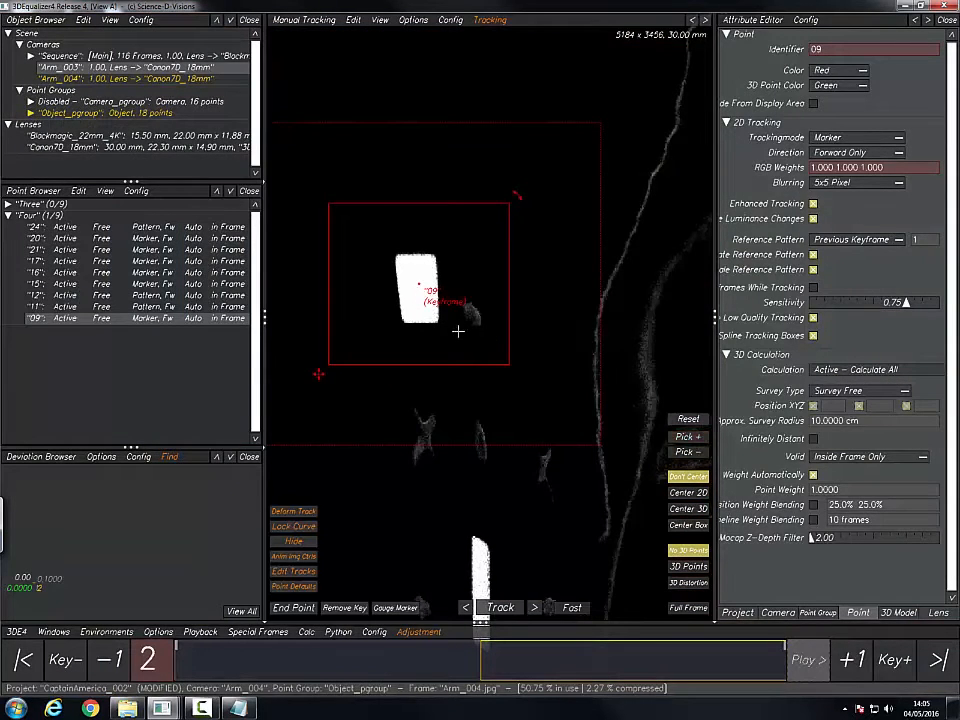
pyautogui.press('g')
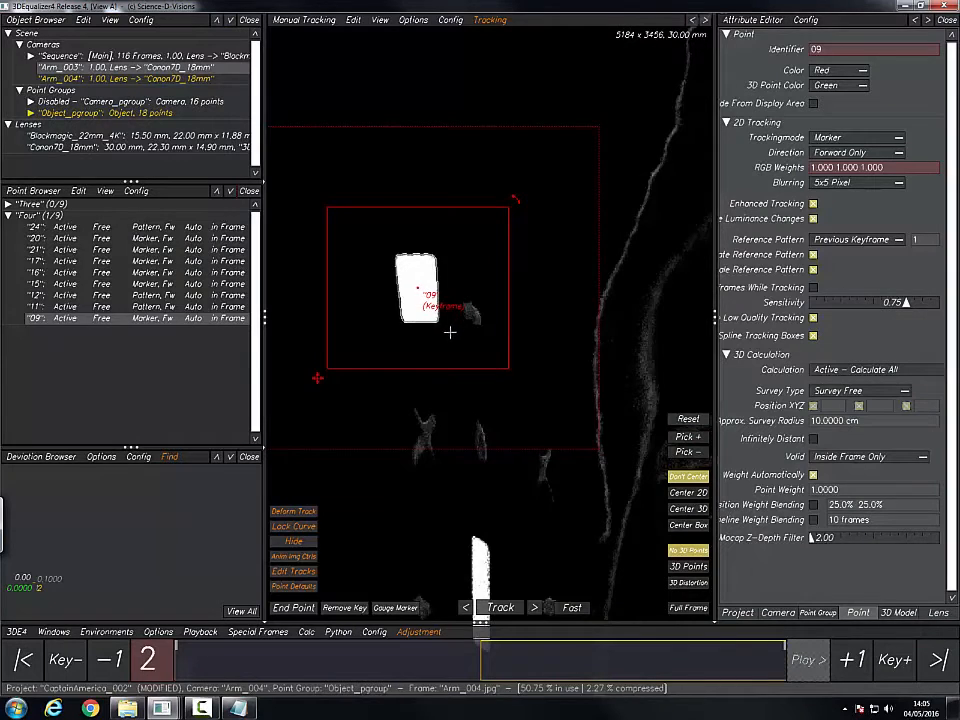
pyautogui.keyDown('ctrl'); pyautogui.moveTo(443, 337); pyautogui.dragTo(333, 257, button='right'); pyautogui.keyUp('ctrl')
pyautogui.keyDown('ctrl'); pyautogui.moveTo(526, 385); pyautogui.dragTo(335, 310, button='right'); pyautogui.keyUp('ctrl')
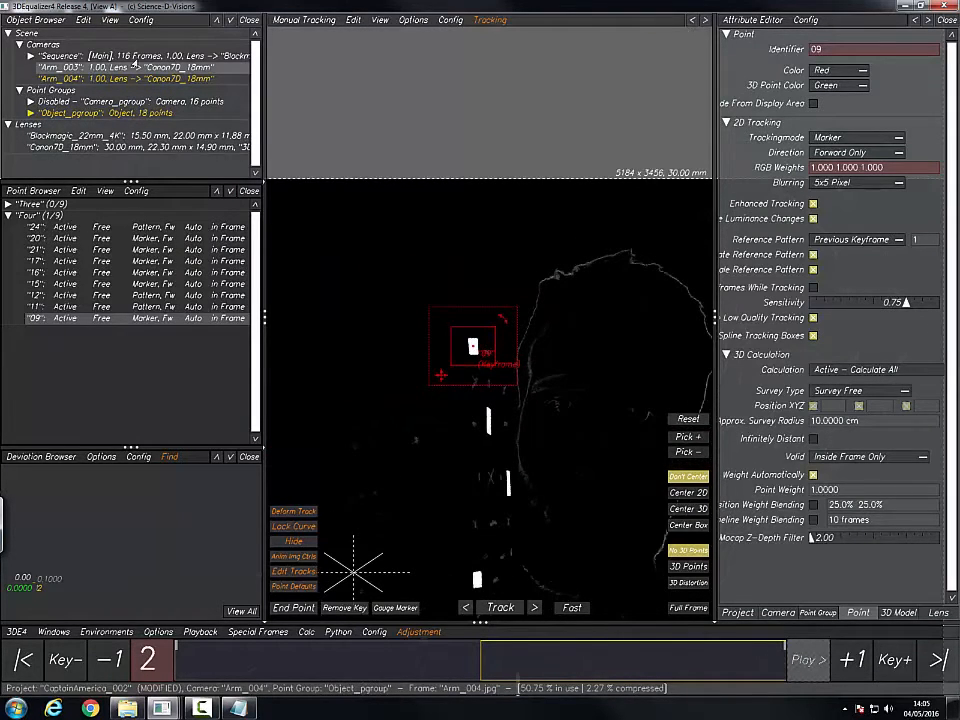
# Step: Return to the Sequence footage and select point 11 on the cross beside the pink label to locate its marker
pyautogui.click(130, 57)
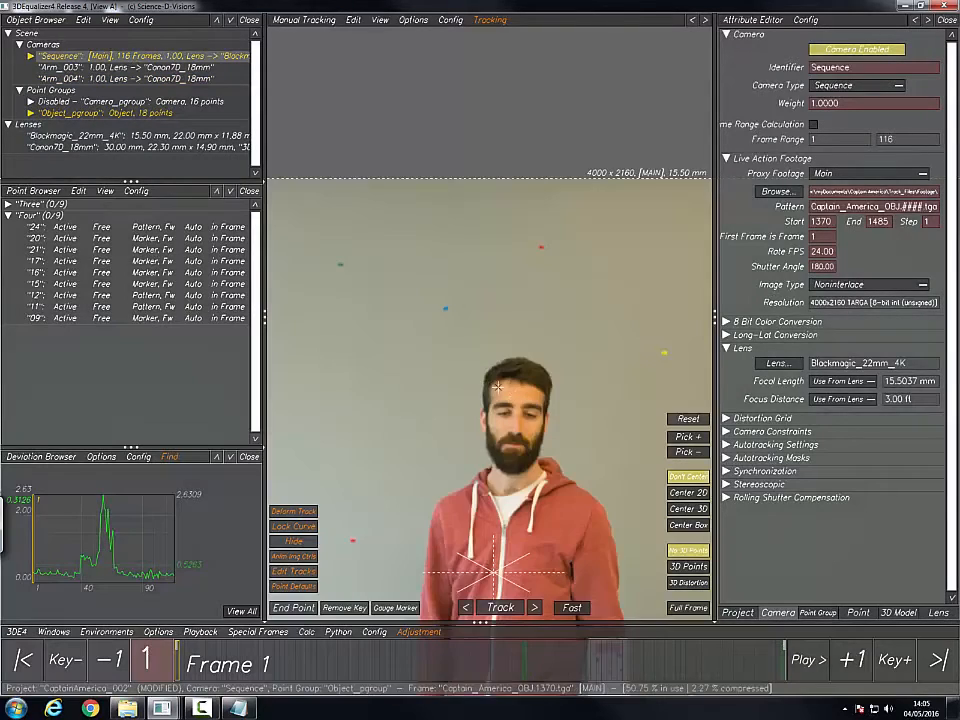
pyautogui.keyDown('ctrl'); pyautogui.moveTo(497, 390); pyautogui.dragTo(461, 373, button='right'); pyautogui.keyUp('ctrl')
pyautogui.keyDown('ctrl'); pyautogui.moveTo(447, 286); pyautogui.dragTo(448, 302, button='middle'); pyautogui.keyUp('ctrl')
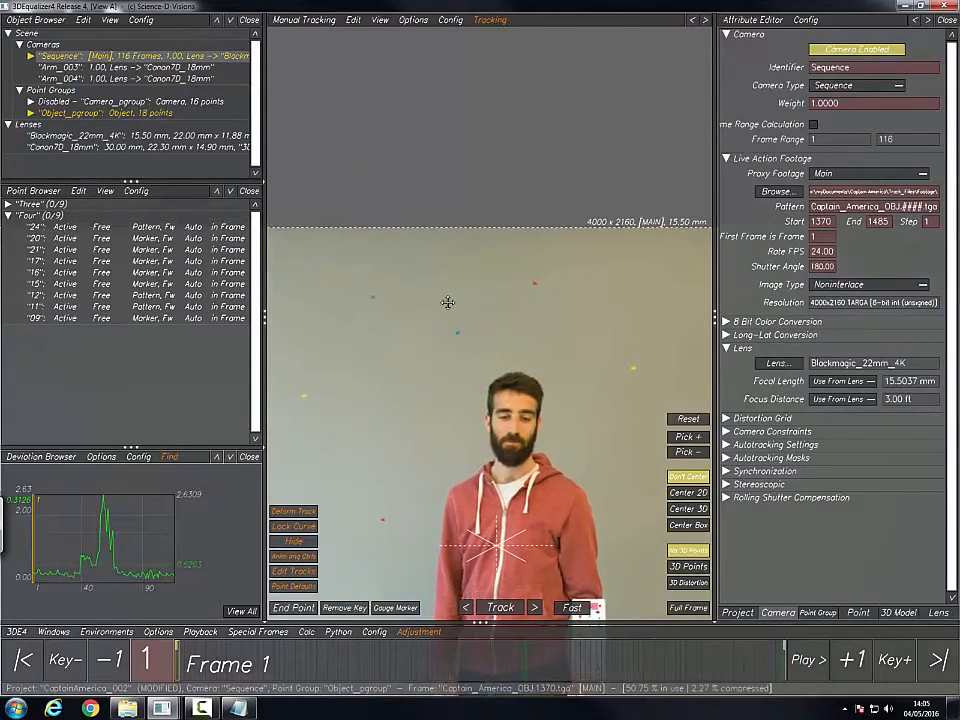
pyautogui.keyDown('ctrl'); pyautogui.moveTo(538, 540); pyautogui.dragTo(459, 340, button='middle'); pyautogui.keyUp('ctrl')
pyautogui.keyDown('ctrl'); pyautogui.moveTo(459, 340); pyautogui.dragTo(456, 321, button='right'); pyautogui.keyUp('ctrl')
pyautogui.keyDown('ctrl'); pyautogui.moveTo(548, 530); pyautogui.dragTo(432, 333, button='middle'); pyautogui.keyUp('ctrl')
pyautogui.moveTo(432, 333)
pyautogui.keyDown('ctrl'); pyautogui.mouseDown(button='right')
pyautogui.moveTo(489, 396)
pyautogui.moveTo(470, 395)
pyautogui.mouseUp(button='right'); pyautogui.keyUp('ctrl')
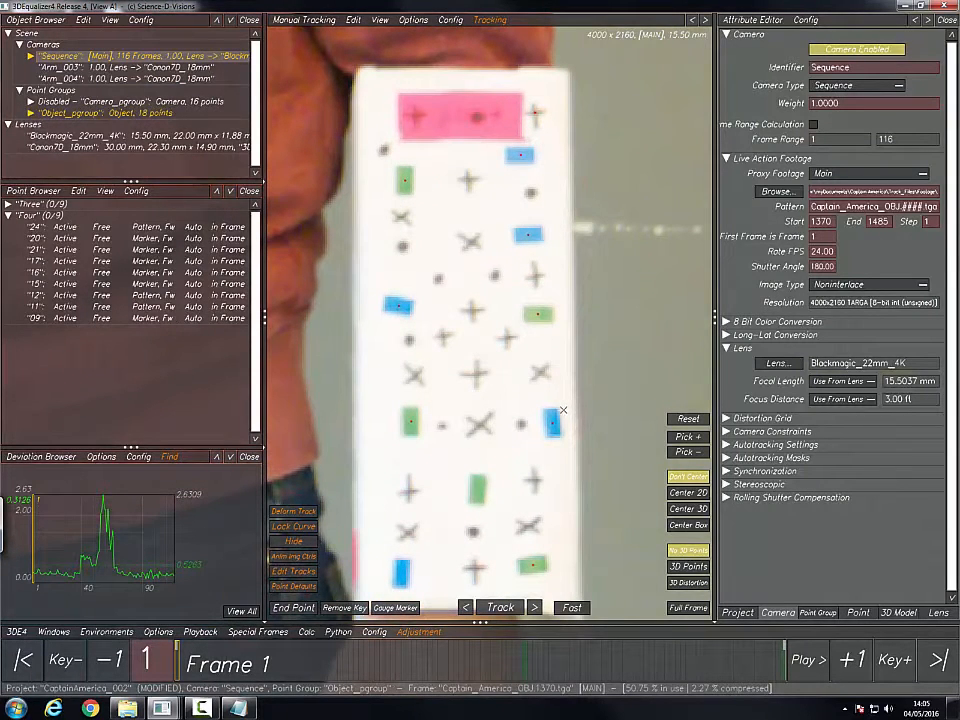
pyautogui.click(537, 104)
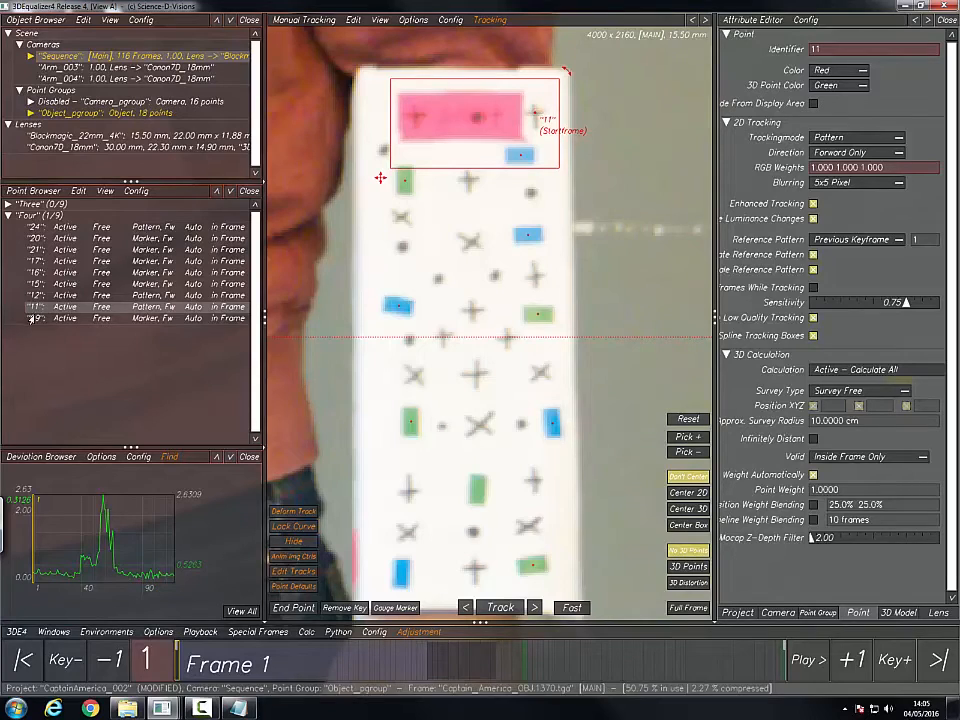
# Step: Place point 11 on the center of the cross beside the pink label at the elbow end of the box in Arm_003
pyautogui.click(115, 67)
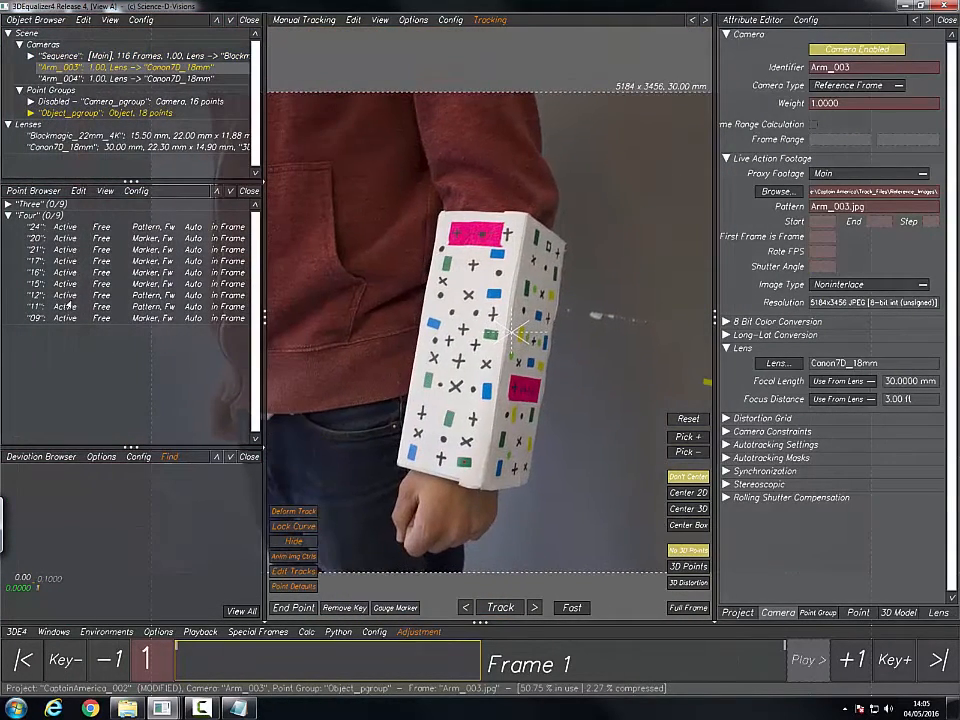
pyautogui.click(57, 307)
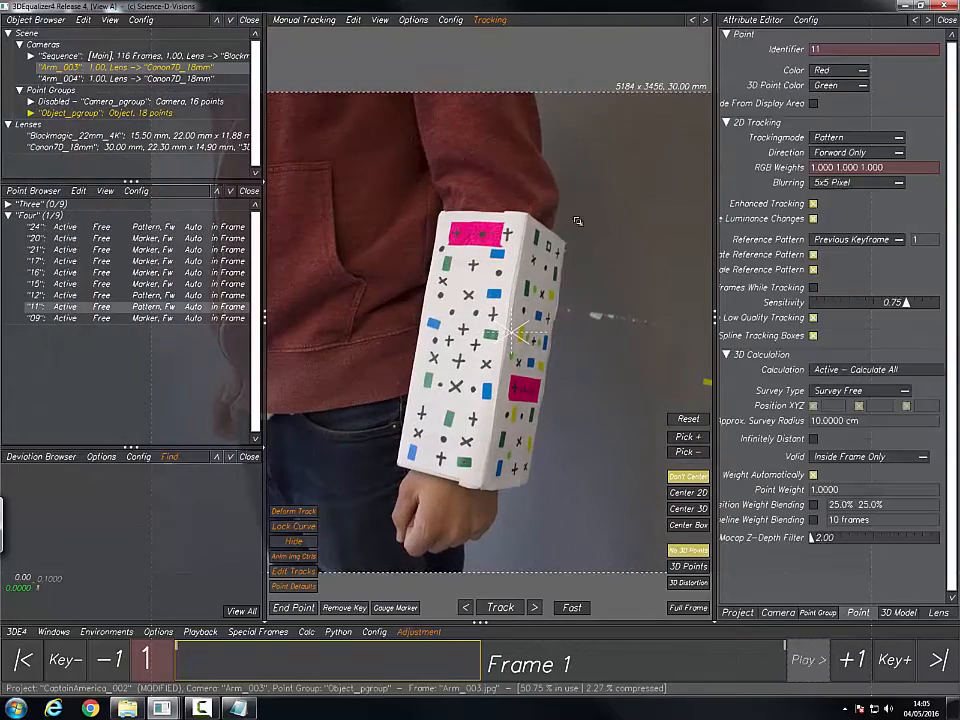
pyautogui.scroll(5, 523, 283)
pyautogui.keyDown('ctrl'); pyautogui.click(470, 292); pyautogui.keyUp('ctrl')
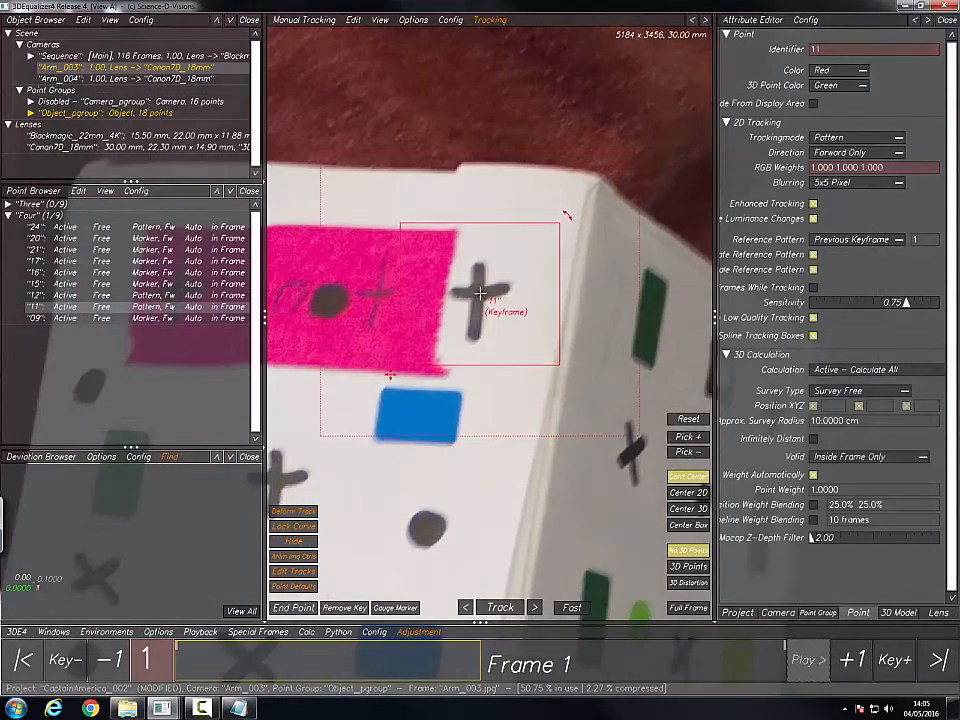
pyautogui.scroll(-3, 432, 338)
pyautogui.scroll(3, 494, 281)
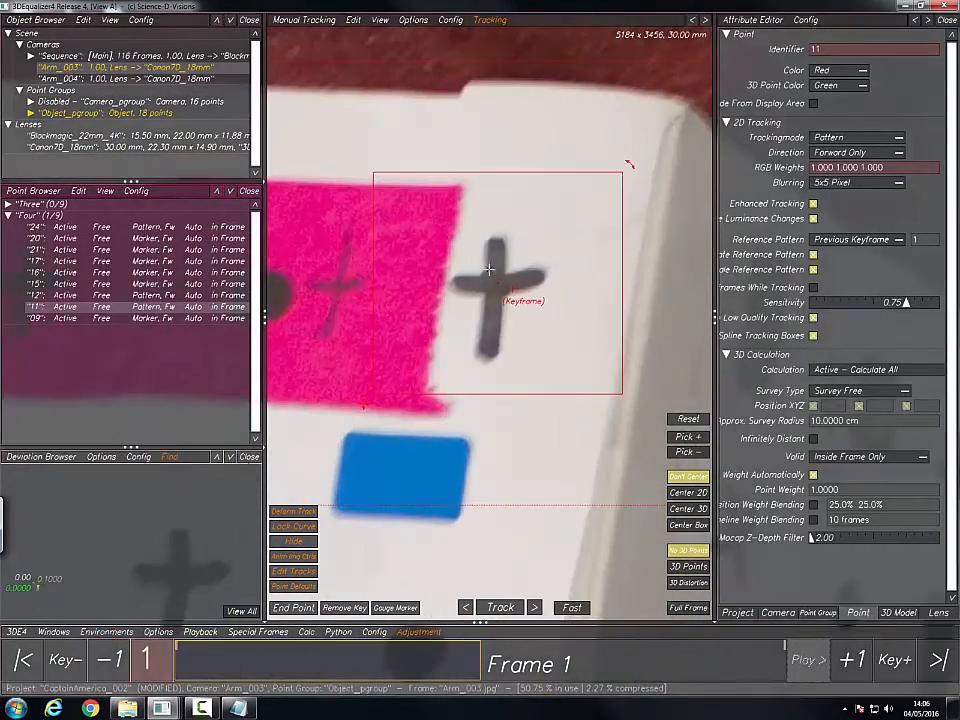
pyautogui.scroll(-4, 545, 247)
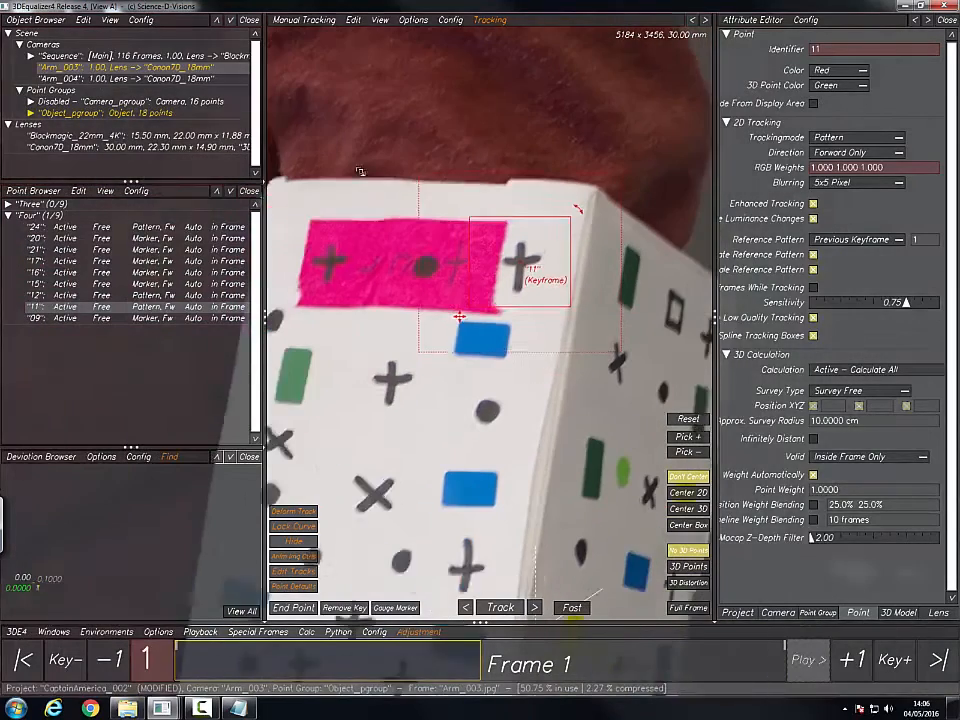
pyautogui.scroll(-3, 487, 275)
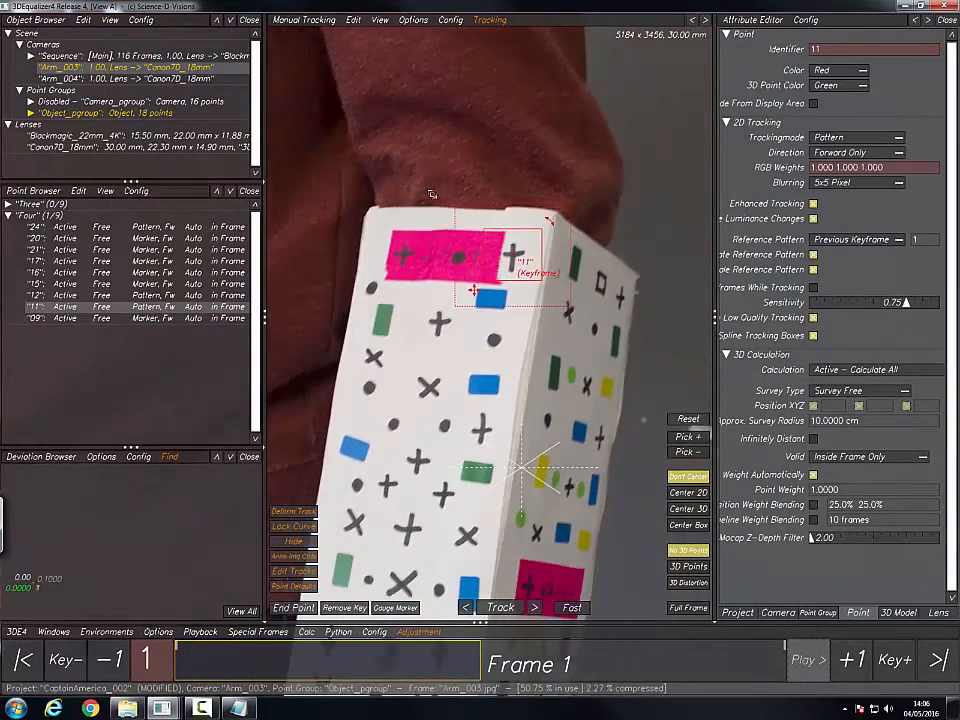
pyautogui.keyDown('ctrl'); pyautogui.moveTo(427, 260); pyautogui.dragTo(458, 256, button='right'); pyautogui.keyUp('ctrl')
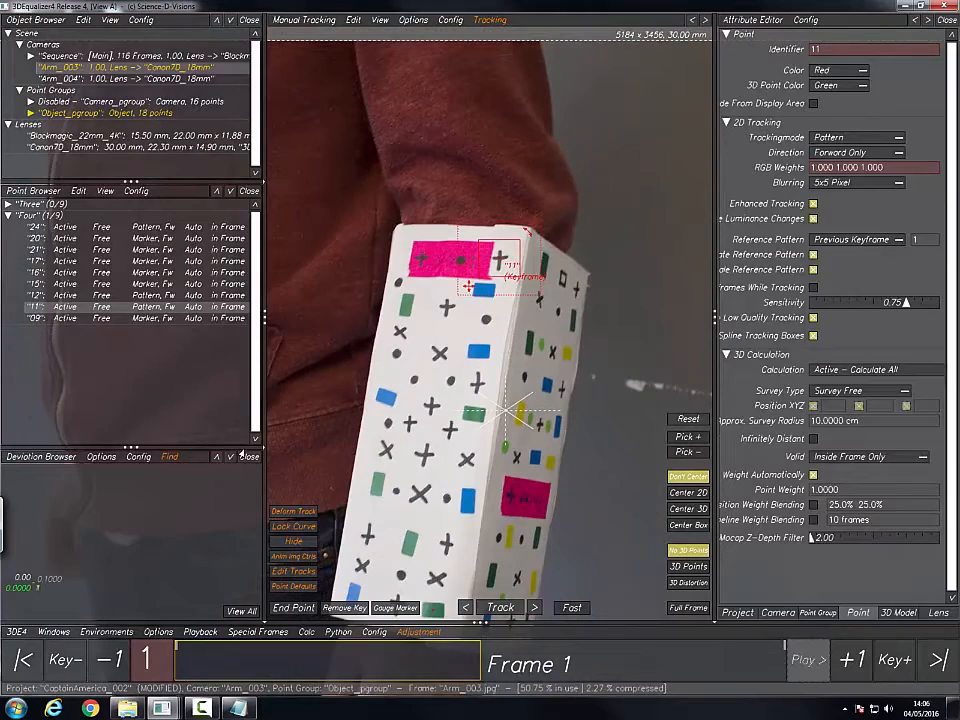
# Step: Place point 11 on the center of the cross beside the pink "four" label near the elbow in Arm_004
pyautogui.press('Right')
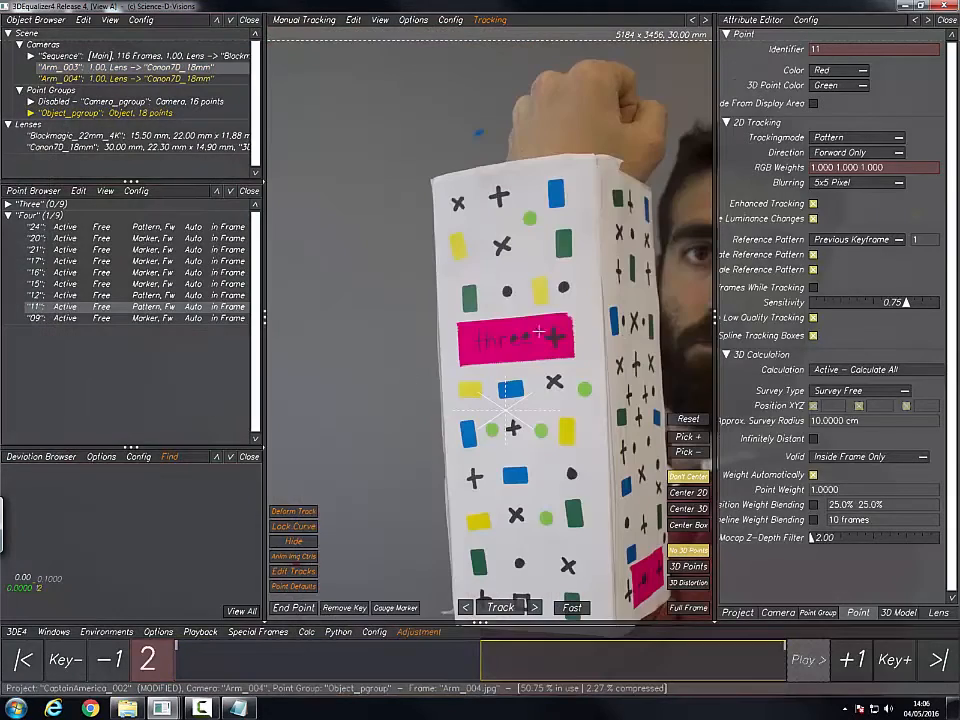
pyautogui.keyDown('ctrl'); pyautogui.moveTo(559, 302); pyautogui.dragTo(436, 153, button='middle'); pyautogui.keyUp('ctrl')
pyautogui.keyDown('ctrl'); pyautogui.moveTo(473, 365); pyautogui.dragTo(524, 462, button='right'); pyautogui.keyUp('ctrl')
pyautogui.keyDown('ctrl'); pyautogui.moveTo(459, 371); pyautogui.dragTo(375, 195, button='middle'); pyautogui.keyUp('ctrl')
pyautogui.keyDown('ctrl'); pyautogui.moveTo(415, 300); pyautogui.dragTo(446, 376, button='right'); pyautogui.keyUp('ctrl')
pyautogui.keyDown('ctrl'); pyautogui.moveTo(430, 374); pyautogui.dragTo(334, 170, button='middle'); pyautogui.keyUp('ctrl')
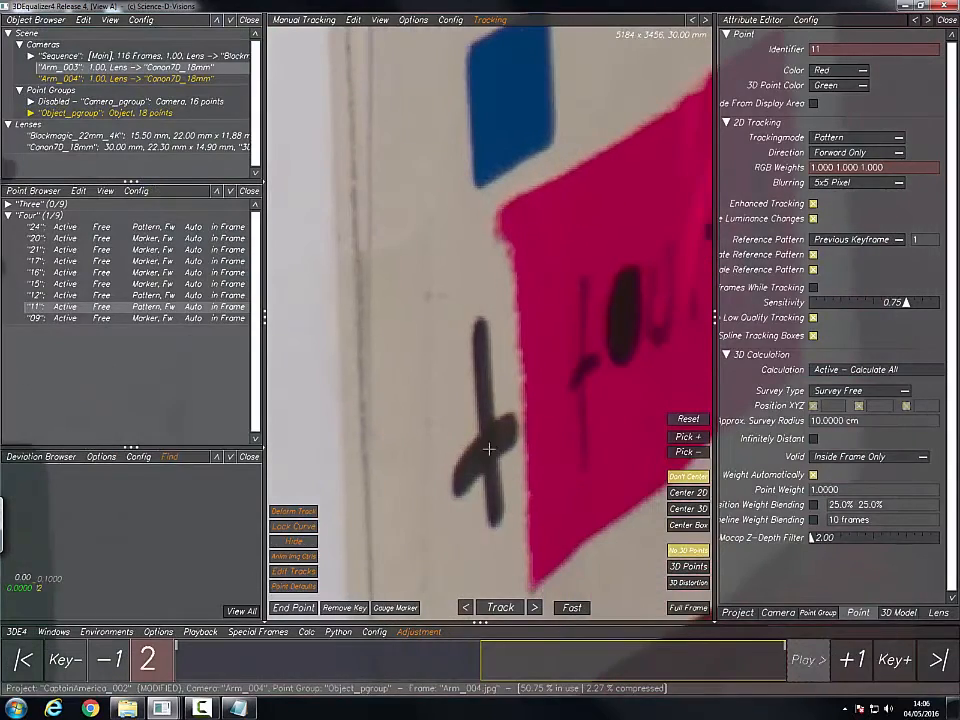
pyautogui.keyDown('ctrl'); pyautogui.click(489, 449); pyautogui.keyUp('ctrl')
pyautogui.keyDown('ctrl'); pyautogui.moveTo(497, 464); pyautogui.dragTo(392, 300, button='right'); pyautogui.keyUp('ctrl')
pyautogui.keyDown('ctrl'); pyautogui.moveTo(496, 288); pyautogui.dragTo(660, 350, button='middle'); pyautogui.keyUp('ctrl')
pyautogui.keyDown('ctrl'); pyautogui.moveTo(540, 372); pyautogui.dragTo(434, 361, button='middle'); pyautogui.keyUp('ctrl')
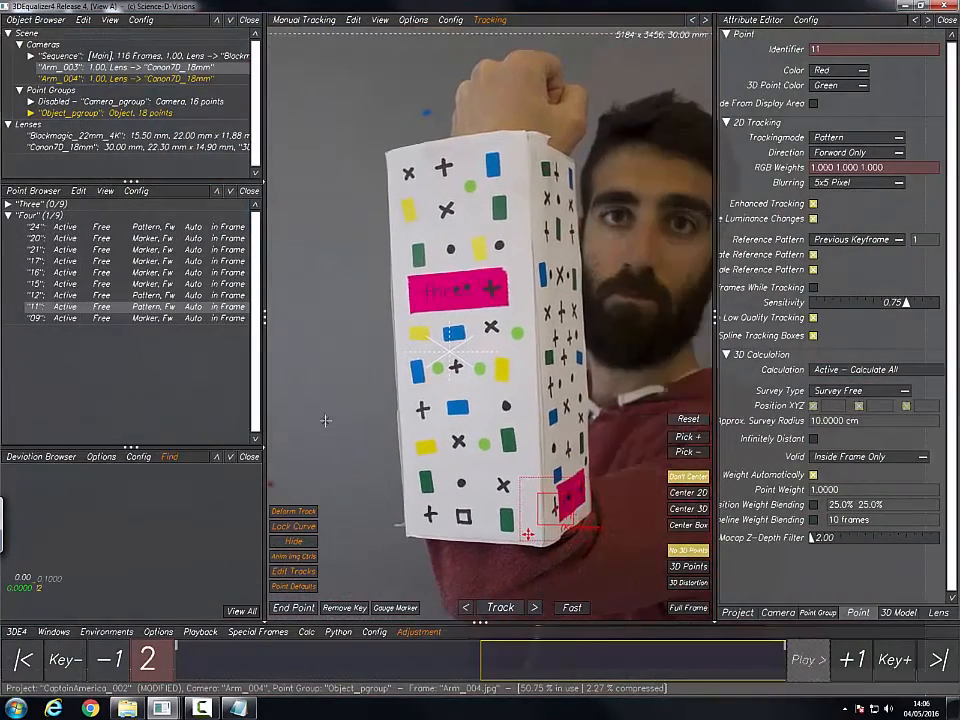
# Step: View frame 116 of the Sequence footage around the raised arm box and collapse the point set Four
pyautogui.click(77, 56)
pyautogui.doubleClick(90, 57)
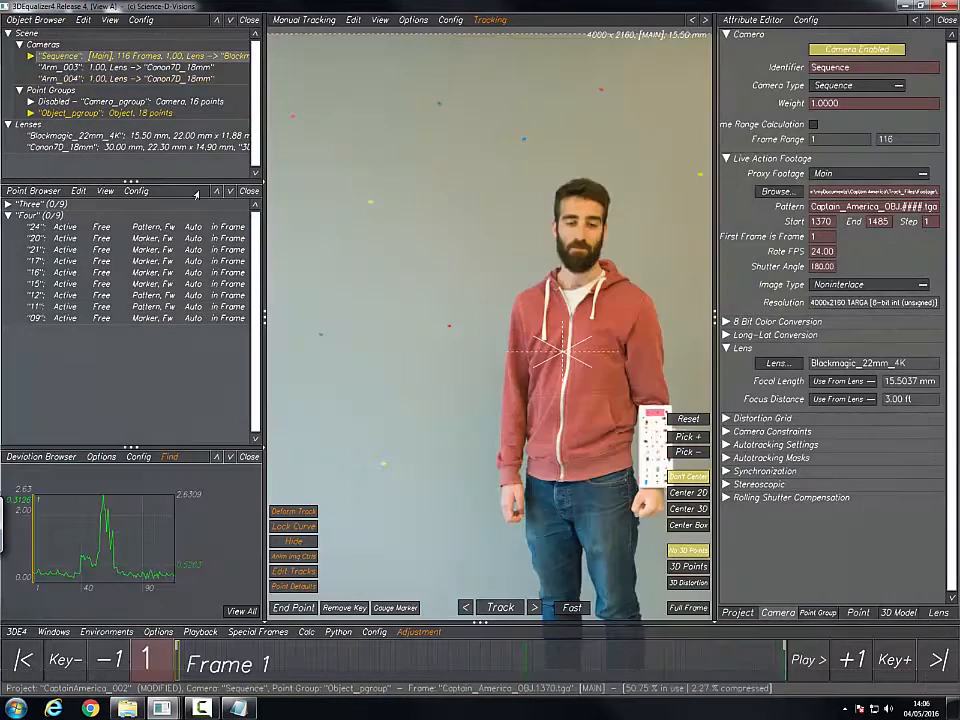
pyautogui.keyDown('ctrl'); pyautogui.moveTo(514, 301); pyautogui.dragTo(418, 234, button='right'); pyautogui.keyUp('ctrl')
pyautogui.keyDown('ctrl'); pyautogui.moveTo(509, 306); pyautogui.dragTo(376, 226, button='middle'); pyautogui.keyUp('ctrl')
pyautogui.keyDown('ctrl'); pyautogui.moveTo(376, 226); pyautogui.dragTo(447, 280, button='right'); pyautogui.keyUp('ctrl')
pyautogui.moveTo(288, 663)
pyautogui.mouseDown()
pyautogui.moveTo(456, 647)
pyautogui.moveTo(860, 675)
pyautogui.mouseUp()
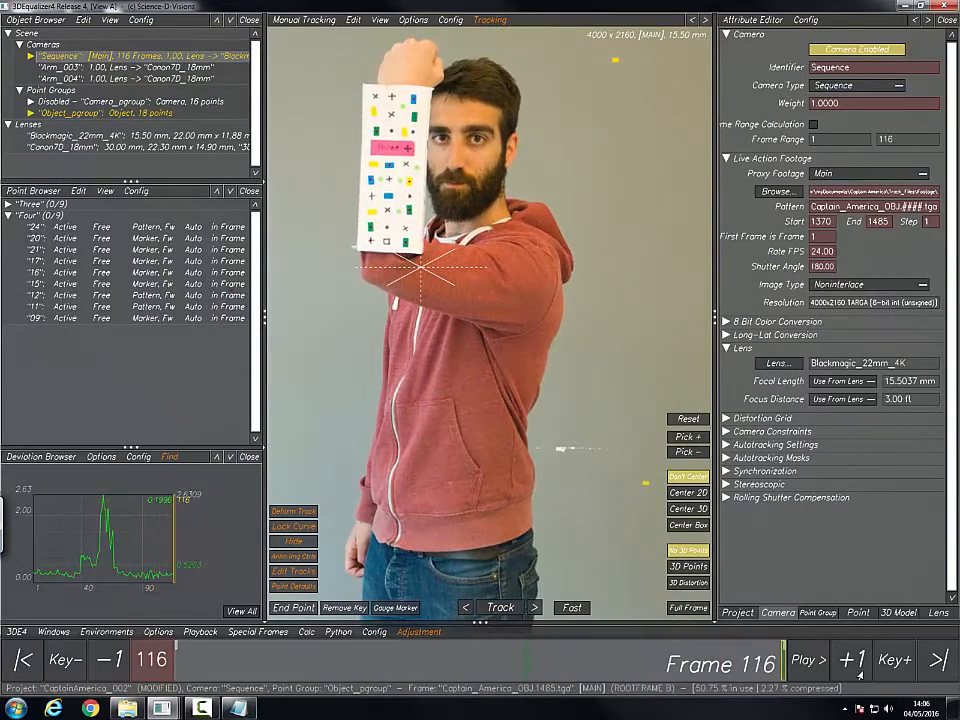
pyautogui.click(7, 216)
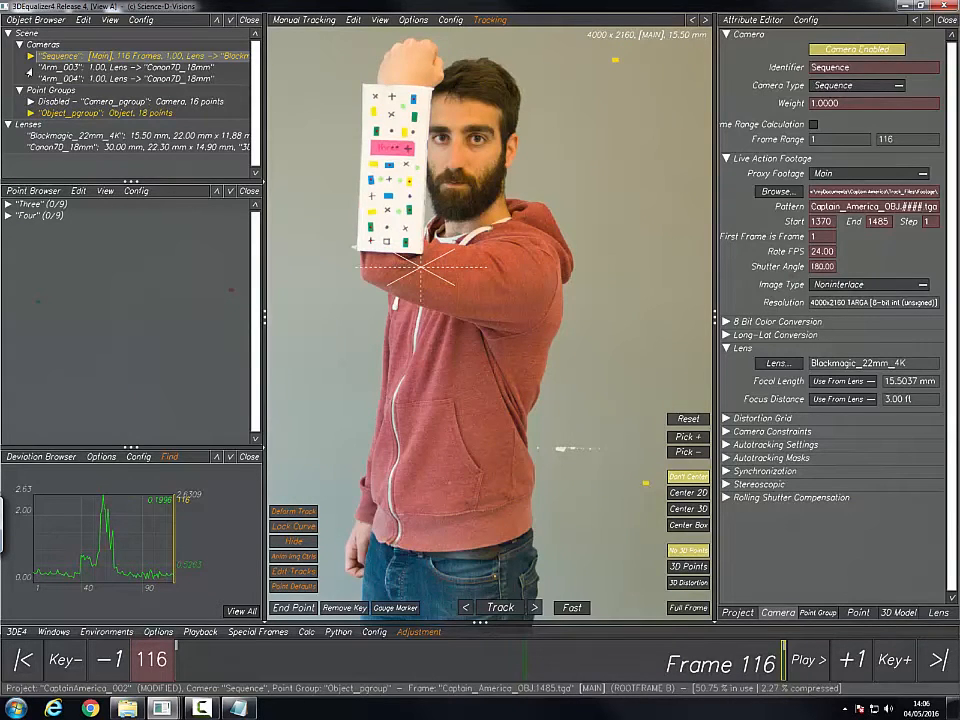
# Step: Select point 01 on the green marker at the elbow end of the "three" face and expand the point set Three
pyautogui.scroll(5, 369, 213)
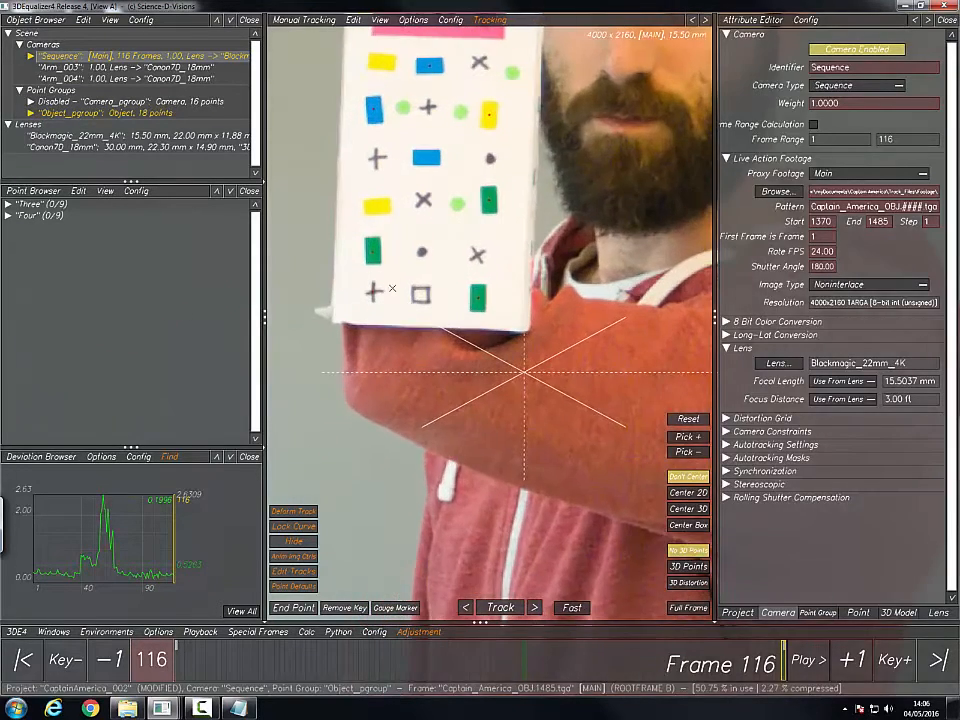
pyautogui.keyDown('ctrl'); pyautogui.click(478, 257); pyautogui.keyUp('ctrl')
pyautogui.click(8, 204)
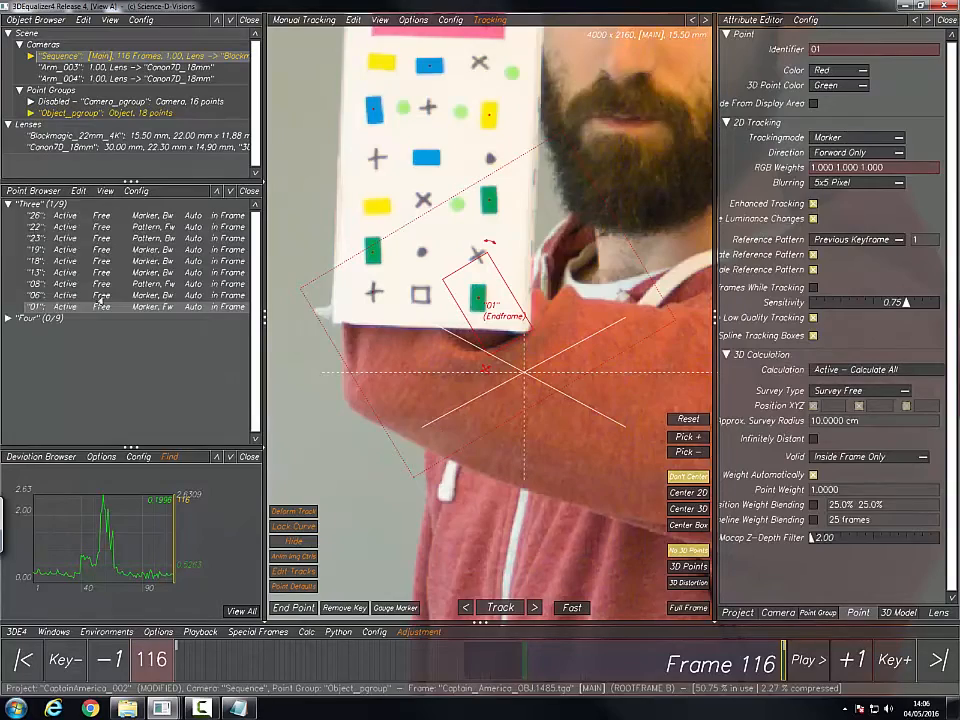
pyautogui.moveTo(520, 231); pyautogui.dragTo(439, 161, button='right')
pyautogui.moveTo(439, 161); pyautogui.dragTo(430, 242, button='middle')
pyautogui.moveTo(430, 242)
pyautogui.mouseDown(button='right')
pyautogui.moveTo(486, 264)
pyautogui.moveTo(542, 312)
pyautogui.mouseUp(button='right')
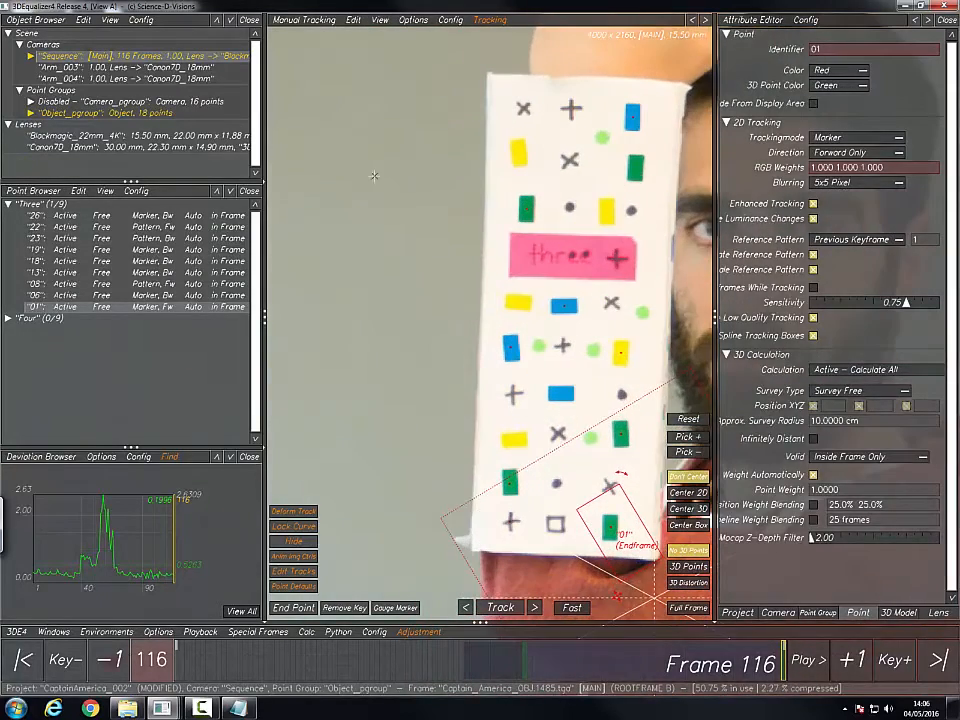
# Step: Place point 01 on the green marker at the elbow end of the "three" face in Arm_003 and rotate its tracking box to the marker
pyautogui.click(160, 68)
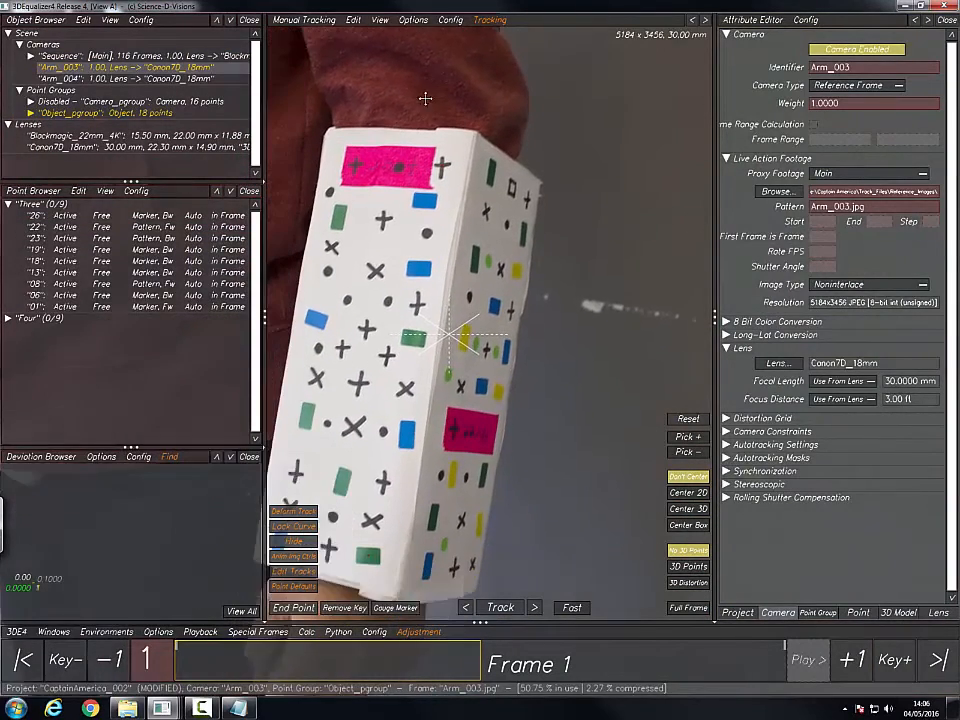
pyautogui.moveTo(430, 138)
pyautogui.mouseDown(button='middle')
pyautogui.moveTo(445, 87)
pyautogui.moveTo(438, 78)
pyautogui.mouseUp(button='middle')
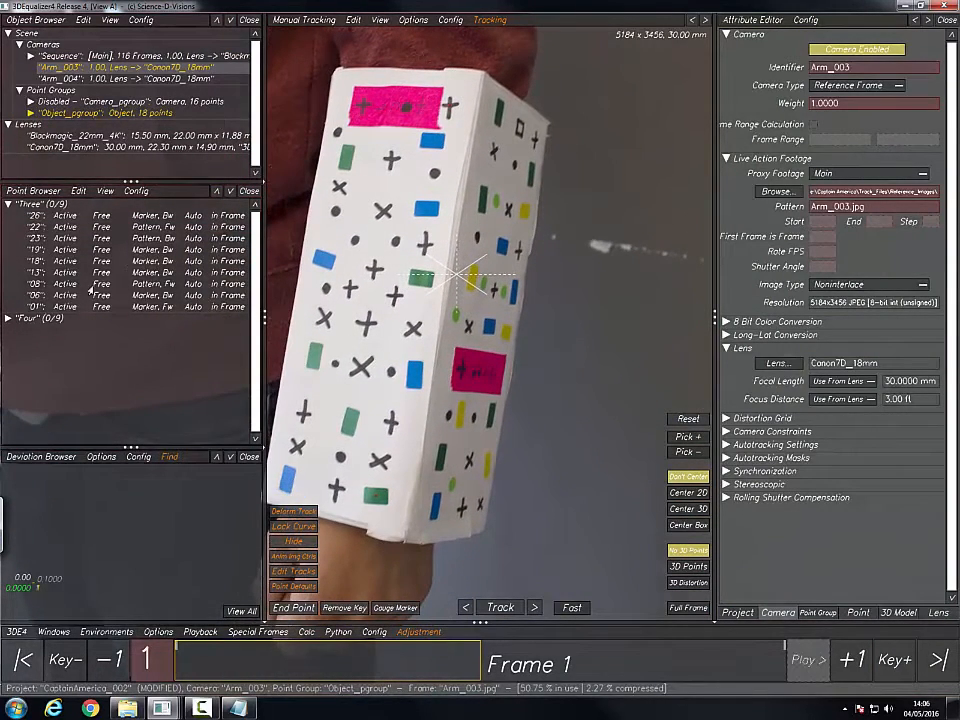
pyautogui.click(68, 307)
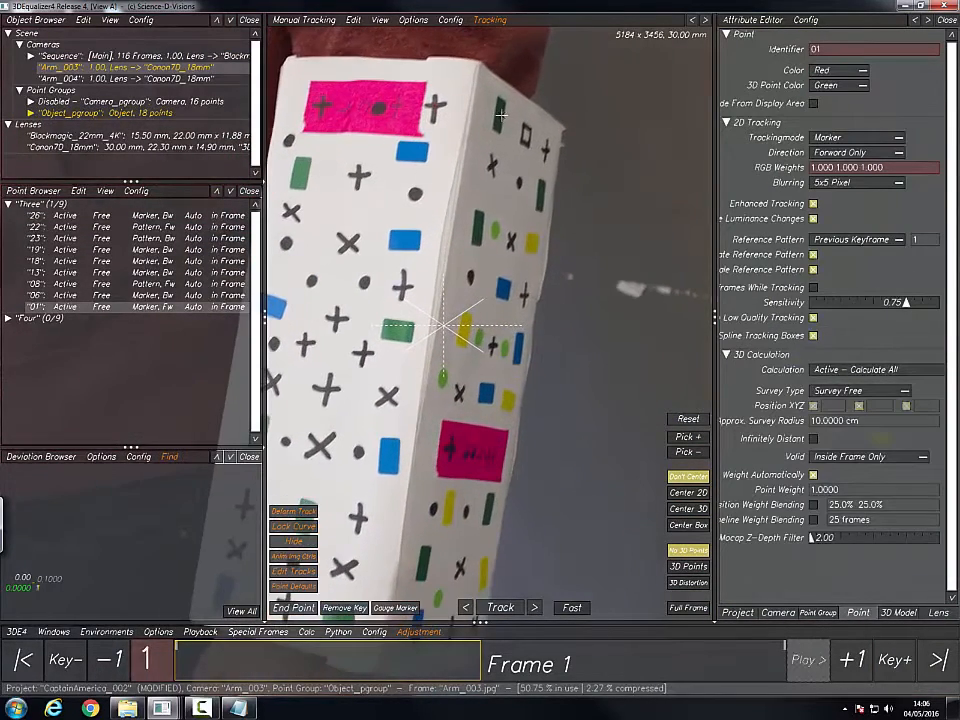
pyautogui.moveTo(499, 115); pyautogui.dragTo(497, 116)
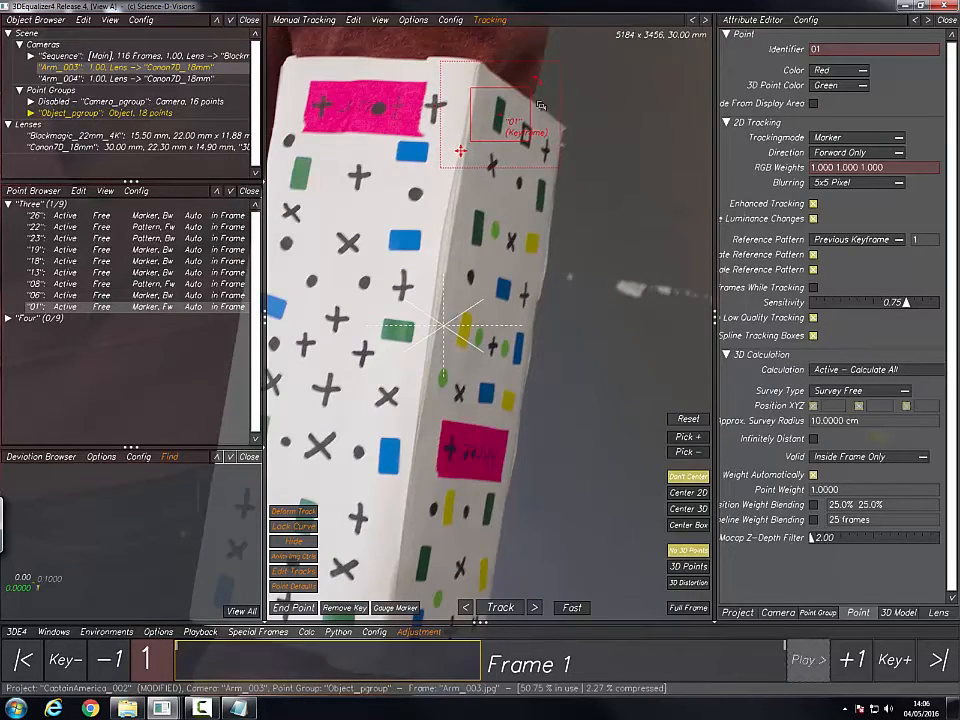
pyautogui.moveTo(533, 102)
pyautogui.mouseDown(button='right')
pyautogui.moveTo(551, 154)
pyautogui.moveTo(549, 190)
pyautogui.mouseUp(button='right')
pyautogui.moveTo(523, 104)
pyautogui.mouseDown()
pyautogui.moveTo(525, 147)
pyautogui.moveTo(520, 129)
pyautogui.mouseUp()
# Step: Isolate the green marker in Arm_003 by adding its picked color and center point 01 on the isolated shape
pyautogui.click(682, 435)
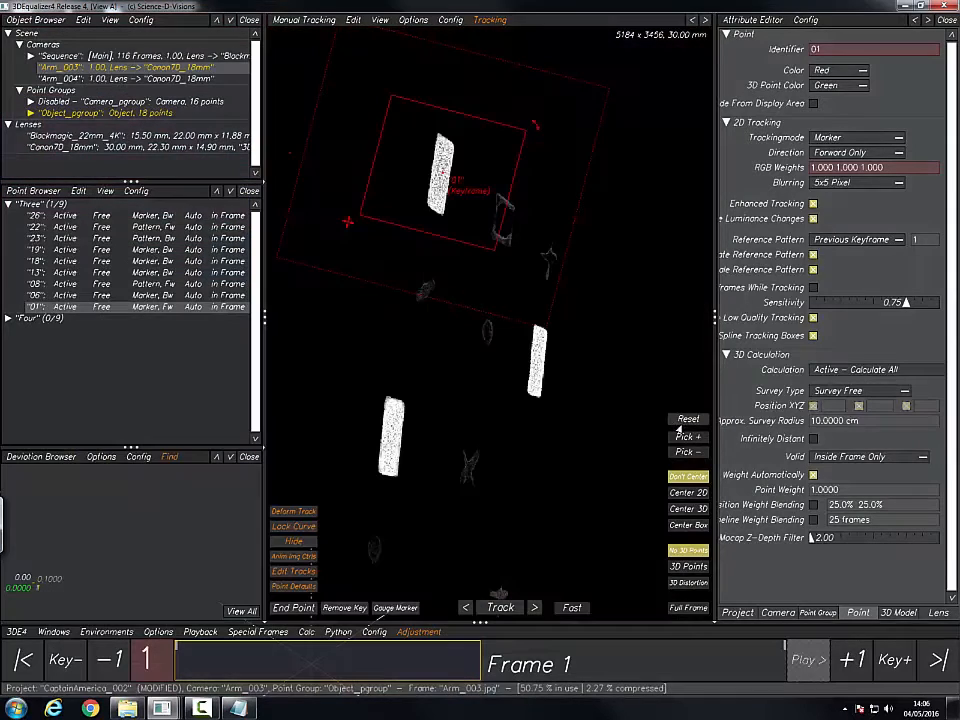
pyautogui.click(693, 437)
pyautogui.moveTo(446, 148)
pyautogui.mouseDown()
pyautogui.moveTo(441, 211)
pyautogui.moveTo(438, 195)
pyautogui.moveTo(412, 176)
pyautogui.mouseUp()
pyautogui.moveTo(569, 277); pyautogui.dragTo(552, 279, button='right')
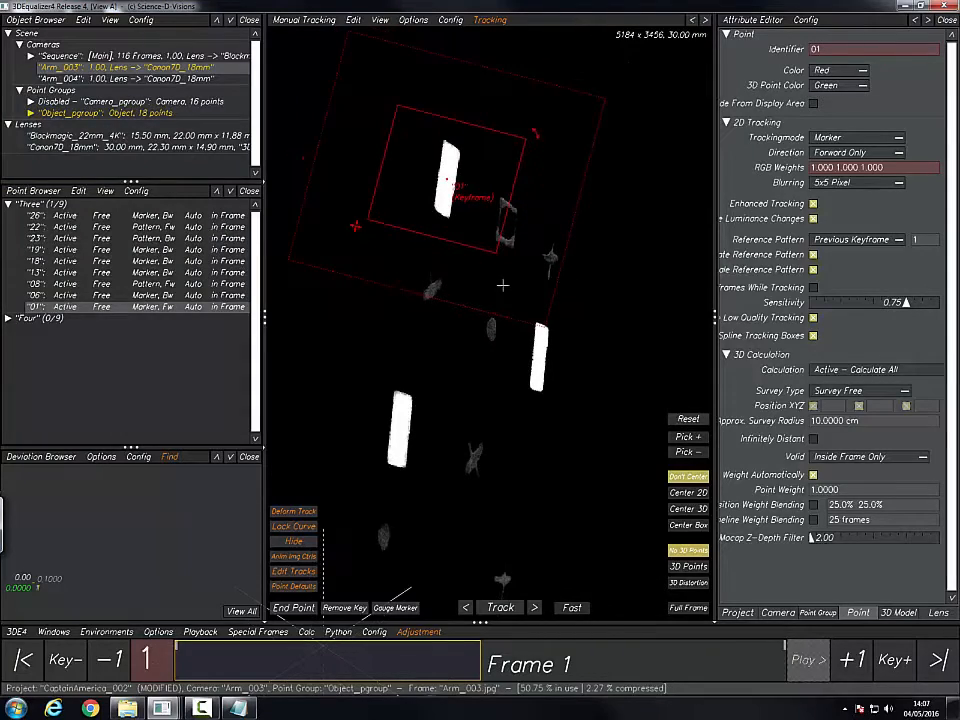
pyautogui.press('i')
pyautogui.moveTo(511, 345); pyautogui.dragTo(465, 317, button='right')
# Step: Place point 01 on the green marker at the elbow end of the "three" face in Arm_004 and reset the color weighting
pyautogui.press('Right')
pyautogui.moveTo(525, 343); pyautogui.dragTo(467, 284, button='right')
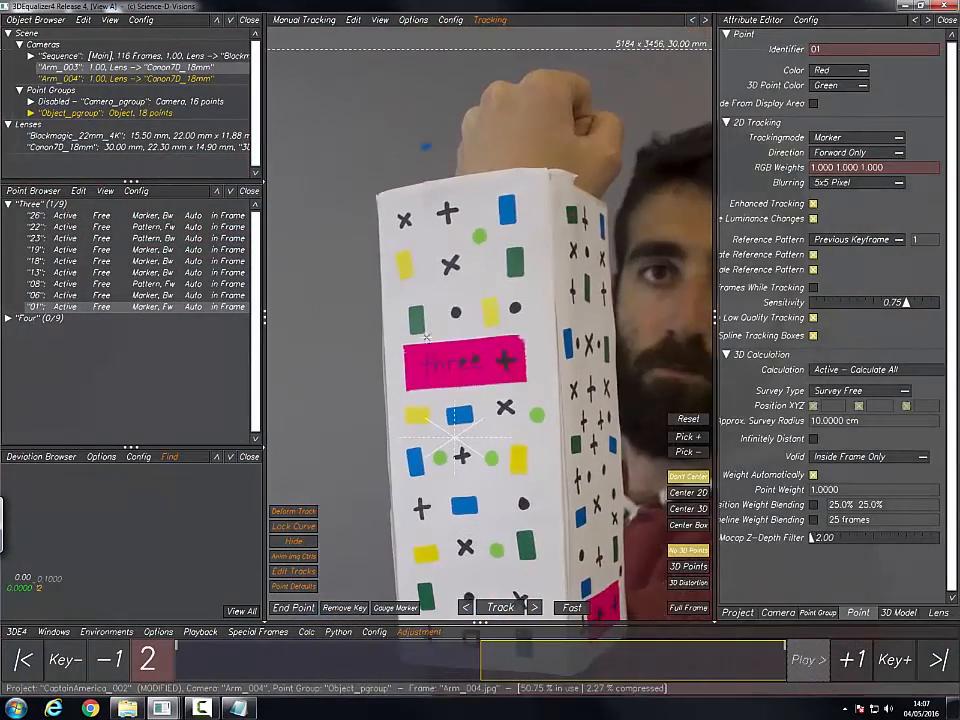
pyautogui.moveTo(471, 453); pyautogui.dragTo(452, 305, button='middle')
pyautogui.moveTo(503, 501); pyautogui.dragTo(523, 532, button='right')
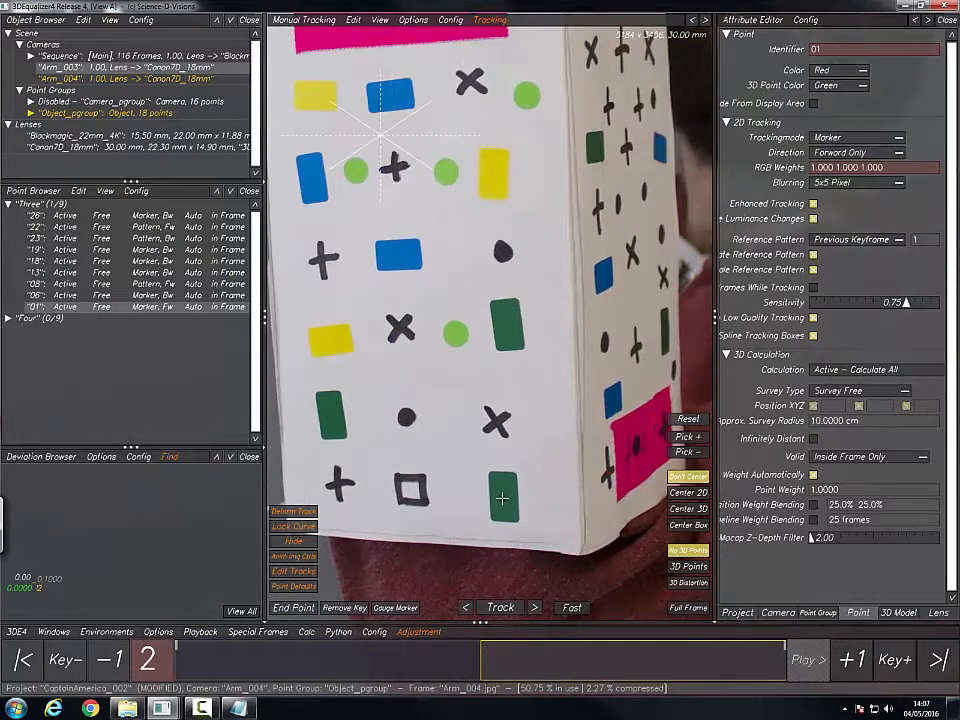
pyautogui.keyDown('ctrl'); pyautogui.click(502, 497); pyautogui.keyUp('ctrl')
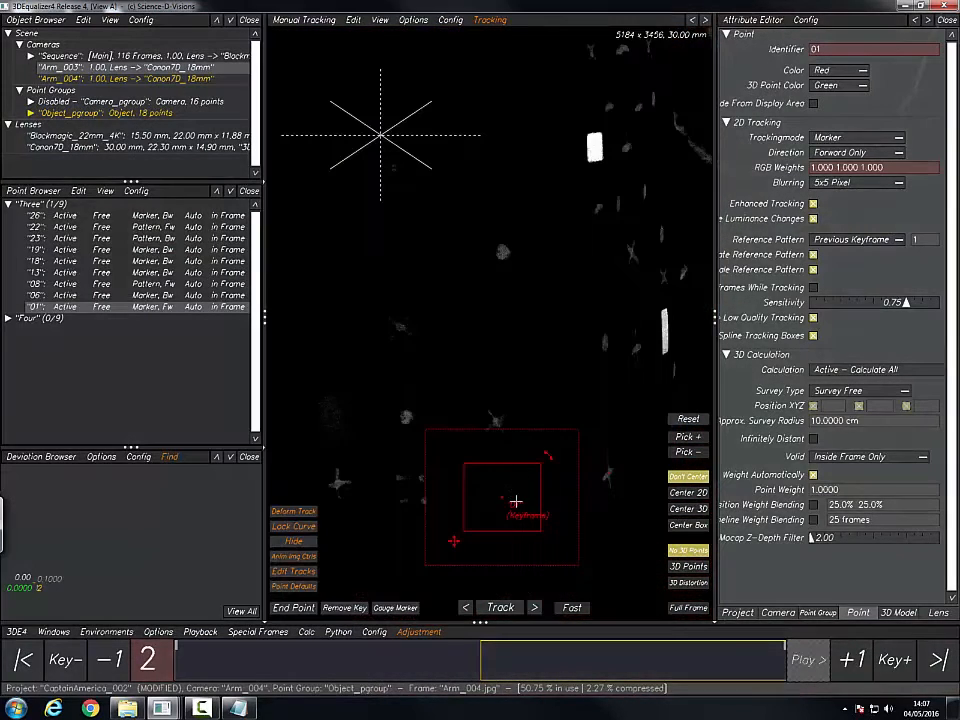
pyautogui.click(690, 423)
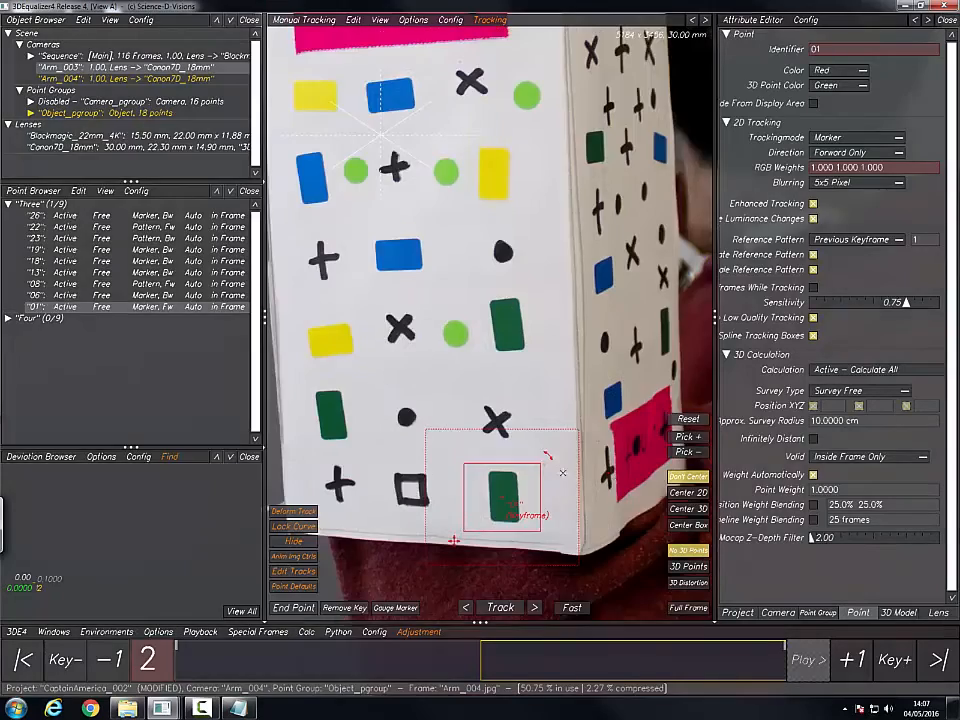
# Step: Isolate the green marker in Arm_004 by adding its picked color and check point 01 against the isolated shape
pyautogui.moveTo(563, 473); pyautogui.dragTo(630, 438, button='right')
pyautogui.moveTo(632, 437); pyautogui.dragTo(729, 352, button='middle')
pyautogui.click(690, 441)
pyautogui.click(515, 418)
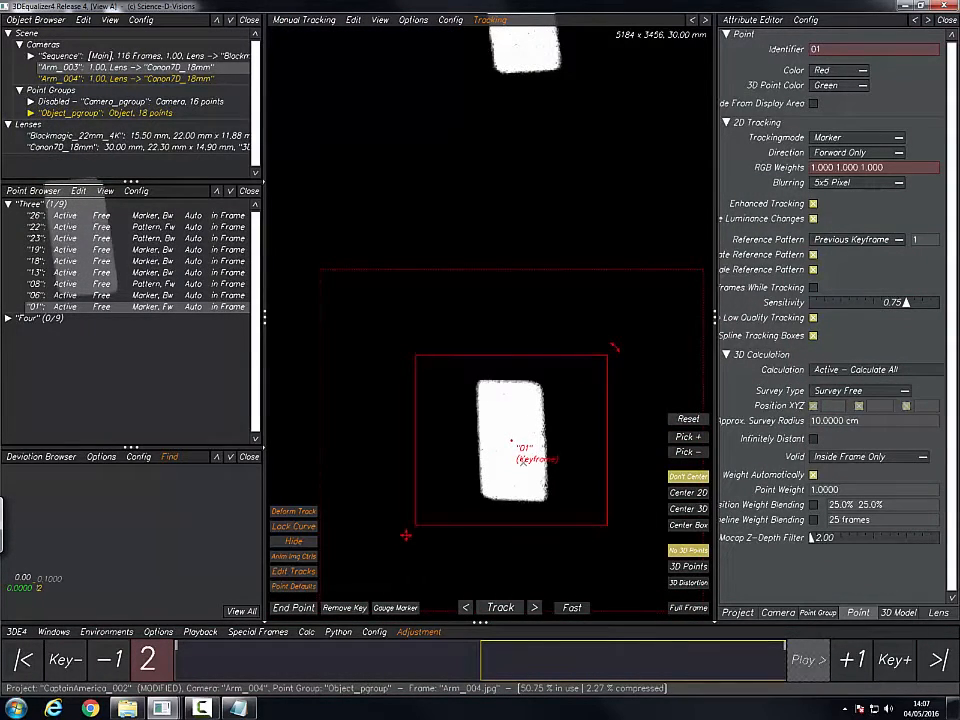
pyautogui.moveTo(585, 438)
pyautogui.mouseDown(button='right')
pyautogui.moveTo(467, 392)
pyautogui.moveTo(446, 394)
pyautogui.moveTo(437, 362)
pyautogui.moveTo(495, 489)
pyautogui.mouseUp(button='right')
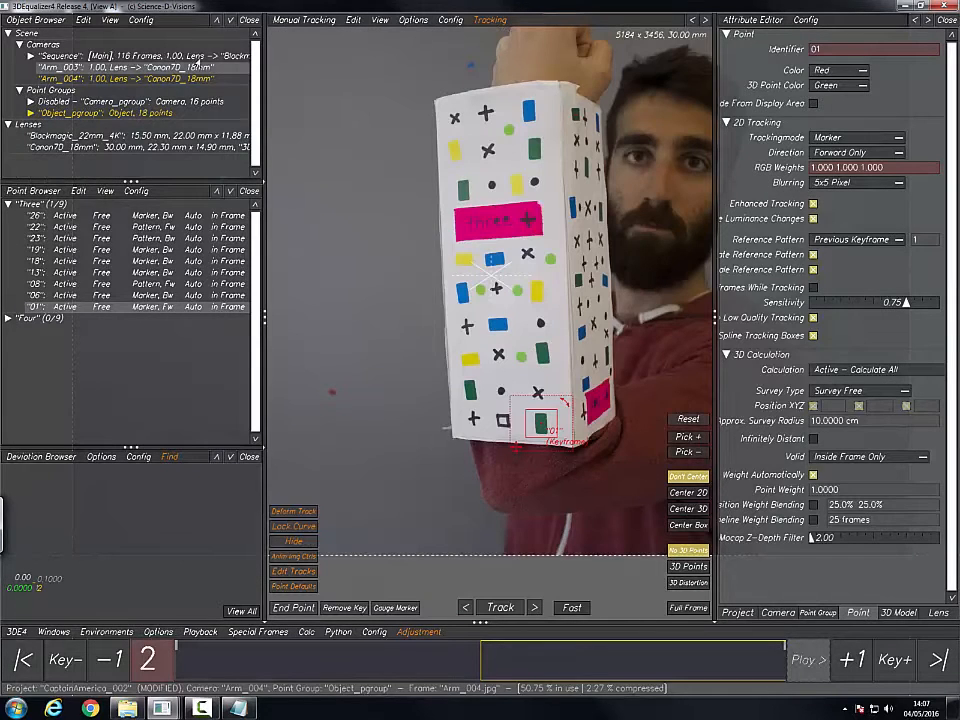
# Step: Return to frame 116 of the Sequence footage and select point 06 on the blue marker at the wrist end of the "three" face
pyautogui.click(195, 56)
pyautogui.moveTo(675, 293); pyautogui.dragTo(662, 319, button='right')
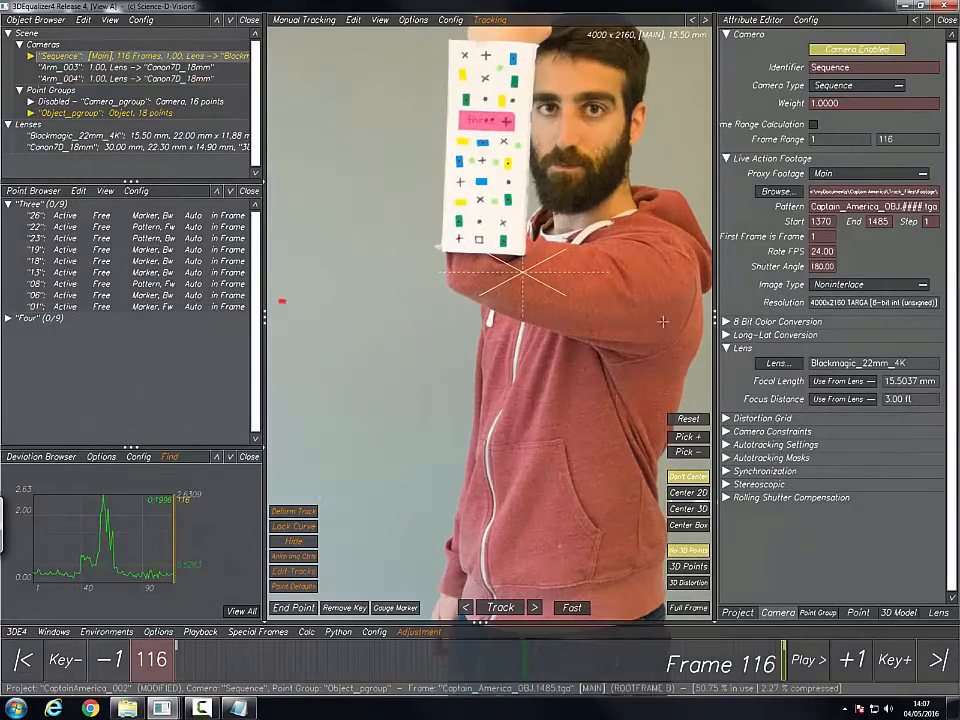
pyautogui.moveTo(563, 273); pyautogui.dragTo(608, 386, button='middle')
pyautogui.moveTo(608, 386); pyautogui.dragTo(533, 112, button='right')
pyautogui.moveTo(533, 112); pyautogui.dragTo(547, 279, button='middle')
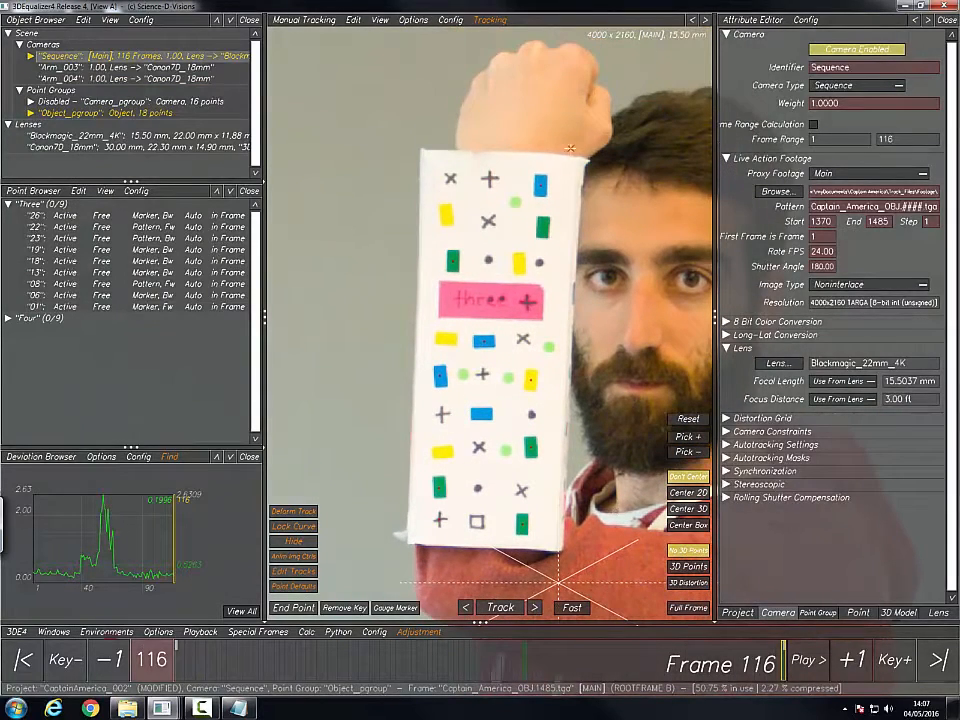
pyautogui.moveTo(570, 148); pyautogui.dragTo(511, 199)
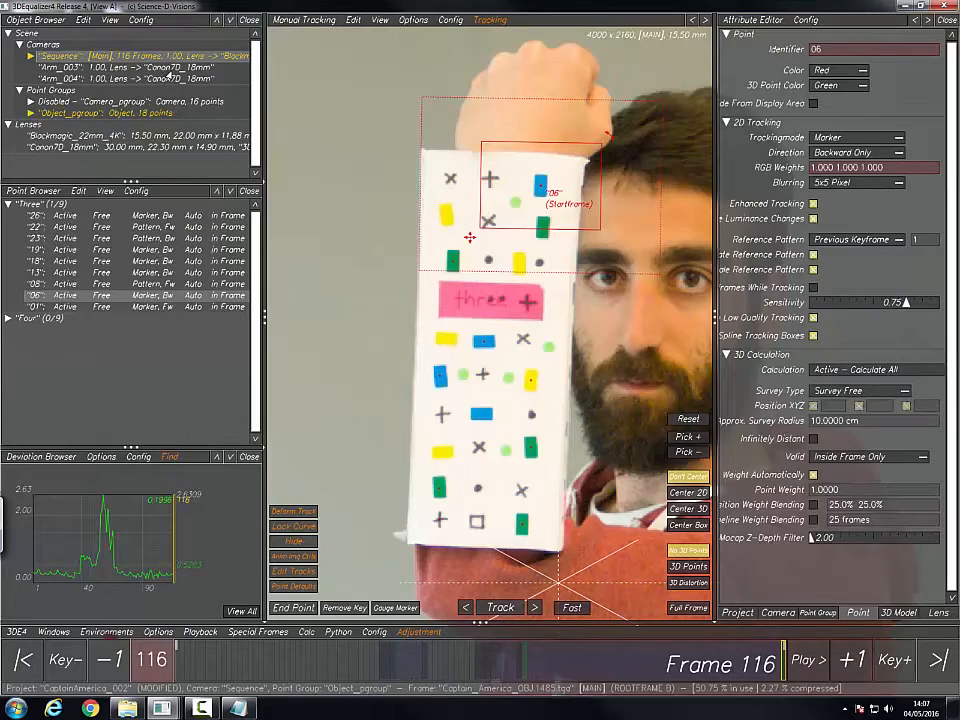
# Step: Place point 06 on the blue marker at the wrist end of the "three" face in Arm_003, centering it with the marker's color isolated
pyautogui.click(170, 68)
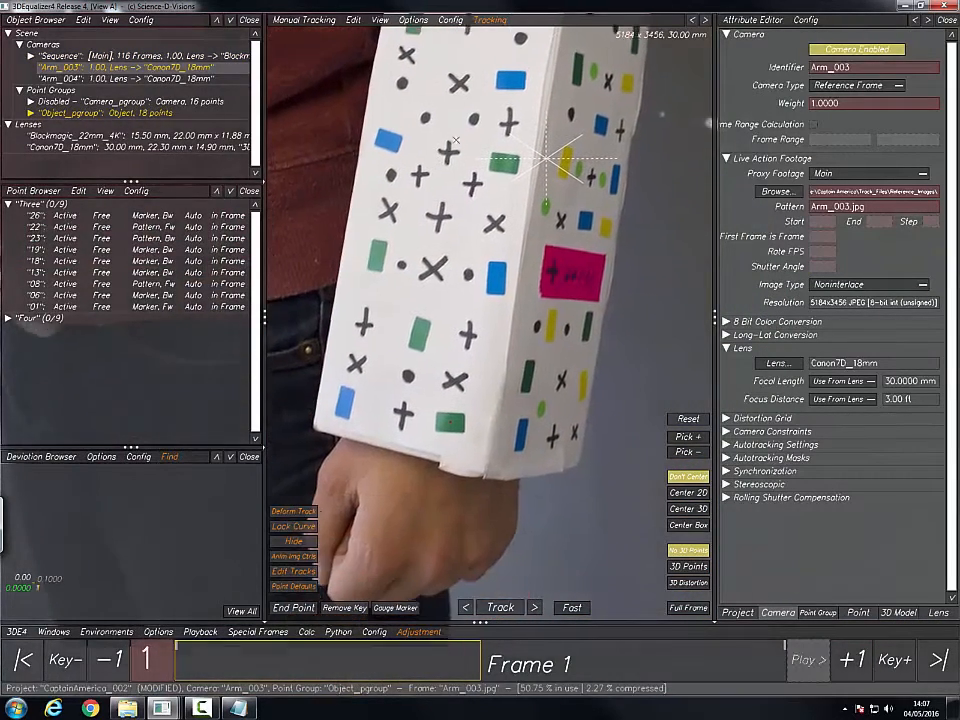
pyautogui.click(45, 295)
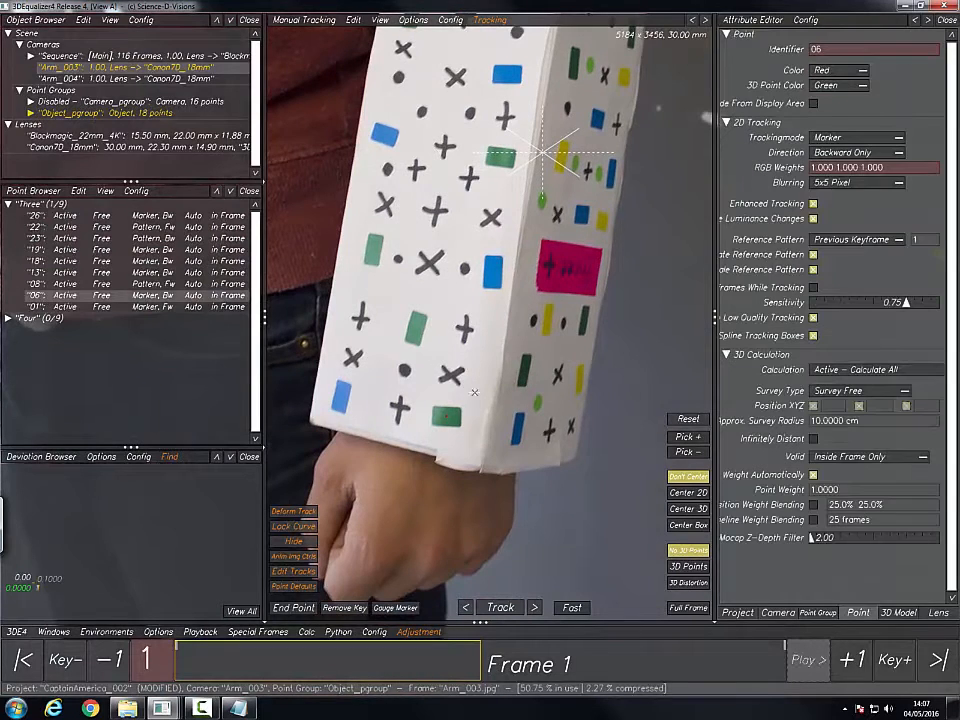
pyautogui.keyDown('ctrl'); pyautogui.click(431, 421); pyautogui.keyUp('ctrl')
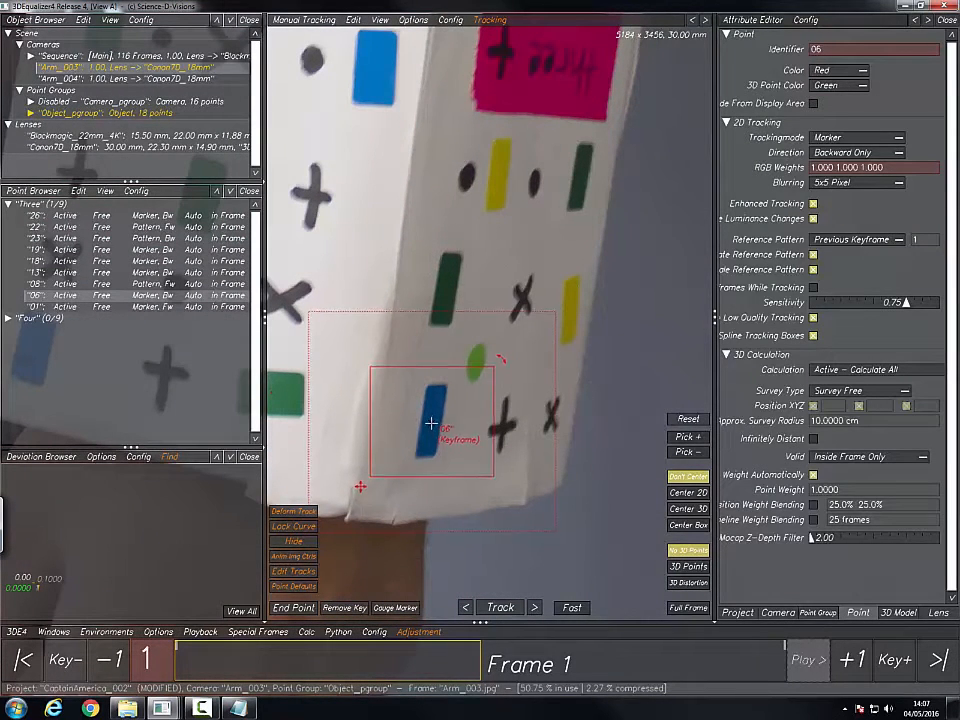
pyautogui.click(688, 436)
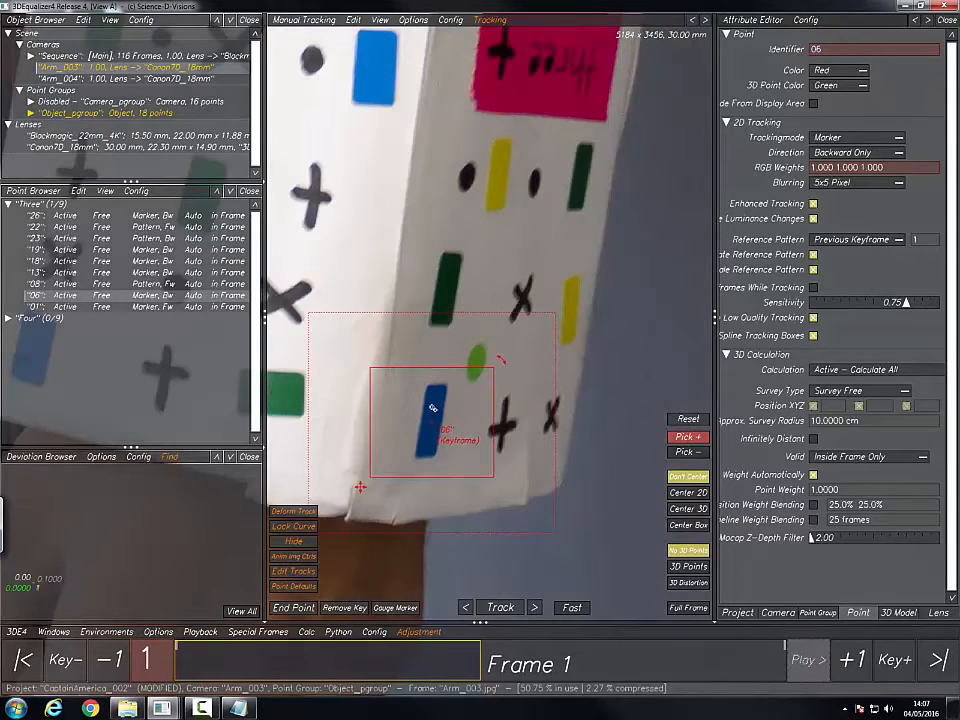
pyautogui.click(432, 410)
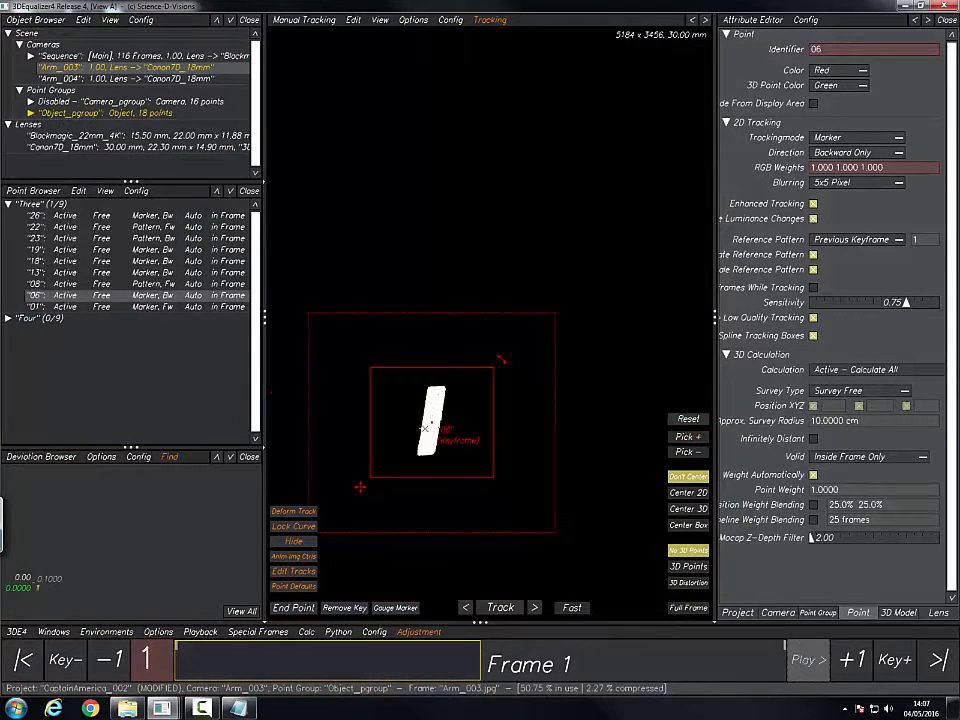
pyautogui.press('g')
pyautogui.press('g')
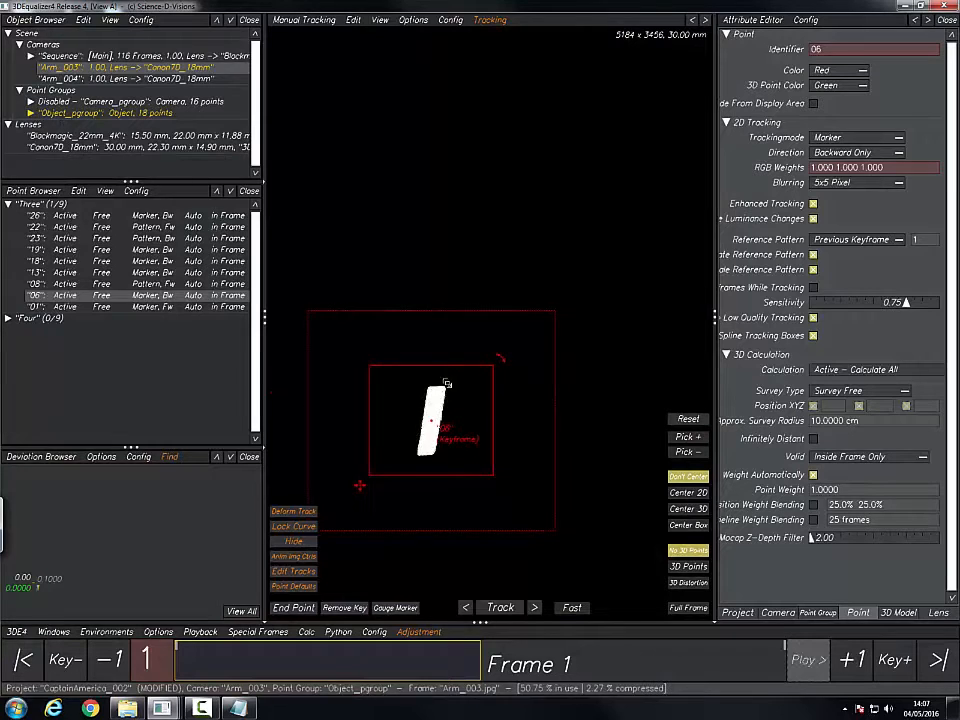
pyautogui.scroll(-1, 447, 383)
# Step: Place point 06 on the blue marker at the wrist end in Arm_004 and rotate its tracking box to the marker
pyautogui.click(66, 79)
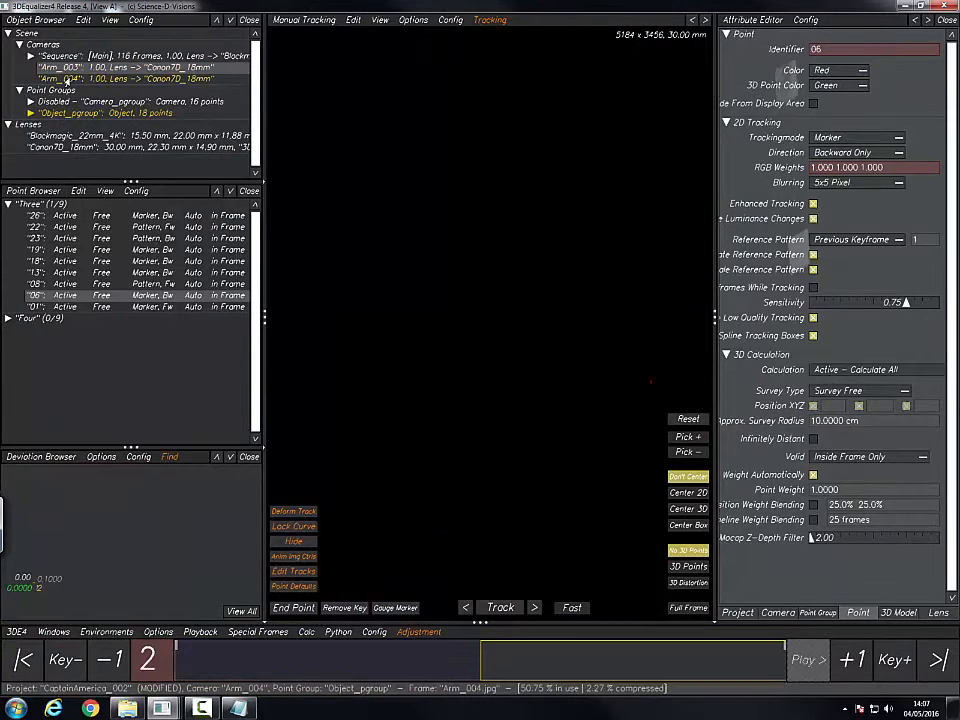
pyautogui.scroll(-5, 572, 334)
pyautogui.moveTo(458, 208); pyautogui.dragTo(448, 396, button='middle')
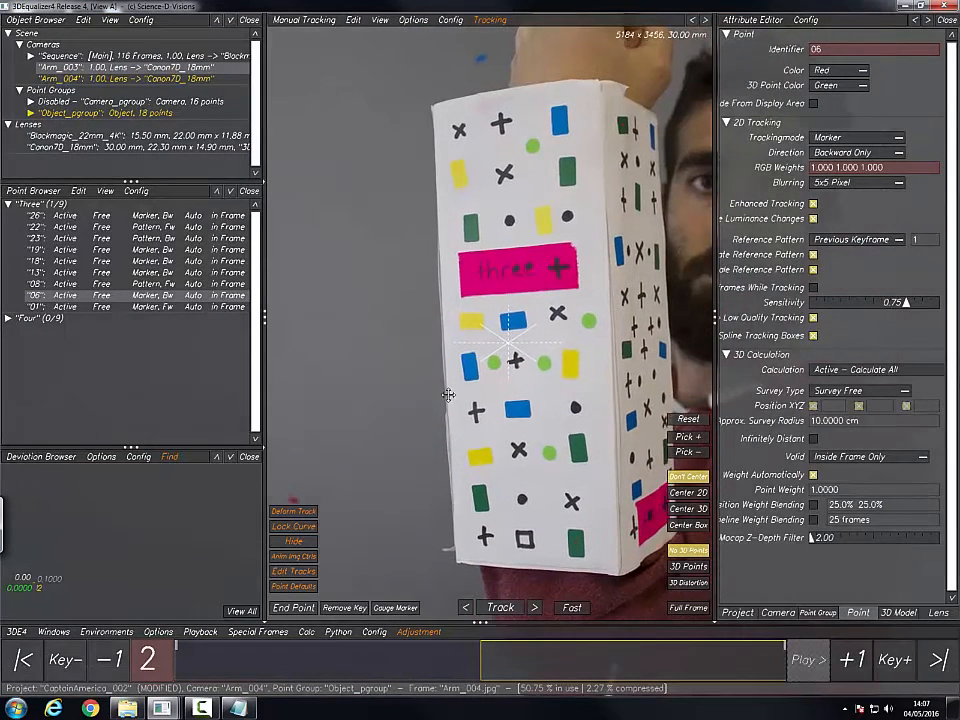
pyautogui.moveTo(432, 345); pyautogui.dragTo(397, 394, button='middle')
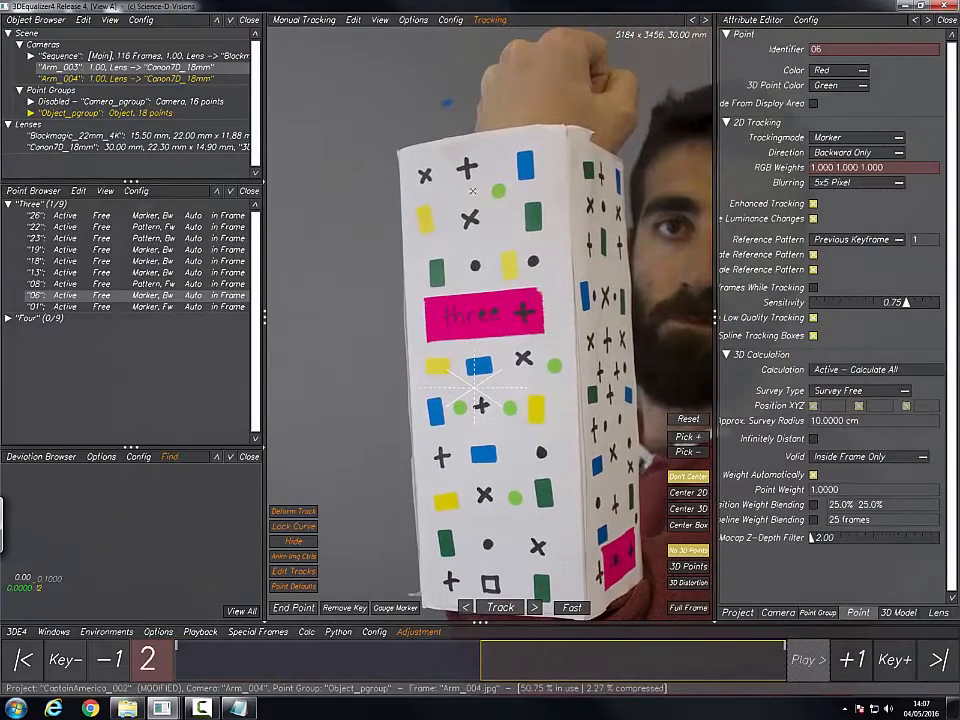
pyautogui.moveTo(471, 326); pyautogui.dragTo(472, 291, button='middle')
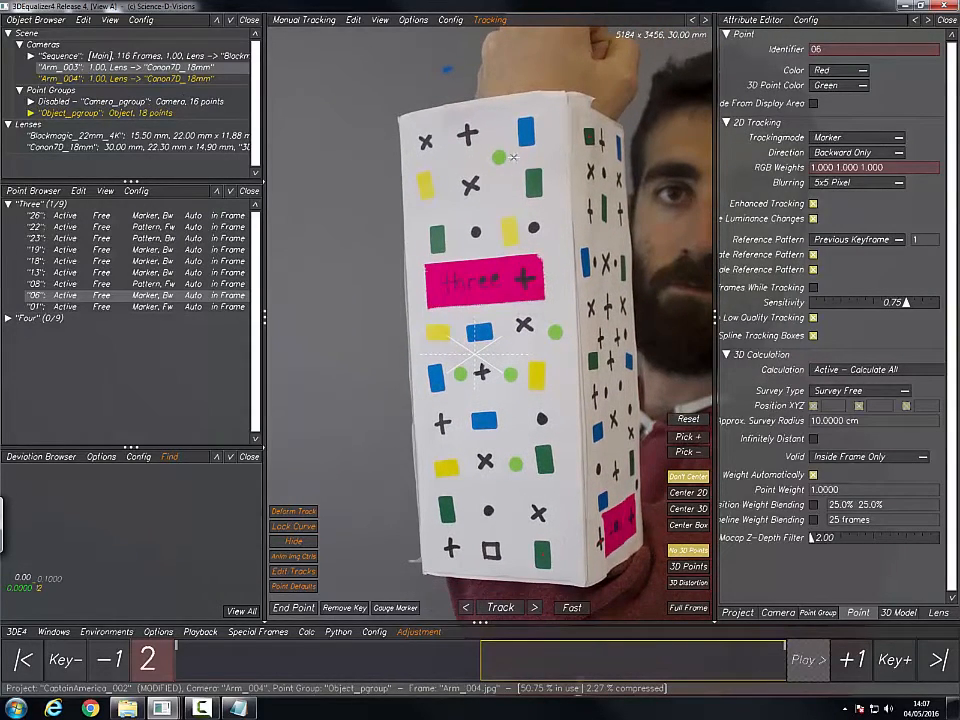
pyautogui.scroll(6, 525, 233)
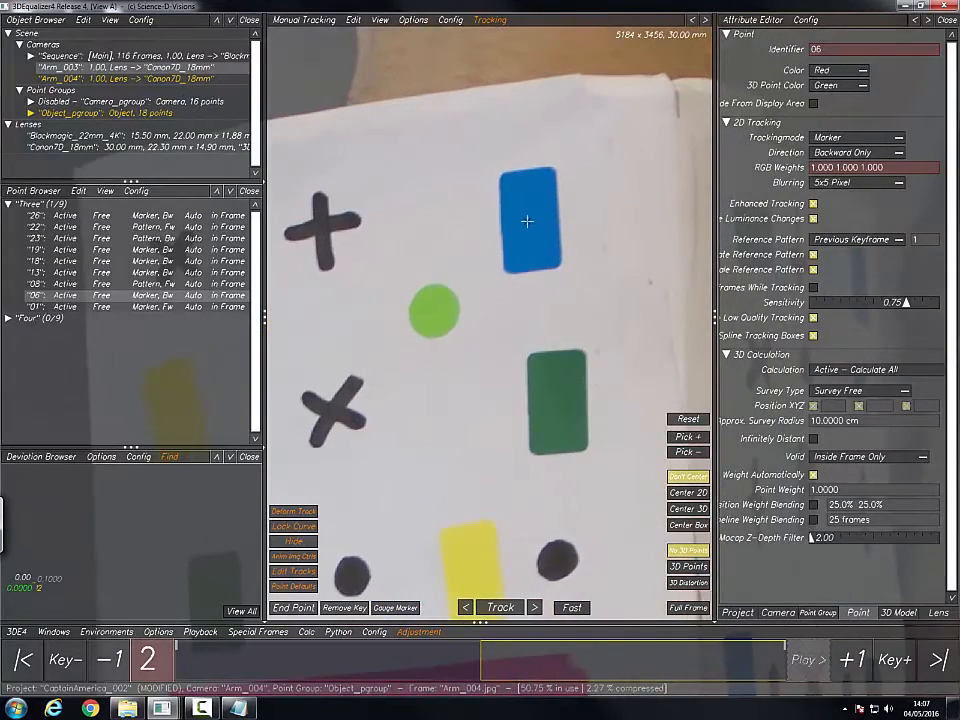
pyautogui.keyDown('ctrl'); pyautogui.click(527, 221); pyautogui.keyUp('ctrl')
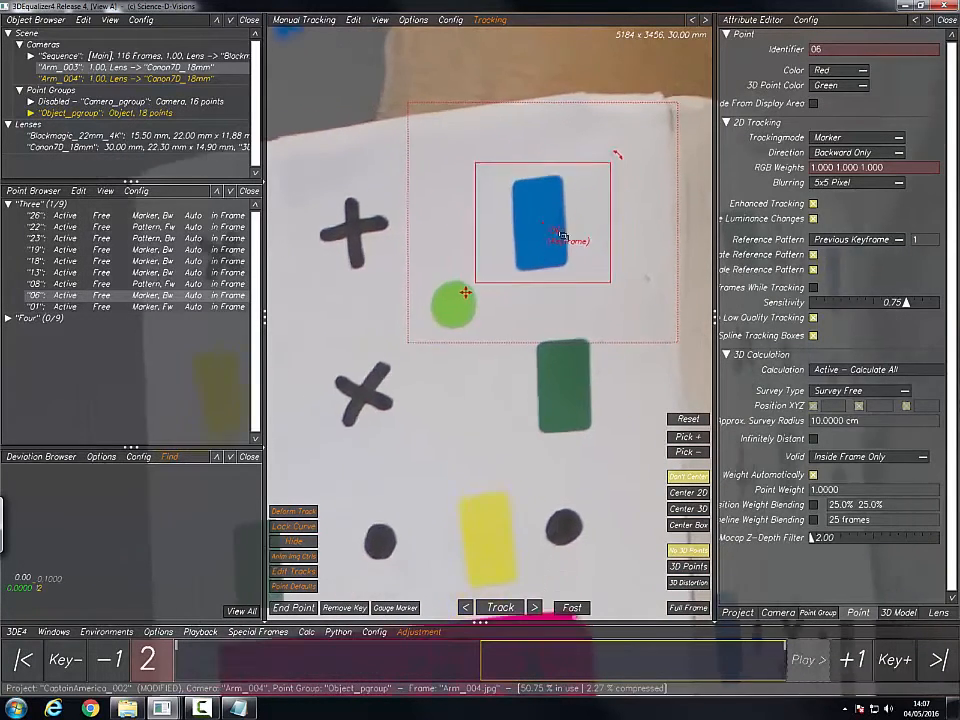
pyautogui.scroll(-2, 562, 236)
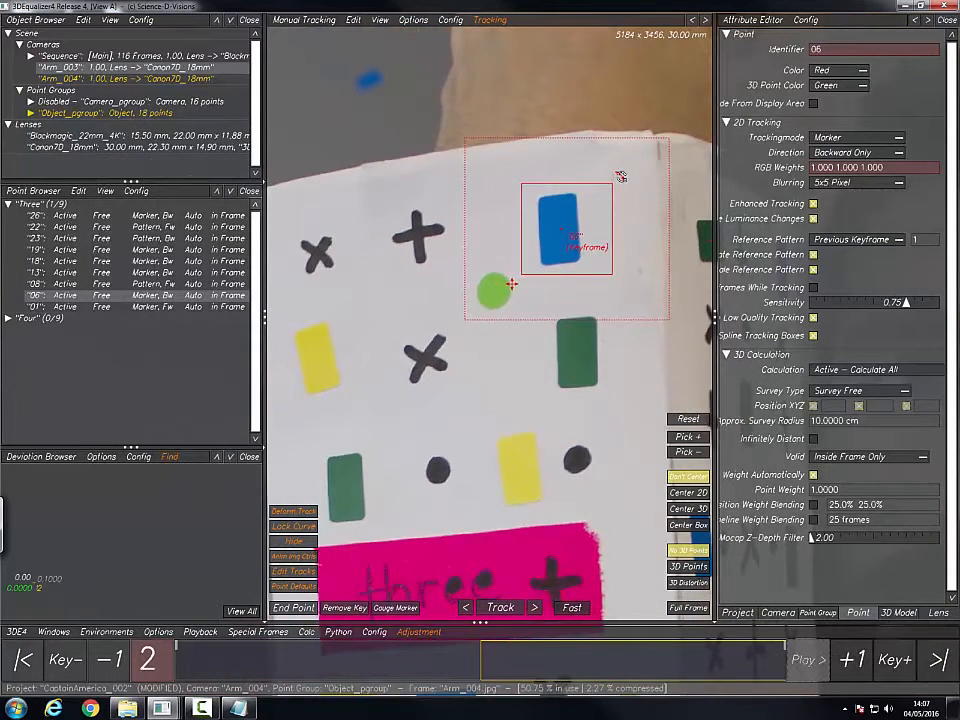
pyautogui.moveTo(620, 176); pyautogui.dragTo(613, 165)
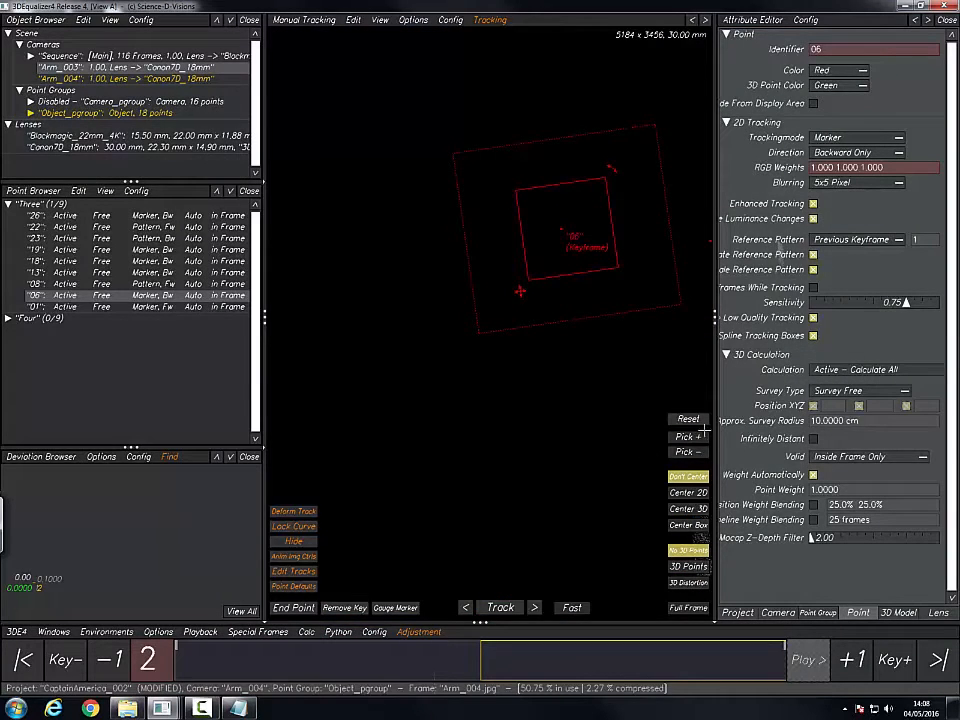
# Step: Isolate the blue marker in Arm_004 by adding its picked color and center point 06 on the isolated shape
pyautogui.click(692, 438)
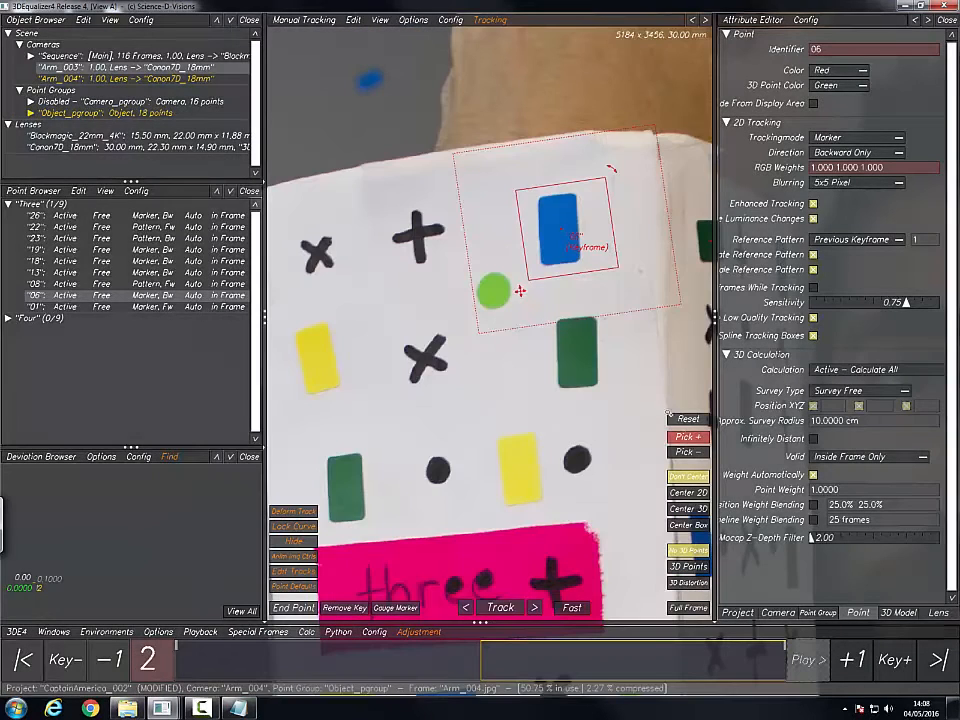
pyautogui.click(556, 240)
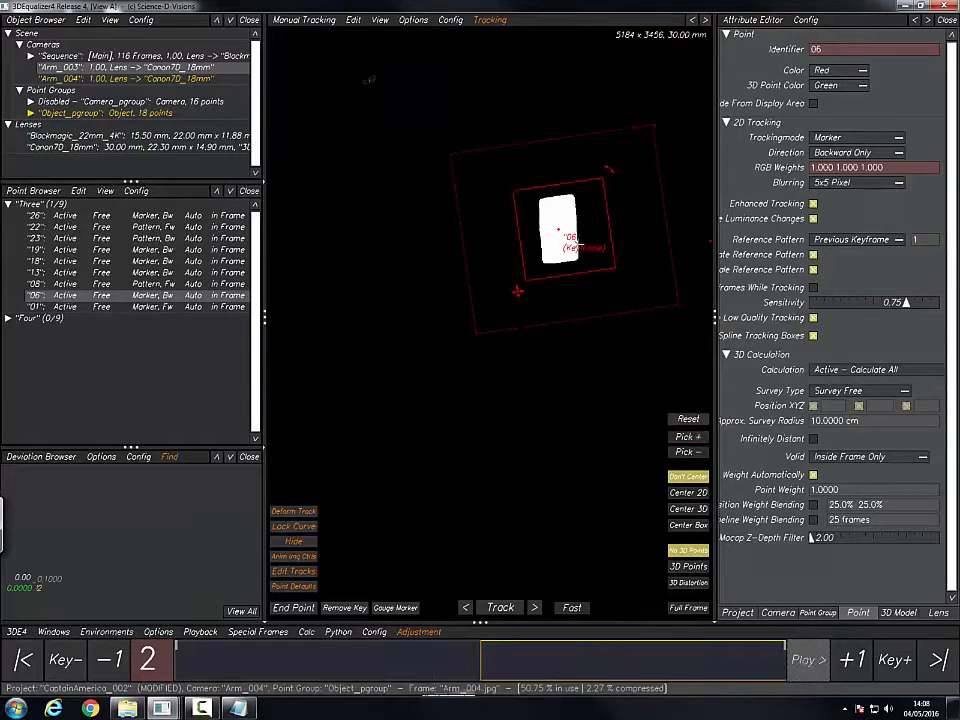
pyautogui.moveTo(576, 243); pyautogui.dragTo(467, 186, button='right')
pyautogui.press('i')
pyautogui.moveTo(467, 186); pyautogui.dragTo(478, 103, button='middle')
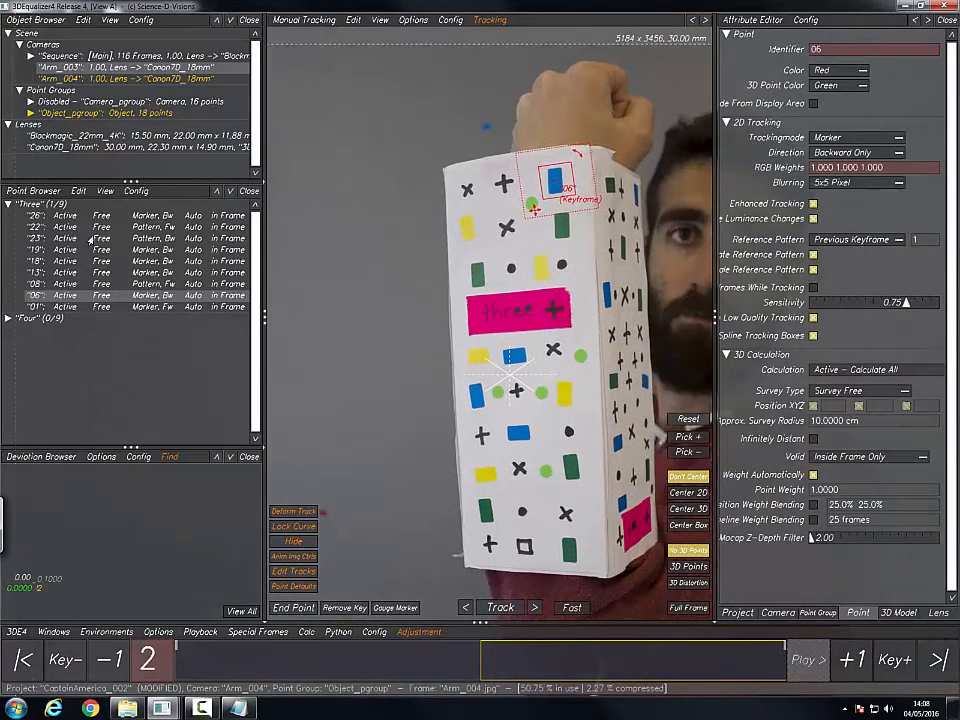
# Step: Expand the point set Four and return to frame 116 of the Sequence footage
pyautogui.click(7, 318)
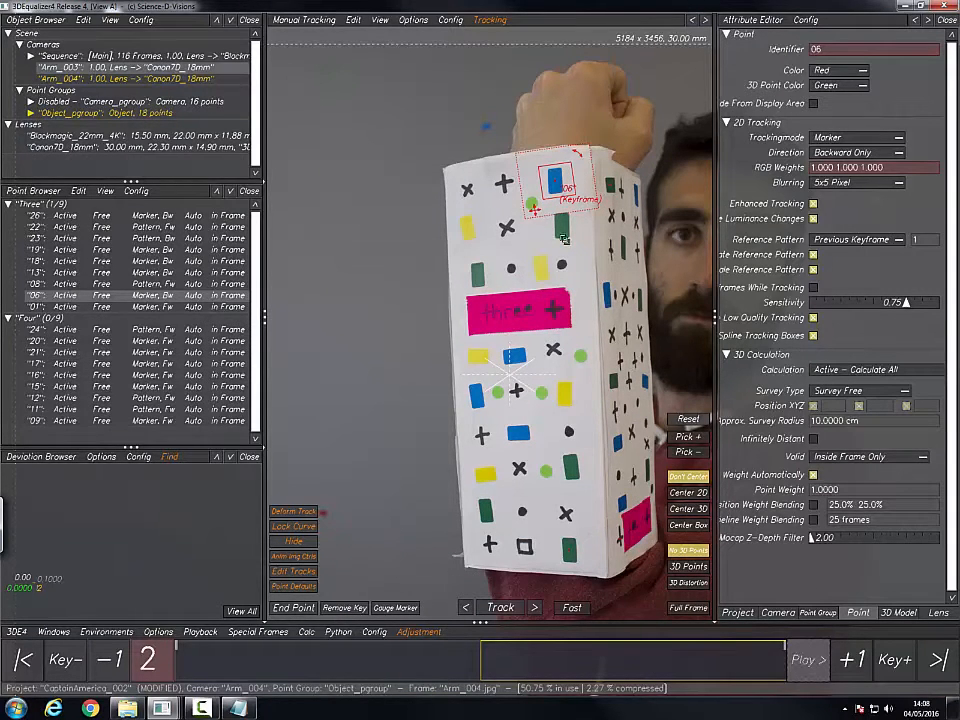
pyautogui.scroll(1, 540, 215)
pyautogui.scroll(-2, 530, 215)
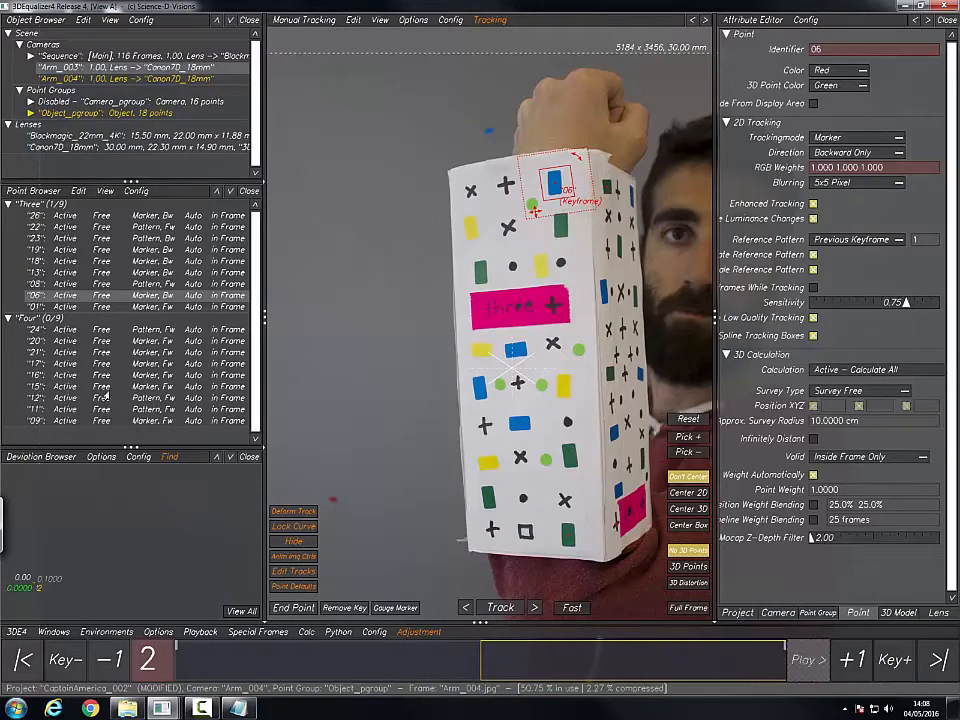
pyautogui.click(168, 56)
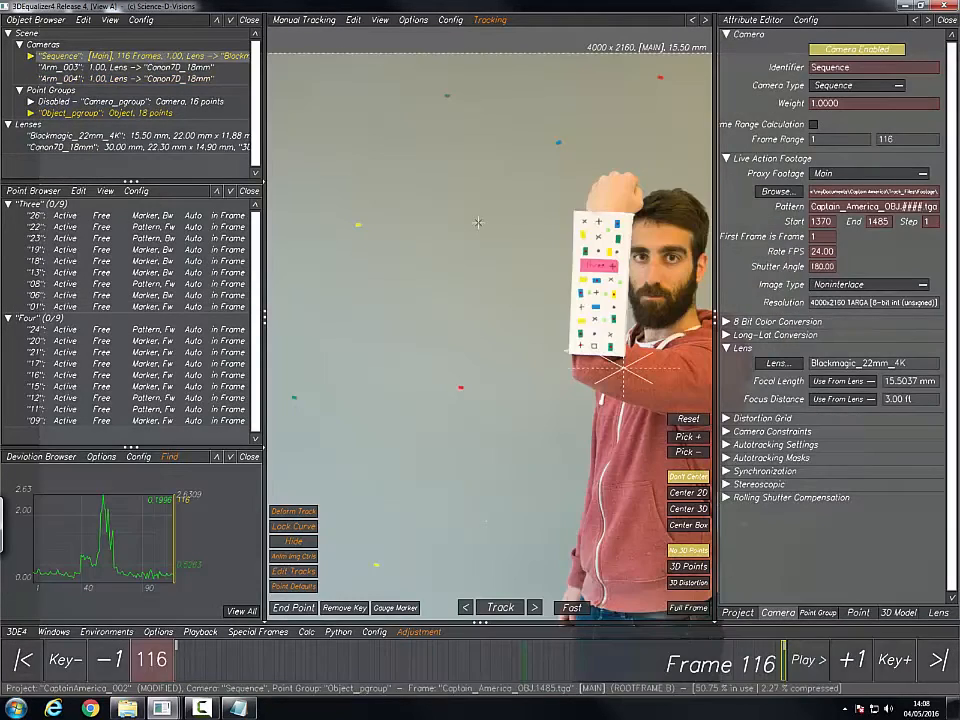
# Step: Open the project CaptainAmerica_003.3de from the 3DE_Files folder and import its image buffer compression files
pyautogui.scroll(3, 478, 222)
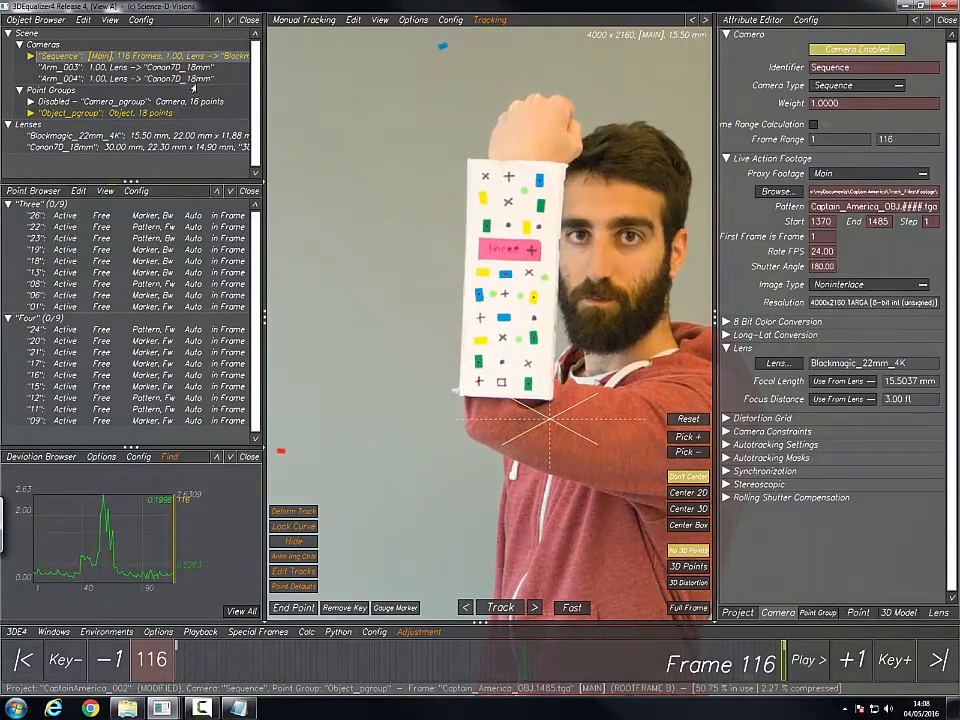
pyautogui.scroll(2, 565, 337)
pyautogui.scroll(-2, 502, 276)
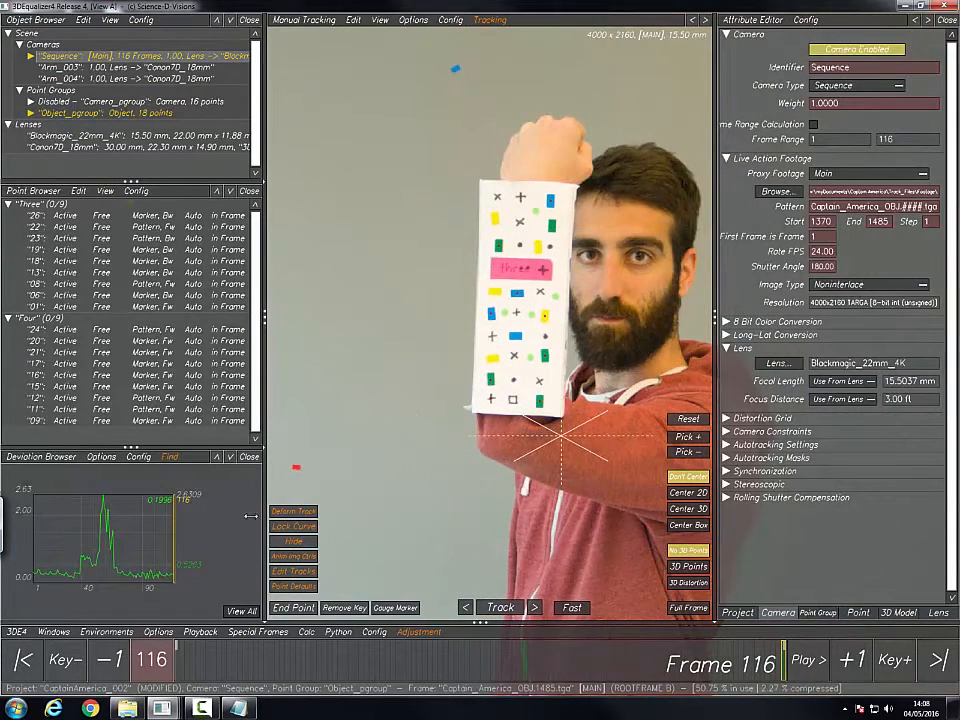
pyautogui.click(17, 632)
pyautogui.click(35, 531)
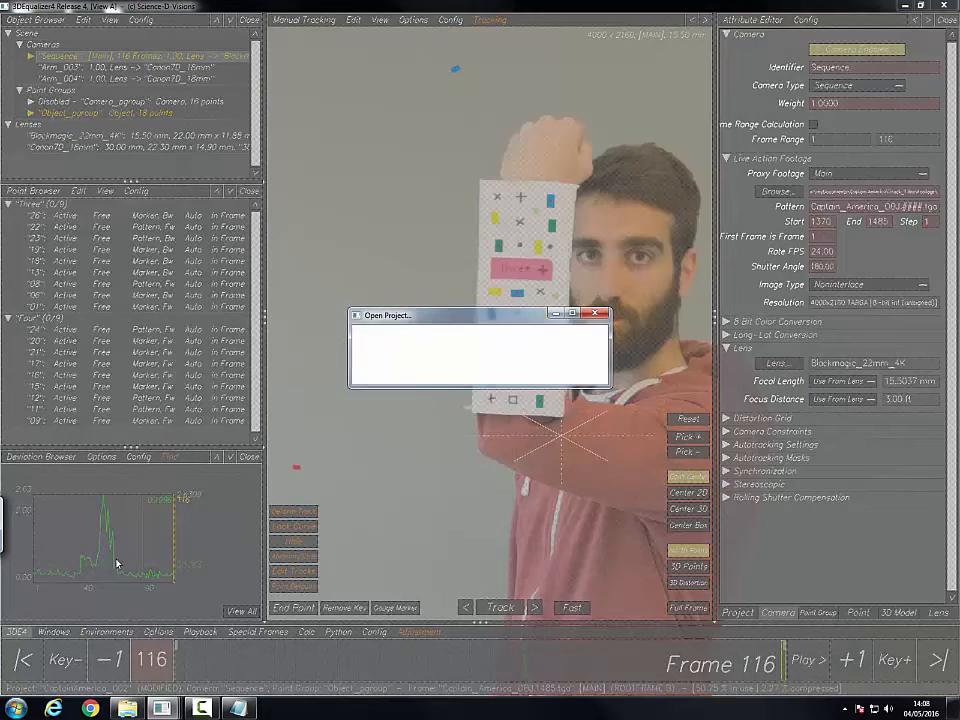
pyautogui.click(518, 374)
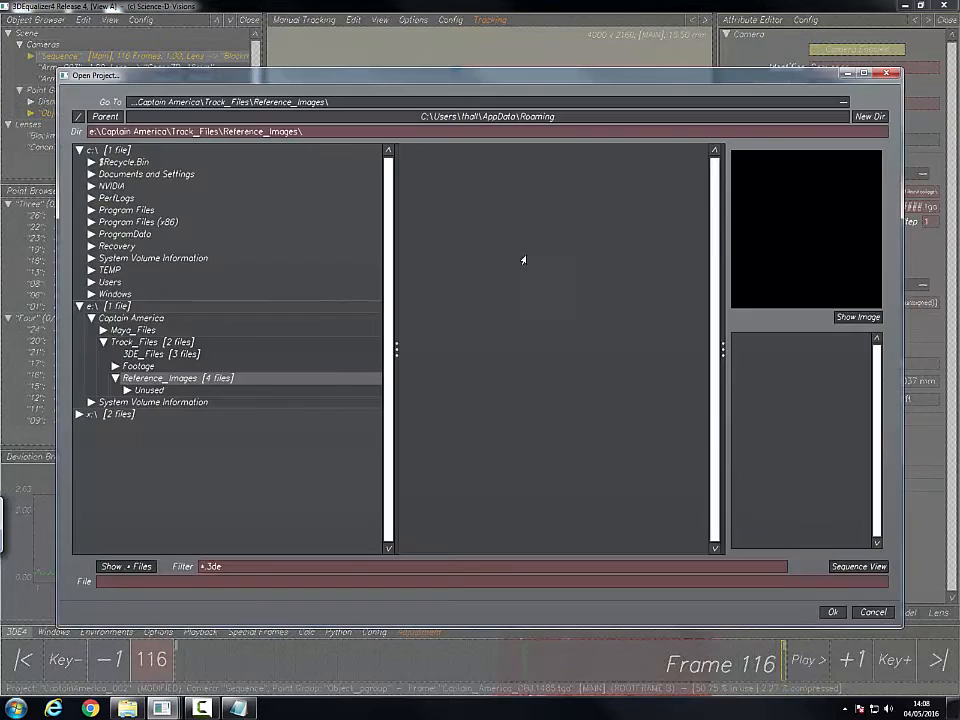
pyautogui.click(145, 357)
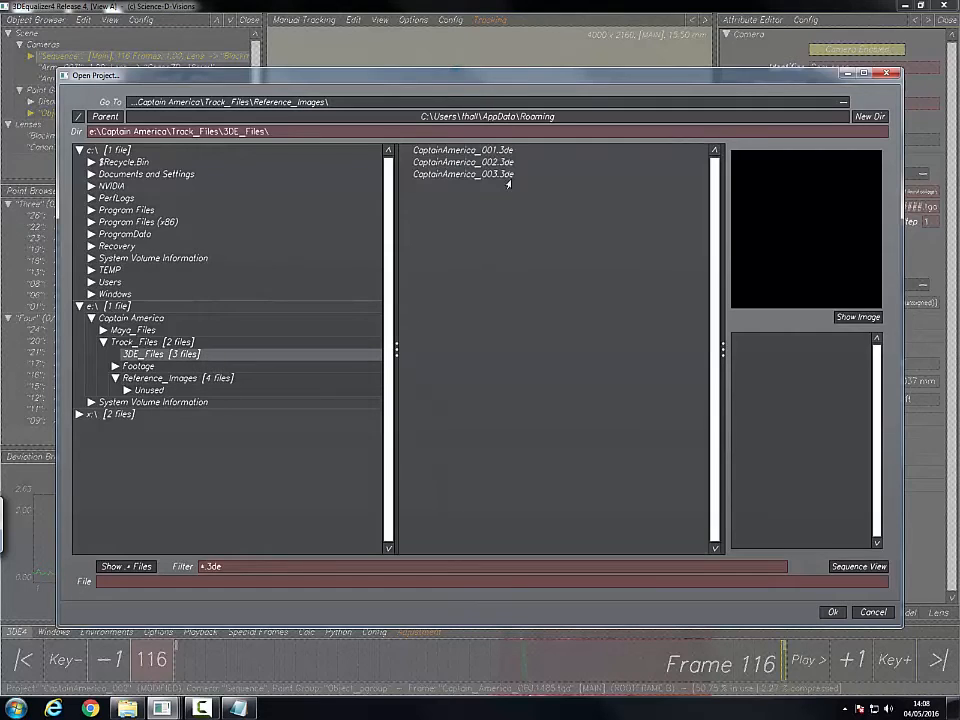
pyautogui.click(500, 175)
pyautogui.press('Return')
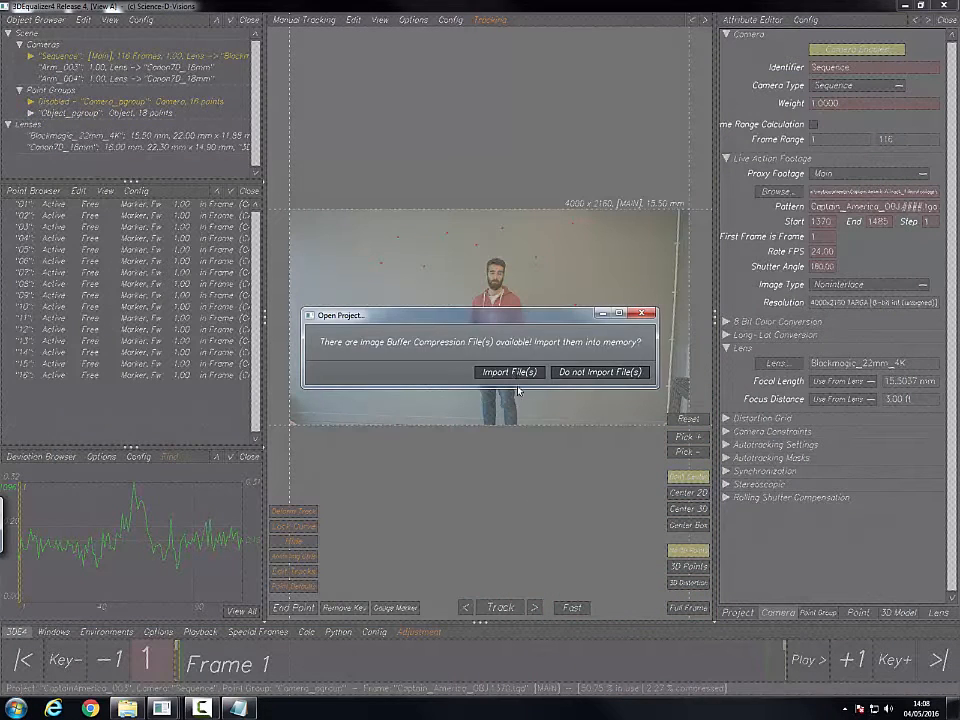
pyautogui.click(510, 373)
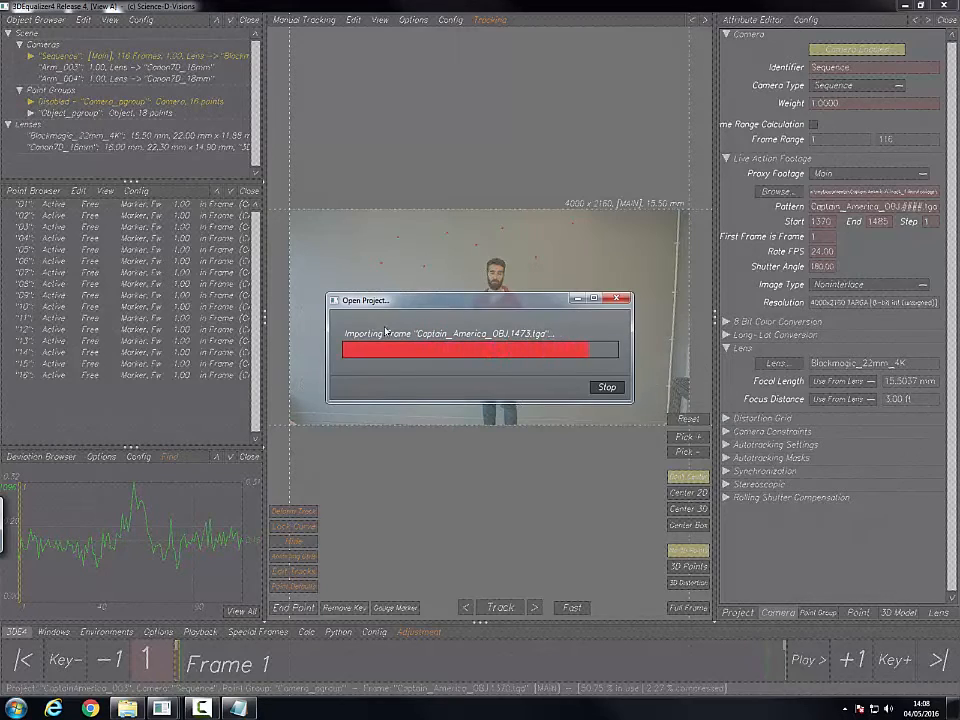
# Step: Show the Arm_003 reference image and make Object_pgroup the active point group
pyautogui.scroll(5, 508, 350)
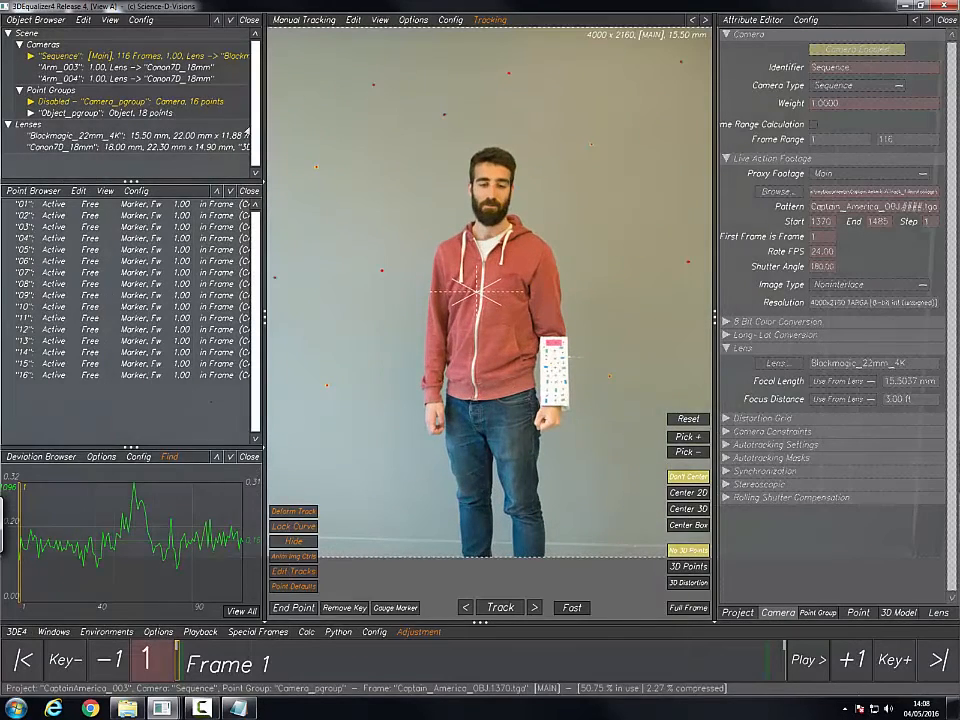
pyautogui.click(143, 57)
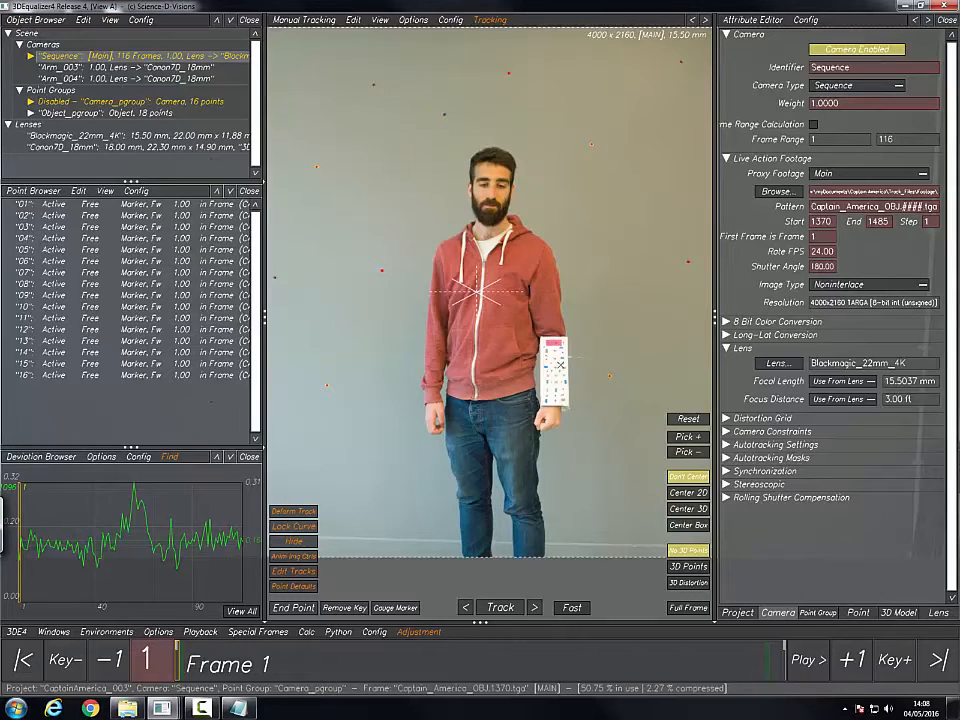
pyautogui.moveTo(456, 343); pyautogui.dragTo(424, 319, button='right')
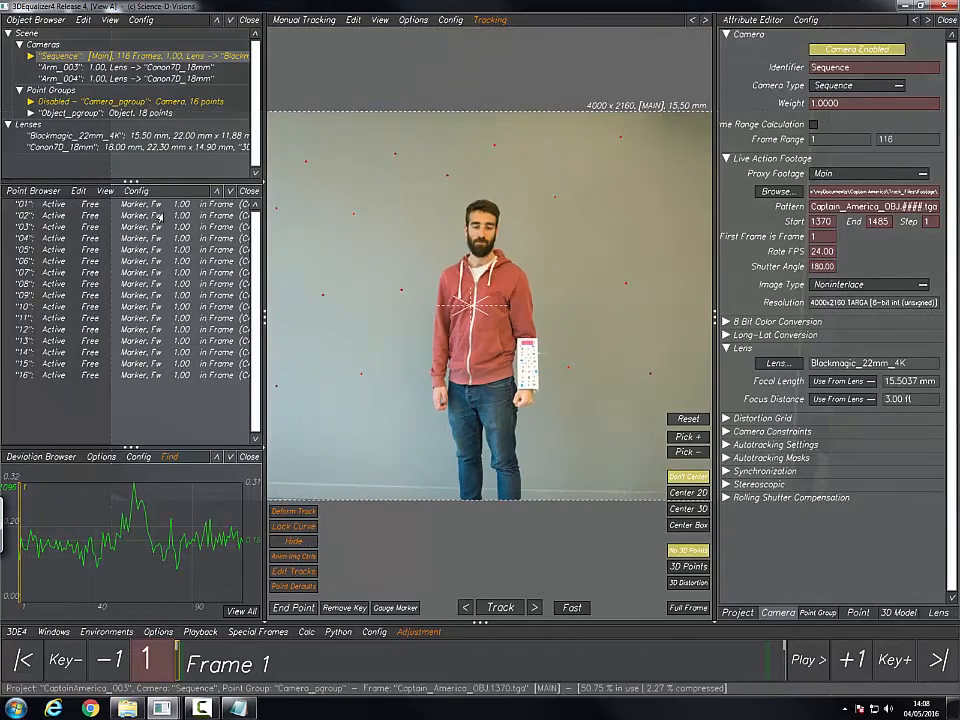
pyautogui.click(131, 68)
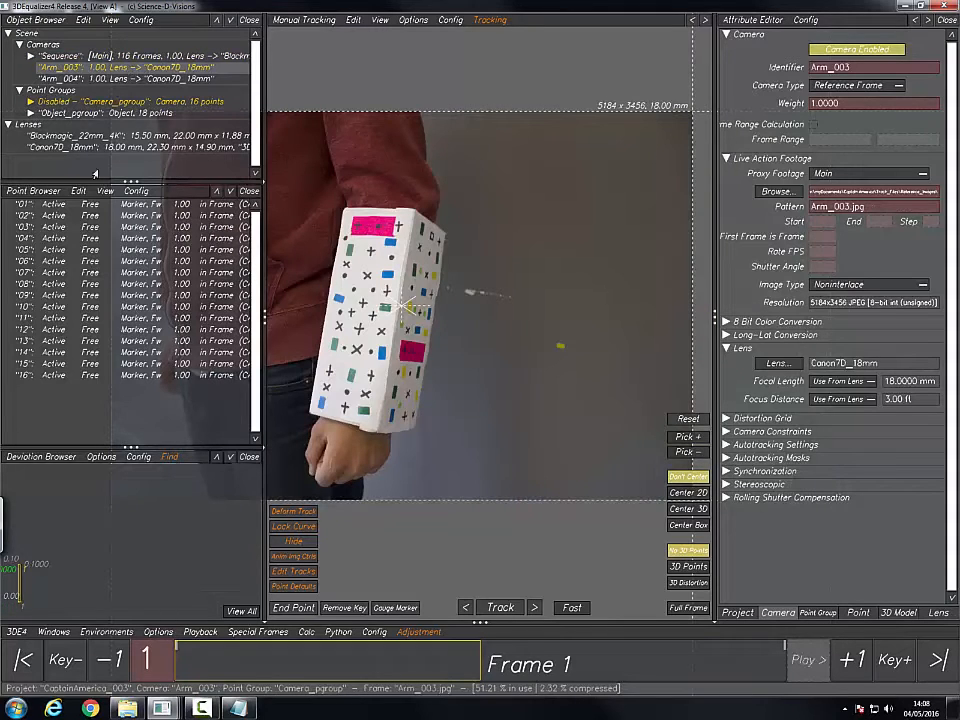
pyautogui.click(90, 112)
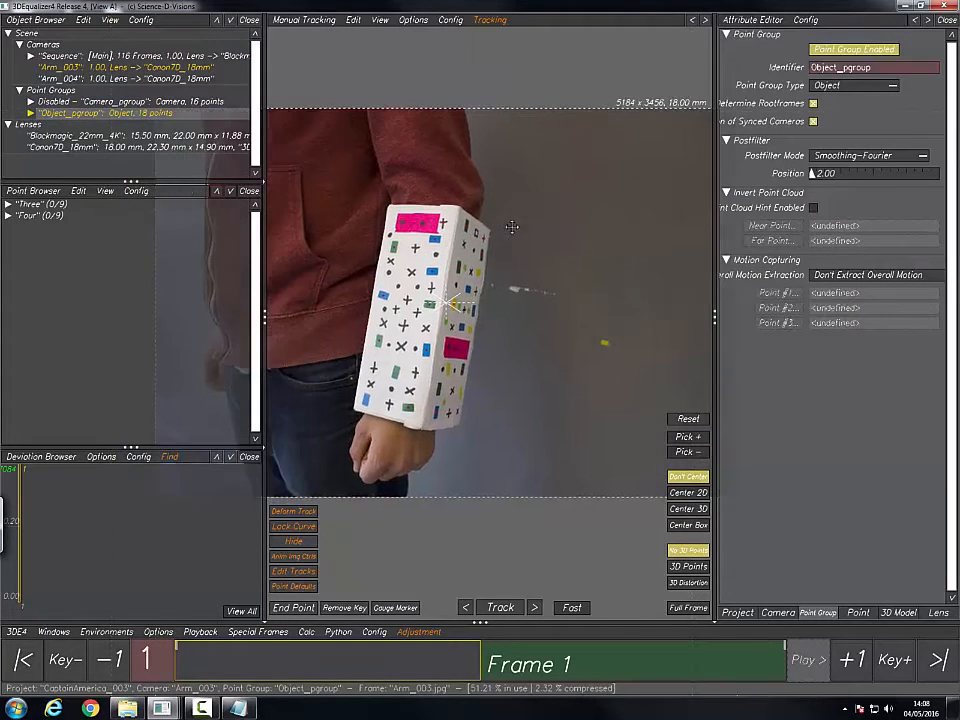
# Step: Review the arm box and its markers in the Arm_003 and Arm_004 reference images
pyautogui.moveTo(512, 227); pyautogui.dragTo(544, 225, button='middle')
pyautogui.moveTo(544, 225); pyautogui.dragTo(602, 173, button='right')
pyautogui.moveTo(620, 154); pyautogui.dragTo(103, 141)
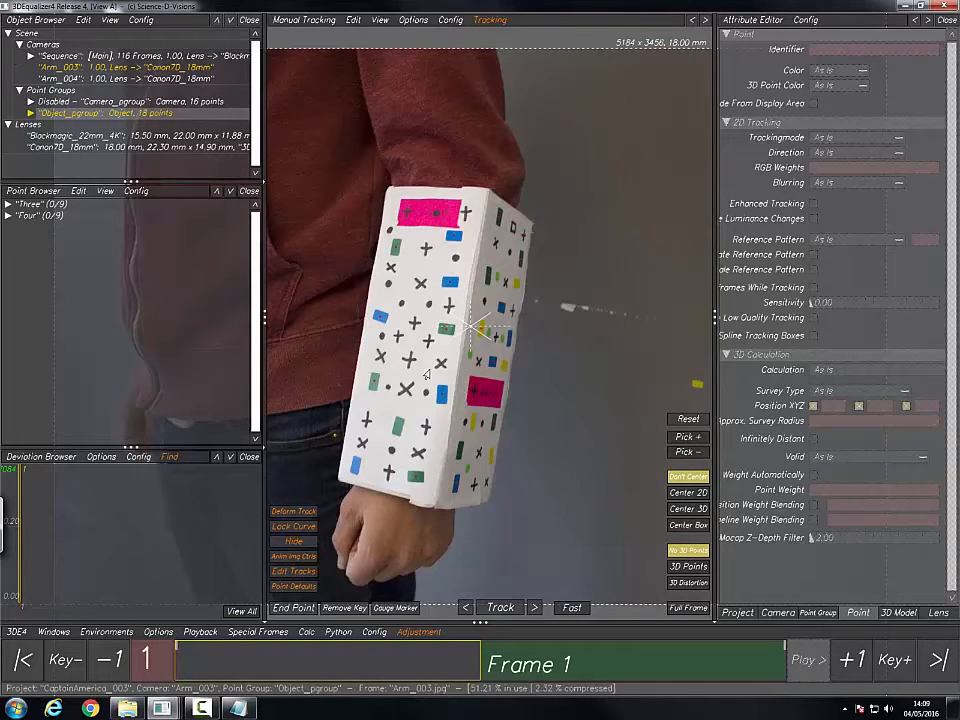
pyautogui.press('Right')
pyautogui.moveTo(461, 277); pyautogui.dragTo(386, 268, button='middle')
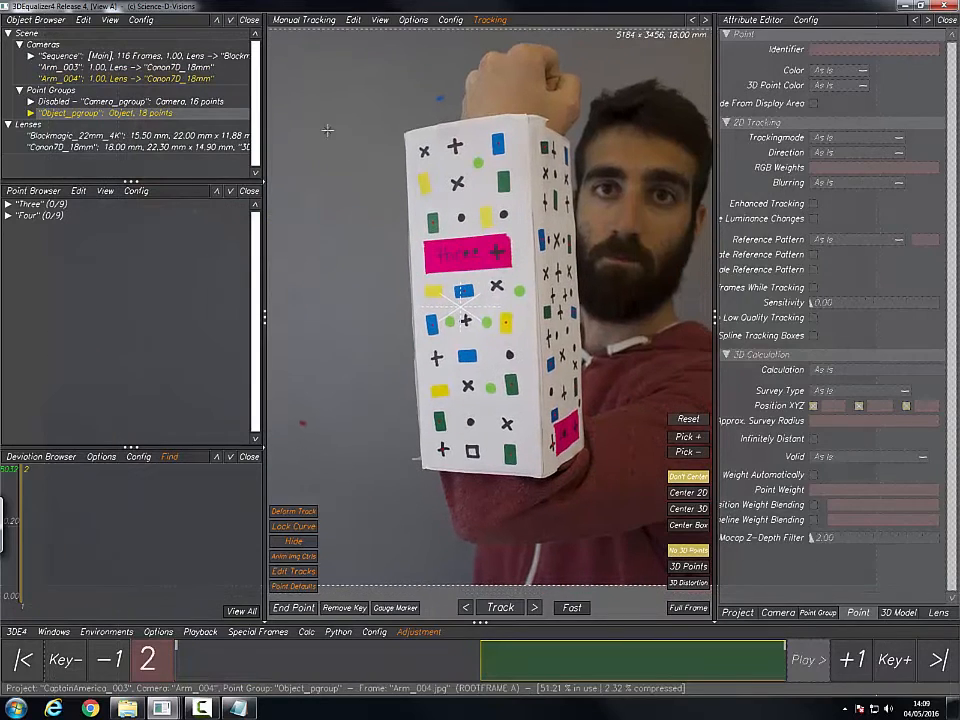
pyautogui.moveTo(328, 77); pyautogui.dragTo(343, 131)
pyautogui.moveTo(403, 210); pyautogui.dragTo(185, 137, button='right')
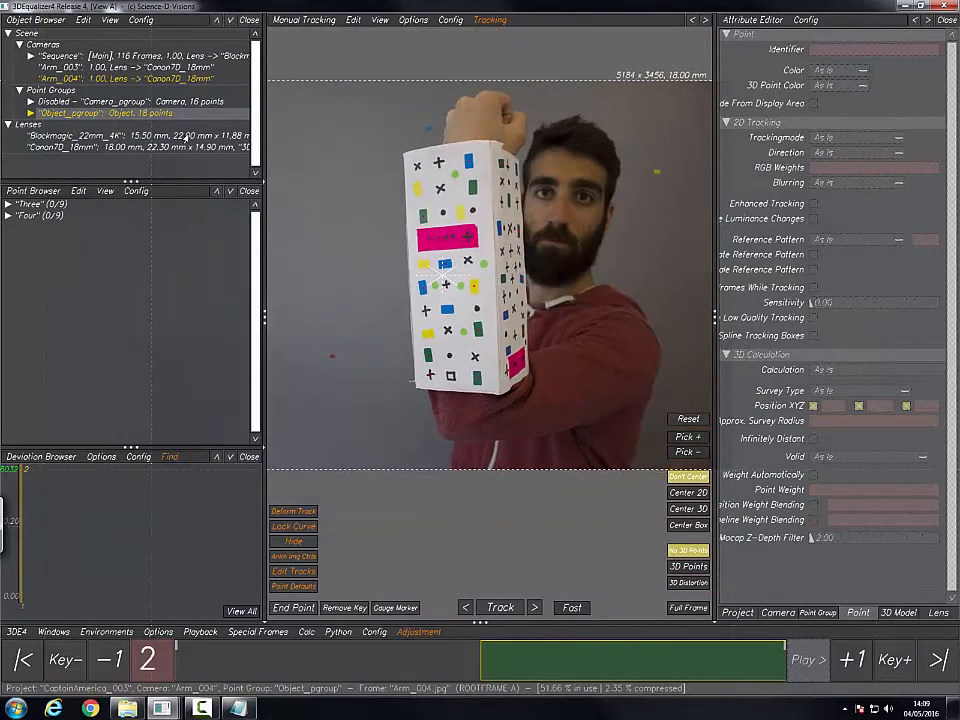
# Step: Return to the Sequence camera at full frame, calculate the whole scene and use the result
pyautogui.click(119, 56)
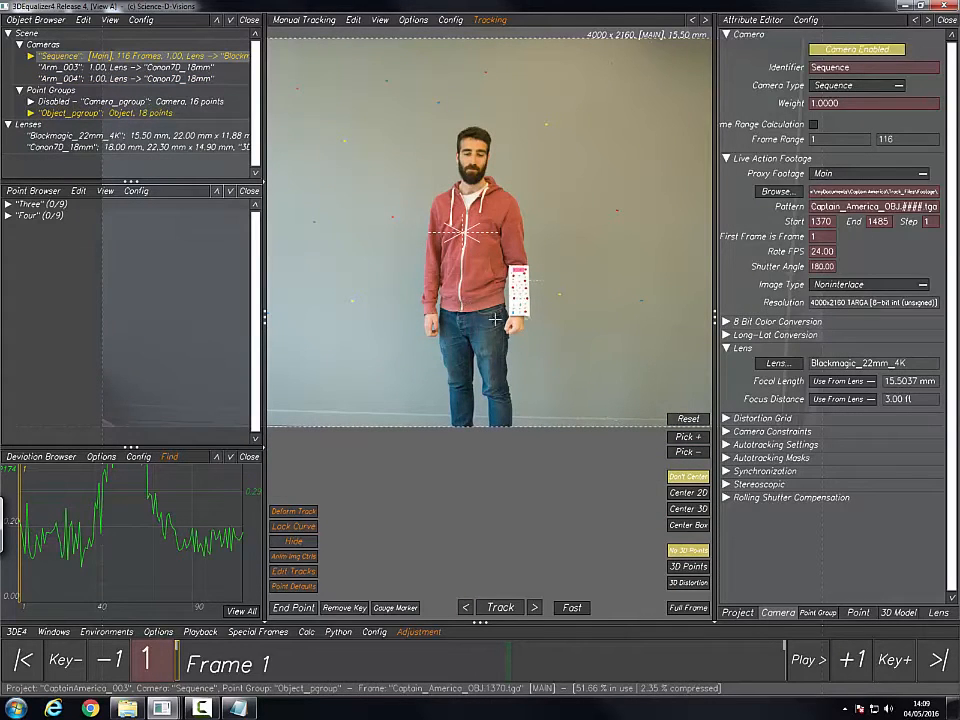
pyautogui.press('f')
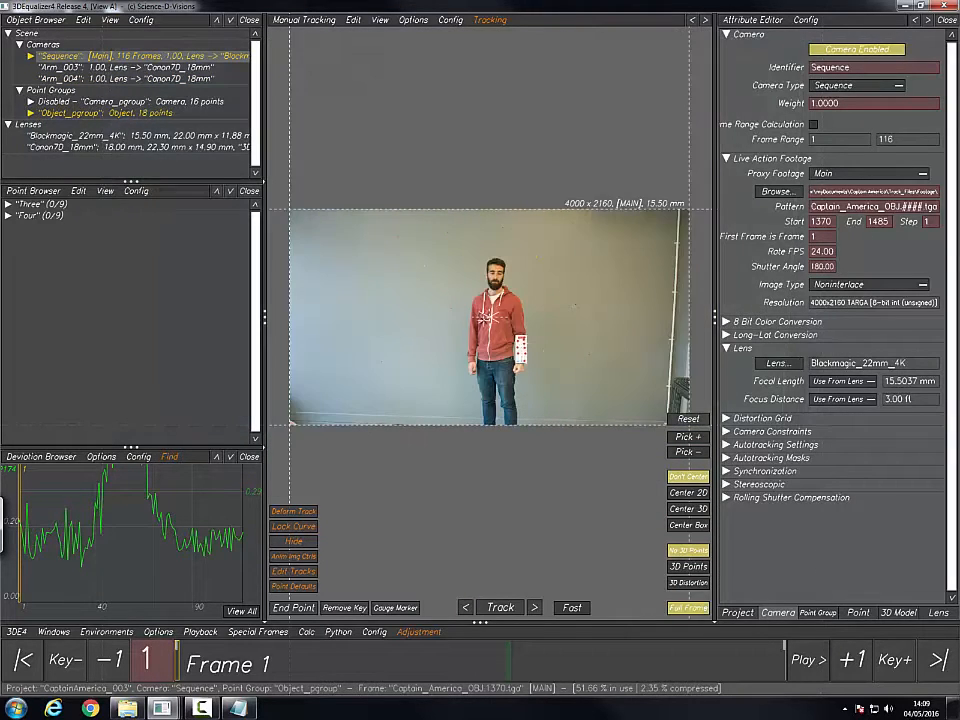
pyautogui.hotkey('alt', 'c')
pyautogui.keyDown('alt'); pyautogui.moveTo(478, 261); pyautogui.dragTo(499, 360, button='right'); pyautogui.keyUp('alt')
pyautogui.keyDown('alt'); pyautogui.moveTo(499, 360); pyautogui.dragTo(476, 347); pyautogui.keyUp('alt')
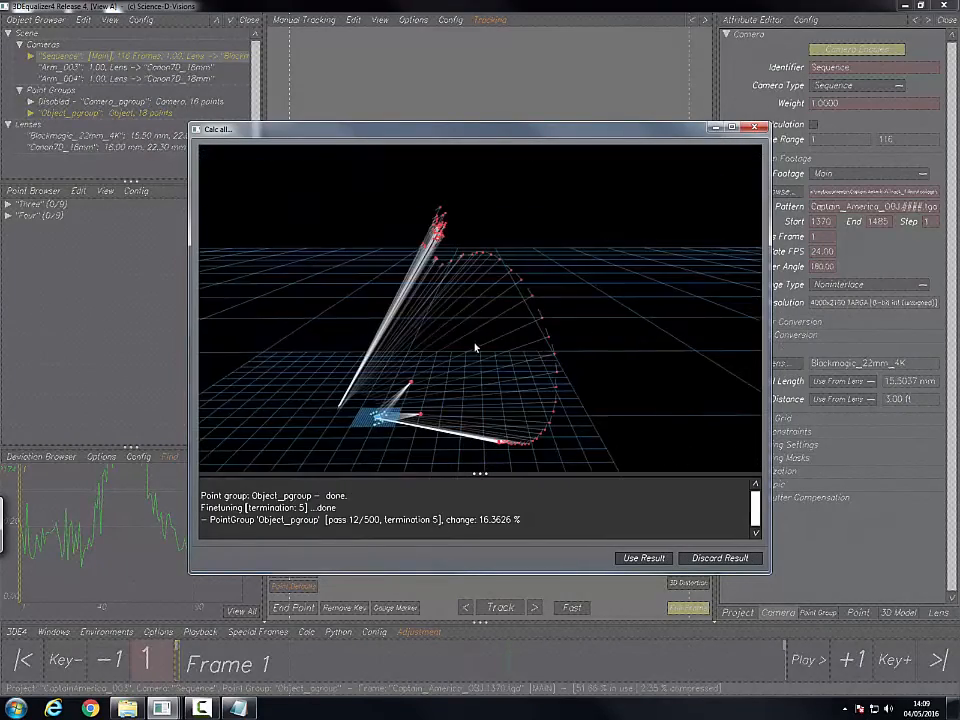
pyautogui.click(643, 558)
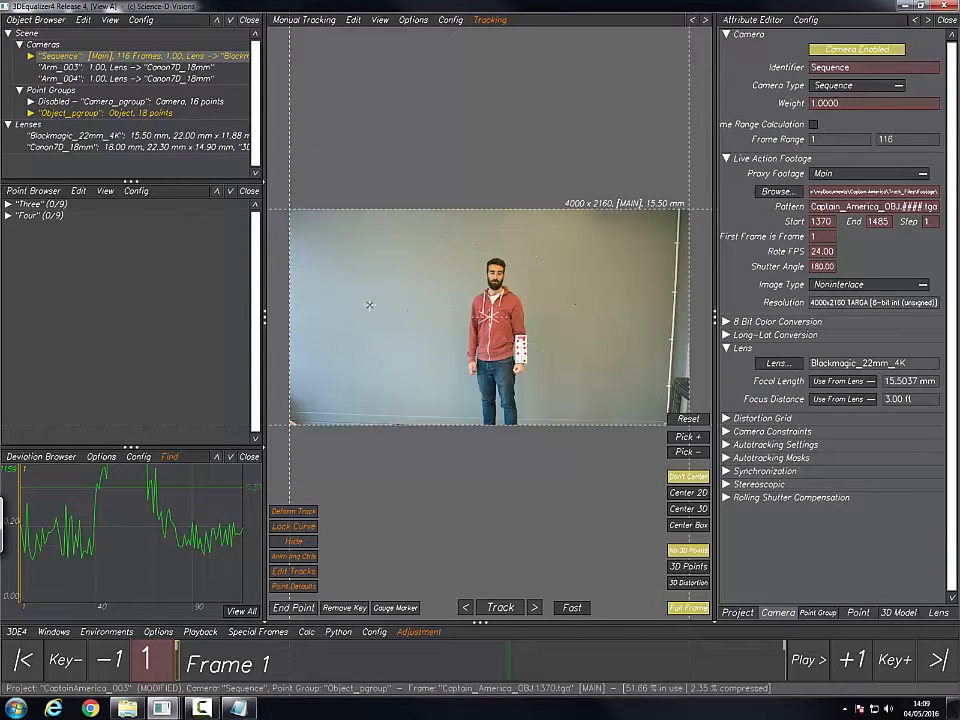
# Step: Open the 3D Orientation view and inspect the solved points and object path, playing the sequence to frame 110
pyautogui.press('F6')
pyautogui.moveTo(516, 435)
pyautogui.keyDown('alt'); pyautogui.mouseDown()
pyautogui.moveTo(498, 520)
pyautogui.moveTo(520, 458)
pyautogui.mouseUp(); pyautogui.keyUp('alt')
pyautogui.keyDown('alt'); pyautogui.moveTo(520, 458); pyautogui.dragTo(552, 456, button='right'); pyautogui.keyUp('alt')
pyautogui.keyDown('alt'); pyautogui.moveTo(552, 456); pyautogui.dragTo(618, 453, button='right'); pyautogui.keyUp('alt')
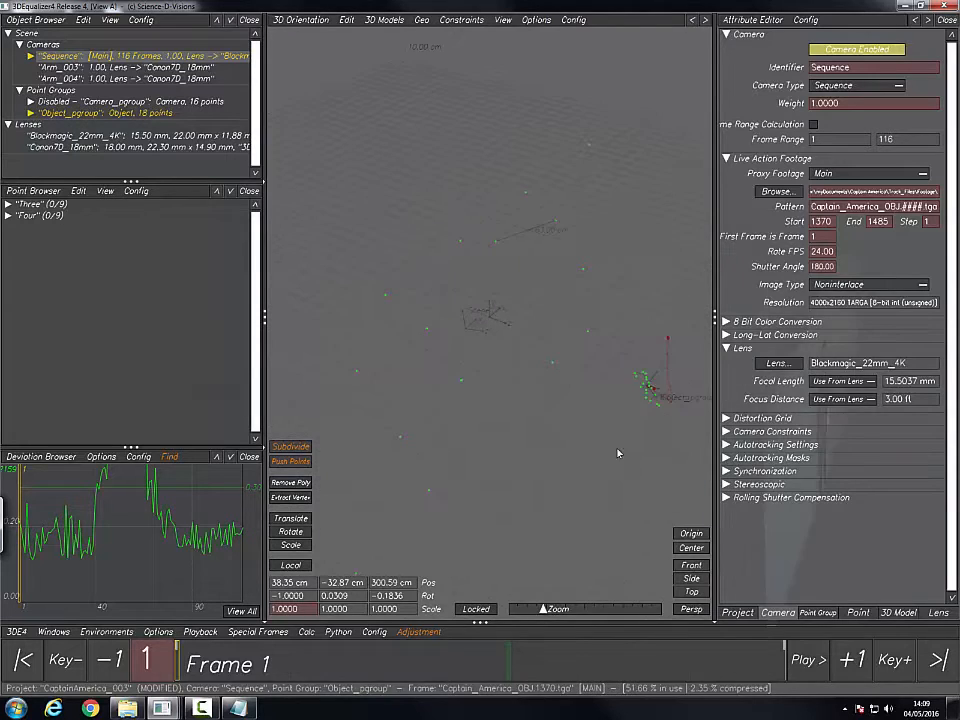
pyautogui.keyDown('alt'); pyautogui.moveTo(618, 453); pyautogui.dragTo(584, 443); pyautogui.keyUp('alt')
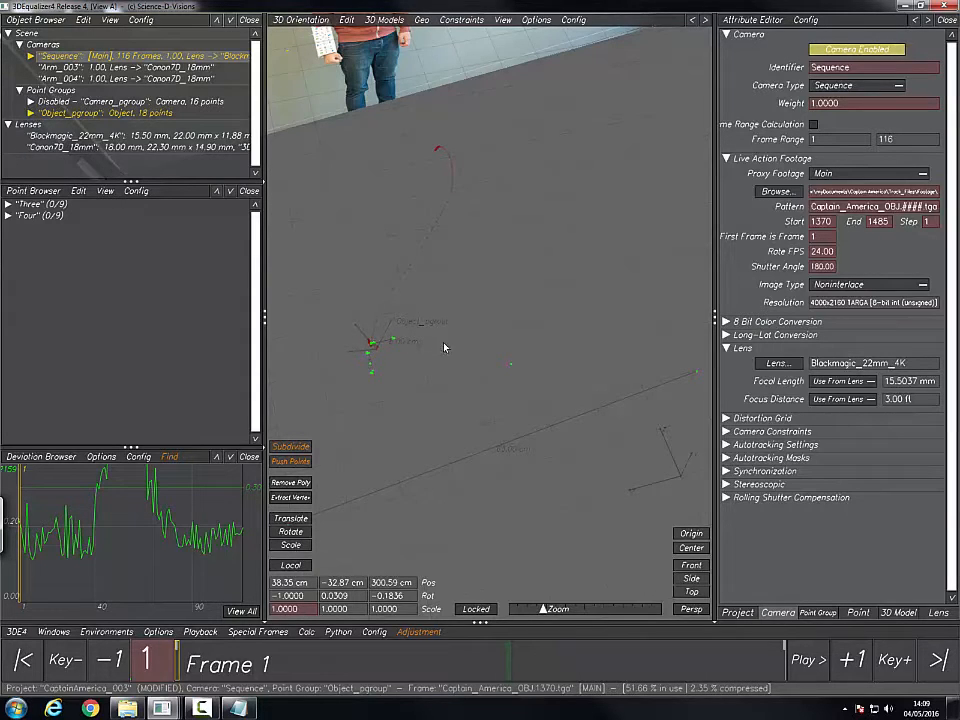
pyautogui.keyDown('alt'); pyautogui.moveTo(454, 366); pyautogui.dragTo(406, 279); pyautogui.keyUp('alt')
pyautogui.press('space')
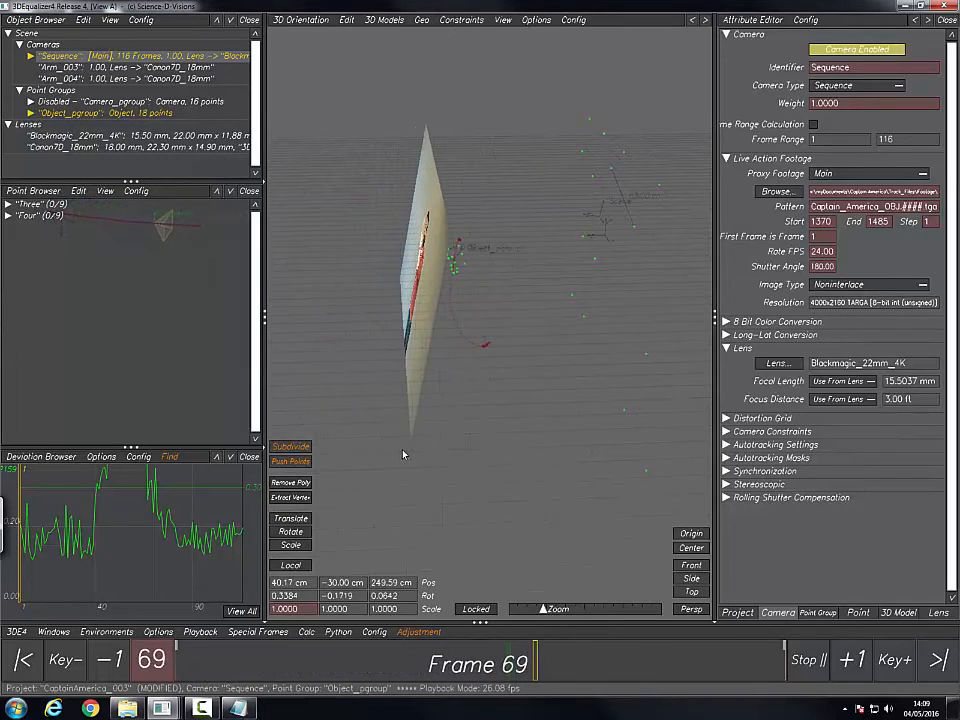
pyautogui.press('space')
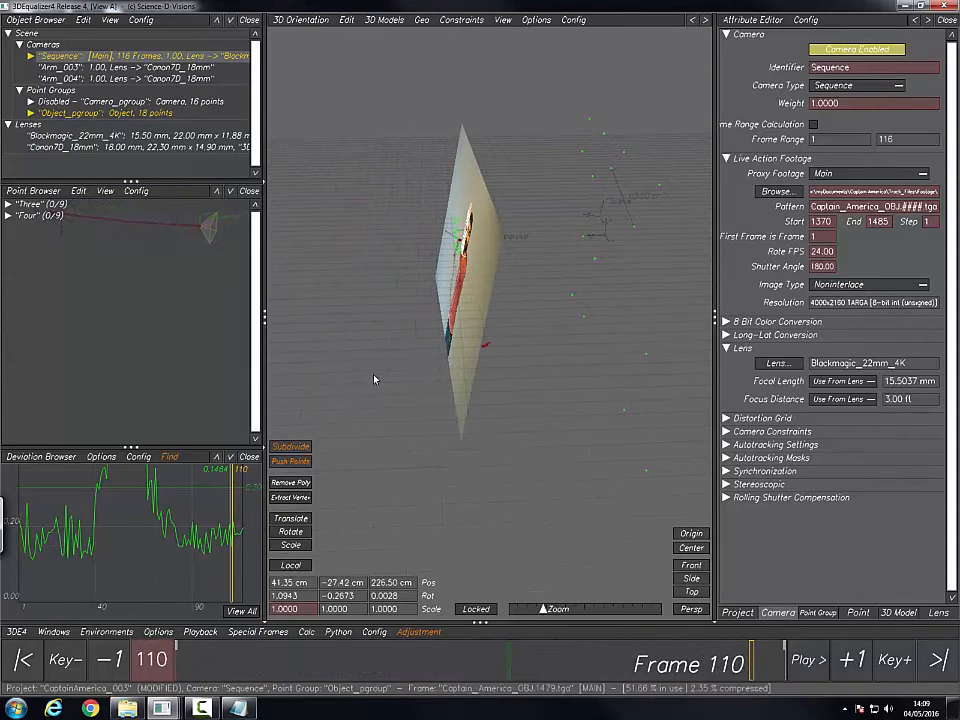
# Step: Examine the object's points in 3D from closer up and scrub back to frame 35
pyautogui.click(380, 355)
pyautogui.keyDown('alt'); pyautogui.moveTo(412, 348); pyautogui.dragTo(429, 327); pyautogui.keyUp('alt')
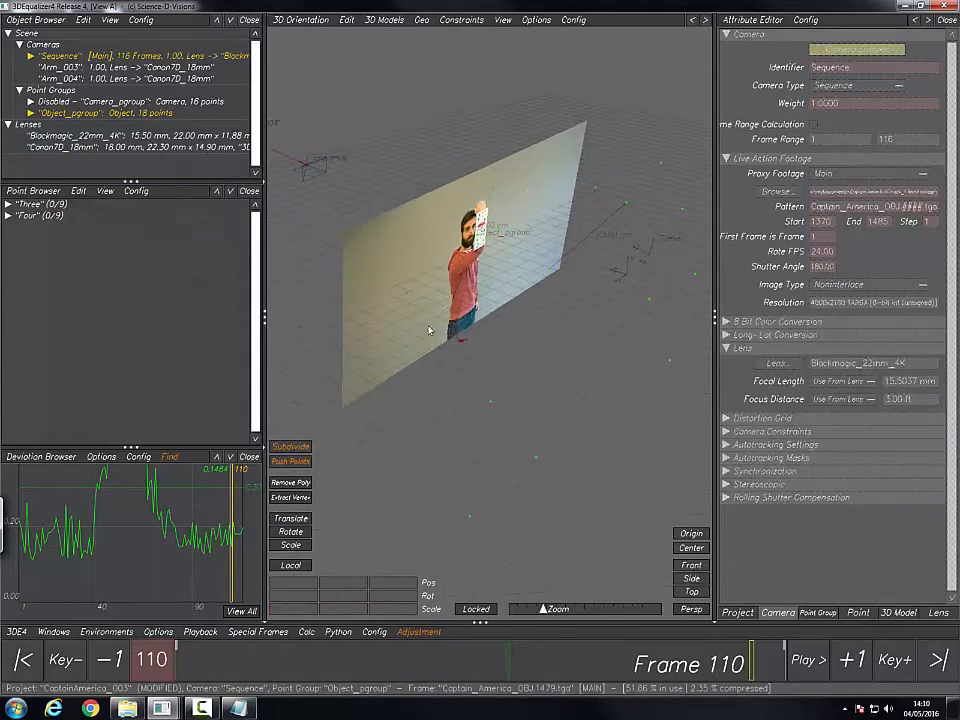
pyautogui.keyDown('alt'); pyautogui.moveTo(434, 332); pyautogui.dragTo(501, 313, button='right'); pyautogui.keyUp('alt')
pyautogui.keyDown('alt'); pyautogui.moveTo(501, 313); pyautogui.dragTo(504, 346, button='middle'); pyautogui.keyUp('alt')
pyautogui.moveTo(504, 346); pyautogui.dragTo(525, 400)
pyautogui.moveTo(457, 661); pyautogui.dragTo(354, 660)
pyautogui.keyDown('alt'); pyautogui.moveTo(476, 505); pyautogui.dragTo(439, 423, button='middle'); pyautogui.keyUp('alt')
# Step: View the Arm_DISTANCE_002 photo in the Reference_Images folder to read the tape measurement across the arm box, and return to 3DEqualizer
pyautogui.click(126, 709)
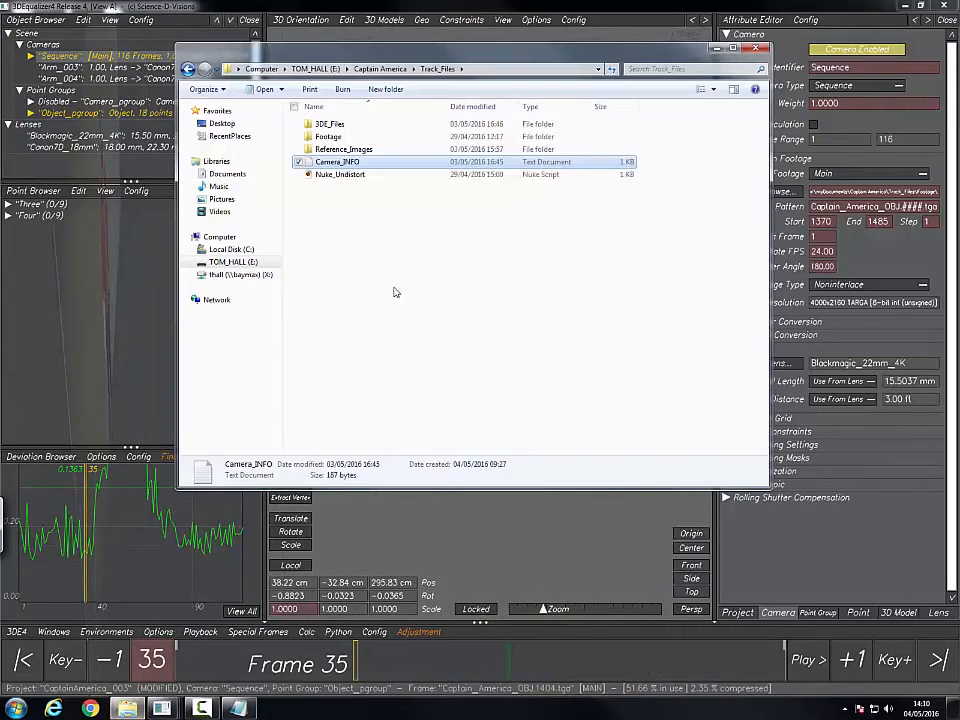
pyautogui.doubleClick(370, 151)
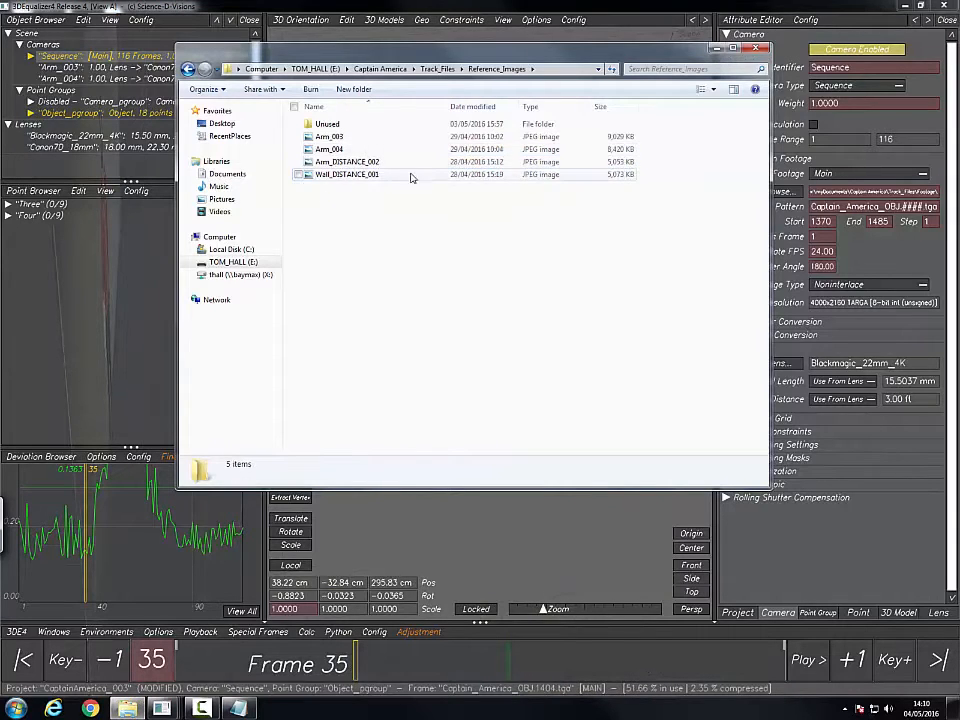
pyautogui.doubleClick(336, 162)
pyautogui.moveTo(409, 236); pyautogui.dragTo(374, 92)
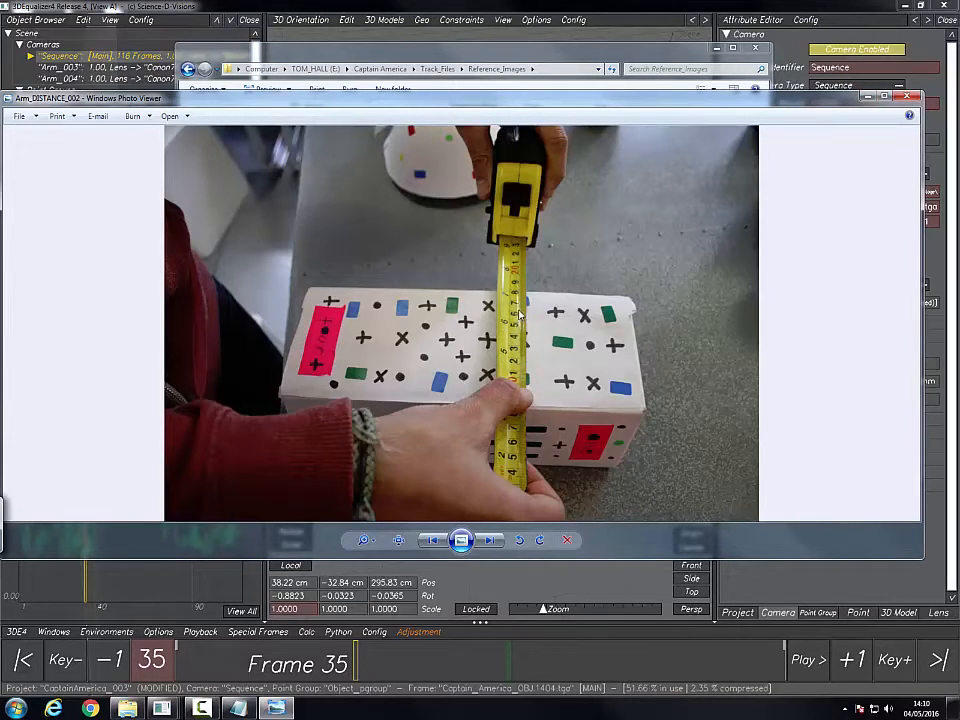
pyautogui.click(868, 98)
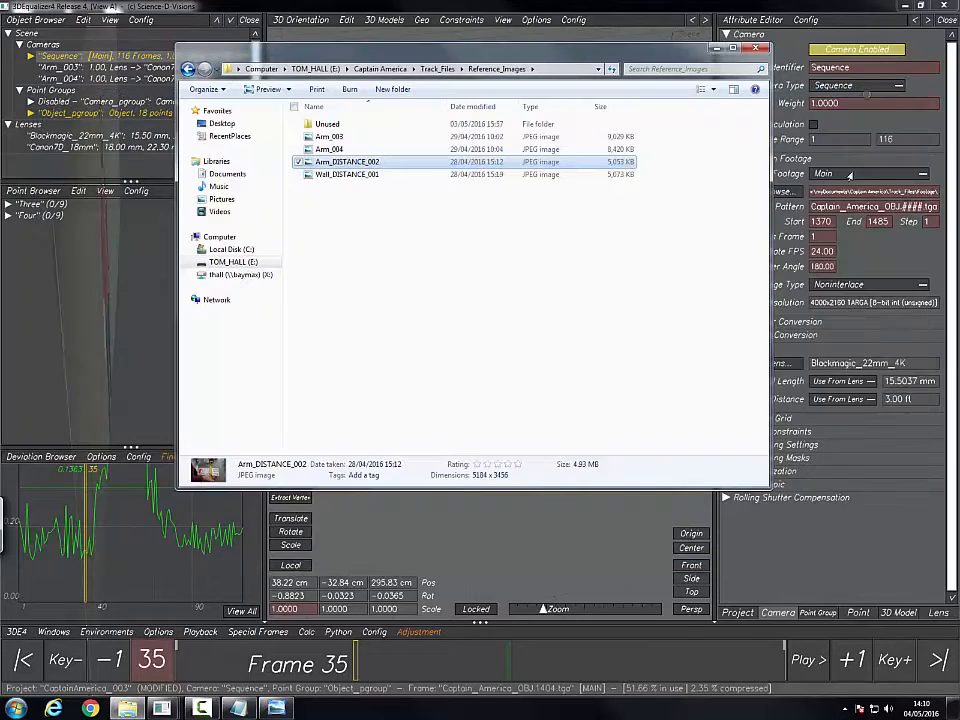
pyautogui.click(715, 49)
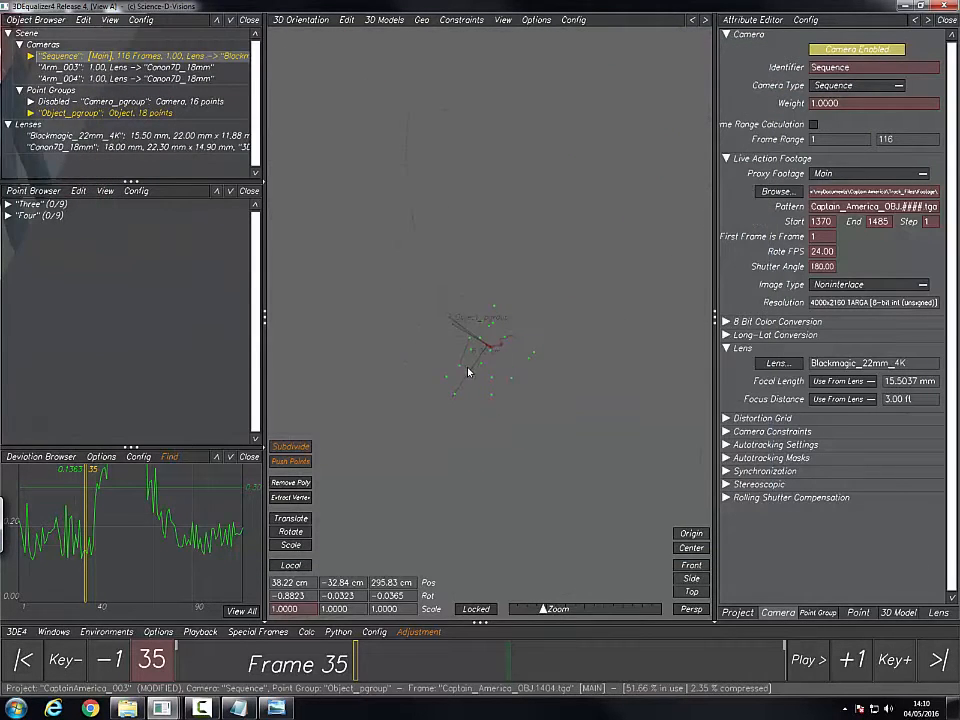
# Step: Inspect the selected object point group and its motion path in 3D, and deselect it
pyautogui.moveTo(467, 367); pyautogui.dragTo(486, 366)
pyautogui.keyDown('alt'); pyautogui.moveTo(405, 387); pyautogui.dragTo(459, 388); pyautogui.keyUp('alt')
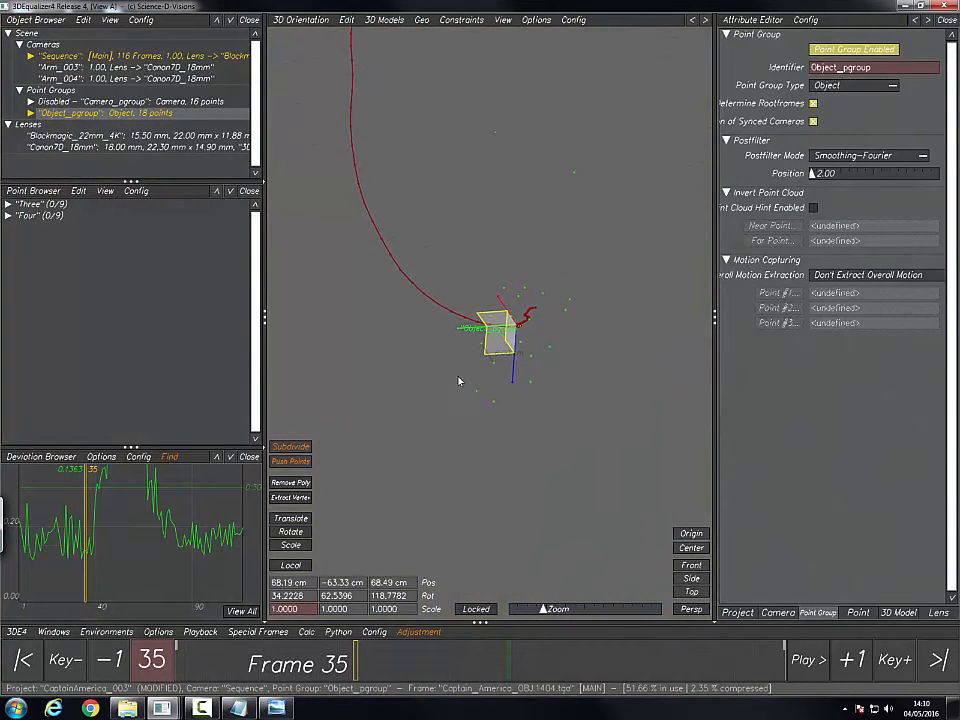
pyautogui.click(450, 379)
pyautogui.keyDown('alt'); pyautogui.moveTo(497, 371); pyautogui.dragTo(275, 298, button='right'); pyautogui.keyUp('alt')
pyautogui.keyDown('alt'); pyautogui.moveTo(581, 287); pyautogui.dragTo(505, 271, button='right'); pyautogui.keyUp('alt')
pyautogui.keyDown('alt'); pyautogui.moveTo(545, 265); pyautogui.dragTo(571, 338); pyautogui.keyUp('alt')
# Step: Play the sequence to frame 72 and compare the object's position with the camera and wall points from several angles
pyautogui.press('space')
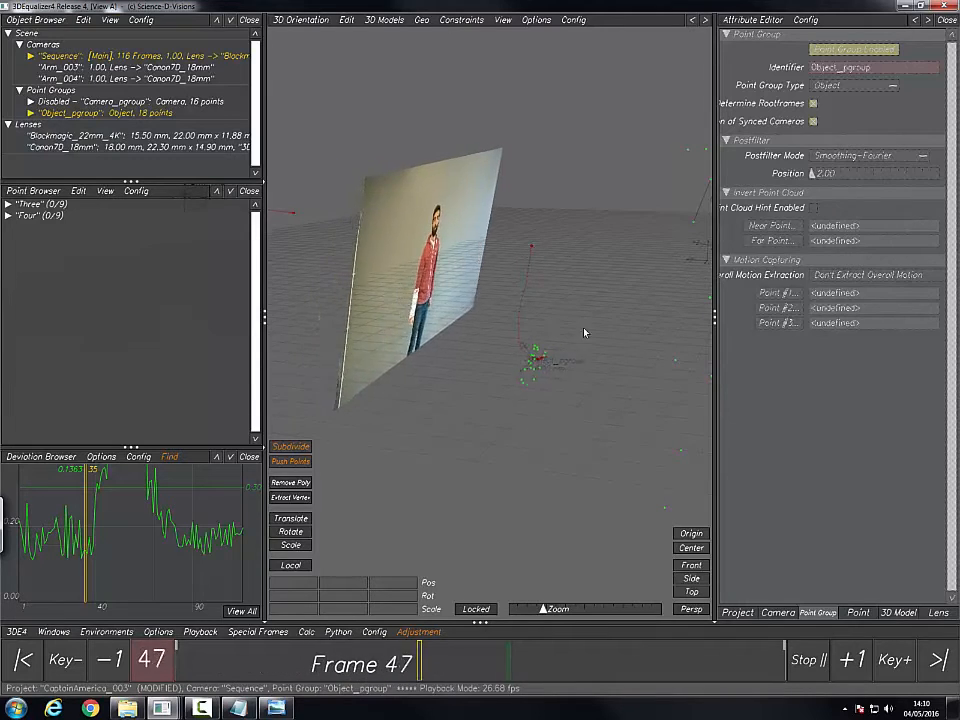
pyautogui.keyDown('alt'); pyautogui.moveTo(585, 332); pyautogui.dragTo(559, 347); pyautogui.keyUp('alt')
pyautogui.press('space')
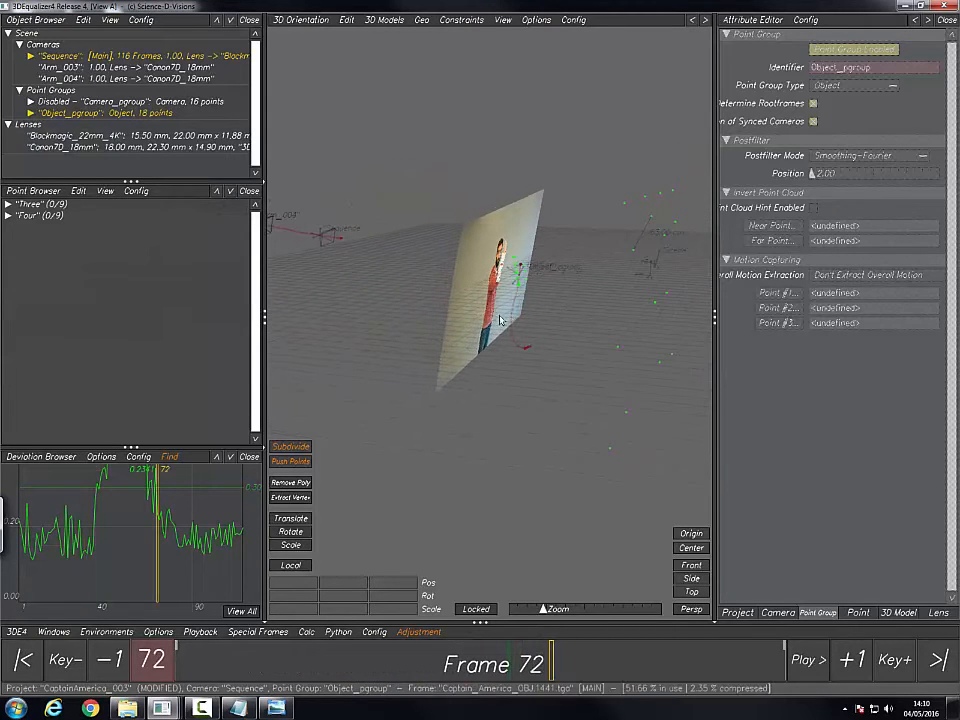
pyautogui.keyDown('alt'); pyautogui.moveTo(447, 386); pyautogui.dragTo(432, 429); pyautogui.keyUp('alt')
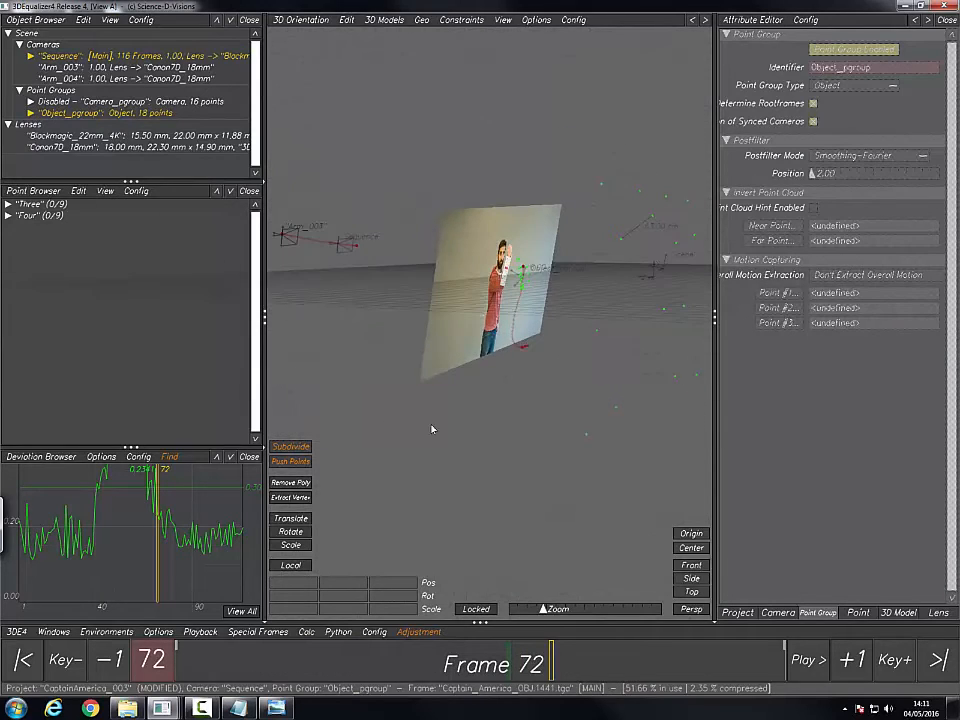
pyautogui.keyDown('alt'); pyautogui.moveTo(459, 343); pyautogui.dragTo(494, 232); pyautogui.keyUp('alt')
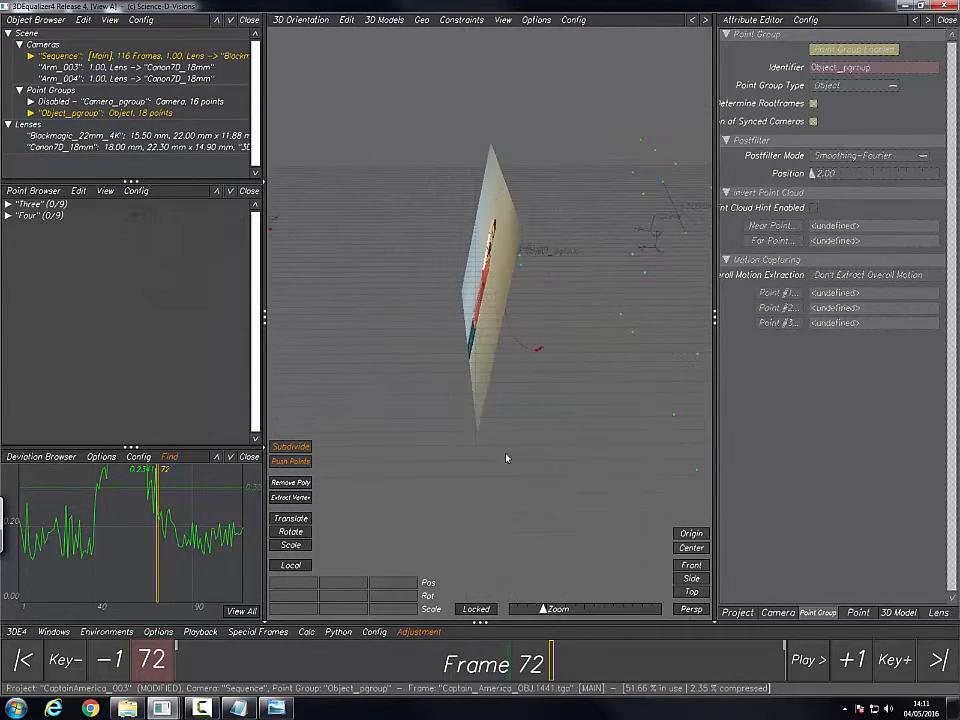
pyautogui.keyDown('alt'); pyautogui.moveTo(550, 316); pyautogui.dragTo(512, 243); pyautogui.keyUp('alt')
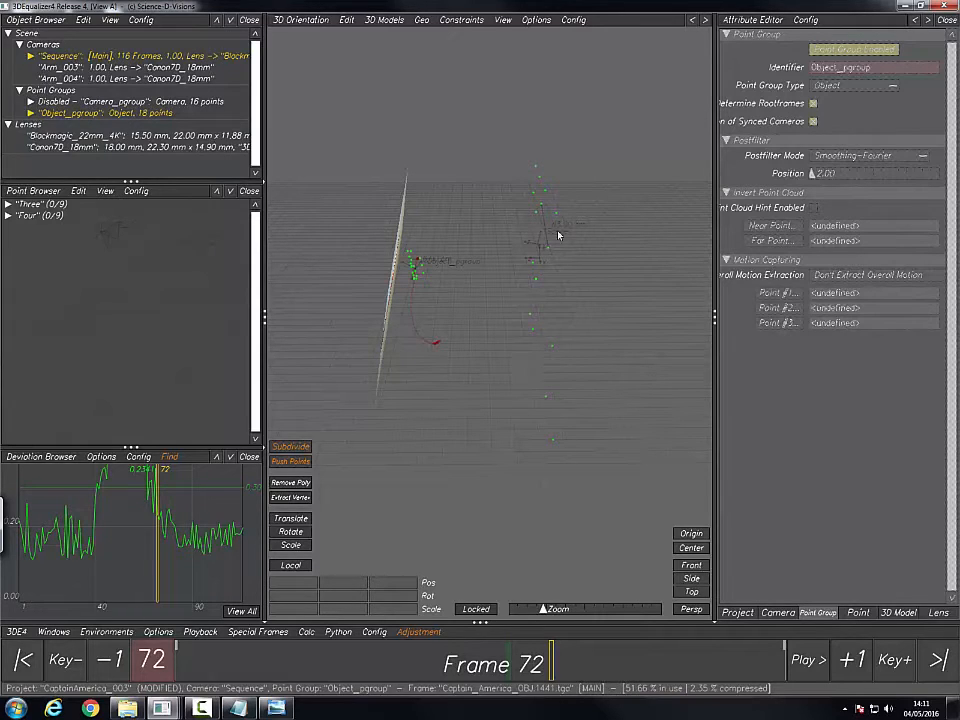
# Step: Look through the file export scripts for 2D tracks and lens distortion to Nuke and After Effects without running one
pyautogui.keyDown('alt'); pyautogui.moveTo(523, 300); pyautogui.dragTo(463, 302); pyautogui.keyUp('alt')
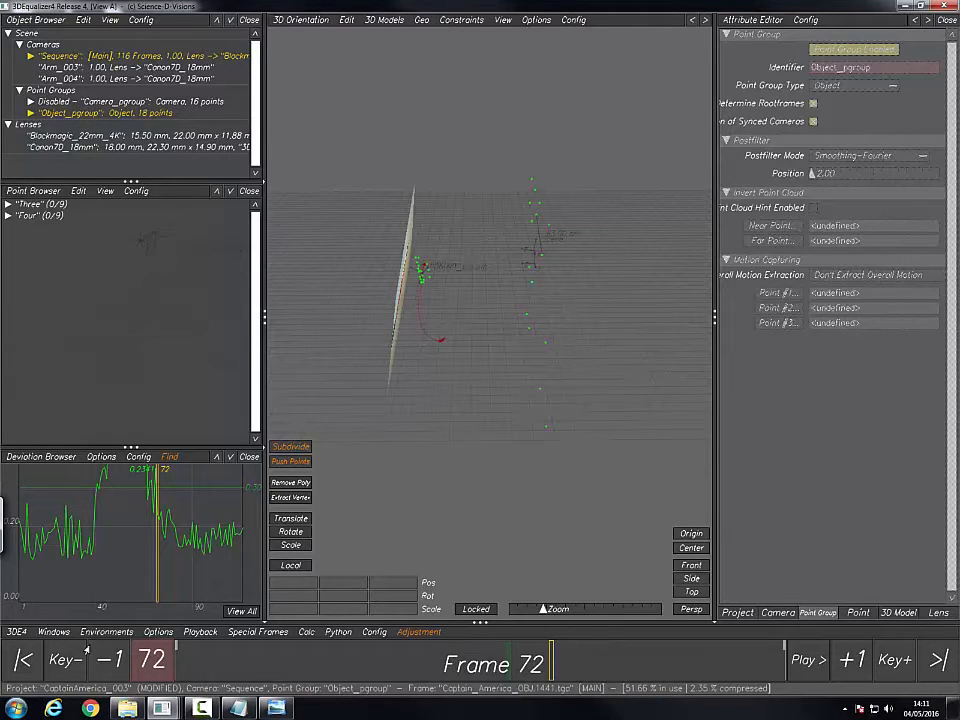
pyautogui.click(16, 632)
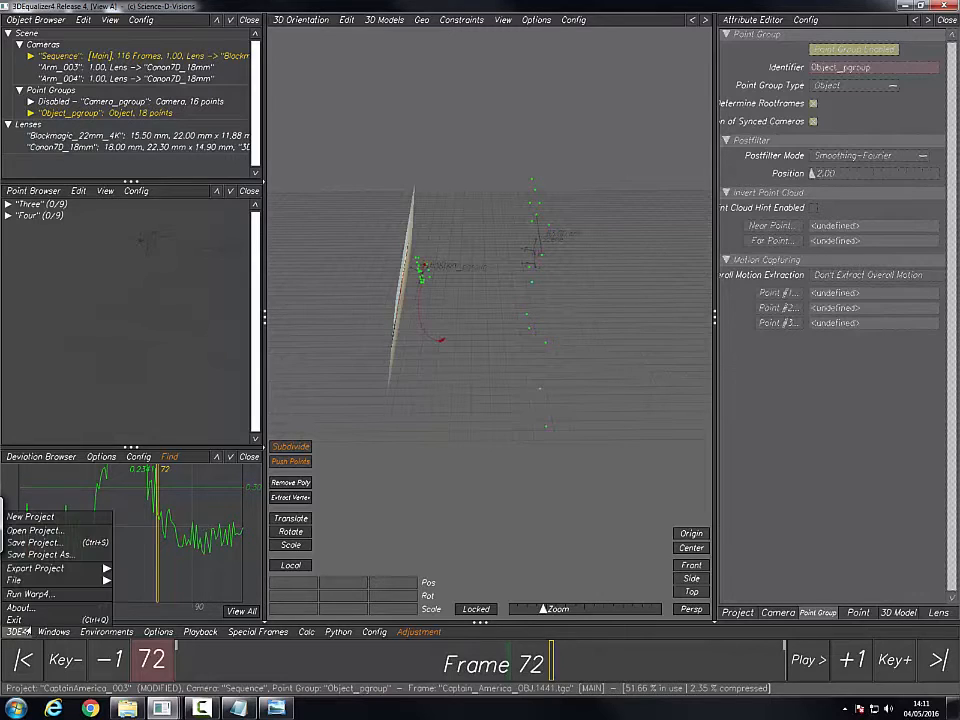
pyautogui.moveTo(30, 569)
pyautogui.moveTo(60, 580)
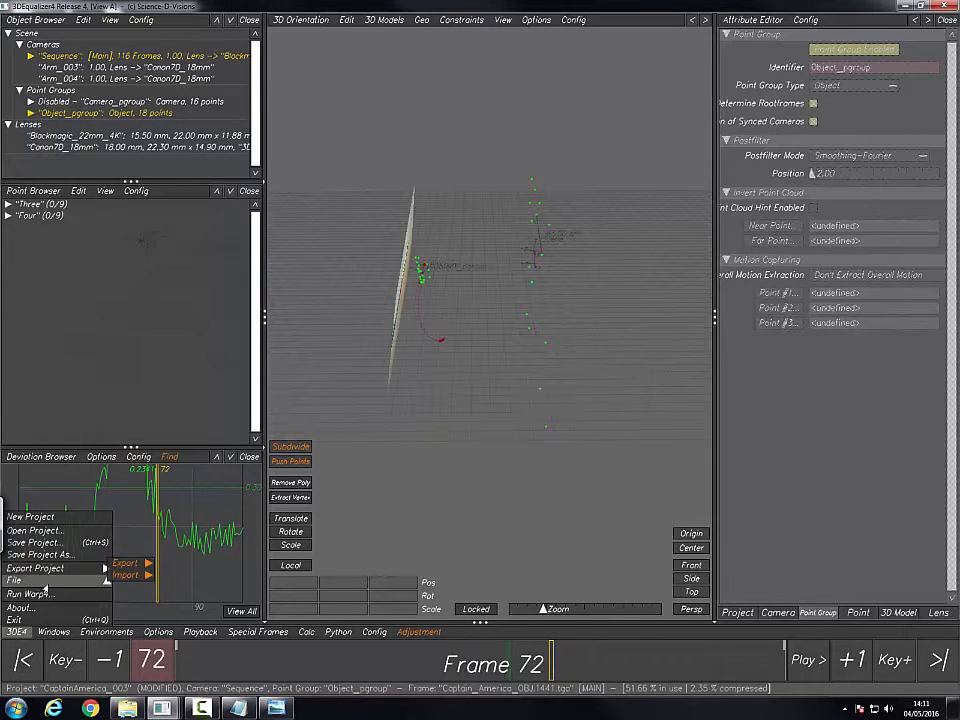
pyautogui.moveTo(130, 564)
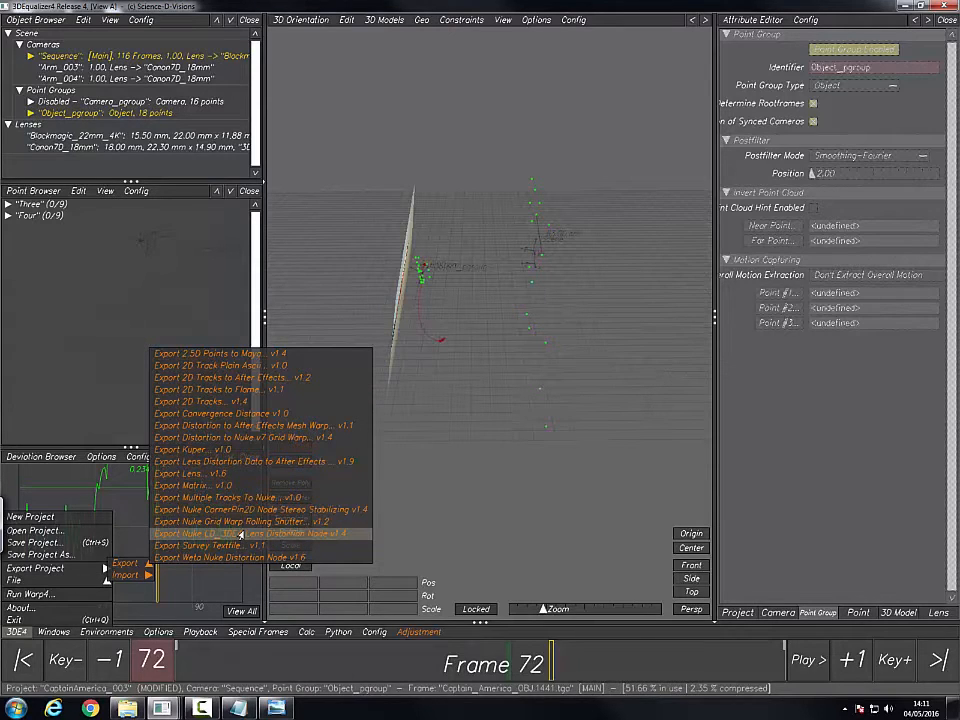
pyautogui.click(112, 354)
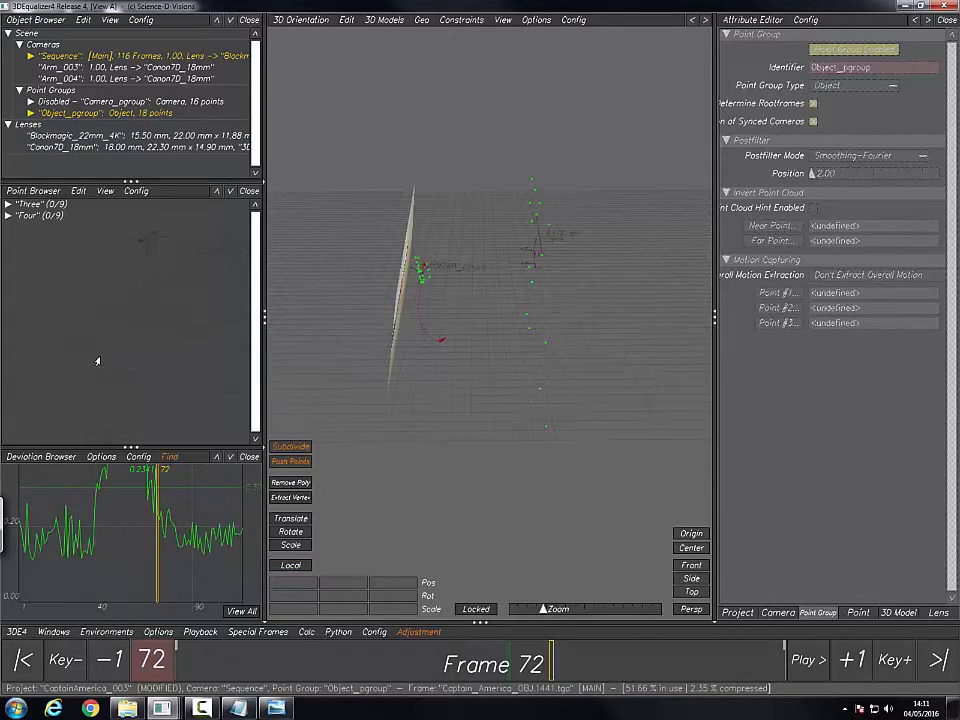
pyautogui.keyDown('alt'); pyautogui.moveTo(496, 369); pyautogui.dragTo(457, 369); pyautogui.keyUp('alt')
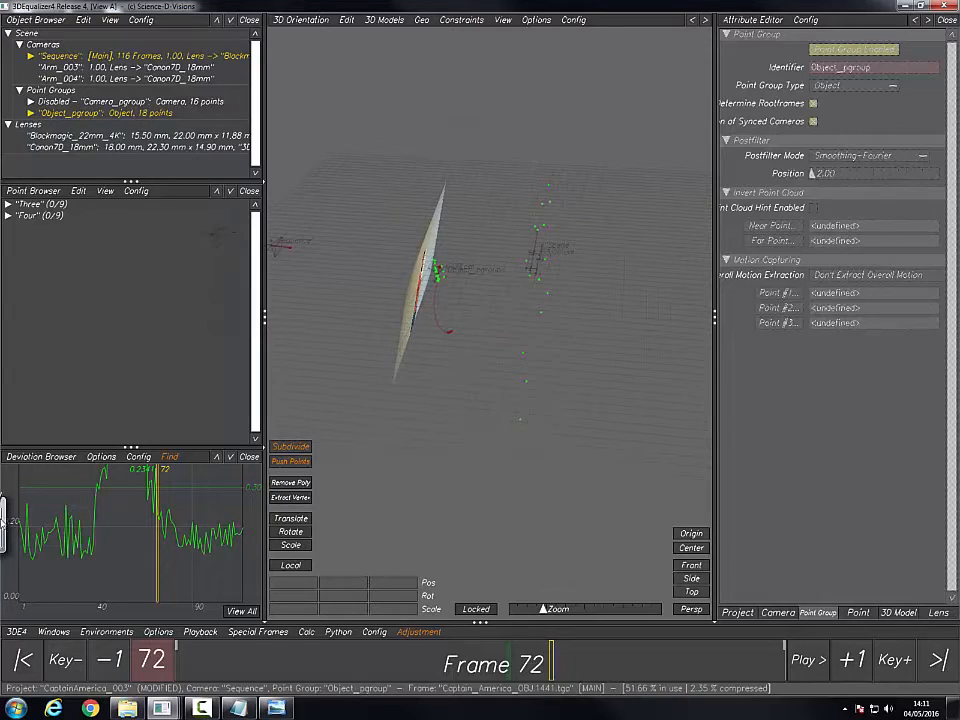
pyautogui.click(17, 632)
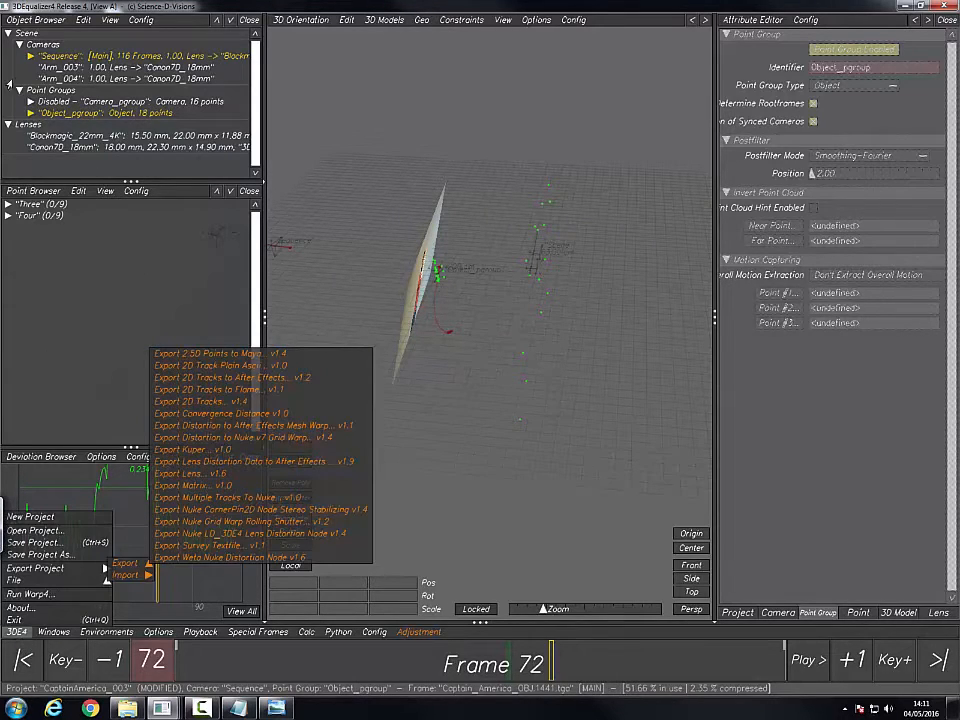
pyautogui.click(216, 244)
pyautogui.keyDown('alt'); pyautogui.moveTo(414, 387); pyautogui.dragTo(519, 366, button='right'); pyautogui.keyUp('alt')
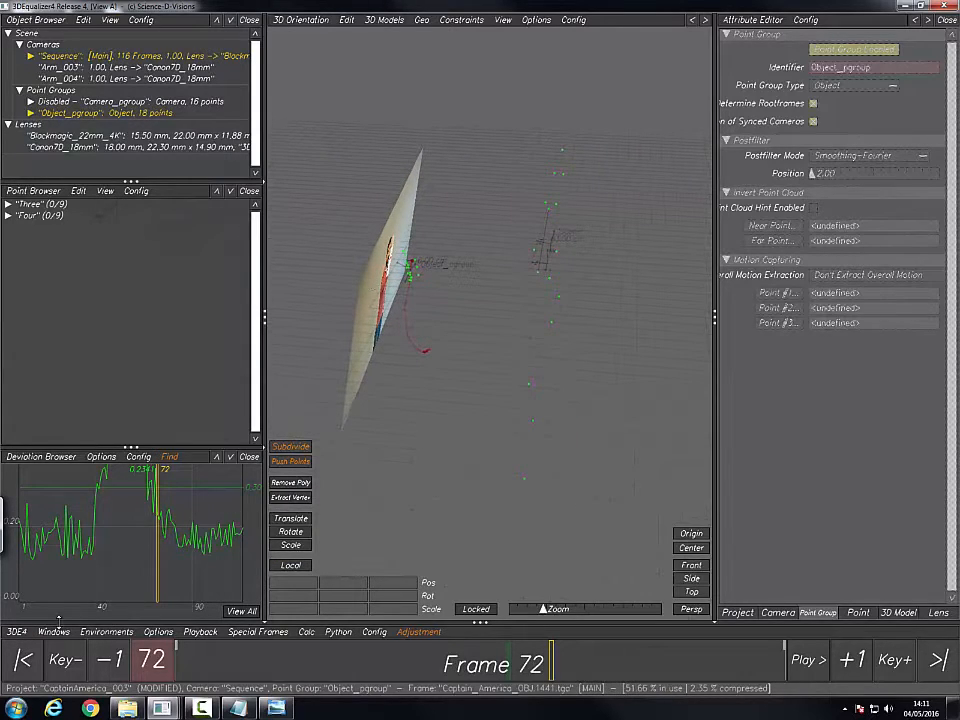
pyautogui.moveTo(481, 360)
pyautogui.keyDown('alt'); pyautogui.mouseDown()
pyautogui.moveTo(476, 399)
pyautogui.moveTo(478, 379)
pyautogui.mouseUp(); pyautogui.keyUp('alt')
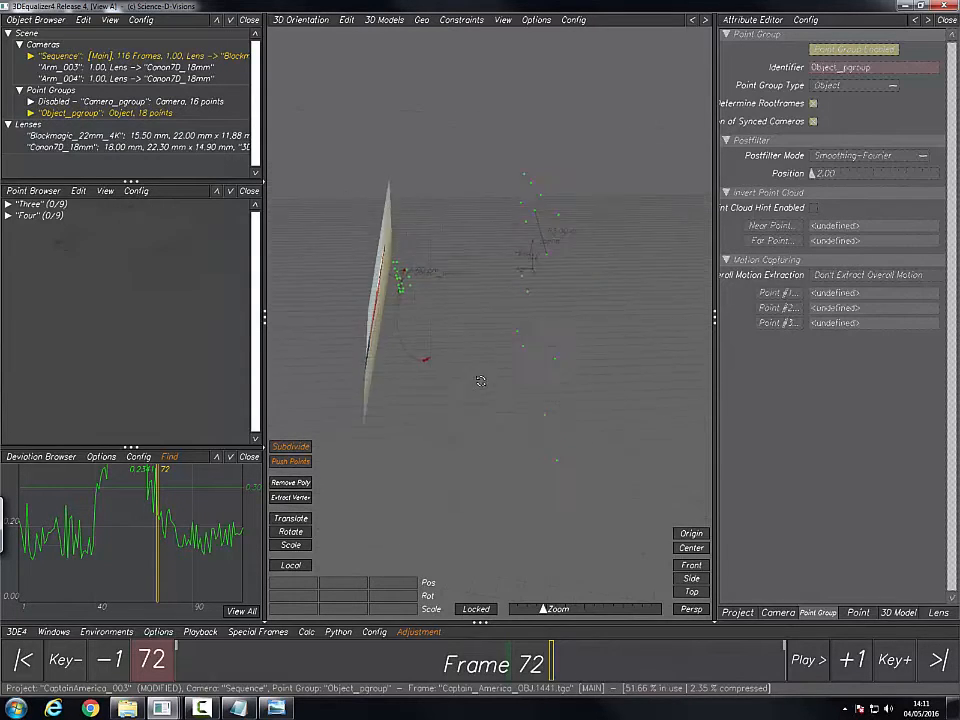
pyautogui.keyDown('alt'); pyautogui.moveTo(478, 379); pyautogui.dragTo(409, 389, button='right'); pyautogui.keyUp('alt')
pyautogui.keyDown('alt'); pyautogui.moveTo(421, 356); pyautogui.dragTo(443, 394, button='middle'); pyautogui.keyUp('alt')
pyautogui.keyDown('alt'); pyautogui.moveTo(490, 378); pyautogui.dragTo(439, 388); pyautogui.keyUp('alt')
# Step: Set up a Maya MEL-script export with hidden reference frames, browse the 3DE_Files folder for the export file, and cancel the export
pyautogui.click(16, 634)
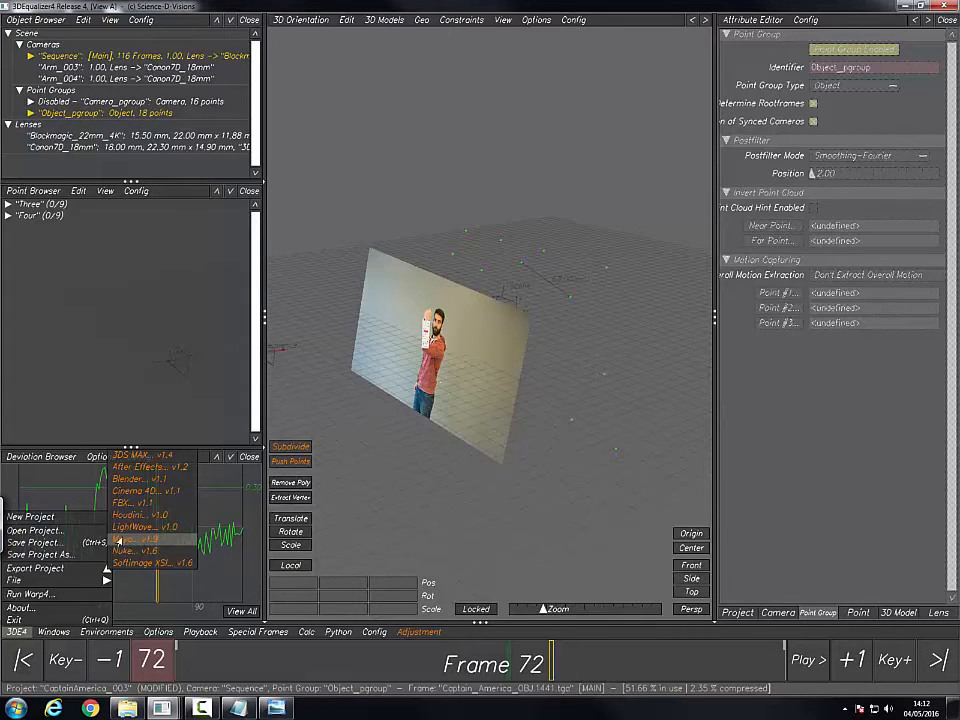
pyautogui.click(135, 539)
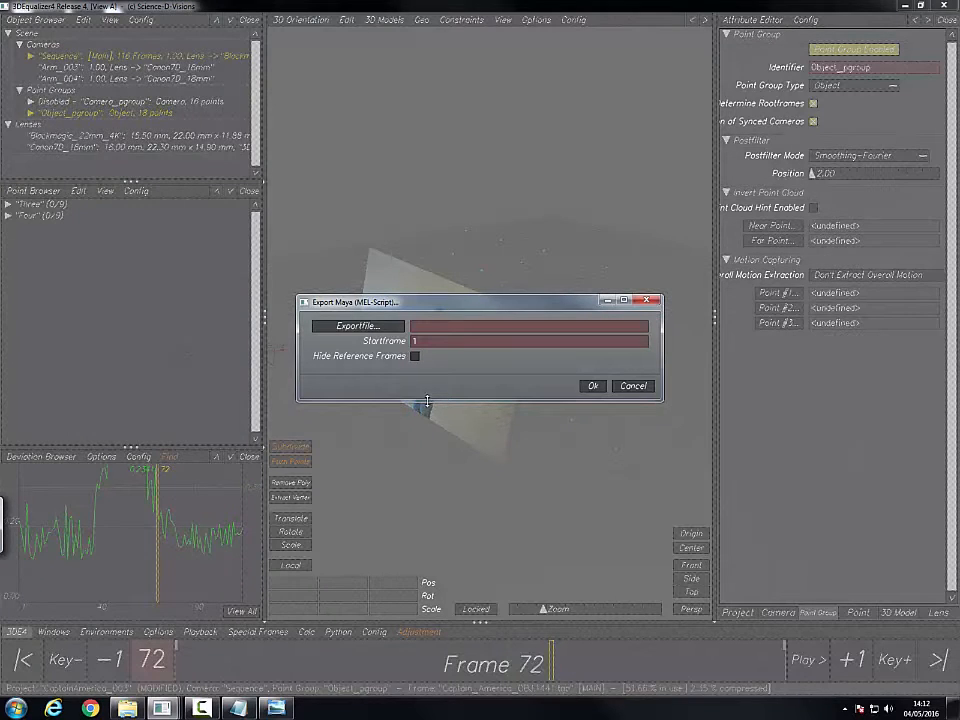
pyautogui.moveTo(433, 401); pyautogui.dragTo(433, 462)
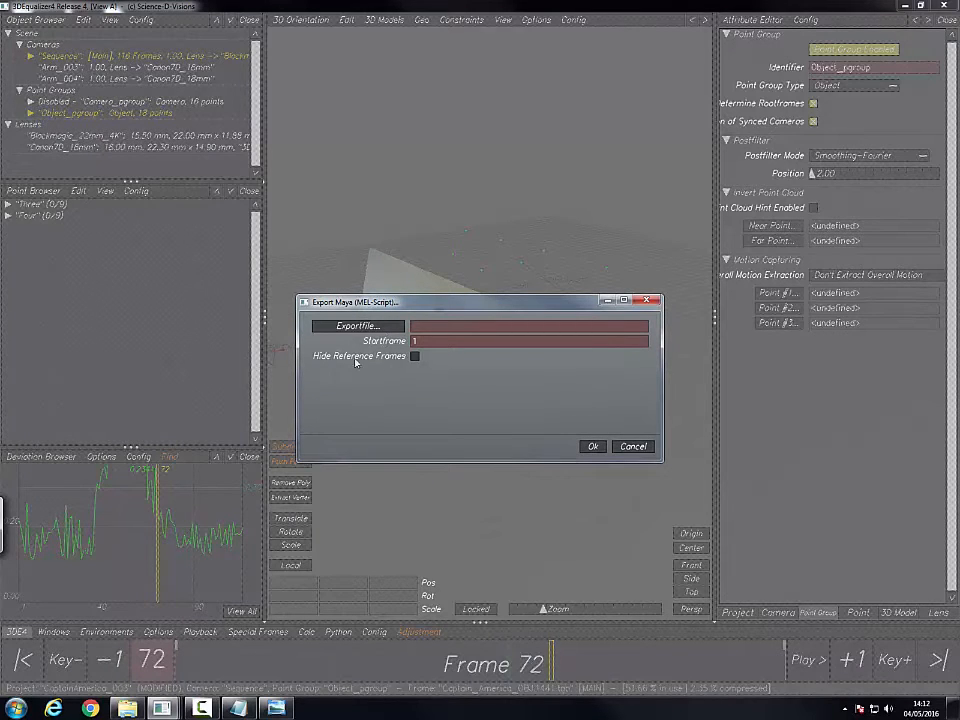
pyautogui.click(413, 357)
pyautogui.click(368, 327)
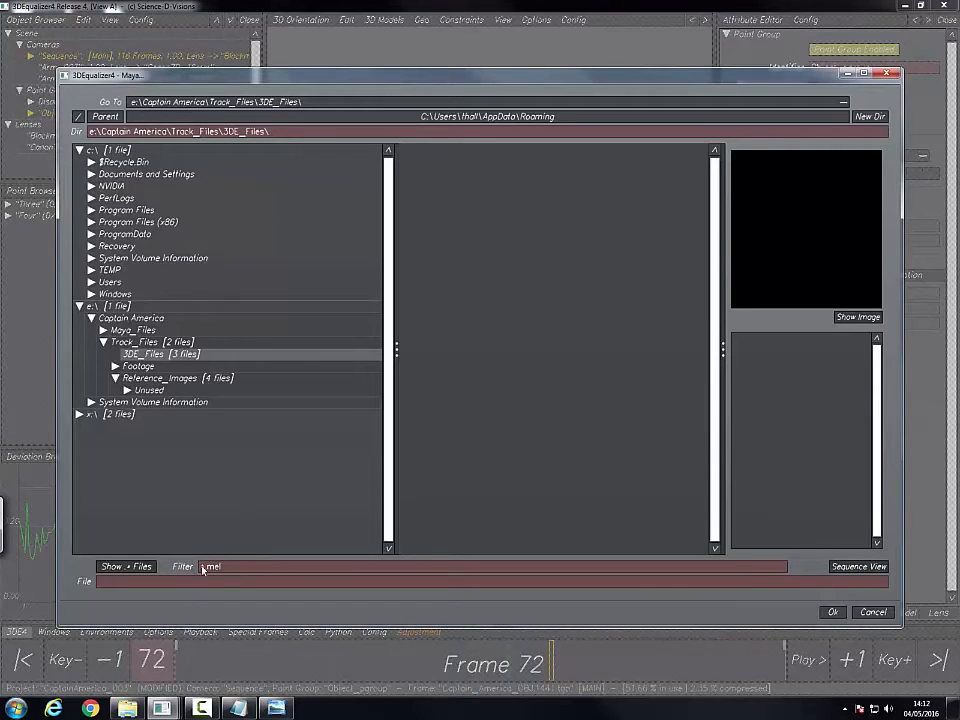
pyautogui.click(873, 612)
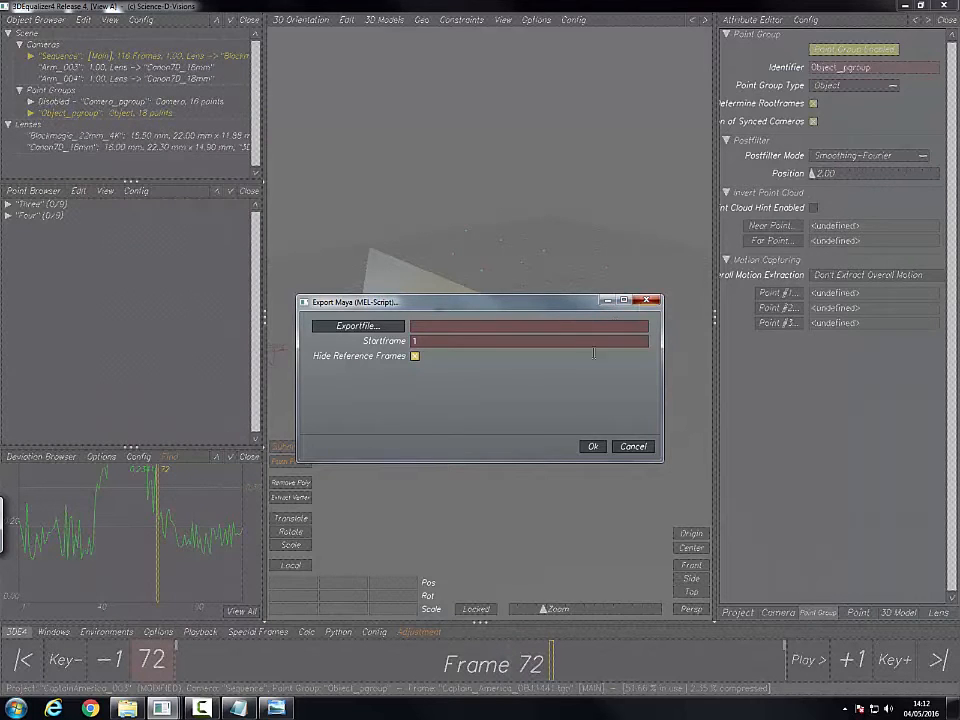
pyautogui.click(632, 447)
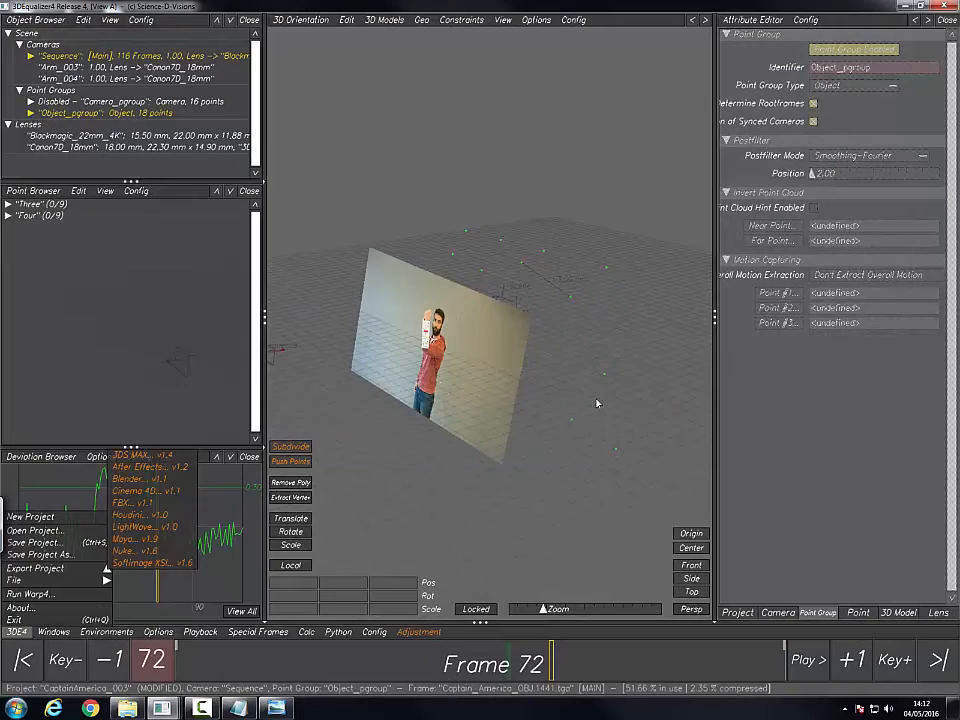
# Step: Switch to Autodesk Maya 2015 and import Track_Script.mel from the project's scripts folder
pyautogui.click(16, 708)
pyautogui.click(84, 427)
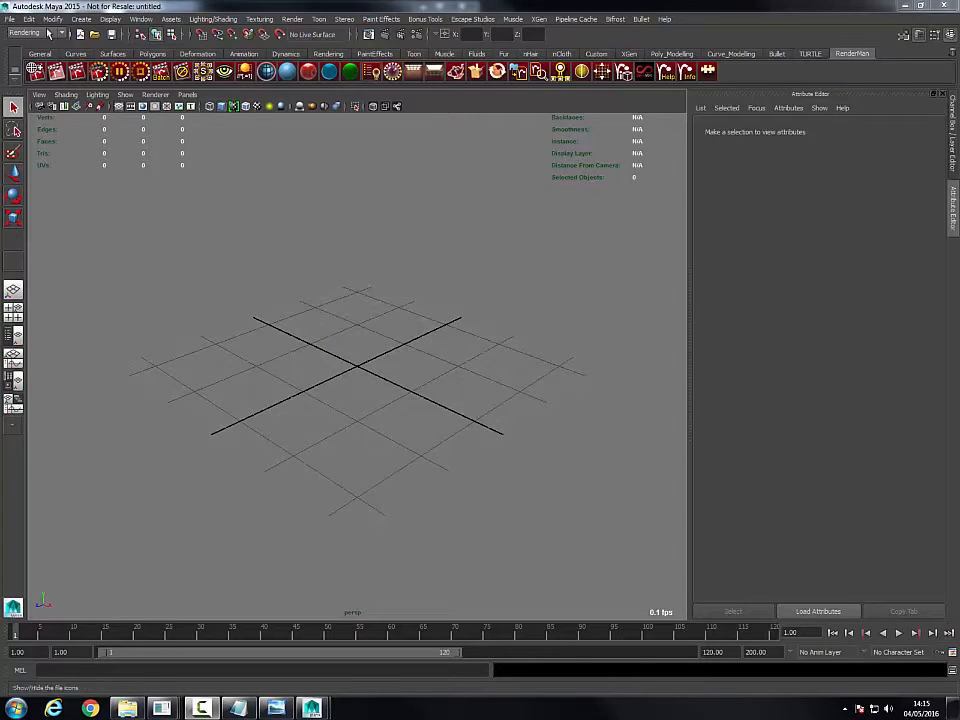
pyautogui.click(9, 19)
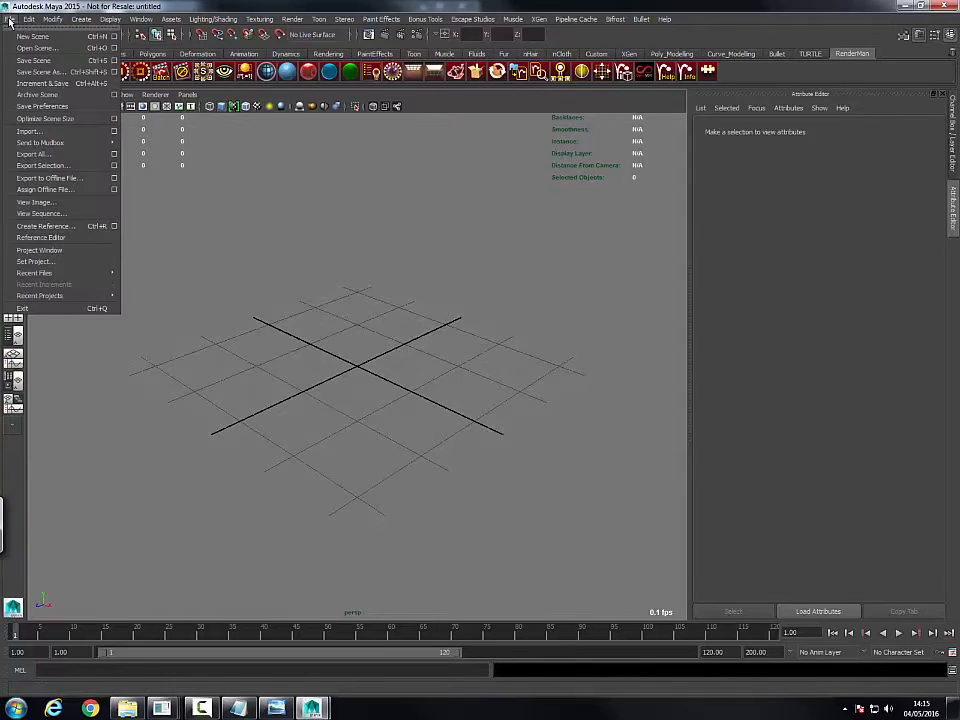
pyautogui.click(26, 133)
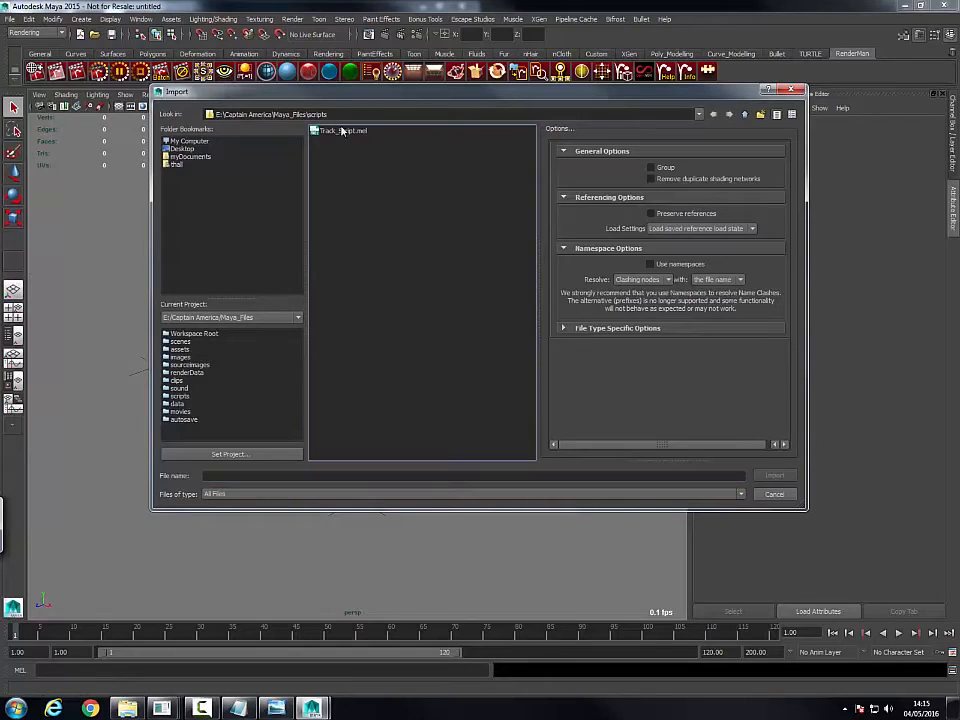
pyautogui.click(776, 476)
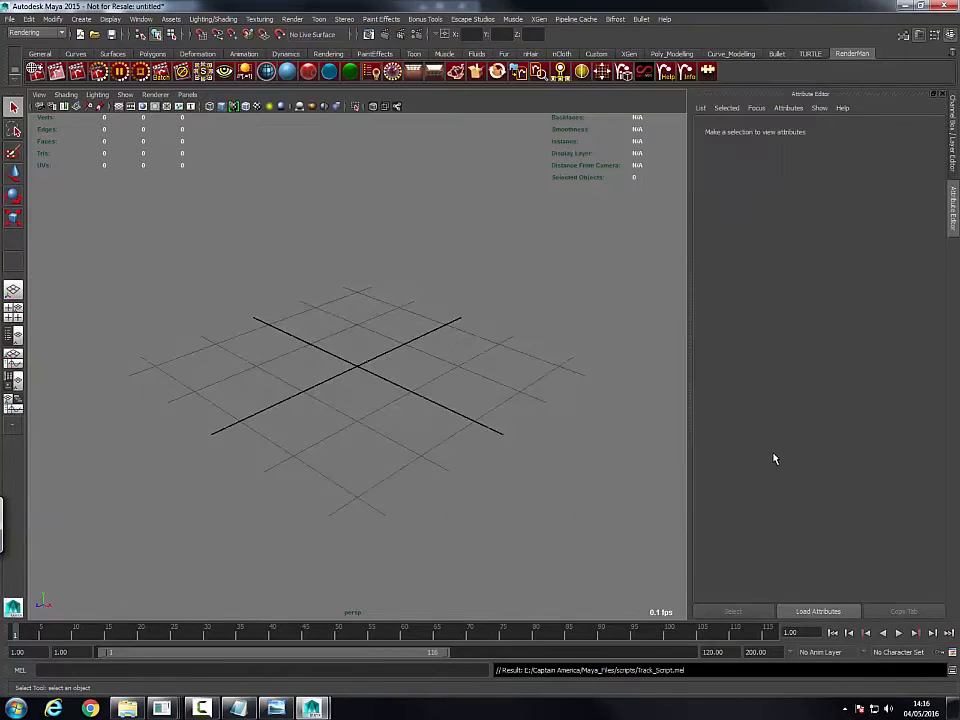
# Step: Show the Outliner beside the perspective view and delete imagePlane2, imagePlane3 and imagePlane4
pyautogui.keyDown('alt'); pyautogui.moveTo(281, 330); pyautogui.dragTo(58, 328); pyautogui.keyUp('alt')
pyautogui.click(13, 335)
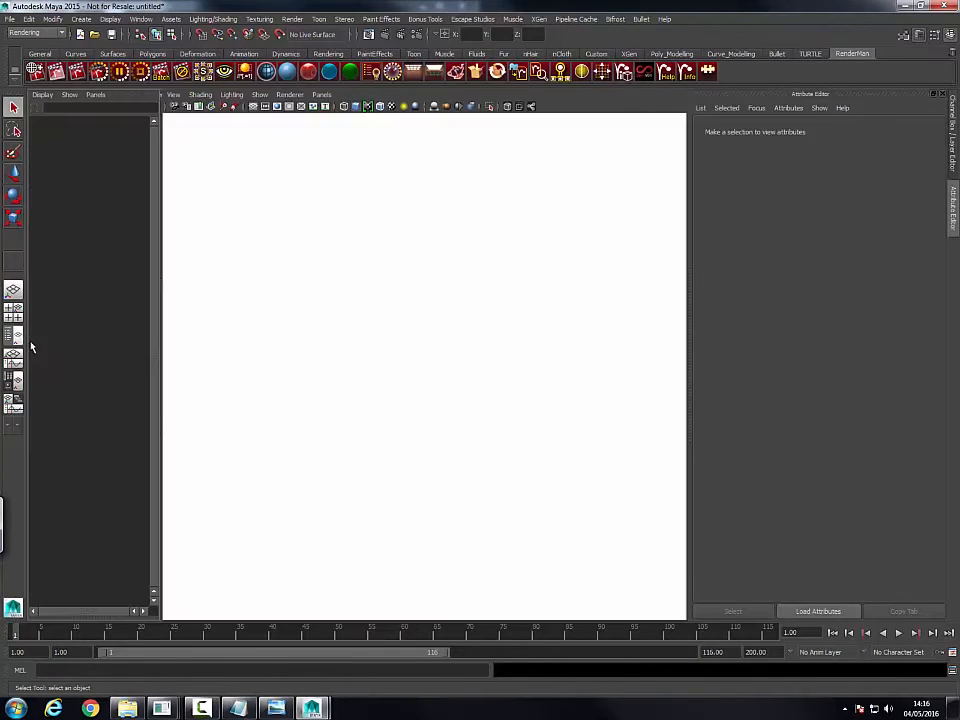
pyautogui.click(85, 183)
pyautogui.keyDown('shift'); pyautogui.click(78, 218); pyautogui.keyUp('shift')
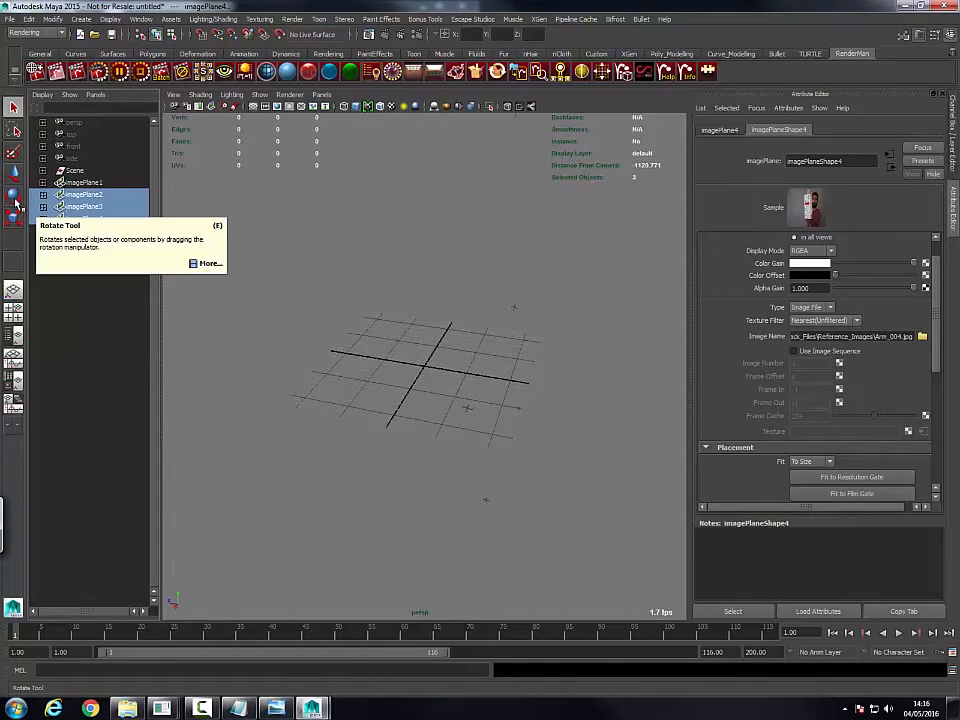
pyautogui.press('Delete')
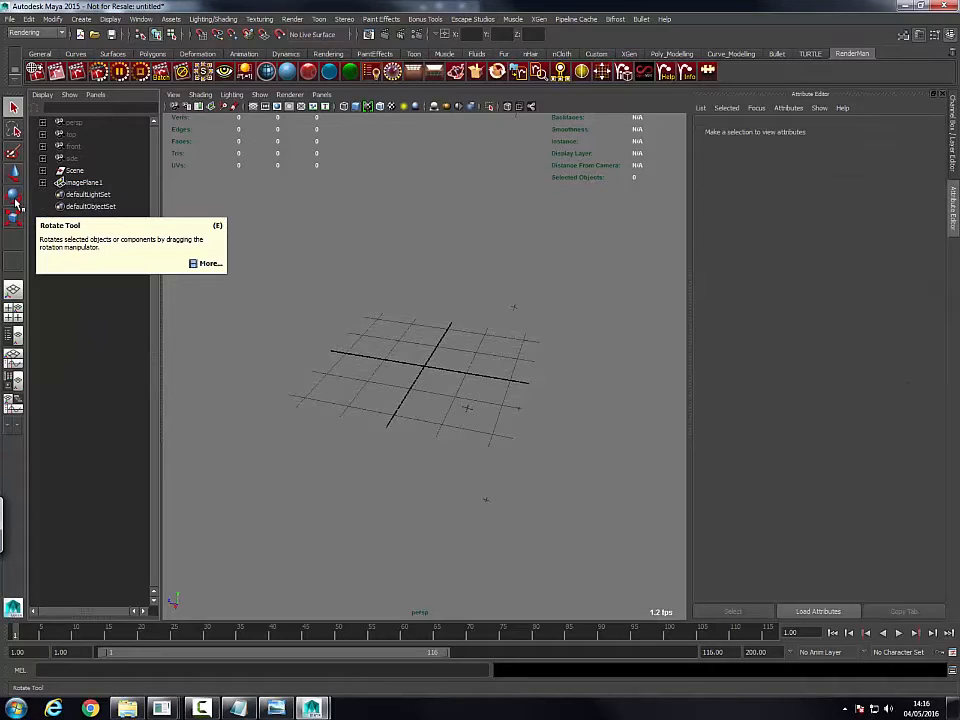
# Step: Expand the Scene group and delete the extra cameras, keeping Sequence_1_1 and the two point groups
pyautogui.click(75, 183)
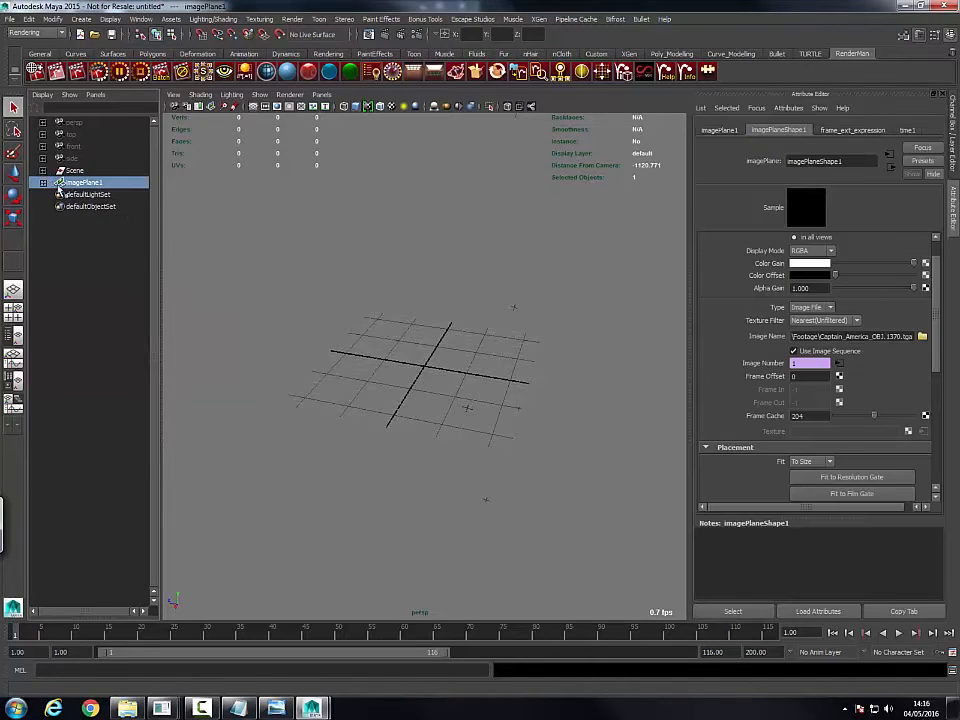
pyautogui.click(43, 171)
pyautogui.moveTo(98, 196); pyautogui.dragTo(100, 220)
pyautogui.press('Delete')
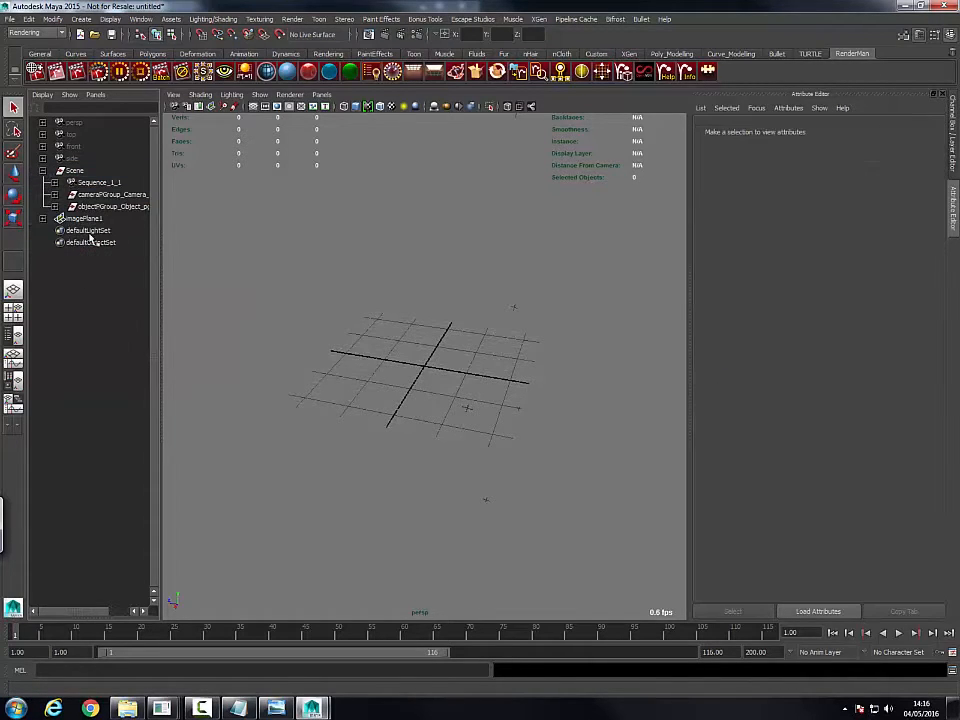
# Step: Look through the Sequence_1_1 camera in the viewport and display its film gate
pyautogui.click(99, 182)
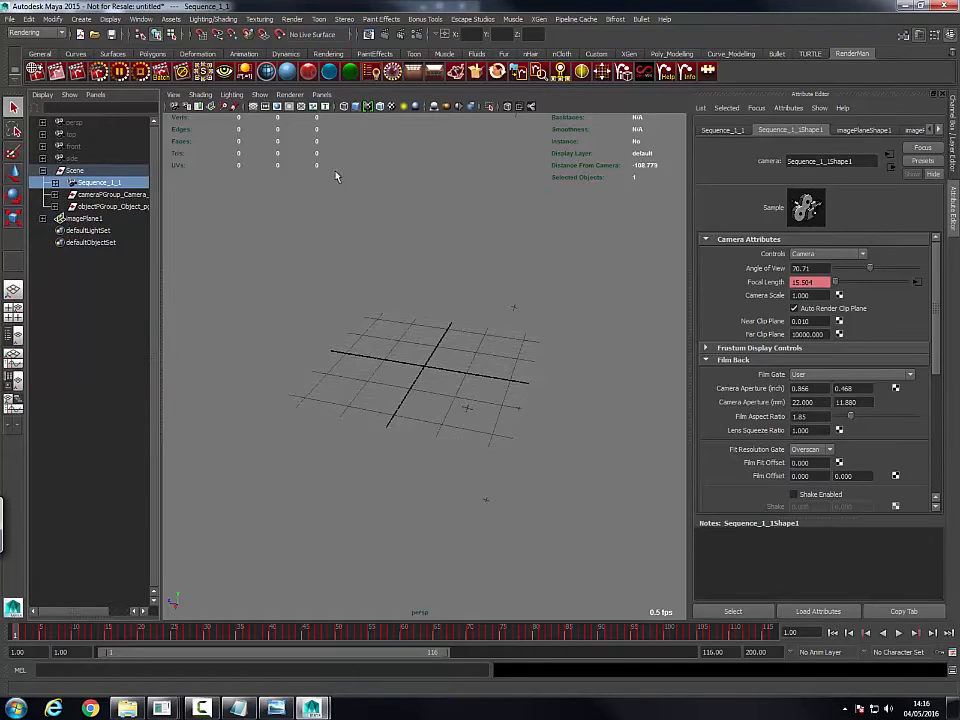
pyautogui.scroll(-2, 358, 205)
pyautogui.scroll(-3, 362, 210)
pyautogui.click(321, 94)
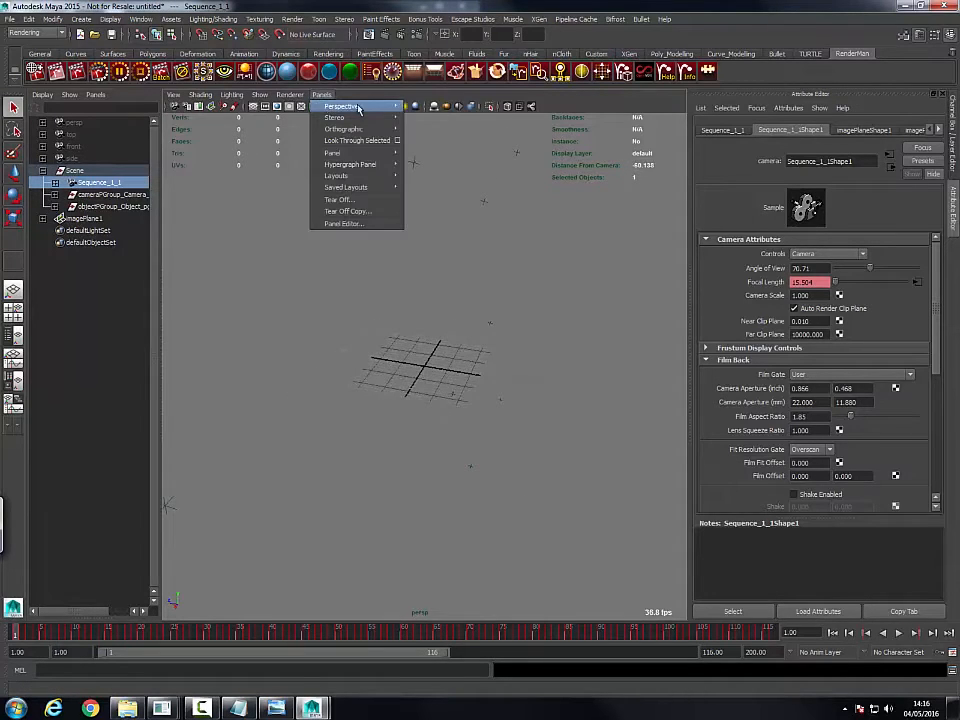
pyautogui.moveTo(350, 106)
pyautogui.click(442, 106)
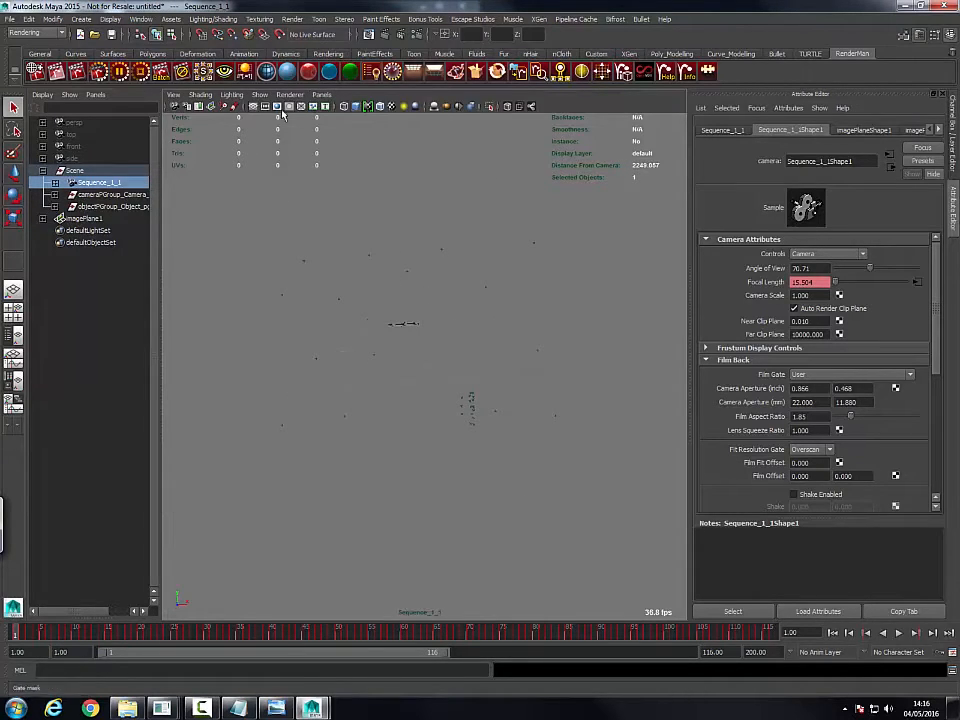
pyautogui.click(266, 107)
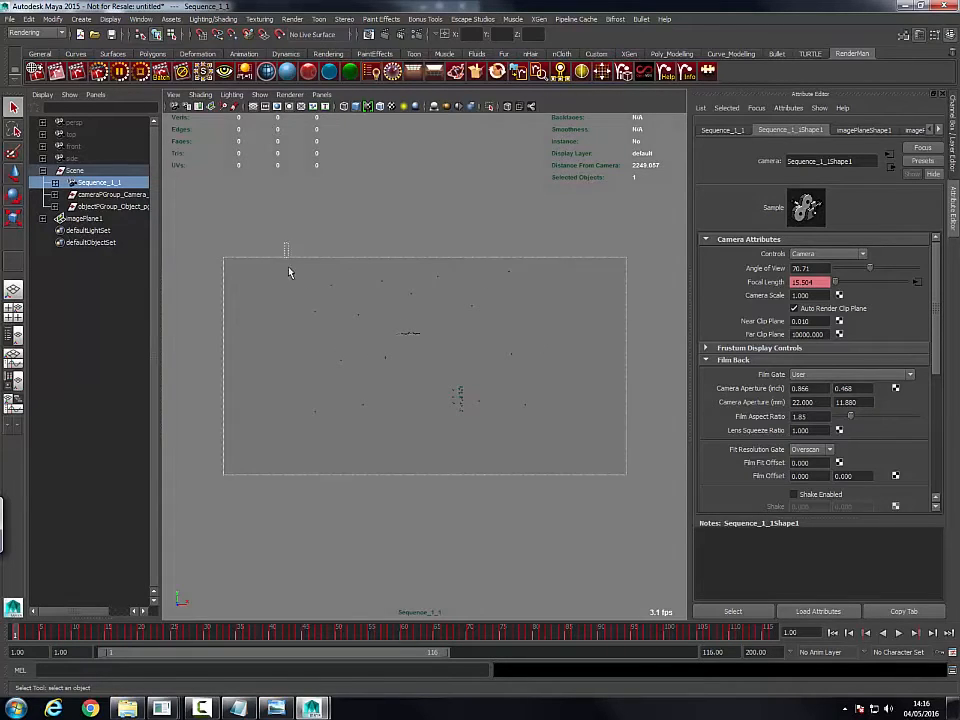
# Step: Delete imagePlane1 and give the Sequence_1_1 camera a new image plane using Undistorted.1370.tga from the Undistorted source images folder
pyautogui.click(83, 217)
pyautogui.press('Delete')
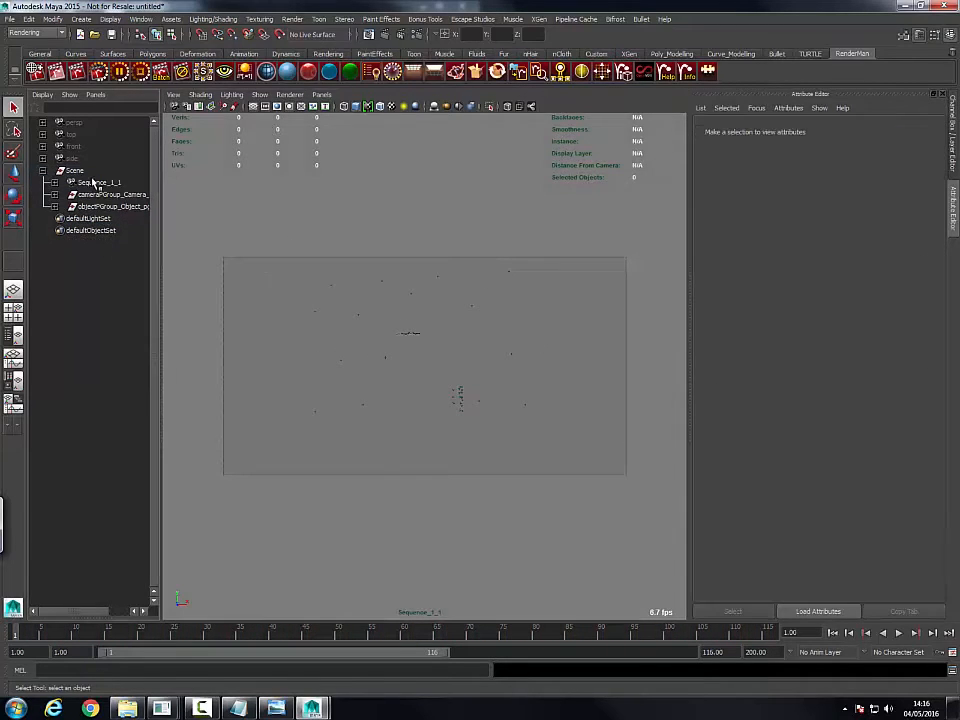
pyautogui.click(211, 107)
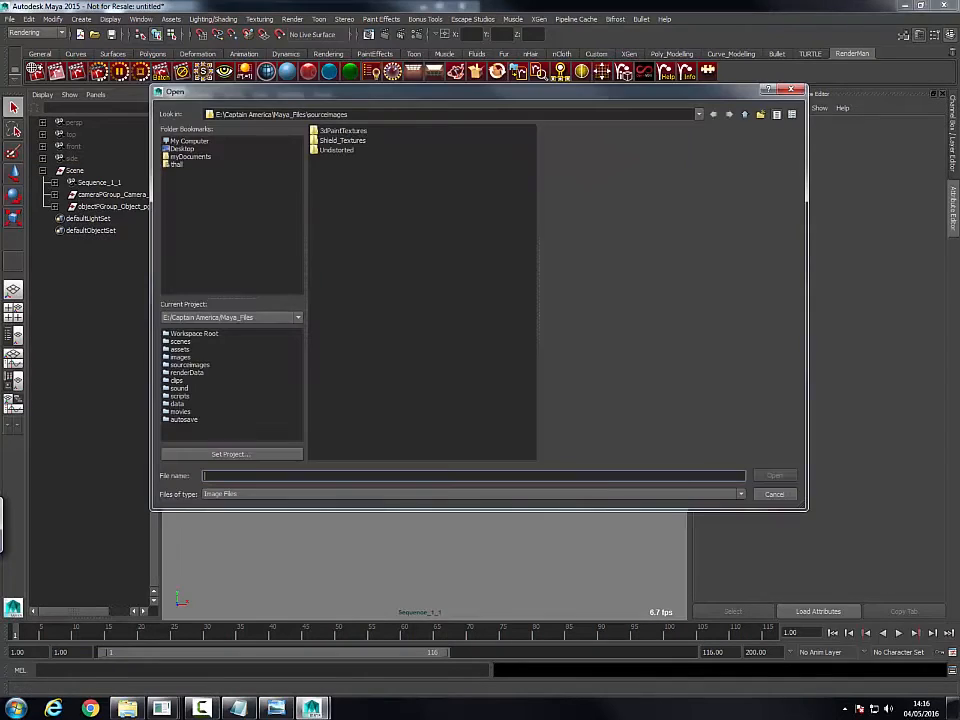
pyautogui.doubleClick(349, 150)
pyautogui.doubleClick(343, 131)
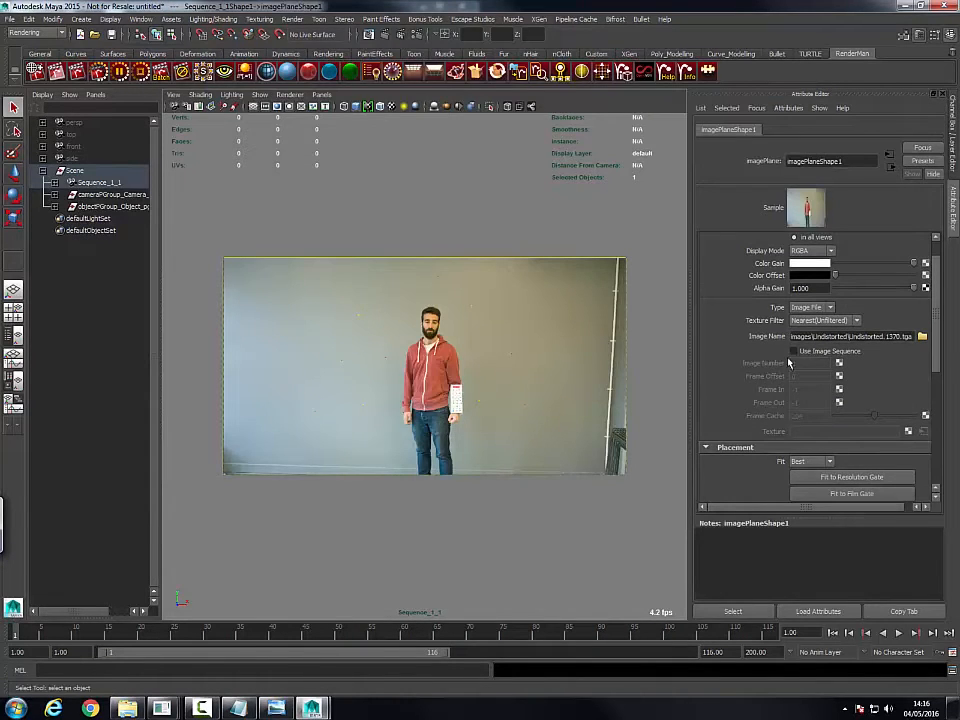
# Step: Enable the image sequence on the new image plane and set its frame offset to 1369
pyautogui.click(795, 351)
pyautogui.moveTo(808, 377); pyautogui.dragTo(730, 348)
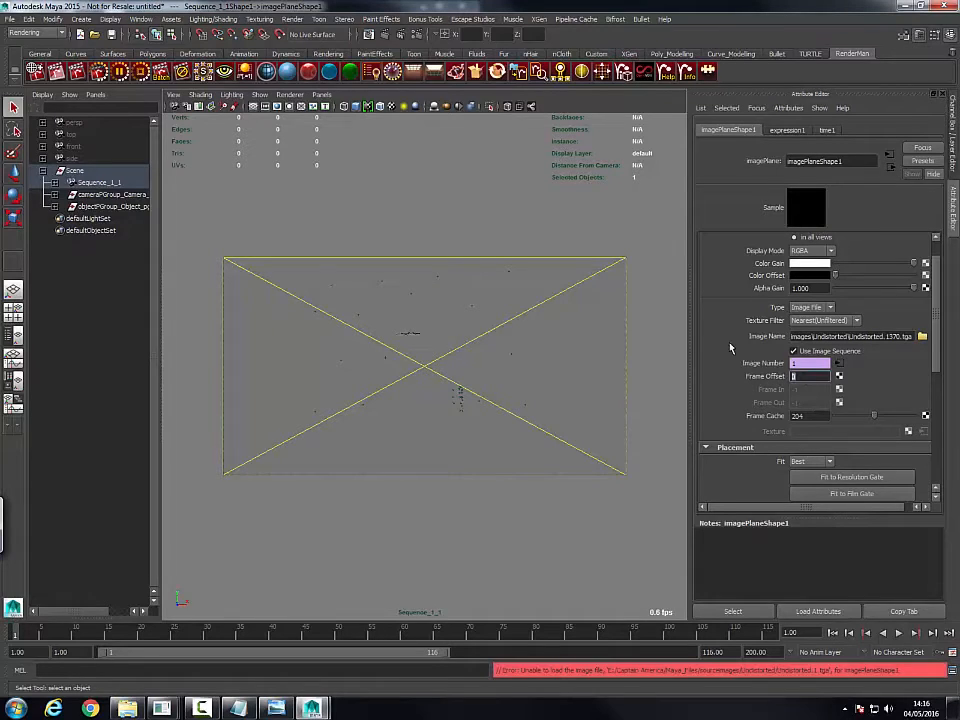
pyautogui.write('9')
pyautogui.press('Return')
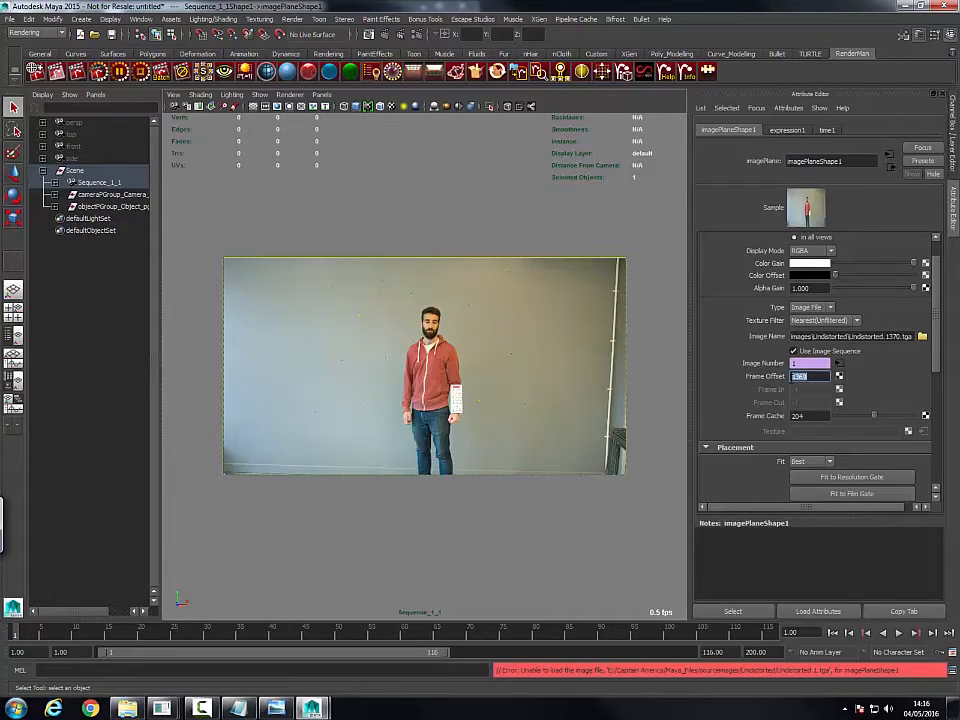
pyautogui.press('Tab')
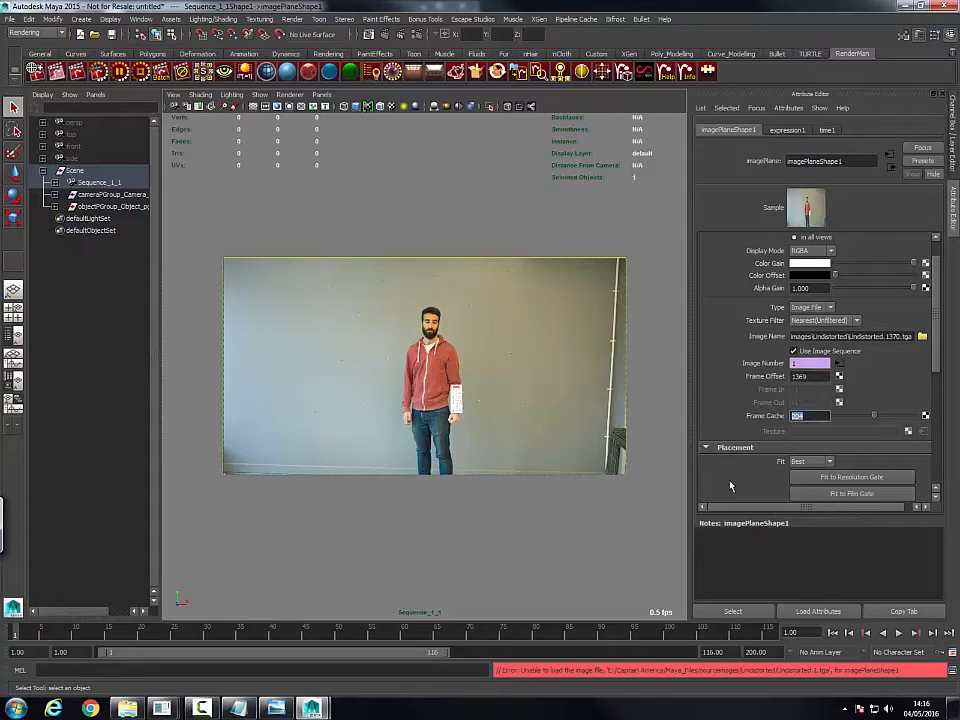
pyautogui.hotkey('shift', 'Tab')
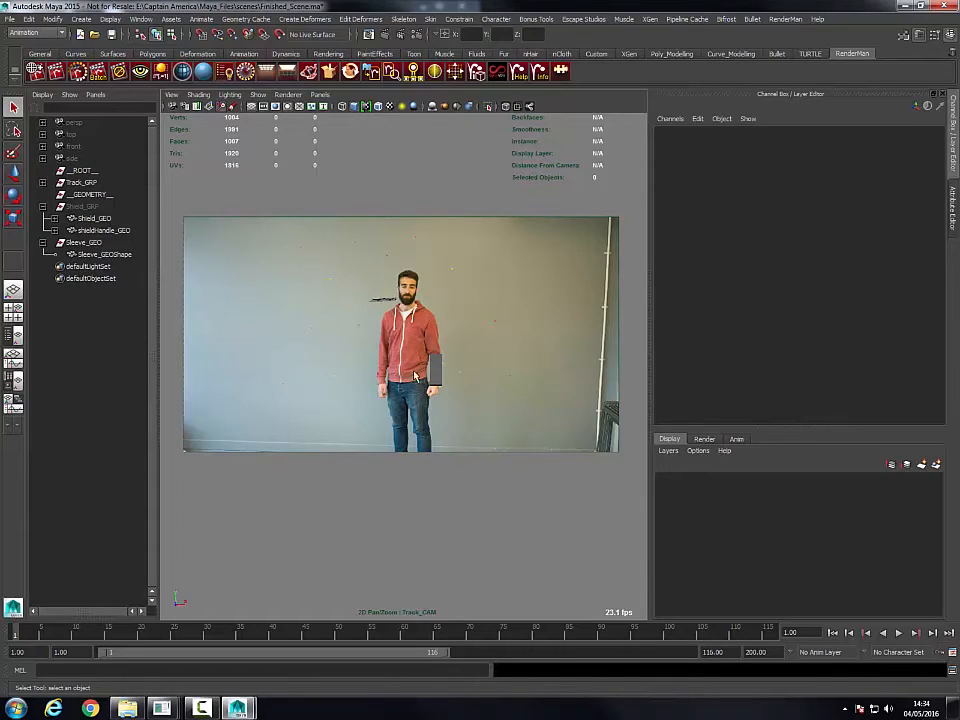
# Step: Play back the shot with the sleeve geometry in wireframe over the footage and return to frame 1
pyautogui.press('4')
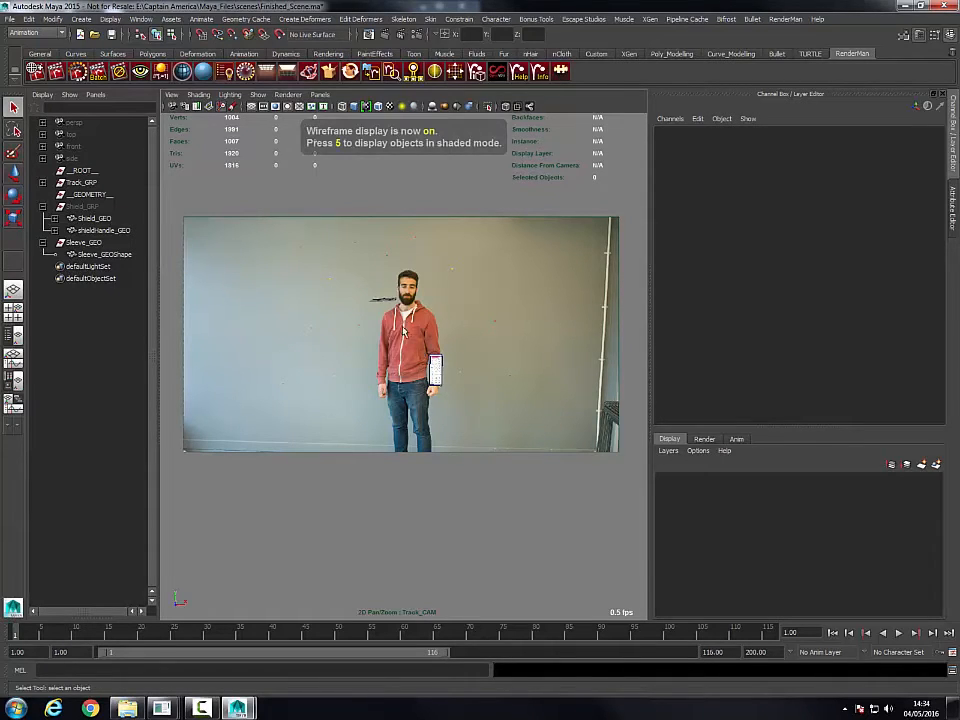
pyautogui.click(899, 631)
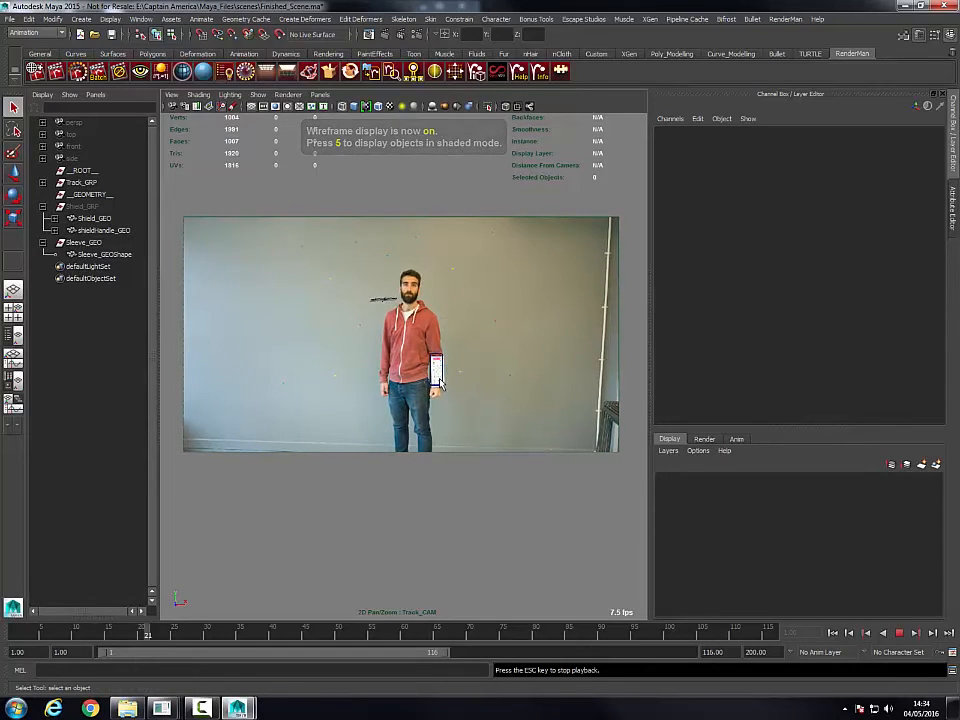
pyautogui.click(900, 633)
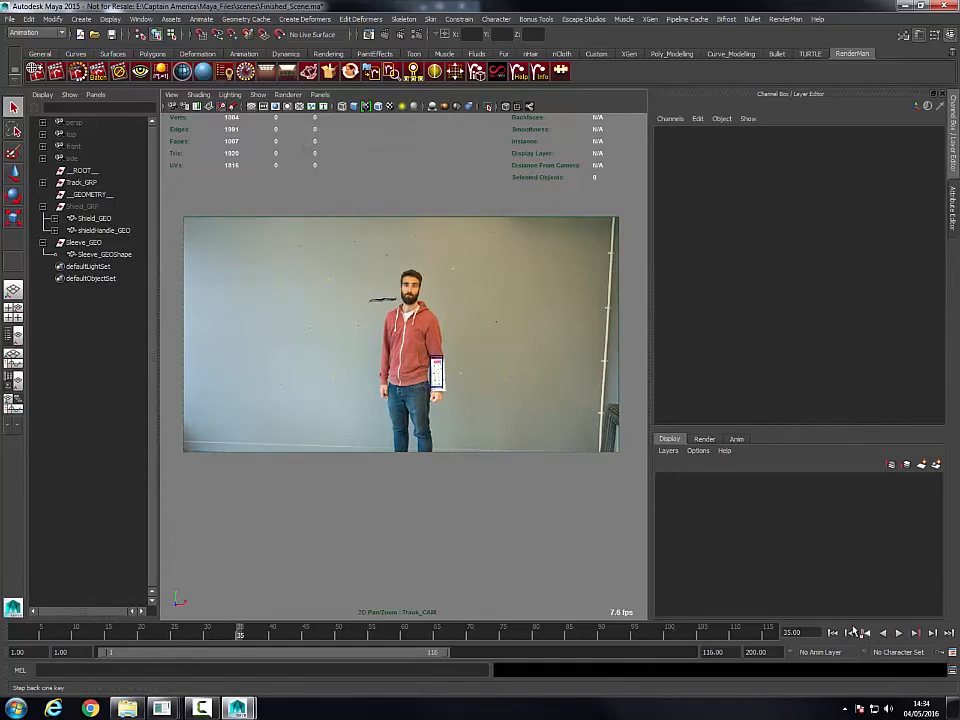
pyautogui.click(835, 633)
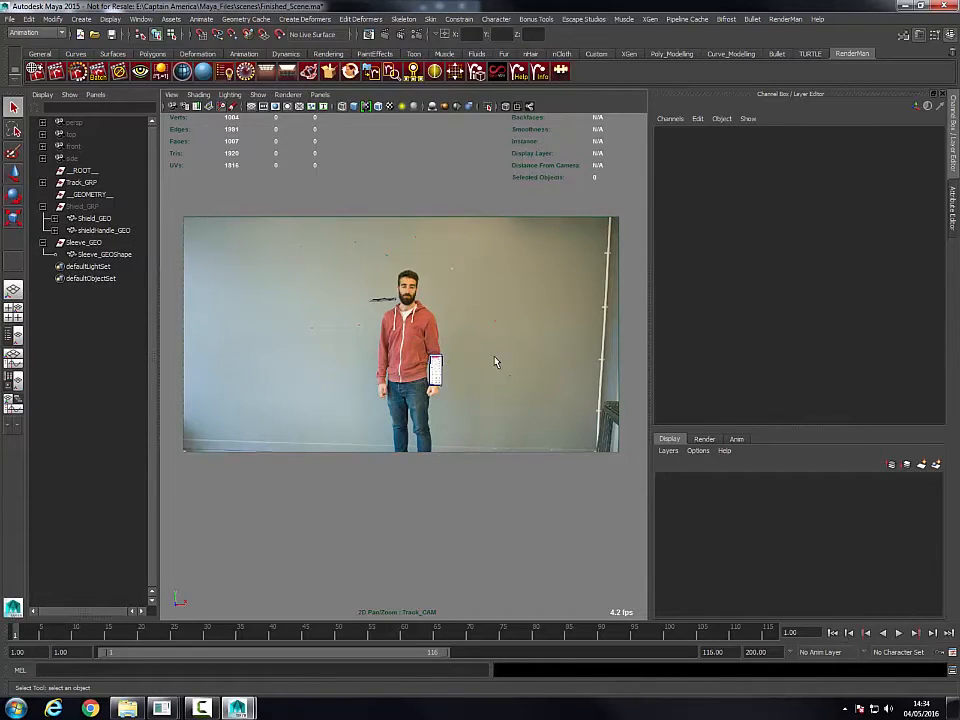
# Step: Expand Track_GRP and unhide Object_PGROUP so the object tracking points show over the arm box
pyautogui.moveTo(400, 329); pyautogui.dragTo(495, 380, button='right')
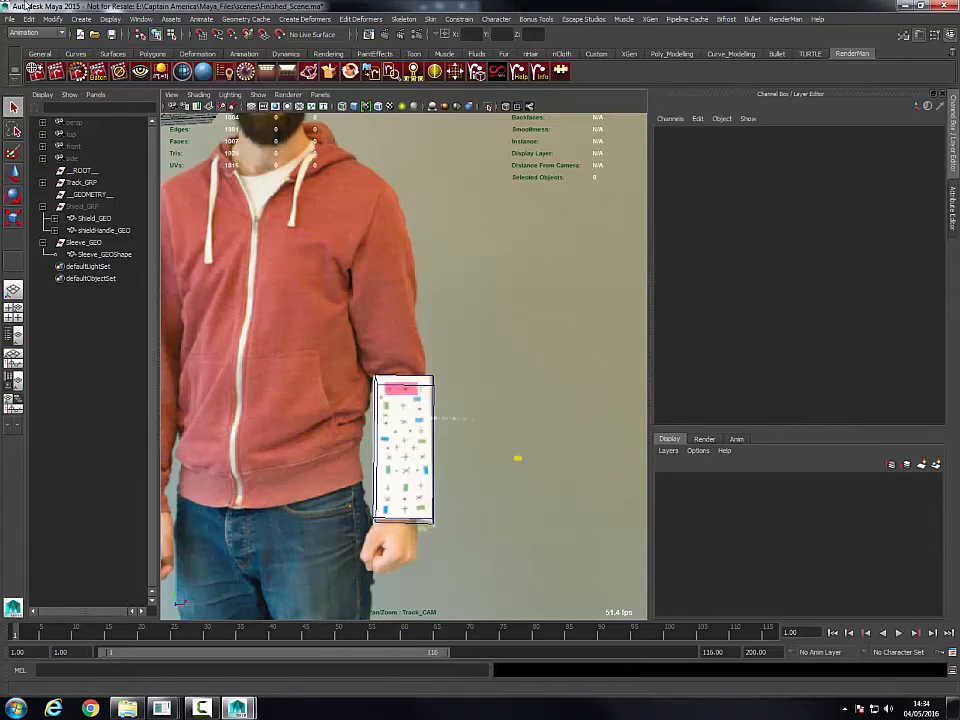
pyautogui.click(42, 182)
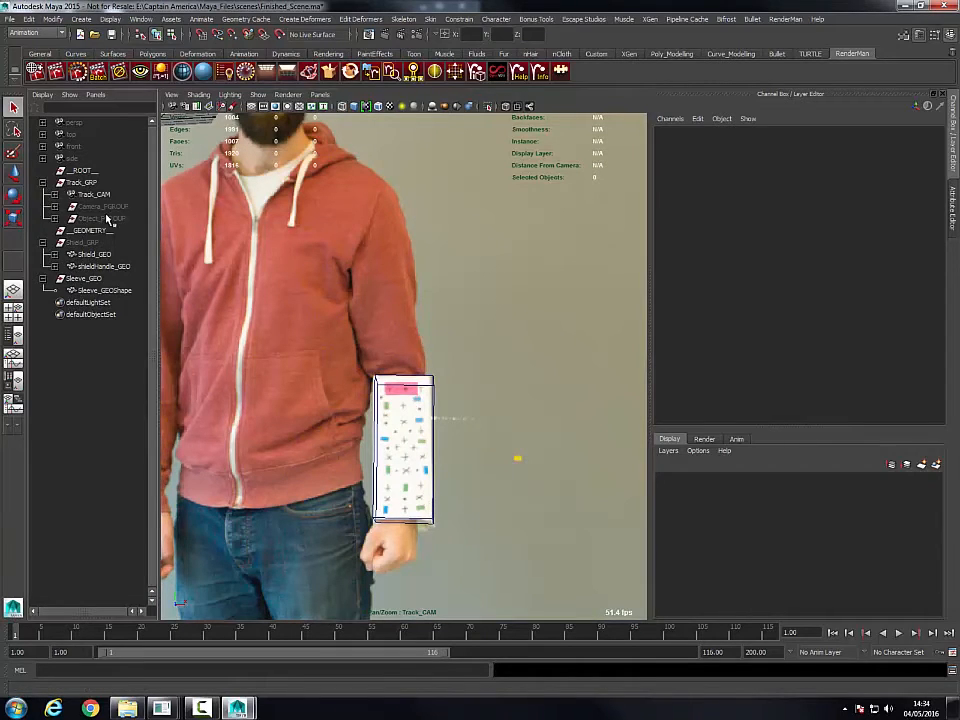
pyautogui.click(100, 218)
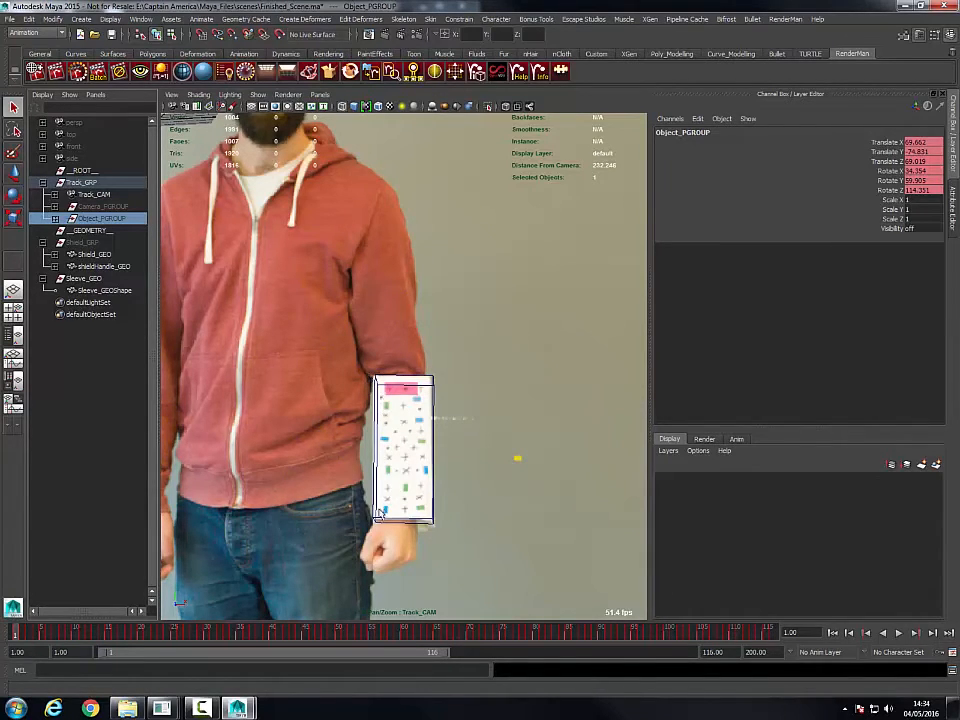
pyautogui.hotkey('shift', 'h')
pyautogui.click(56, 218)
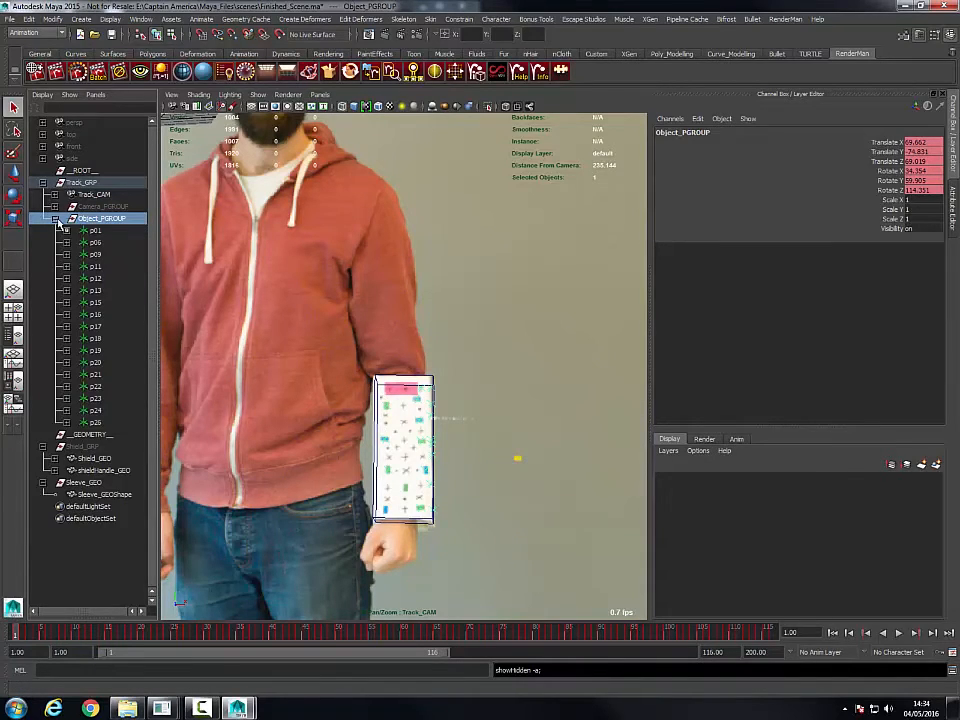
pyautogui.click(56, 219)
pyautogui.click(522, 376)
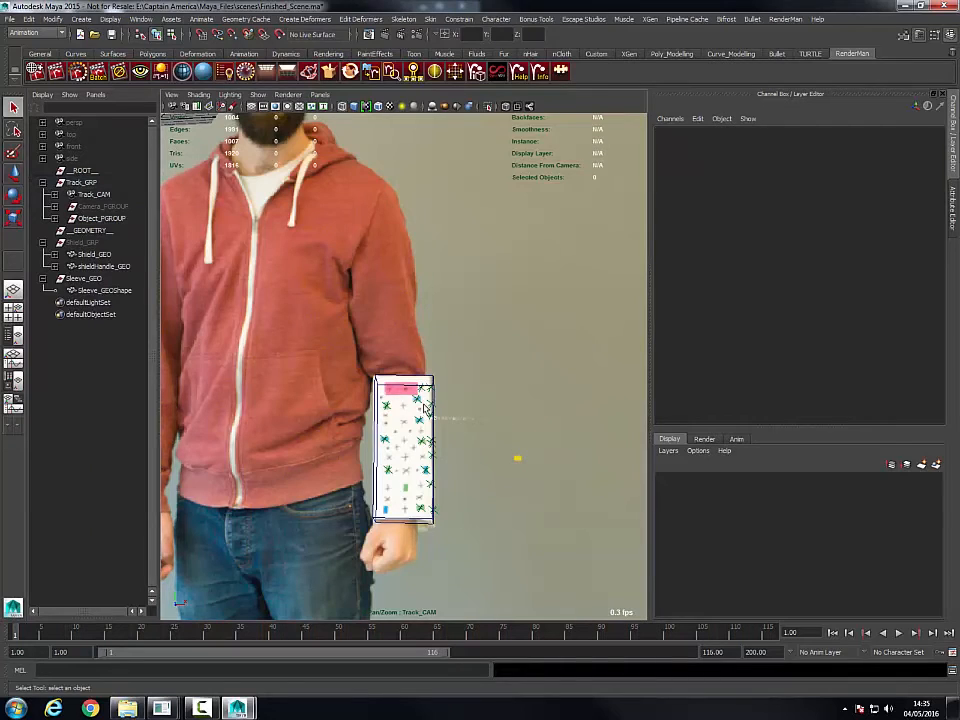
# Step: Parent-constrain Sleeve_GEO to tracking point p12 using reset constraint options with Maintain offset on
pyautogui.click(388, 408)
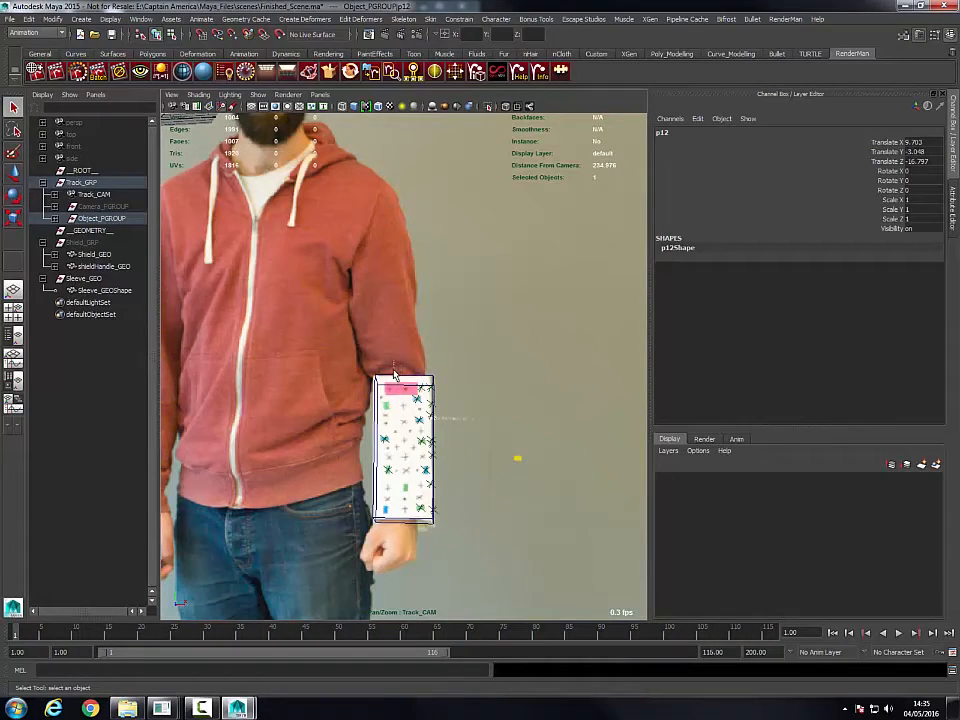
pyautogui.click(395, 377)
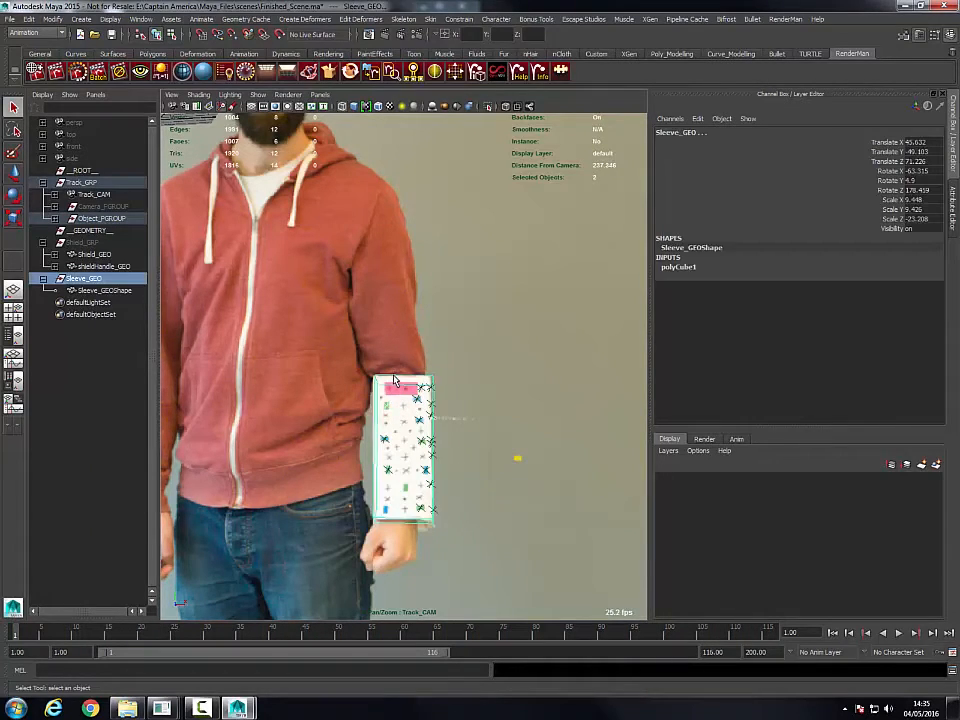
pyautogui.click(450, 20)
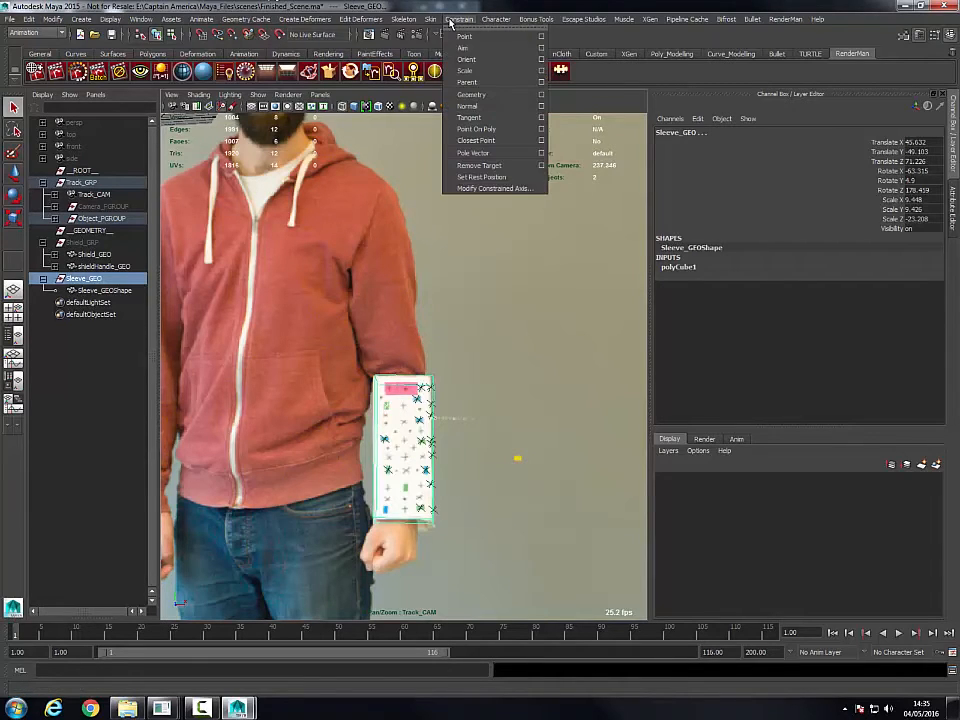
pyautogui.click(540, 82)
pyautogui.moveTo(640, 111); pyautogui.dragTo(590, 71)
pyautogui.click(515, 87)
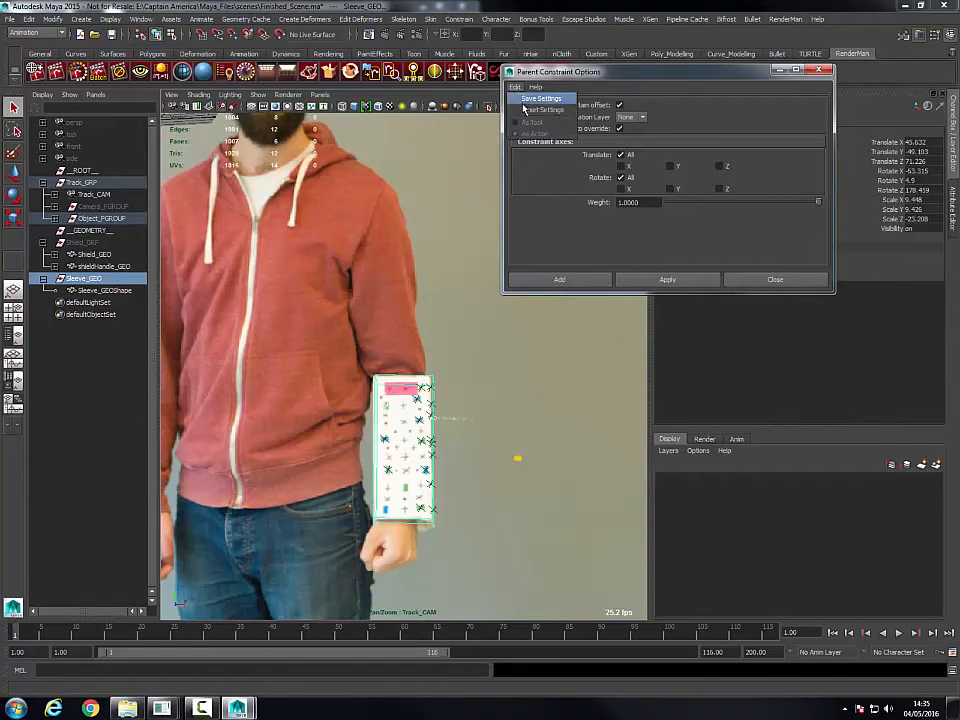
pyautogui.click(530, 109)
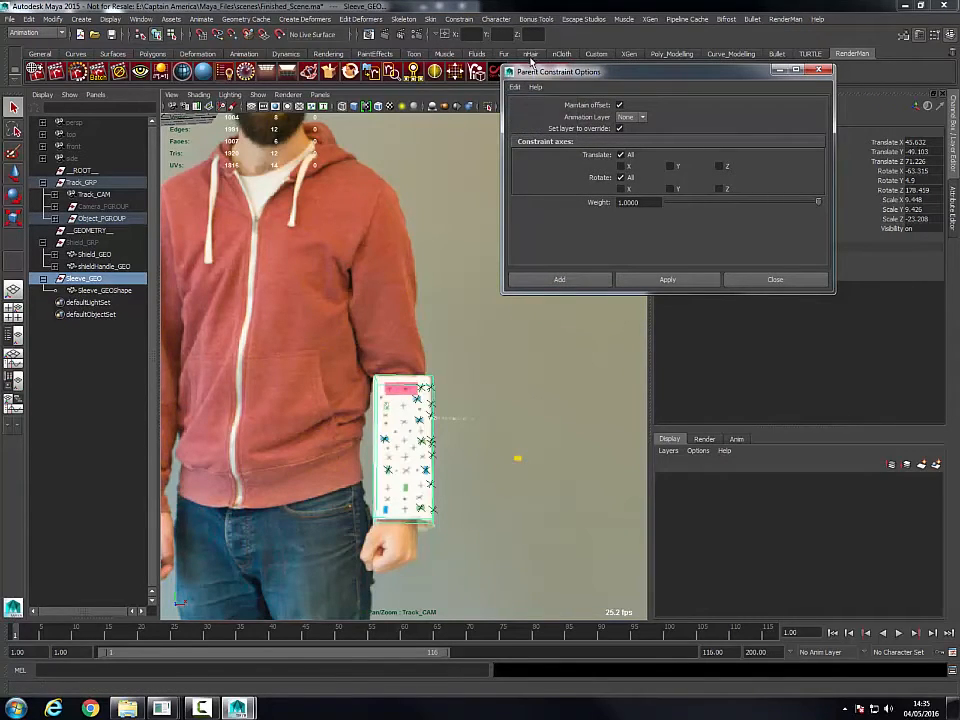
pyautogui.click(589, 283)
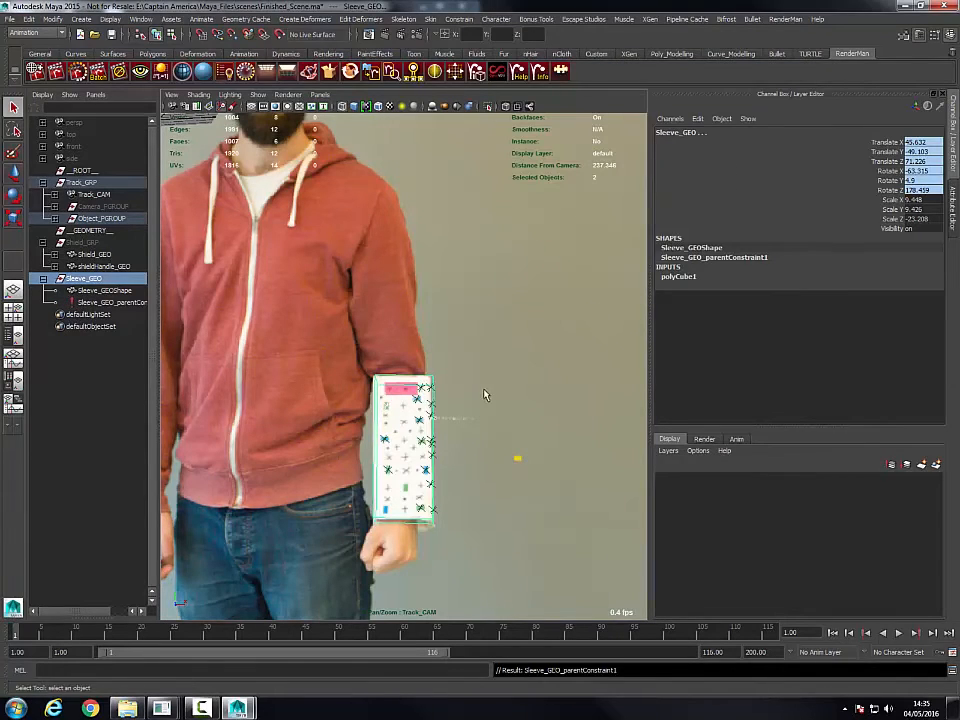
# Step: Play back the whole shaded shot through Track_CAM to check that the sleeve follows the arm
pyautogui.press('\\')
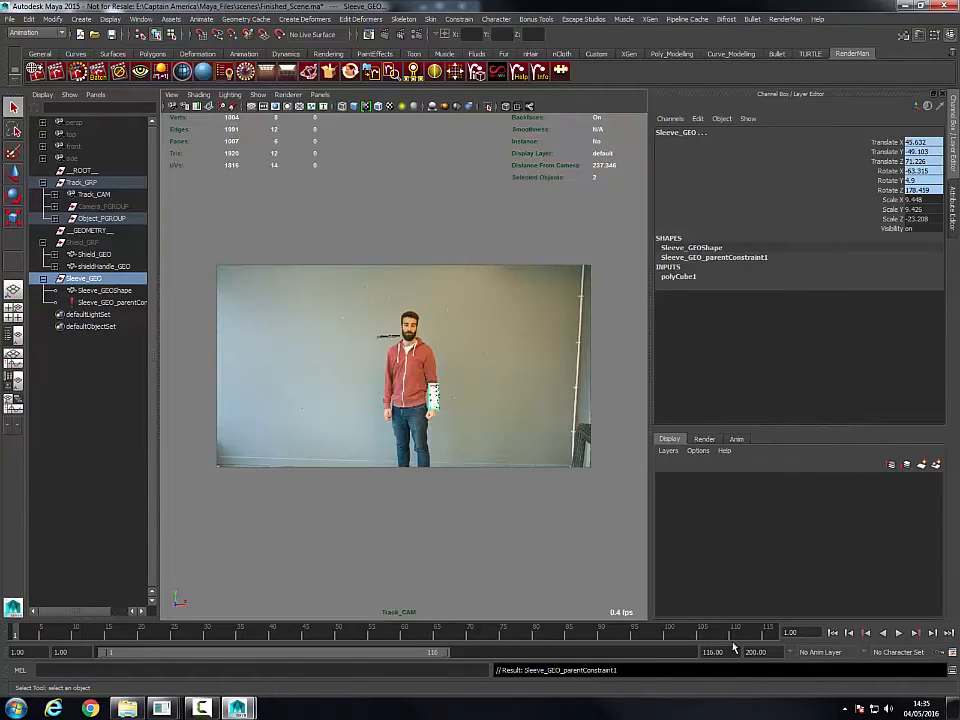
pyautogui.click(506, 377)
pyautogui.press('5')
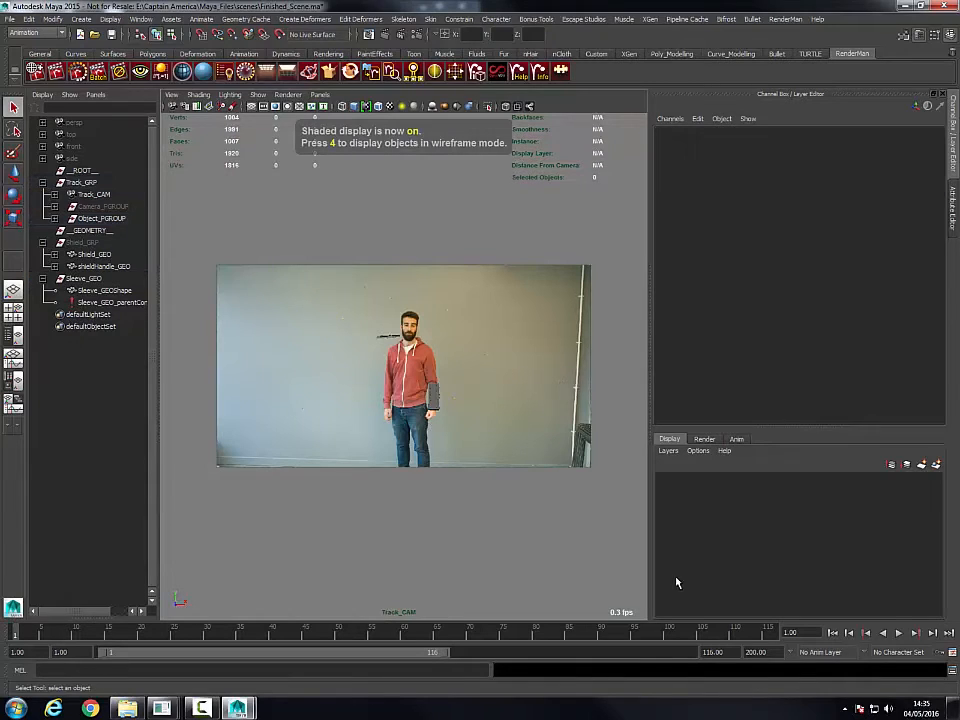
pyautogui.click(899, 634)
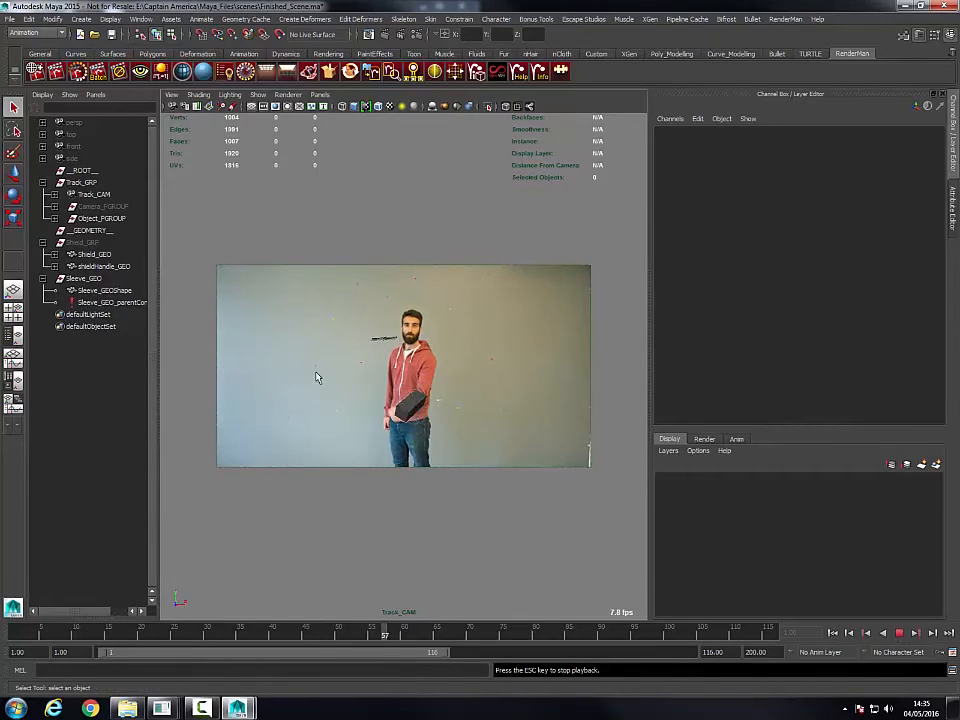
pyautogui.click(899, 636)
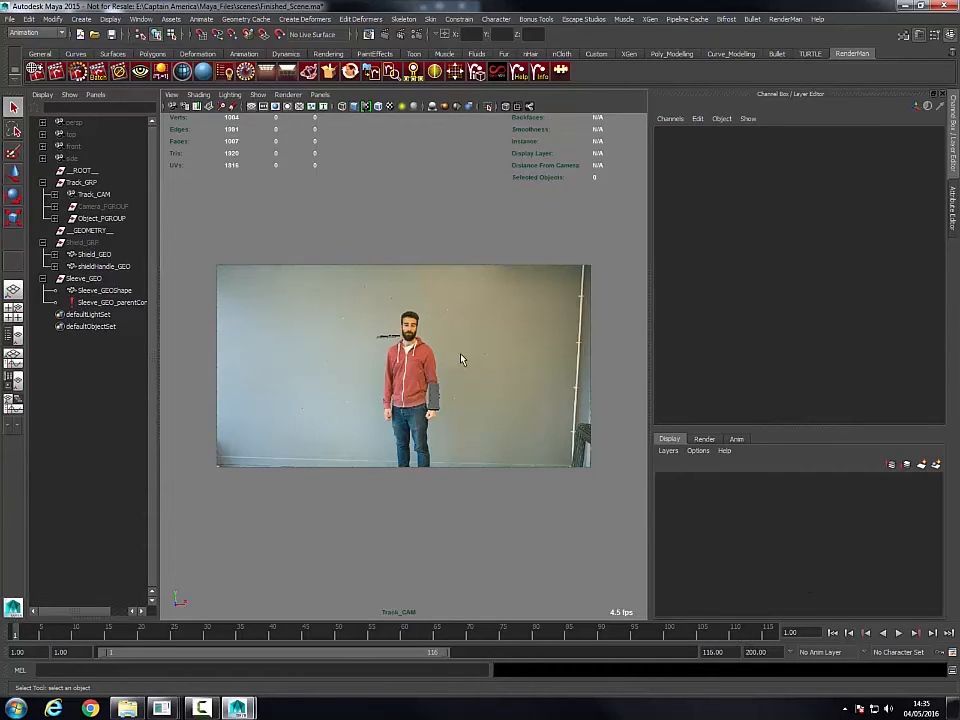
# Step: Unhide Shield_GRP and frame the shield on the actor's arm
pyautogui.click(102, 244)
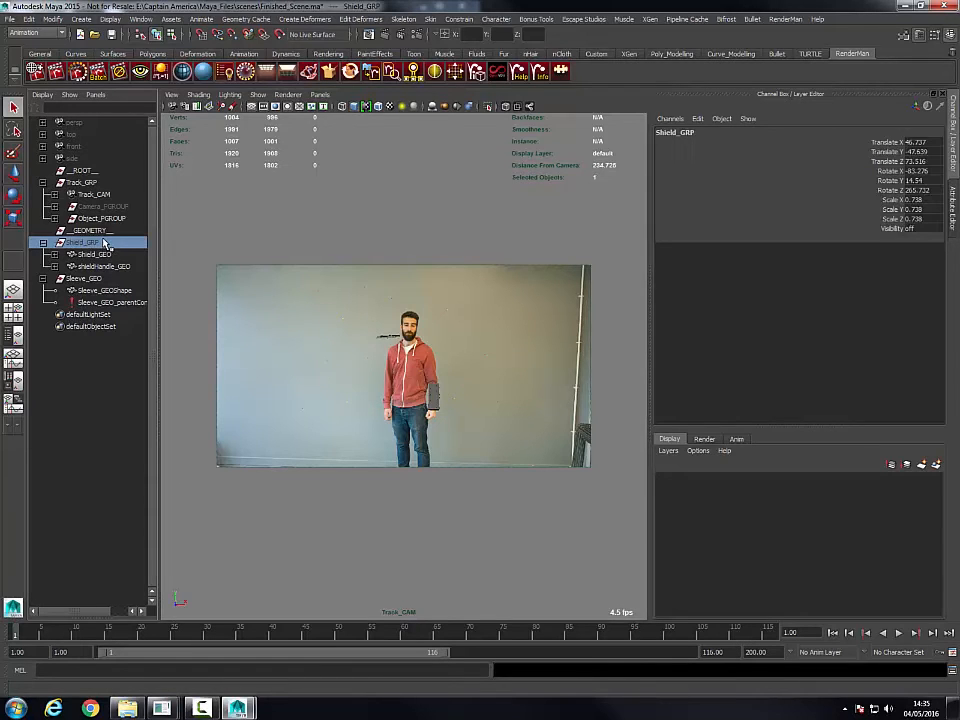
pyautogui.hotkey('shift', 'h')
pyautogui.moveTo(450, 384); pyautogui.dragTo(418, 366, button='middle')
pyautogui.moveTo(418, 366)
pyautogui.mouseDown(button='right')
pyautogui.moveTo(521, 410)
pyautogui.moveTo(412, 380)
pyautogui.mouseUp(button='right')
# Step: Try moving Shield_GRP outward from the arm to about 51.29, -48.114, 74.038, and undo the move
pyautogui.press('w')
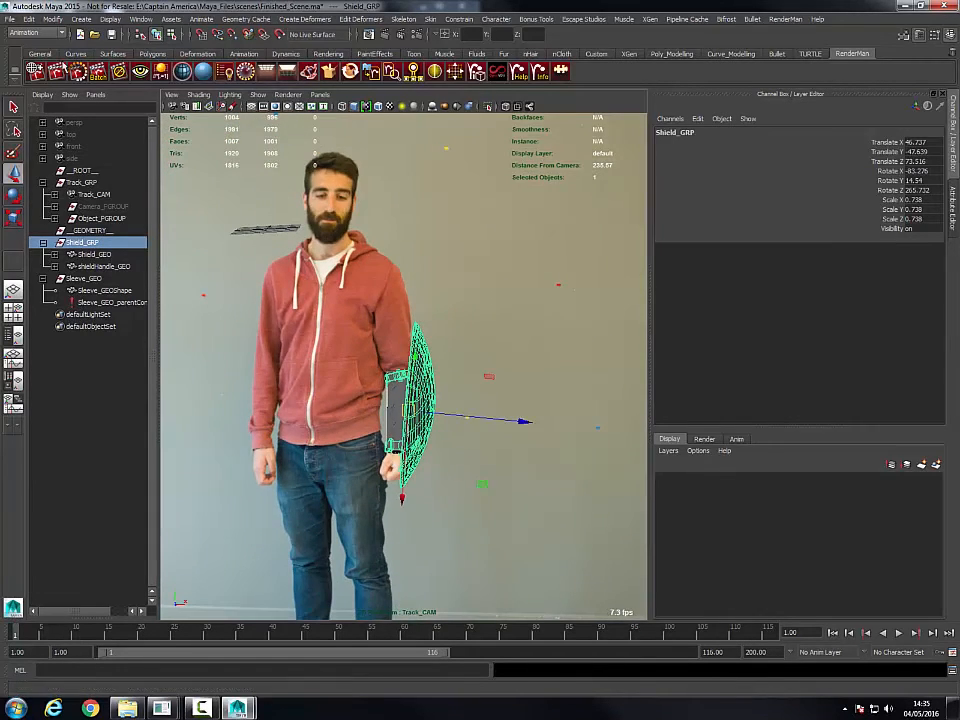
pyautogui.moveTo(519, 419)
pyautogui.mouseDown()
pyautogui.moveTo(615, 433)
pyautogui.moveTo(535, 431)
pyautogui.mouseUp()
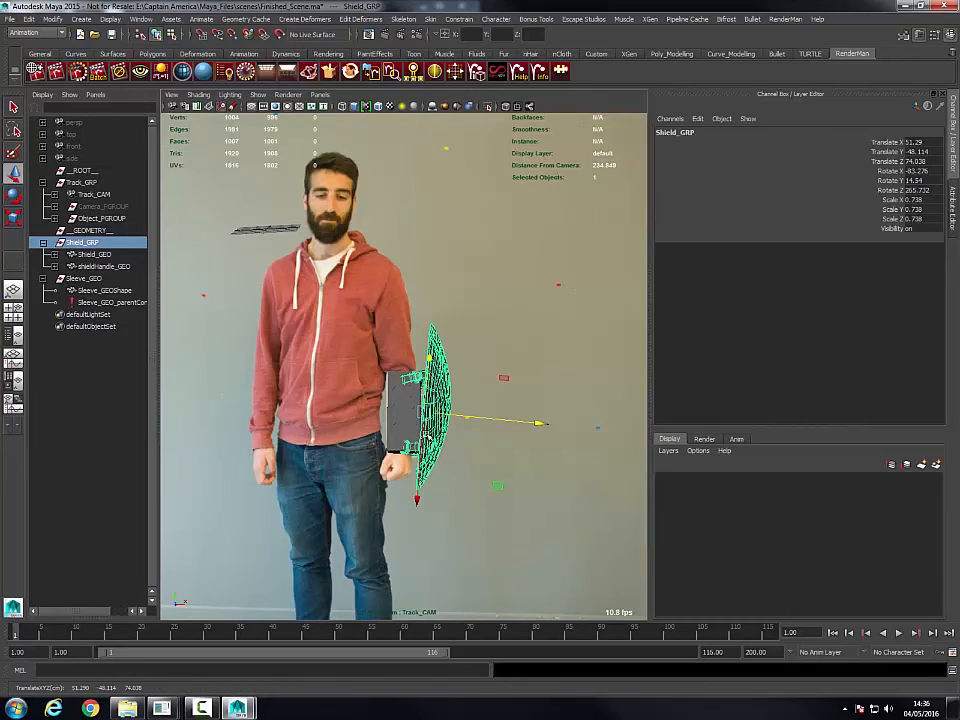
pyautogui.hotkey('ctrl', 'z')
pyautogui.press('q')
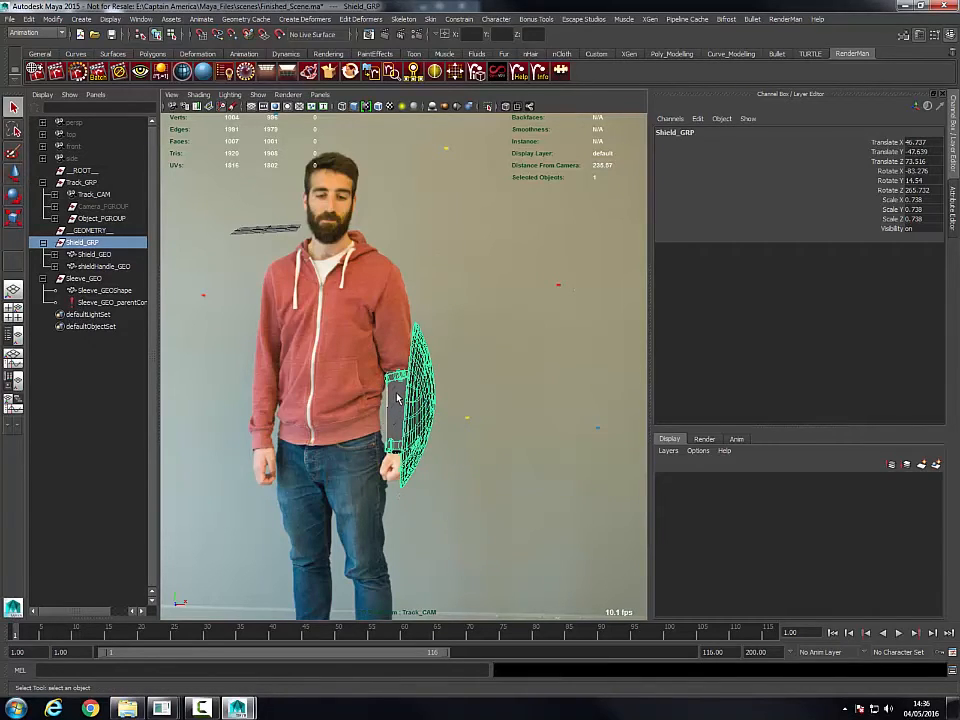
# Step: Parent-constrain Shield_GRP to Sleeve_GEO, selecting the sleeve as the driver and the shield group as the constrained object
pyautogui.click(390, 401)
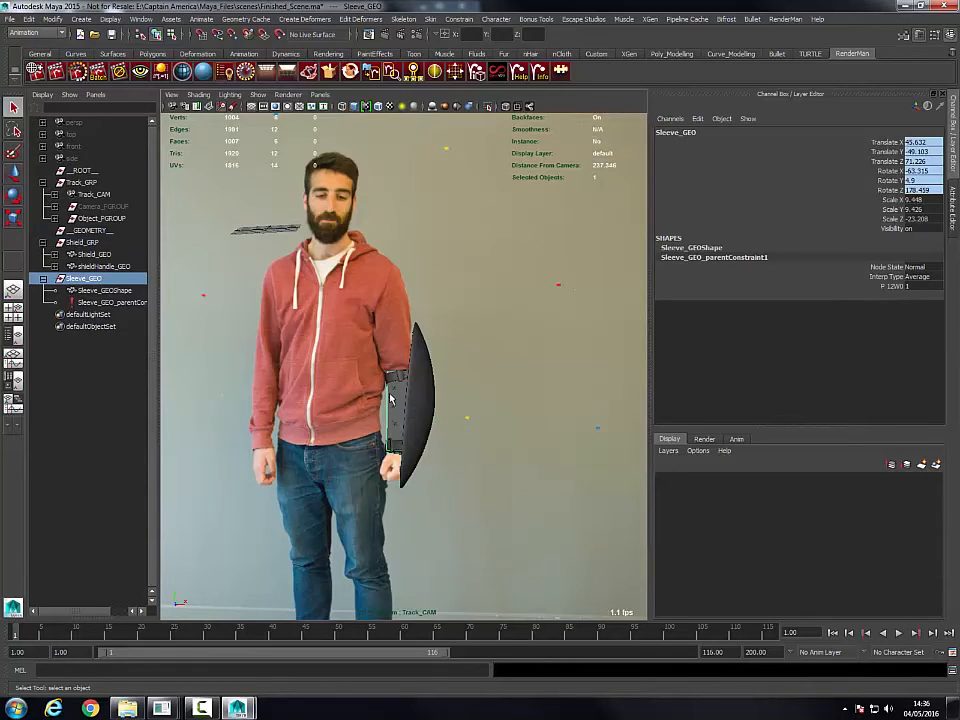
pyautogui.keyDown('ctrl'); pyautogui.click(91, 244); pyautogui.keyUp('ctrl')
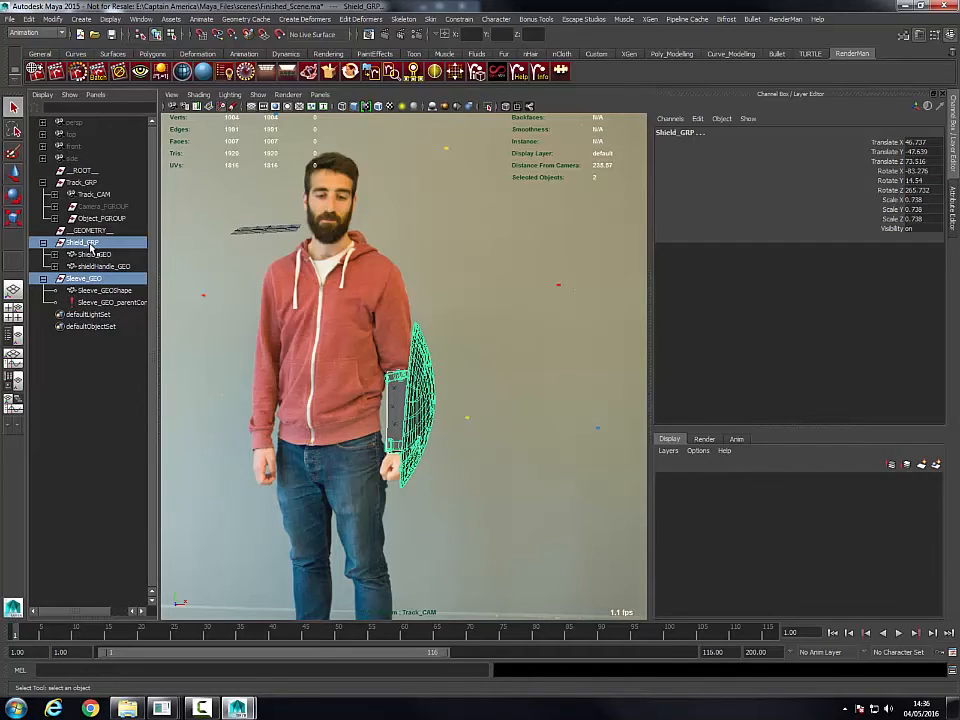
pyautogui.click(472, 22)
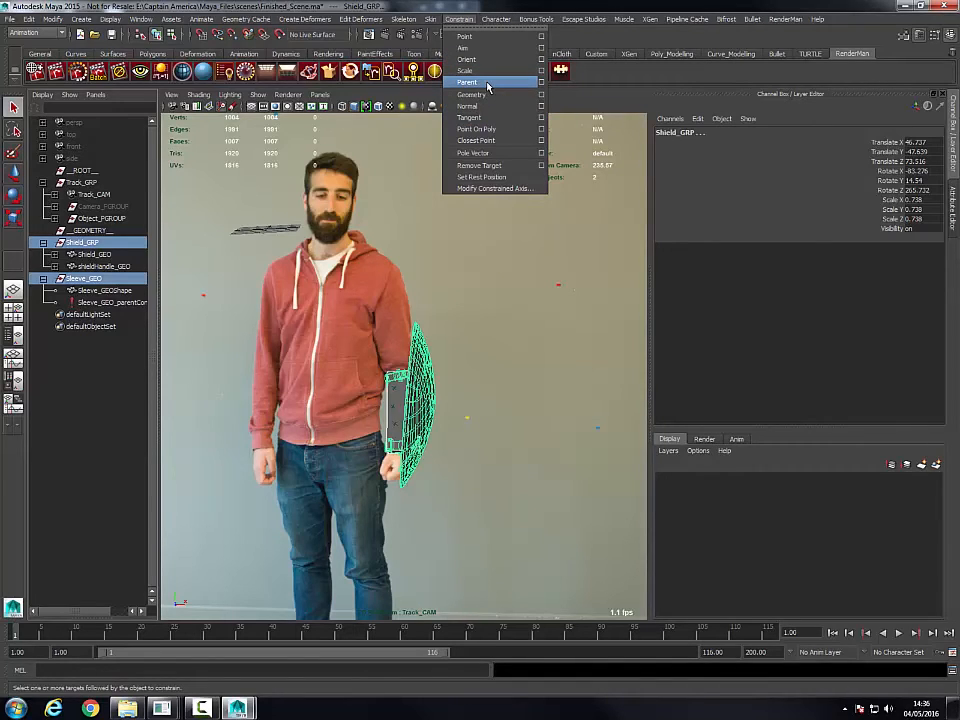
pyautogui.click(467, 82)
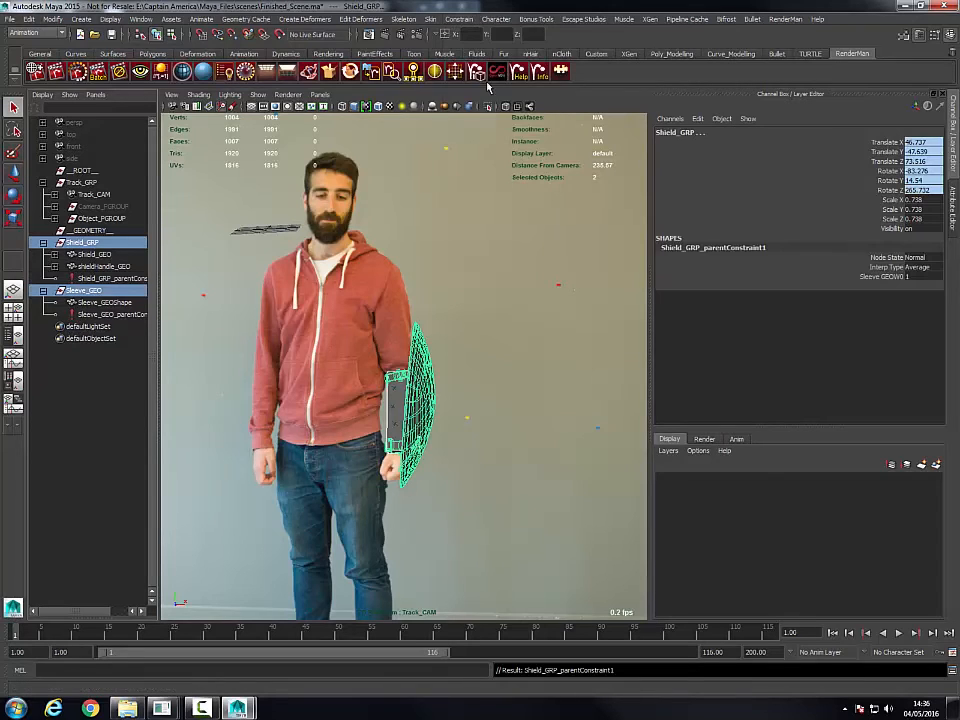
pyautogui.click(485, 486)
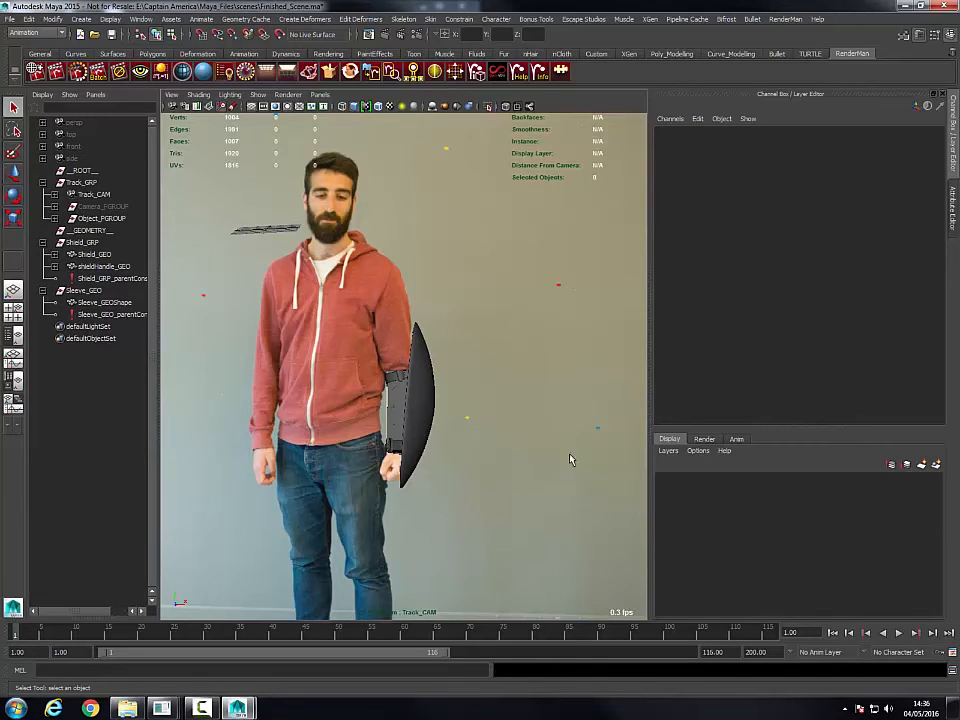
# Step: Maximize the Track_CAM view and play back the shot with textured shading to check that the shield follows the arm
pyautogui.moveTo(545, 421); pyautogui.dragTo(370, 322, button='right')
pyautogui.moveTo(385, 333); pyautogui.dragTo(374, 355, button='middle')
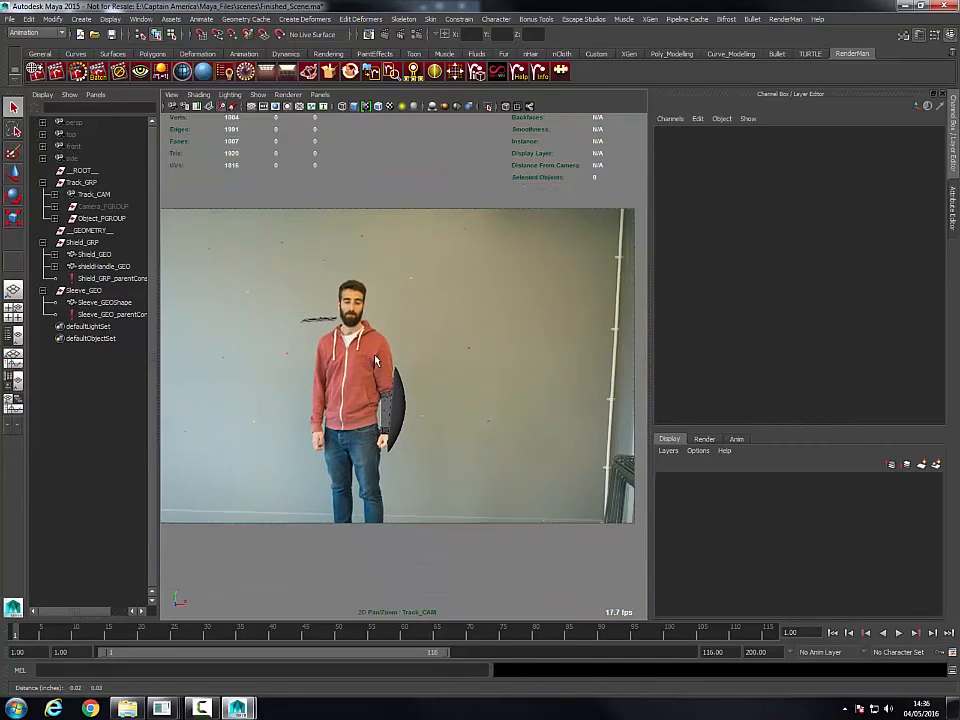
pyautogui.moveTo(374, 355); pyautogui.dragTo(330, 325, button='right')
pyautogui.moveTo(330, 325); pyautogui.dragTo(376, 328, button='middle')
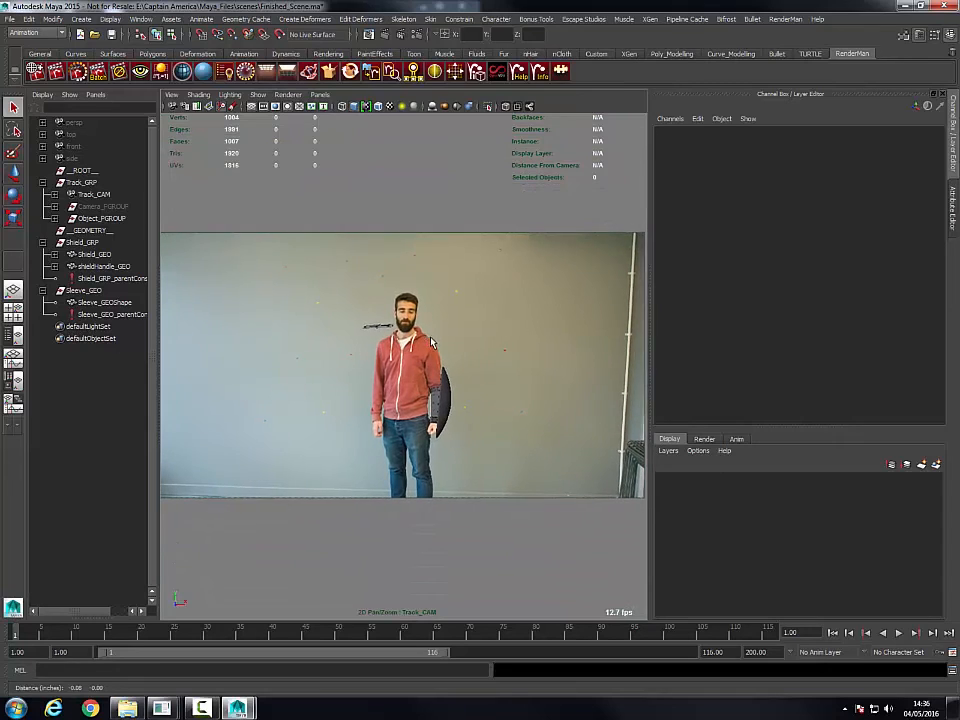
pyautogui.press('space')
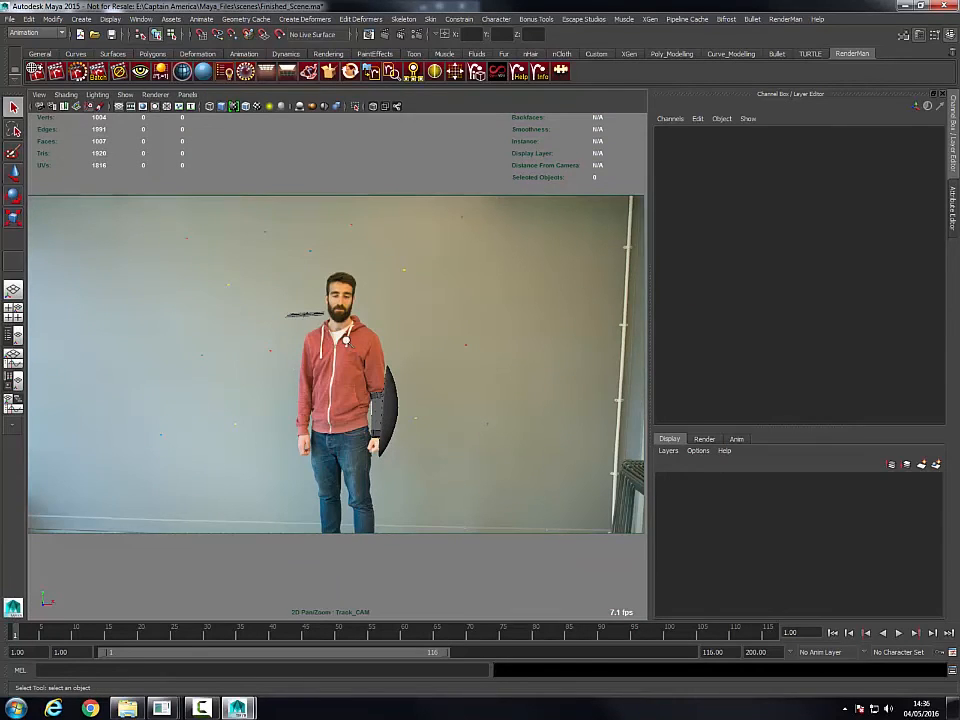
pyautogui.moveTo(346, 341); pyautogui.dragTo(335, 323, button='right')
pyautogui.moveTo(355, 322); pyautogui.dragTo(366, 324, button='middle')
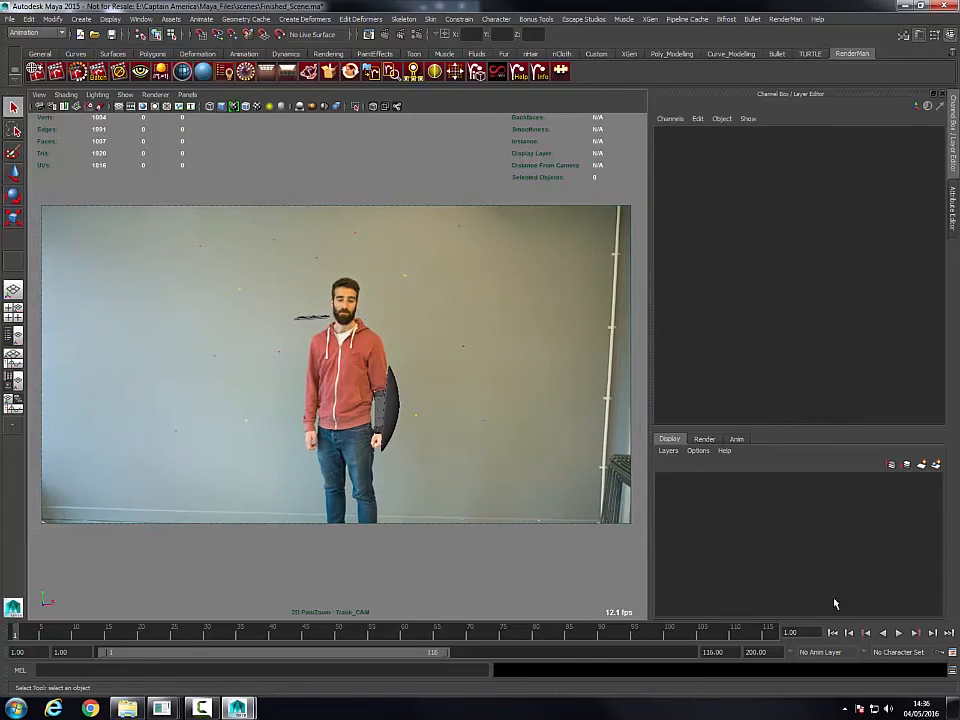
pyautogui.click(900, 633)
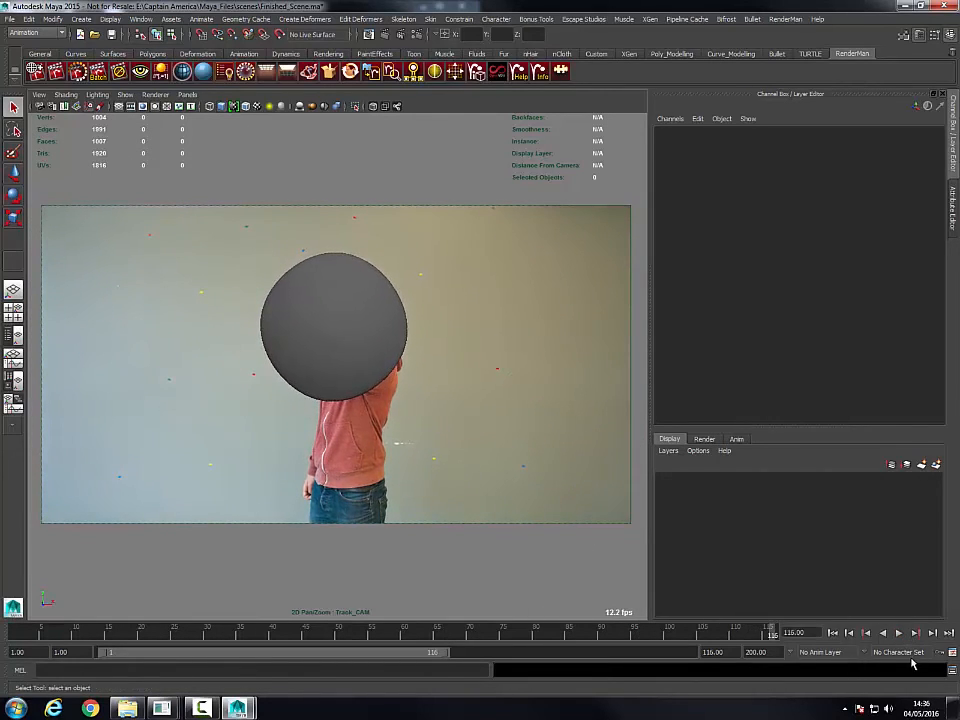
pyautogui.click(899, 633)
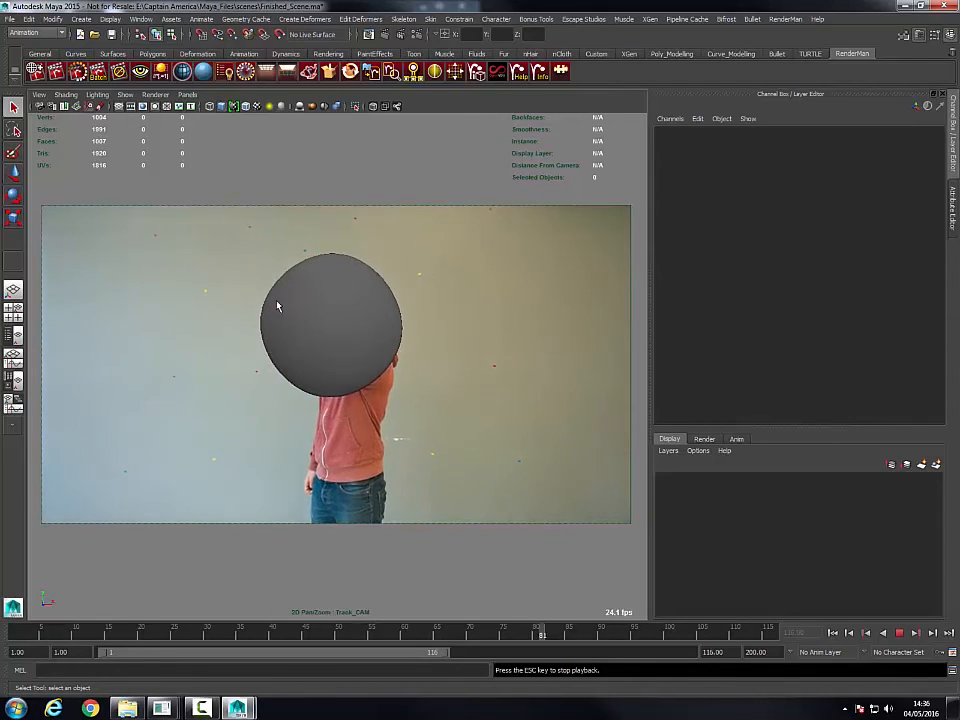
pyautogui.press('6')
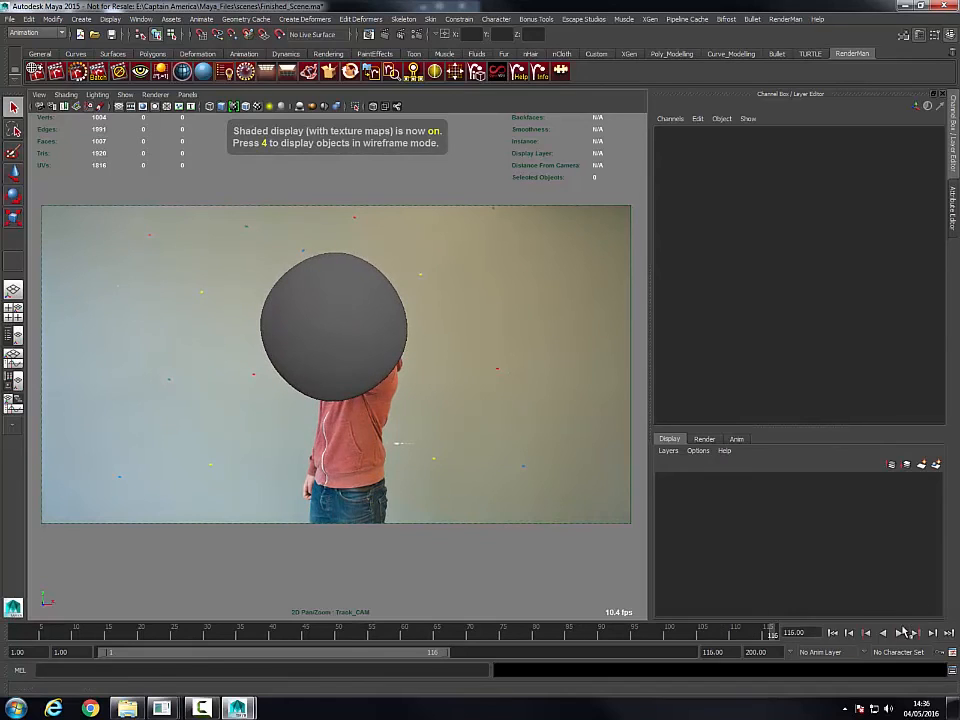
# Step: Replay the shot from frame 1 with the whole plate framed to review the shield and sleeve against the arm, and return to frame 1
pyautogui.click(833, 633)
pyautogui.moveTo(435, 448); pyautogui.dragTo(372, 373)
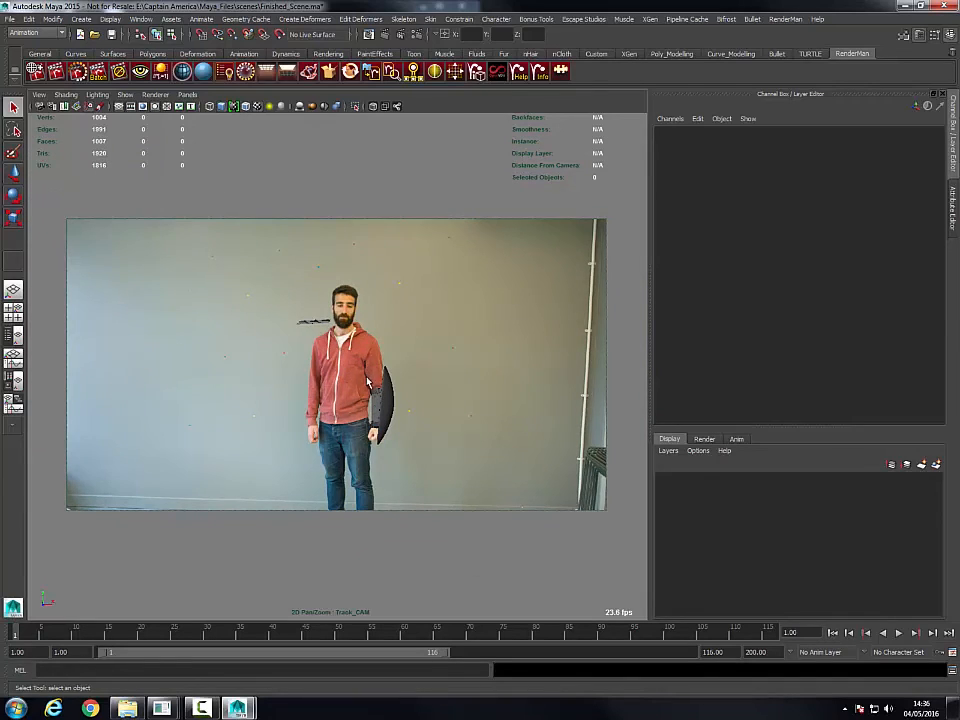
pyautogui.moveTo(366, 377); pyautogui.dragTo(365, 386, button='middle')
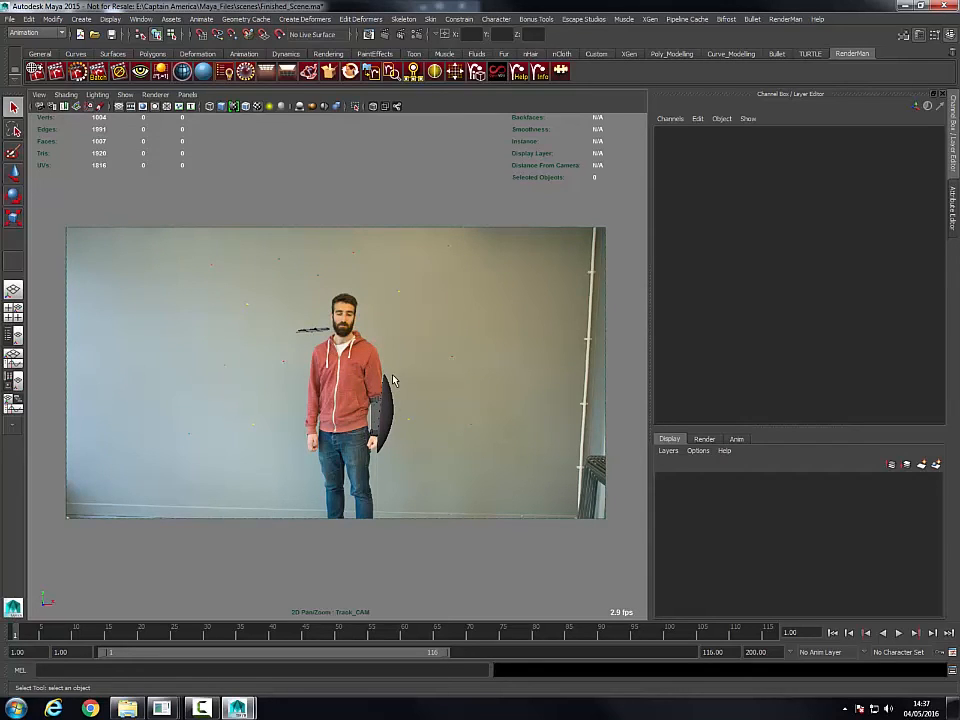
pyautogui.moveTo(390, 362); pyautogui.dragTo(403, 371, button='right')
pyautogui.moveTo(398, 366); pyautogui.dragTo(389, 364, button='middle')
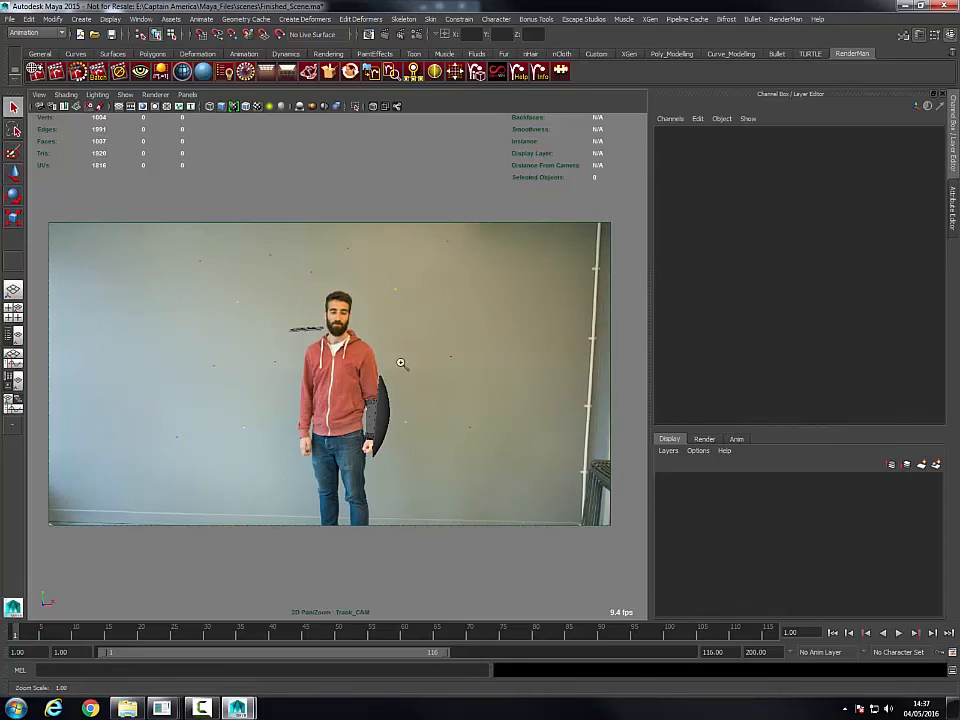
pyautogui.moveTo(403, 364); pyautogui.dragTo(411, 367, button='right')
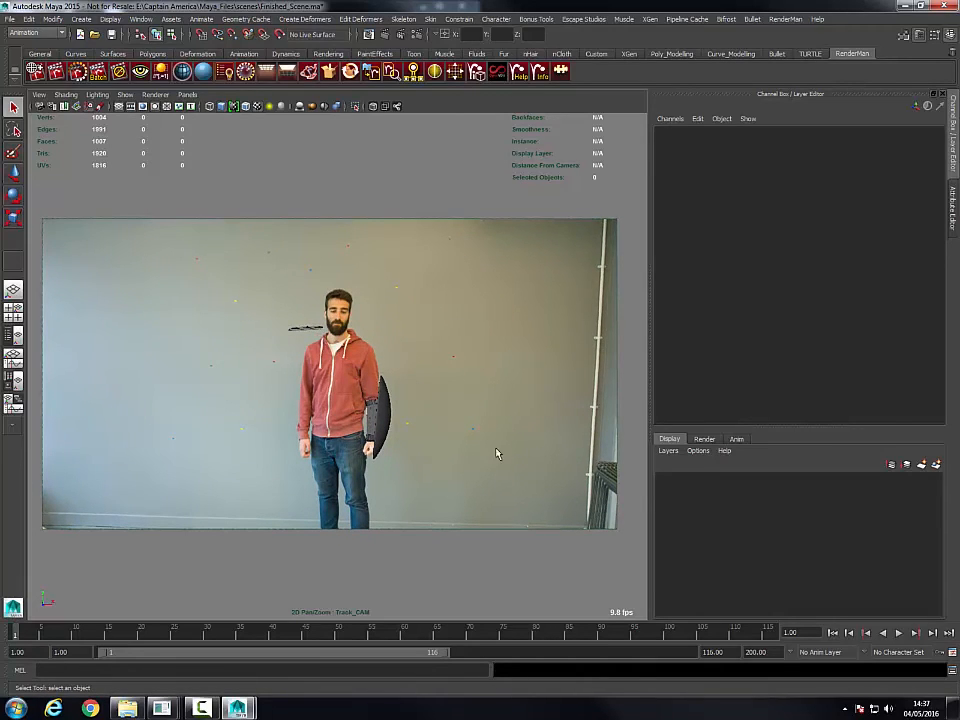
pyautogui.moveTo(451, 416); pyautogui.dragTo(463, 416, button='middle')
pyautogui.moveTo(463, 416)
pyautogui.mouseDown(button='right')
pyautogui.moveTo(468, 424)
pyautogui.moveTo(450, 414)
pyautogui.mouseUp(button='right')
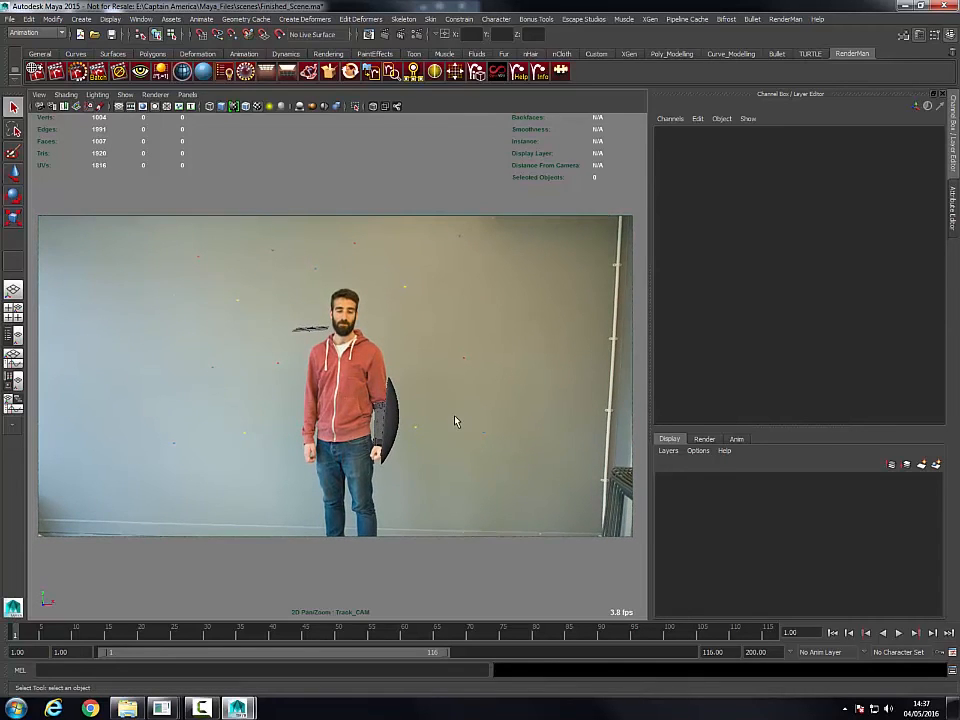
pyautogui.moveTo(473, 431); pyautogui.dragTo(476, 433, button='middle')
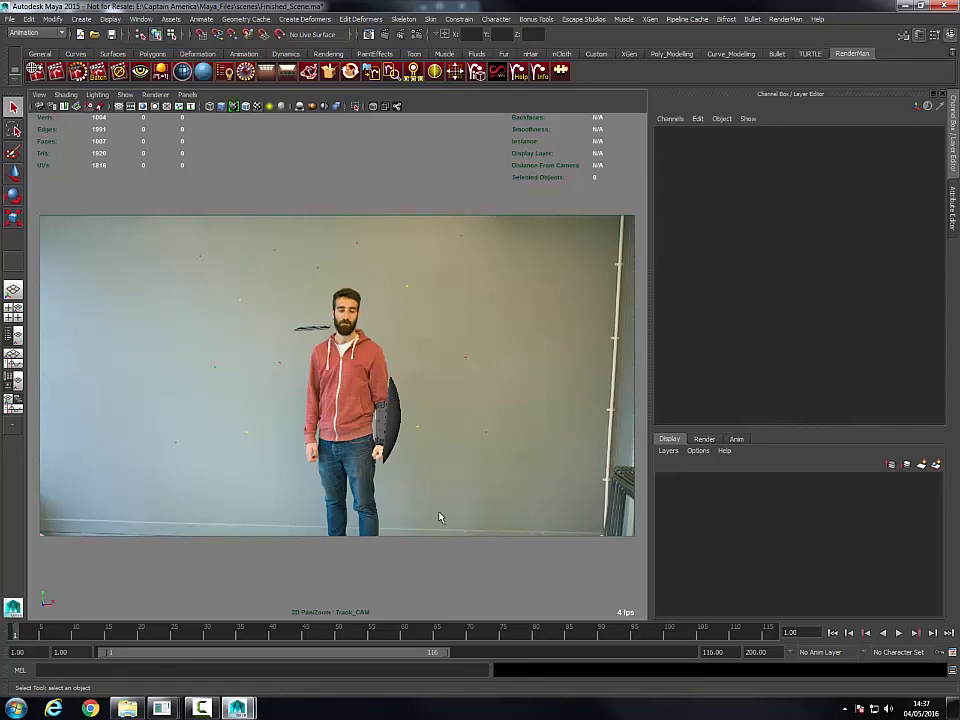
pyautogui.click(898, 632)
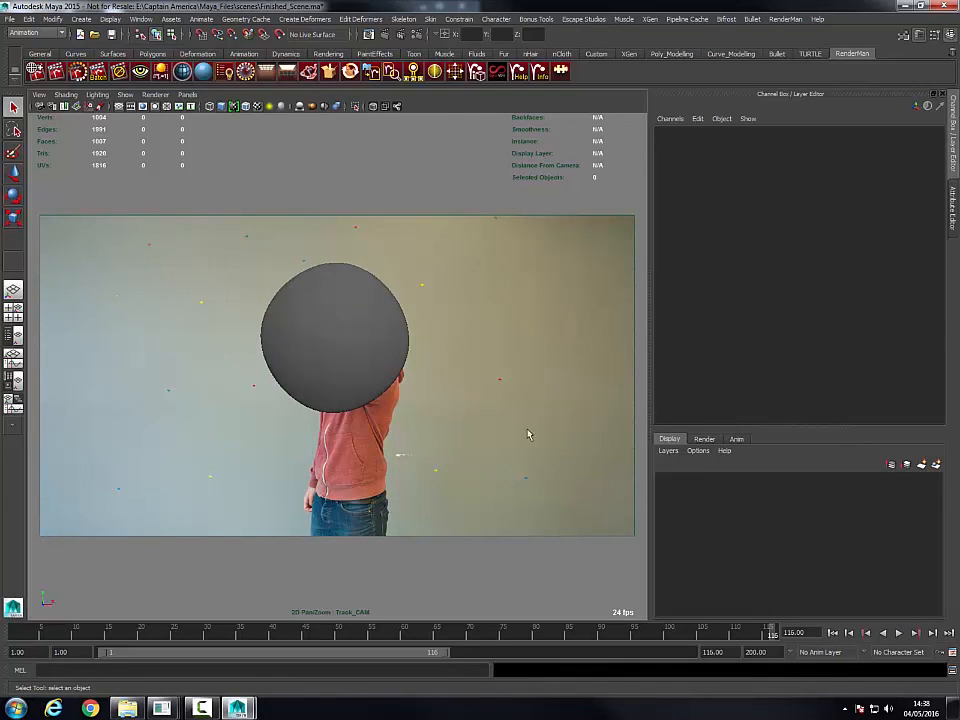
pyautogui.click(833, 632)
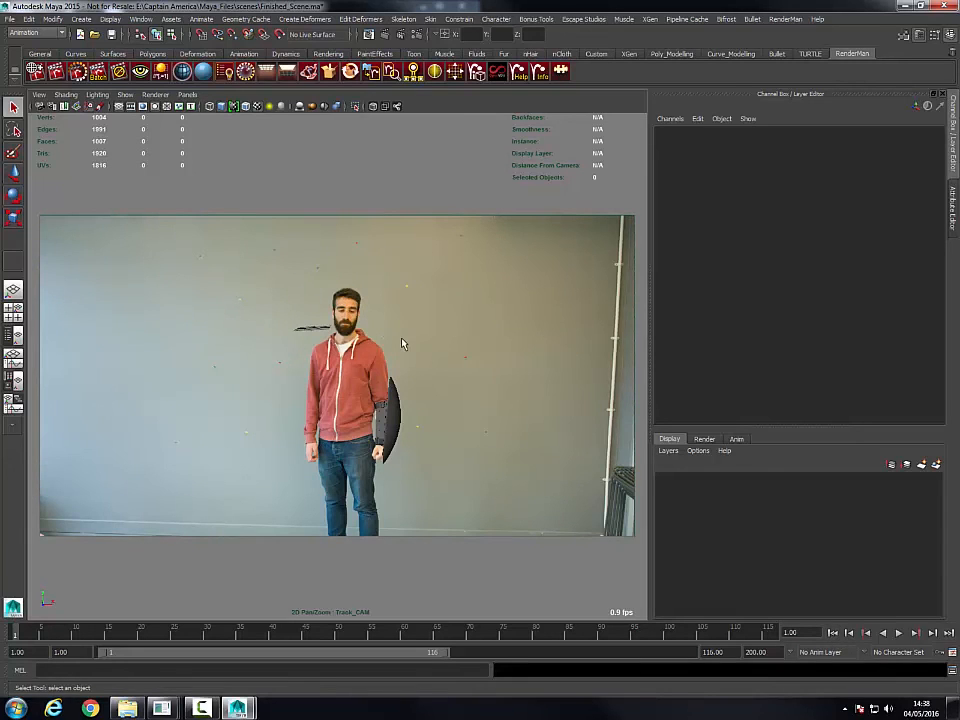